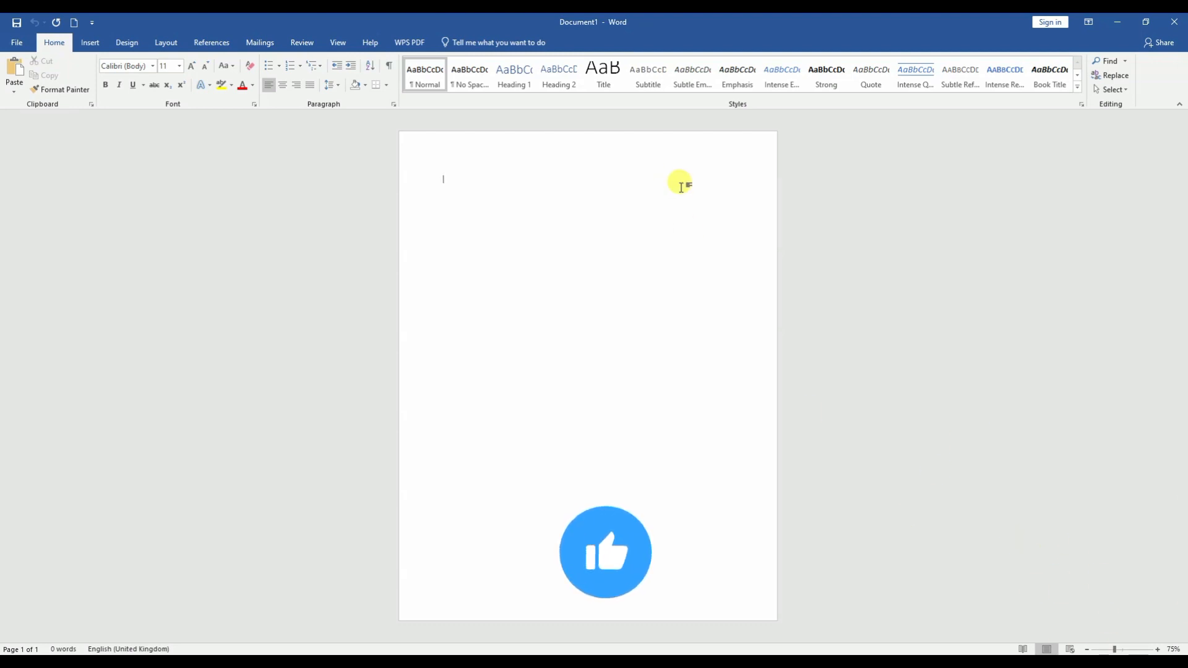
left_click(85, 43)
left_click(137, 79)
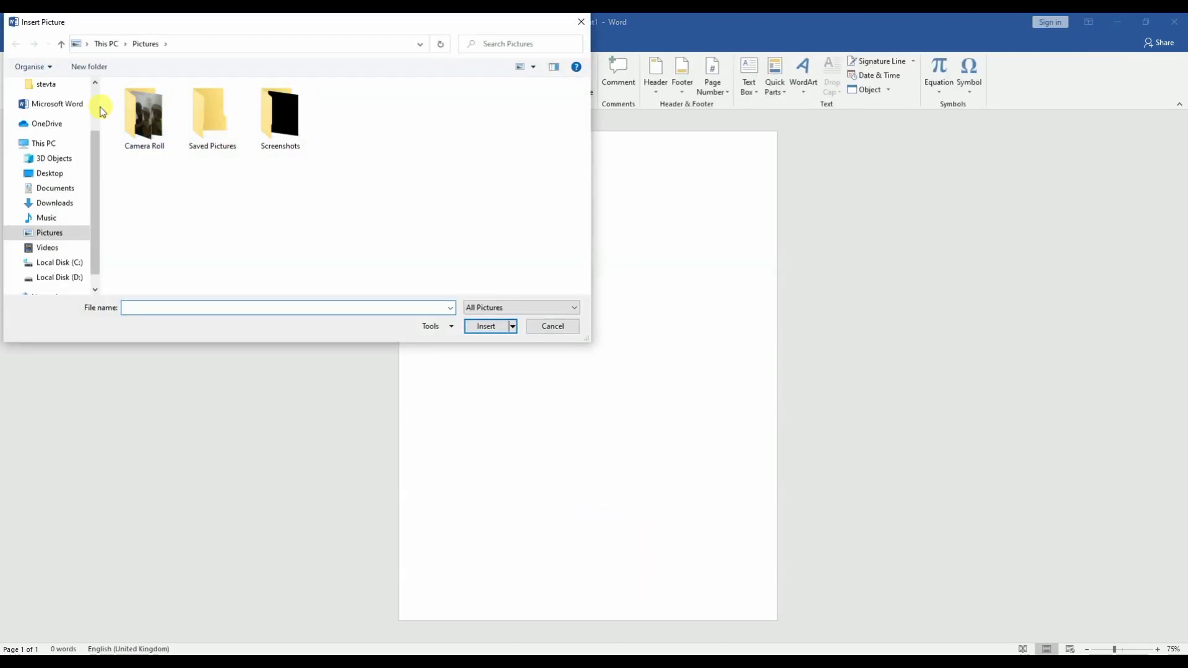
left_click(68, 203)
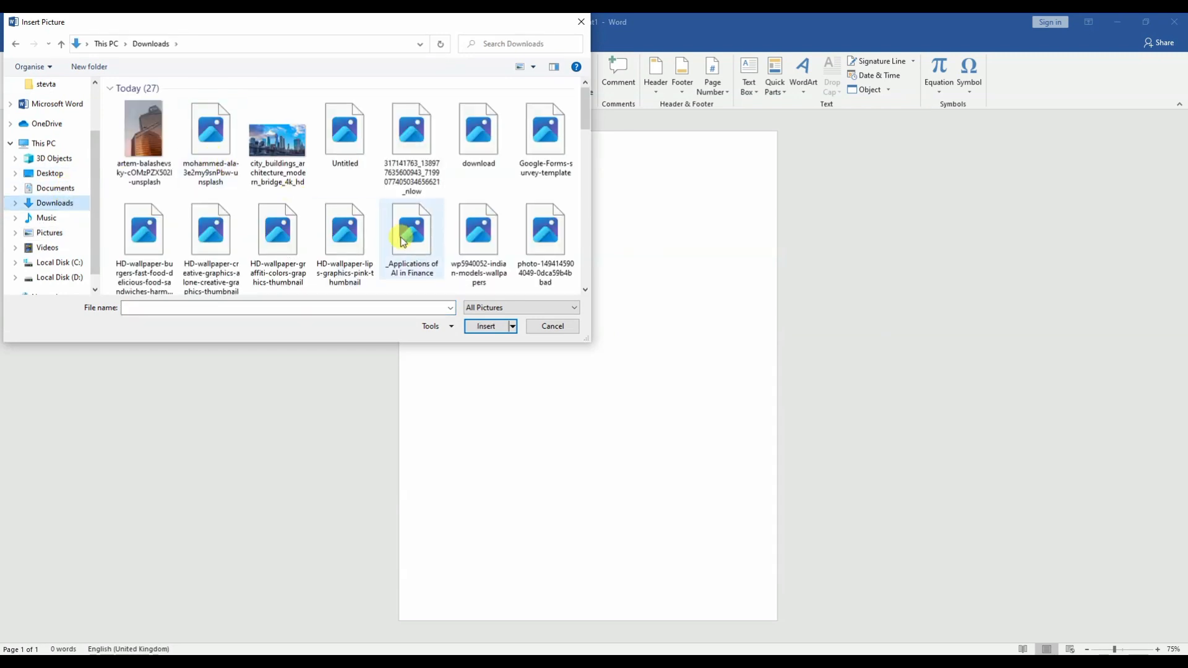
double_click(270, 164)
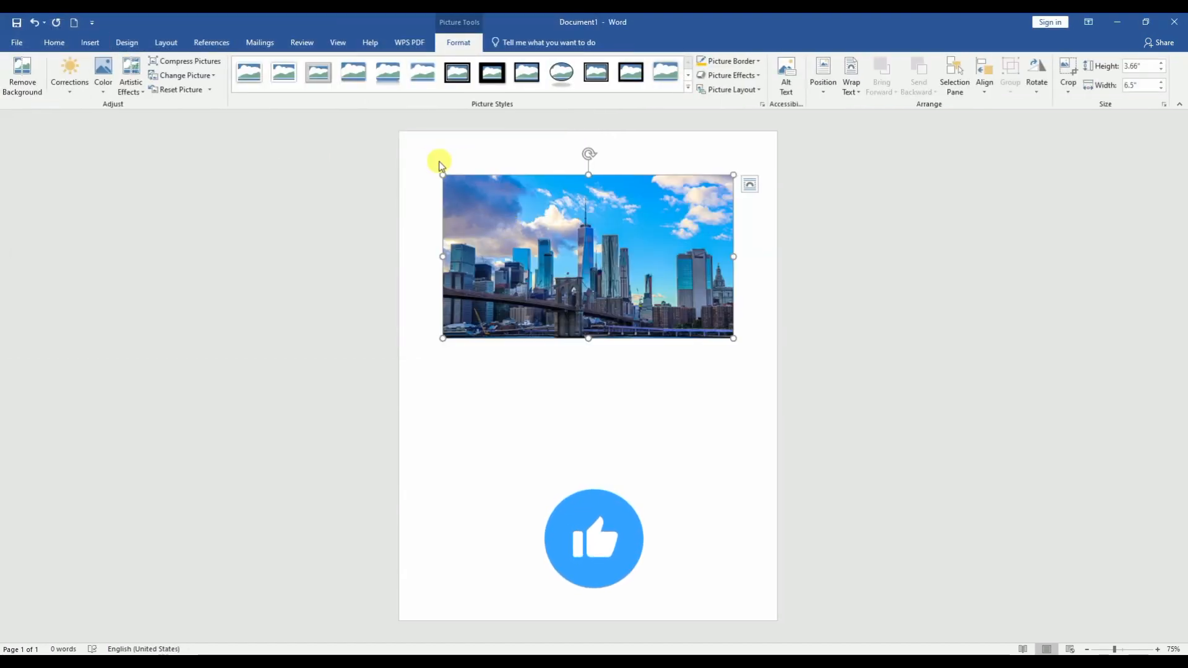
left_click_drag(439, 171, 395, 128)
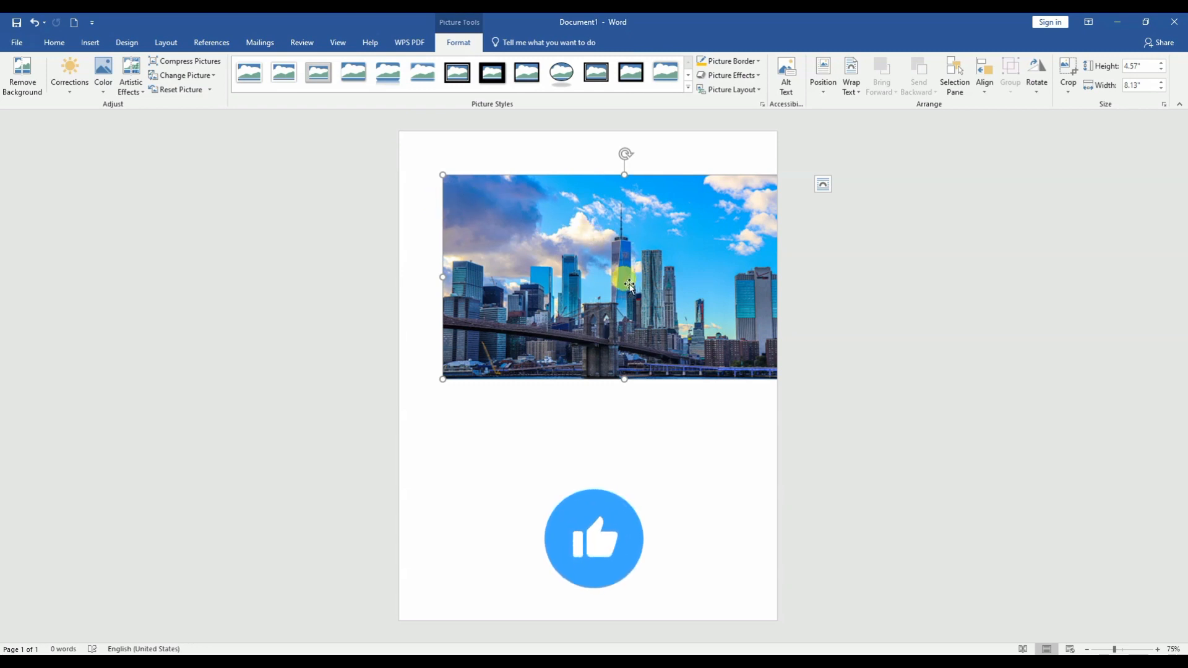
key("Delete")
Insert the dark skyscraper photo from Downloads, make it float with text wrapping, and place it in the page's upper-left corner
left_click(90, 42)
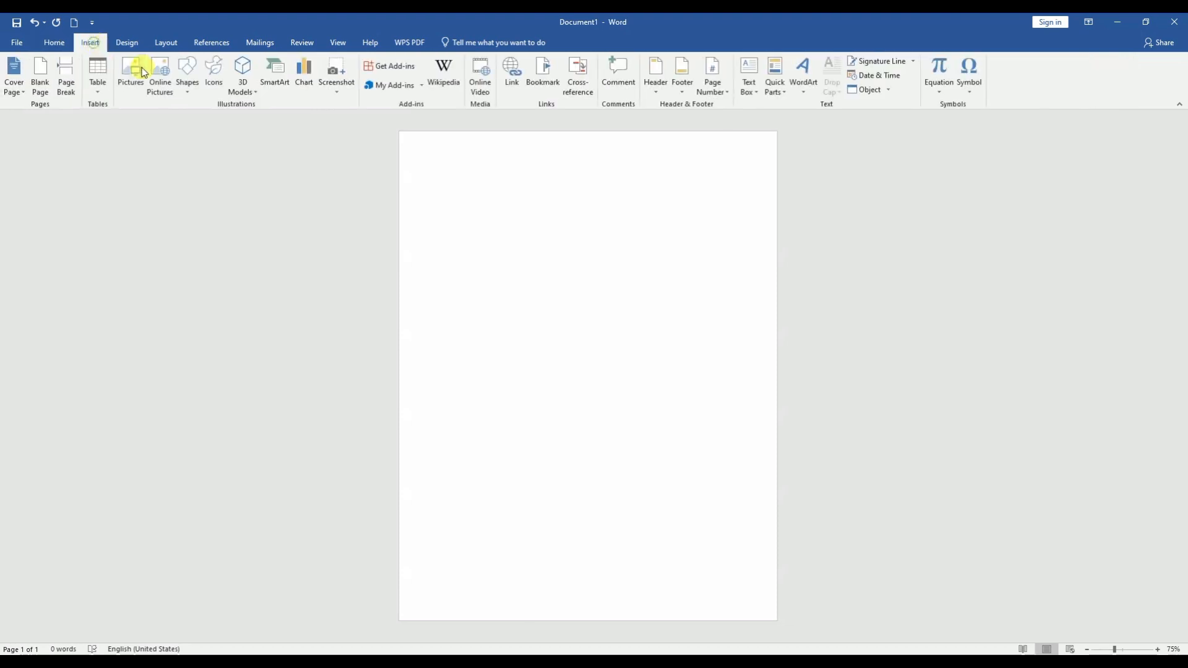
left_click(141, 72)
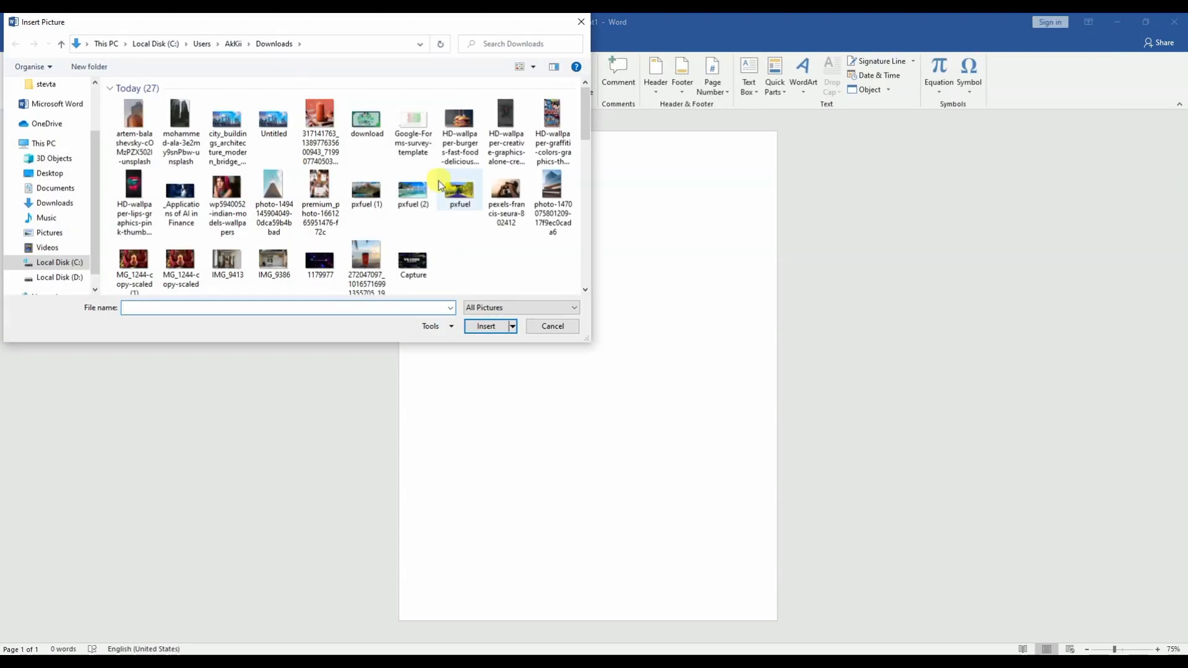
double_click(187, 121)
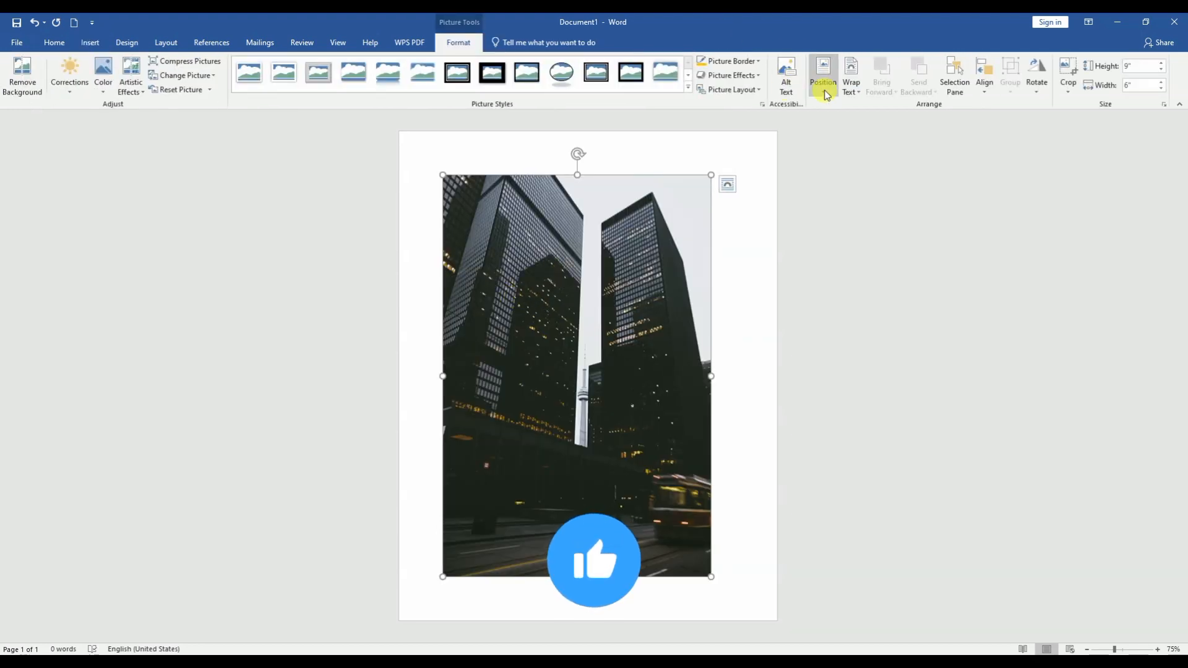
left_click(824, 90)
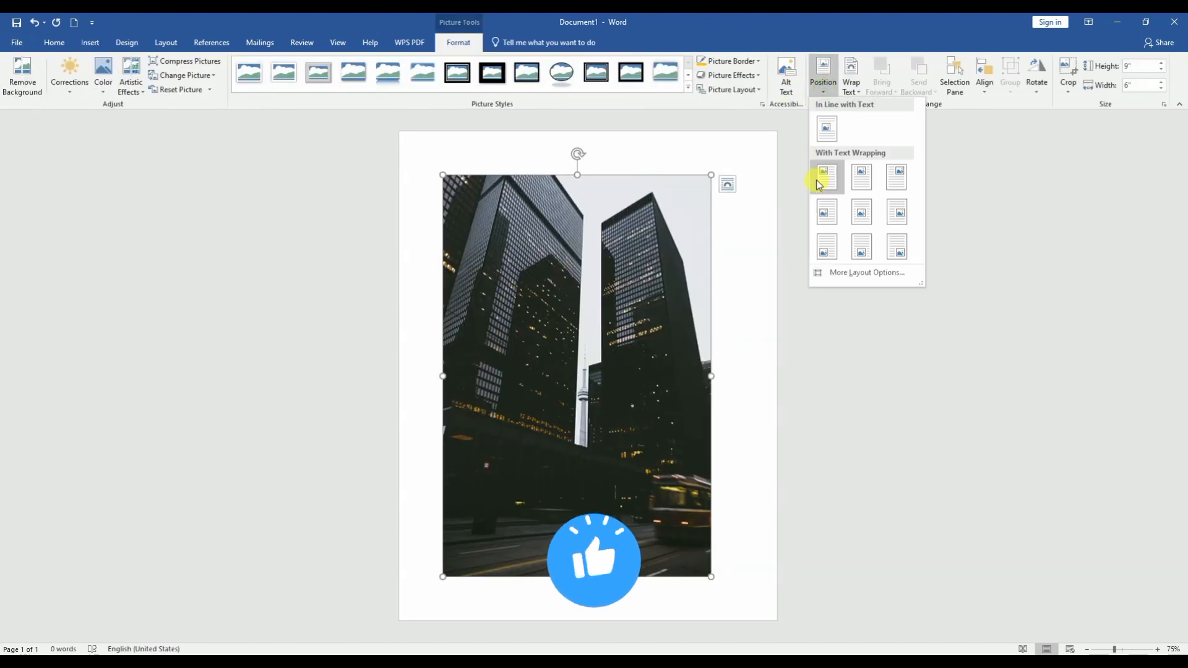
left_click(621, 266)
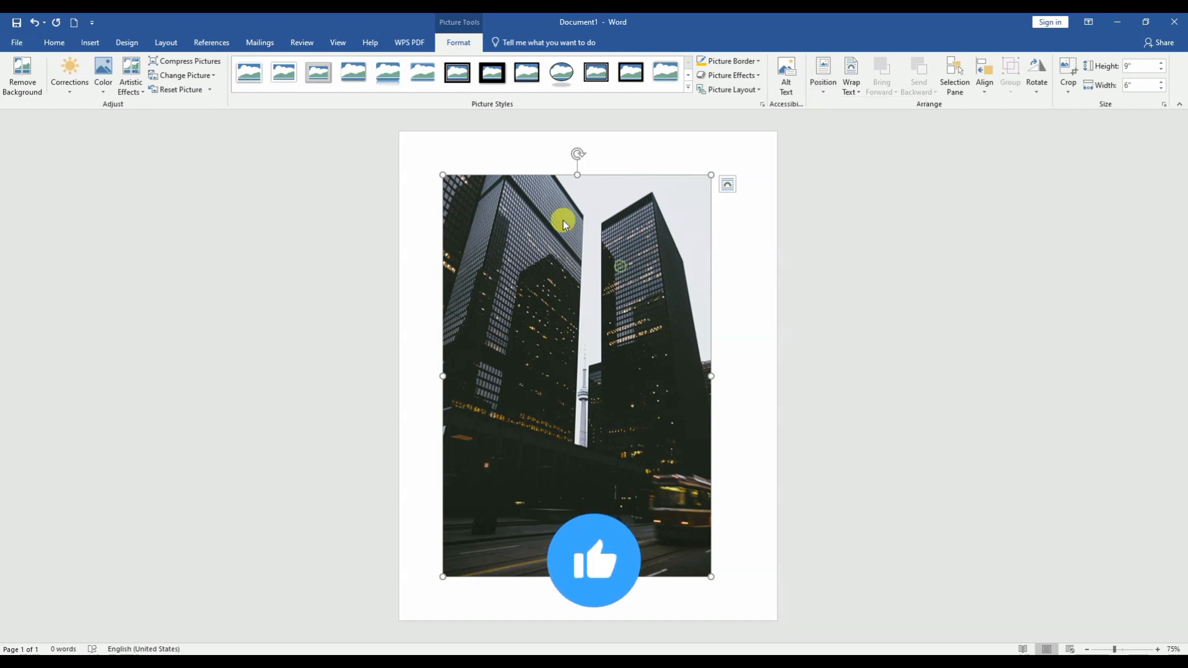
left_click_drag(553, 230, 504, 181)
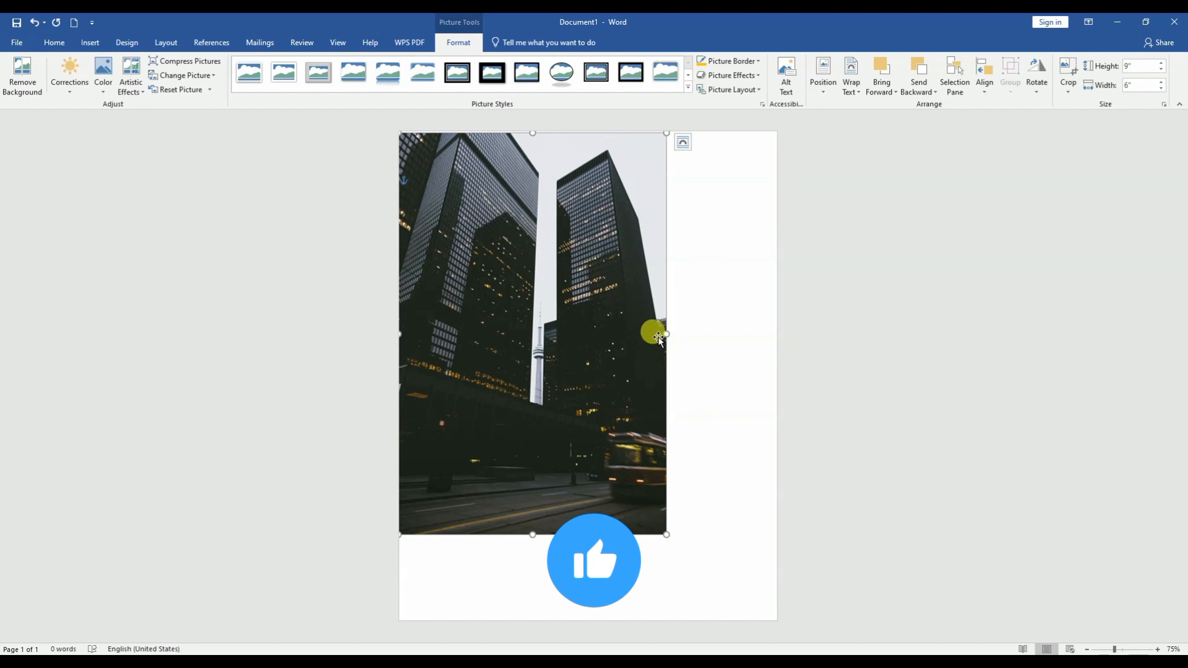
Crop the photo's left side to a width of about 4.28" and move the photo back to the page's left edge
left_click_drag(658, 337, 592, 337)
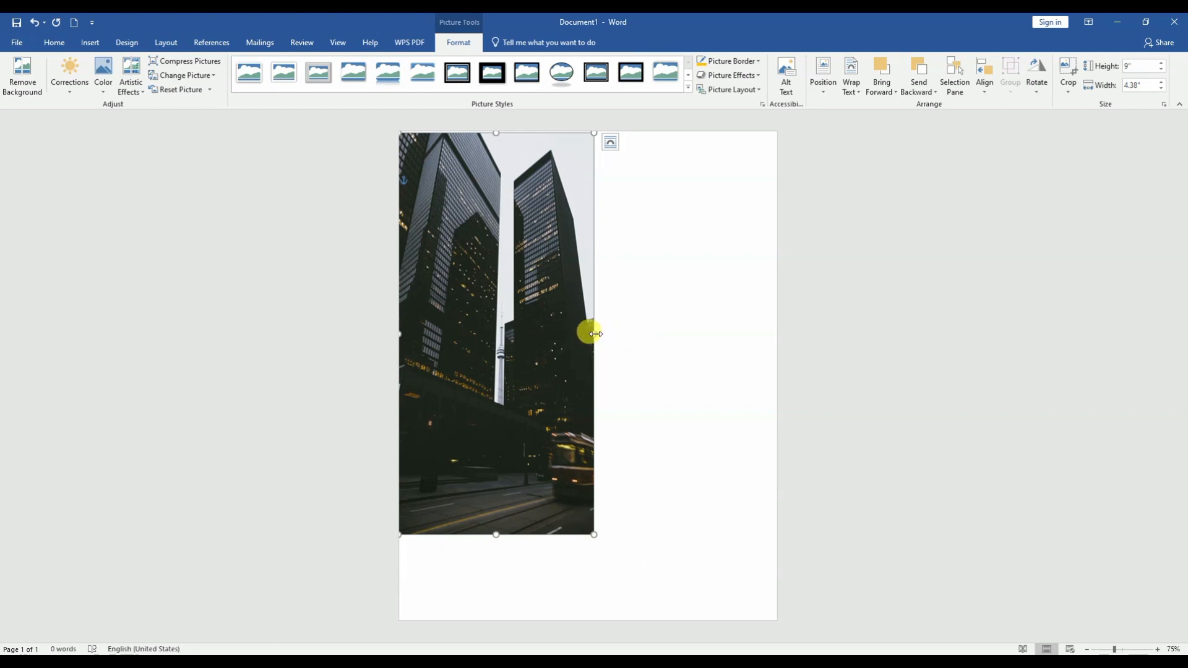
left_click_drag(608, 333, 667, 332)
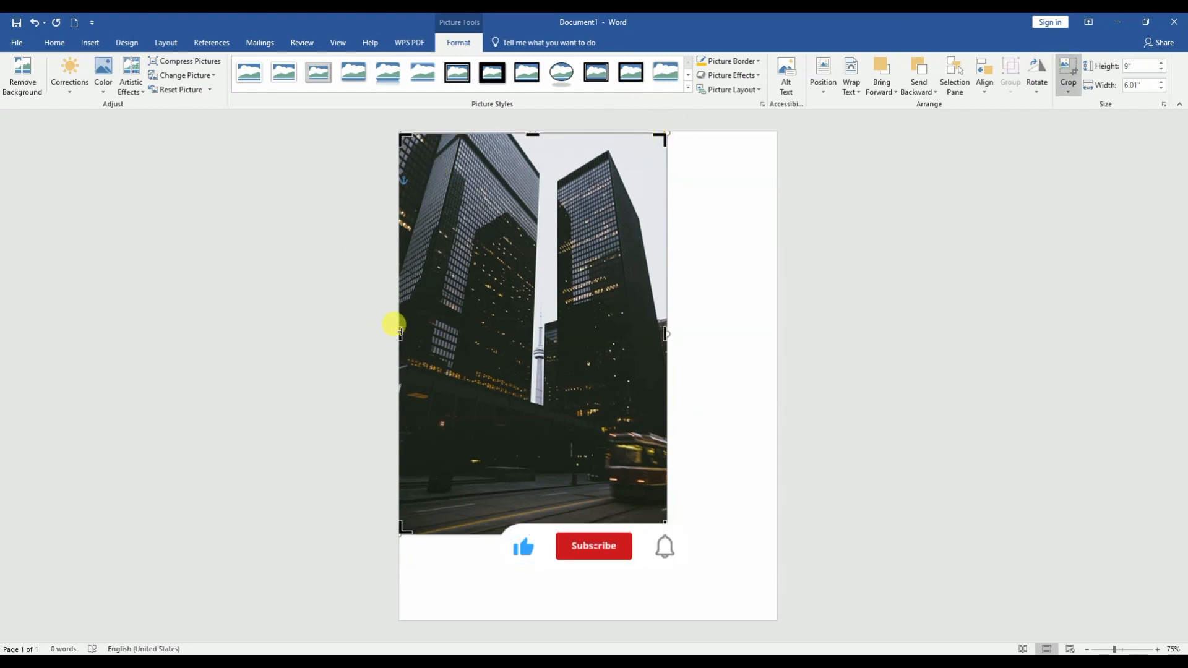
left_click_drag(399, 334, 475, 336)
left_click(473, 331)
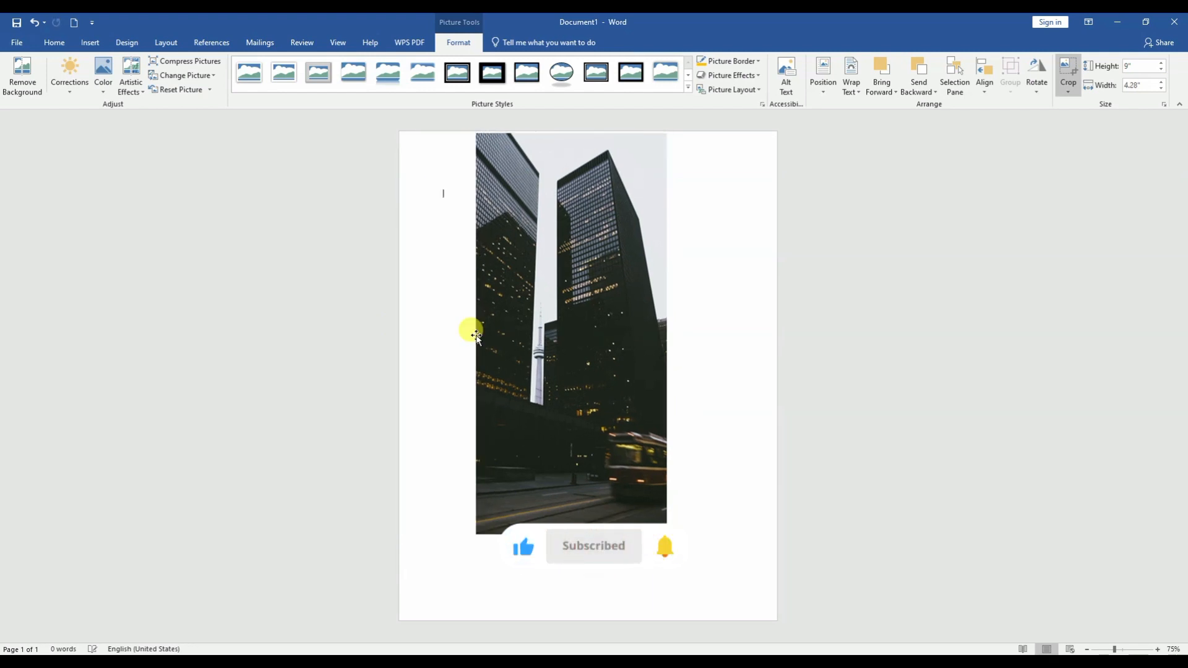
left_click_drag(552, 347, 477, 345)
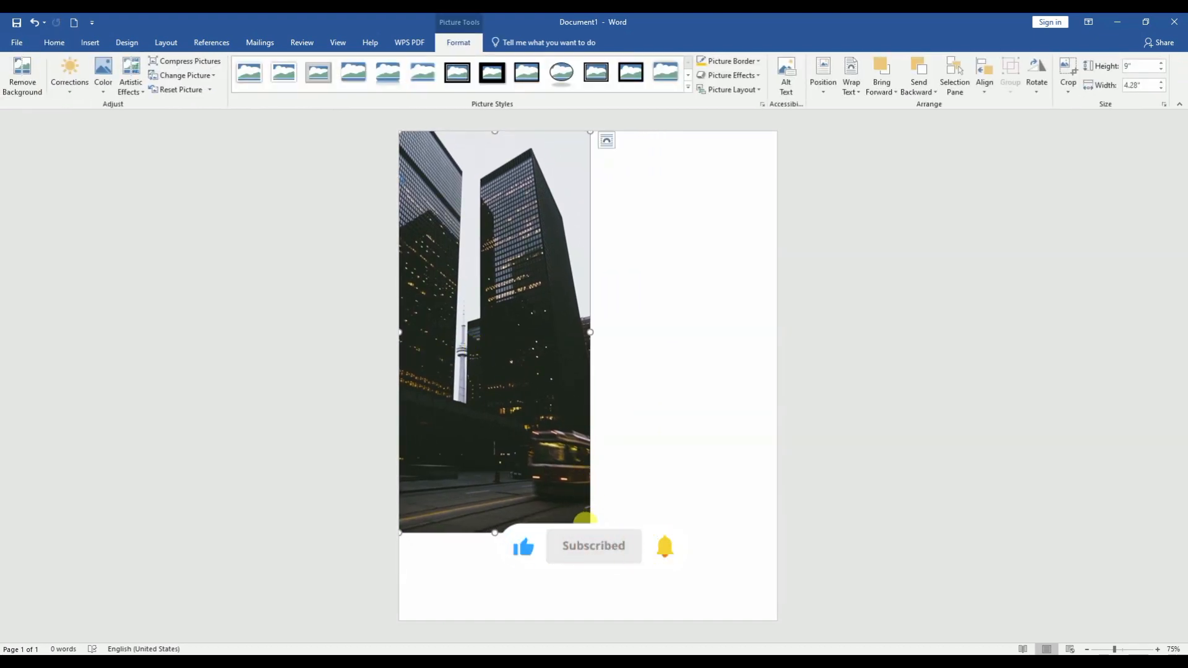
Enlarge the cropped photo to about 11" high and 5.21" wide so it spans the full page height along the left edge
left_click_drag(587, 530, 594, 619)
left_click_drag(560, 364, 534, 357)
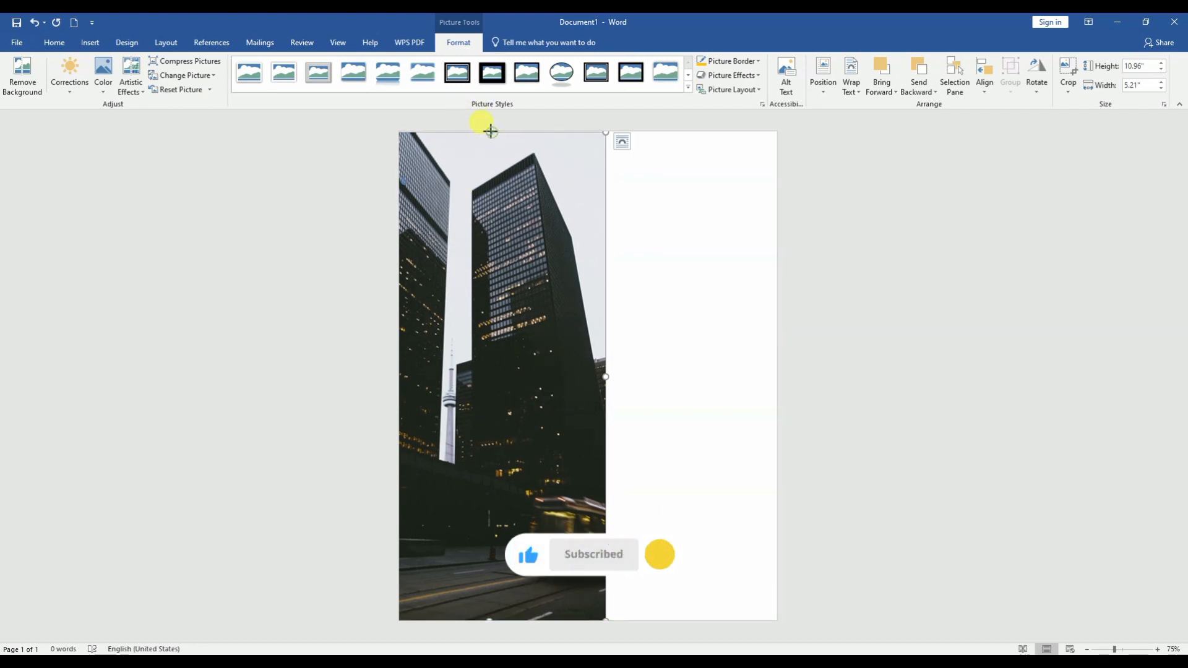
left_click_drag(490, 130, 490, 125)
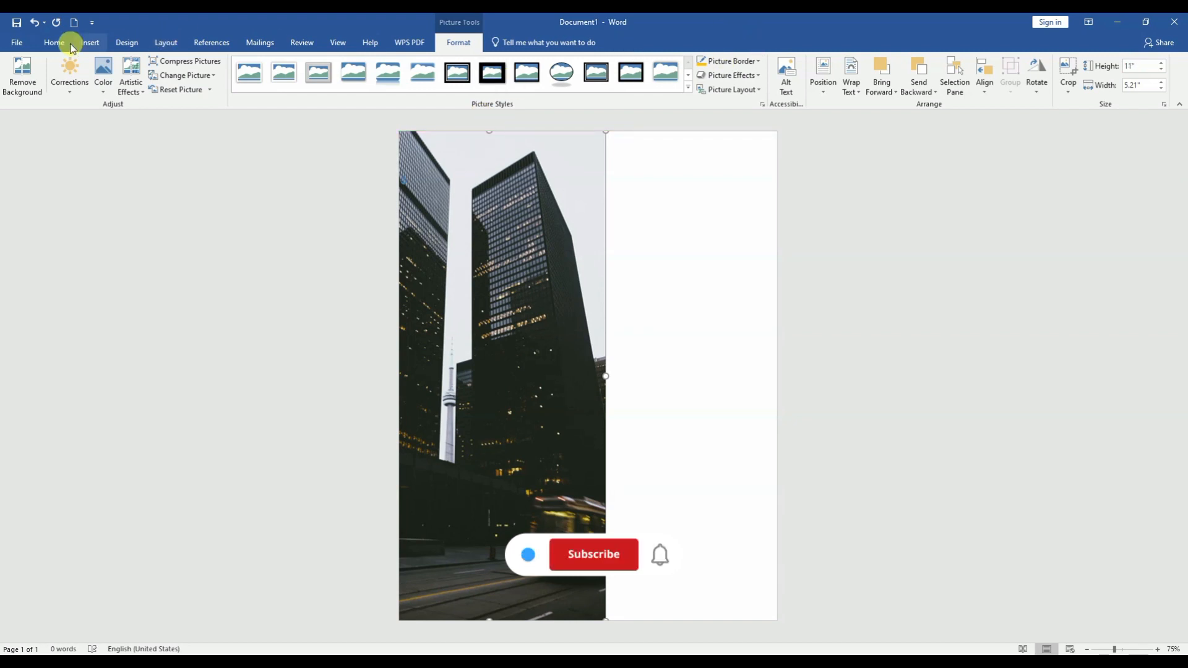
Draw a rectangle about 10.96" high and 4.6" wide over the photo and give it the solid black shape style
left_click(90, 42)
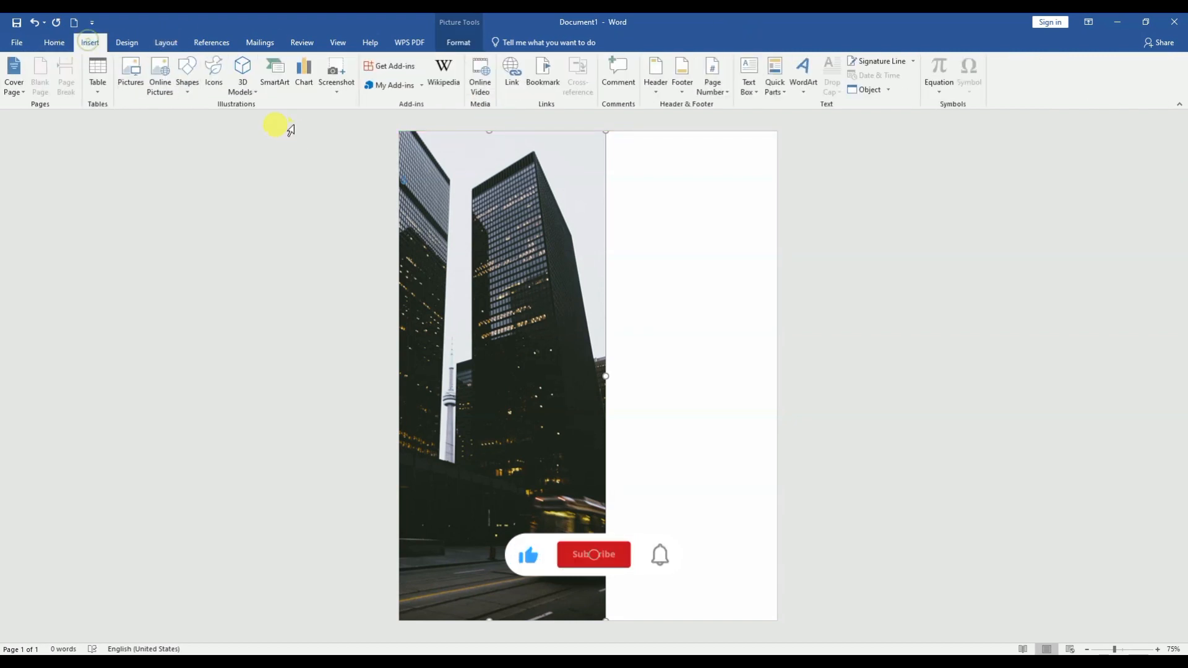
left_click(186, 77)
left_click(218, 119)
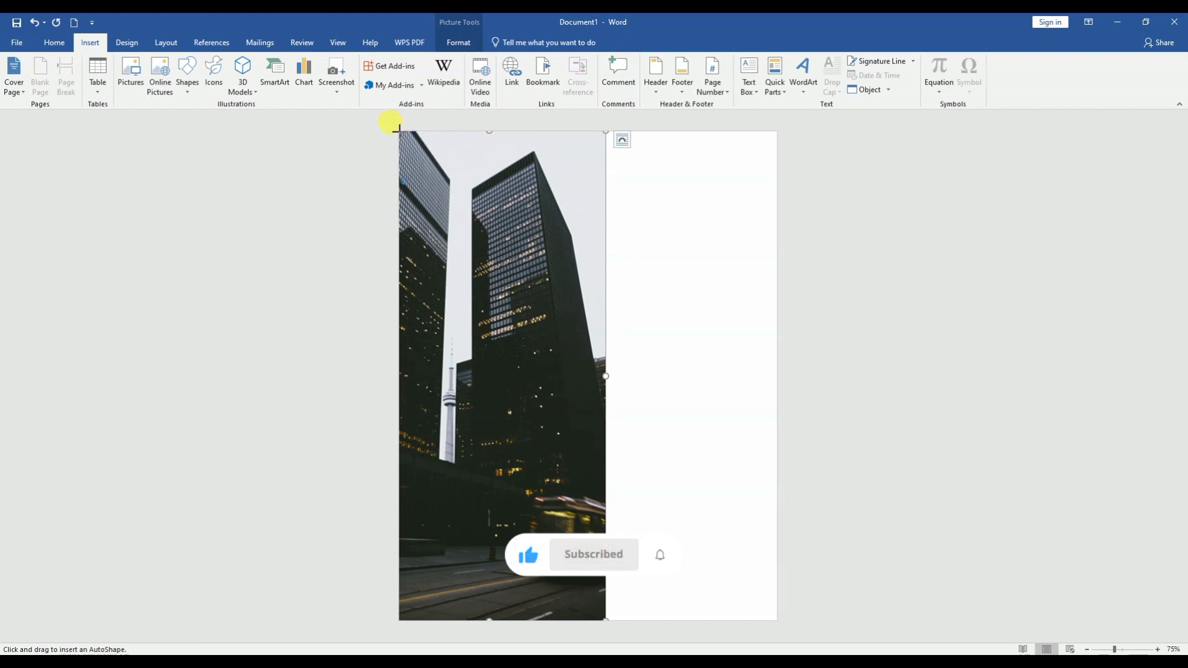
mouse_move(401, 129)
left_mouse_down()
mouse_move(518, 287)
mouse_move(615, 477)
mouse_move(604, 619)
left_mouse_up()
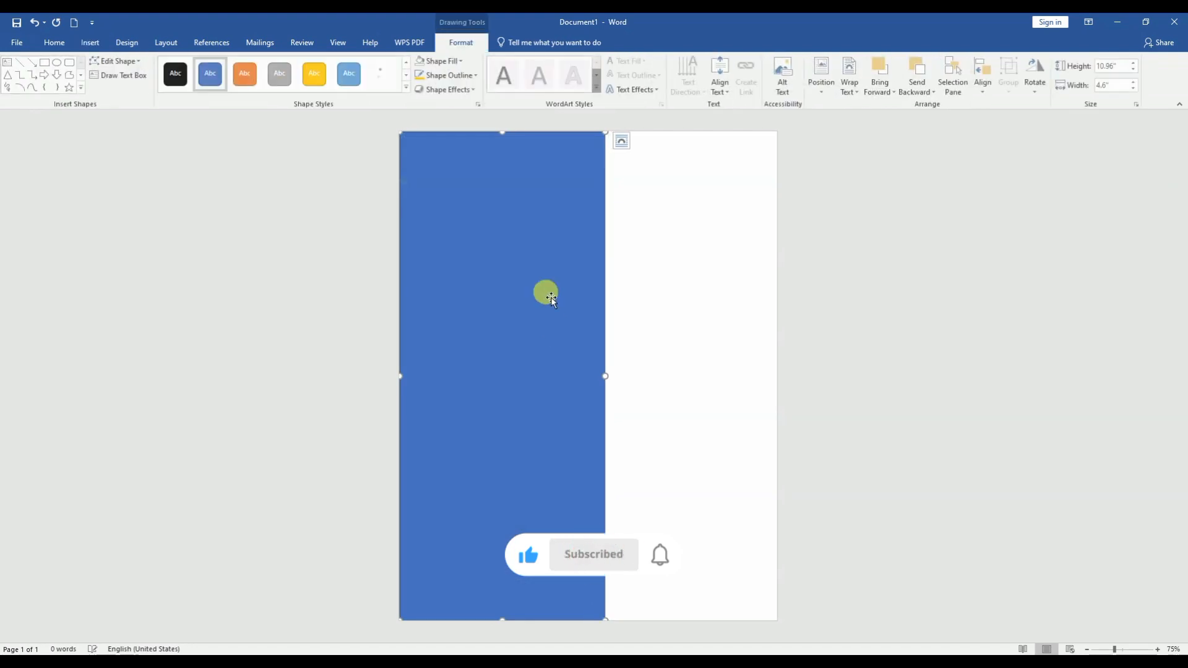
left_click(178, 75)
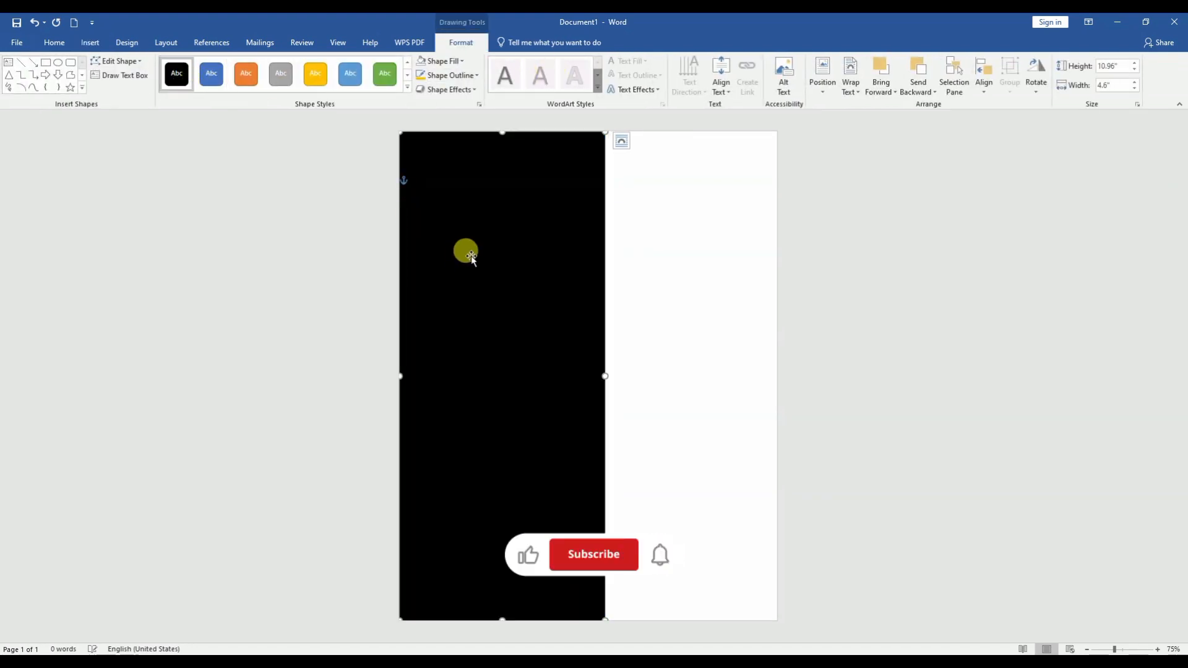
Set the black rectangle's solid fill transparency to about 24% and deselect the shape
right_click(511, 286)
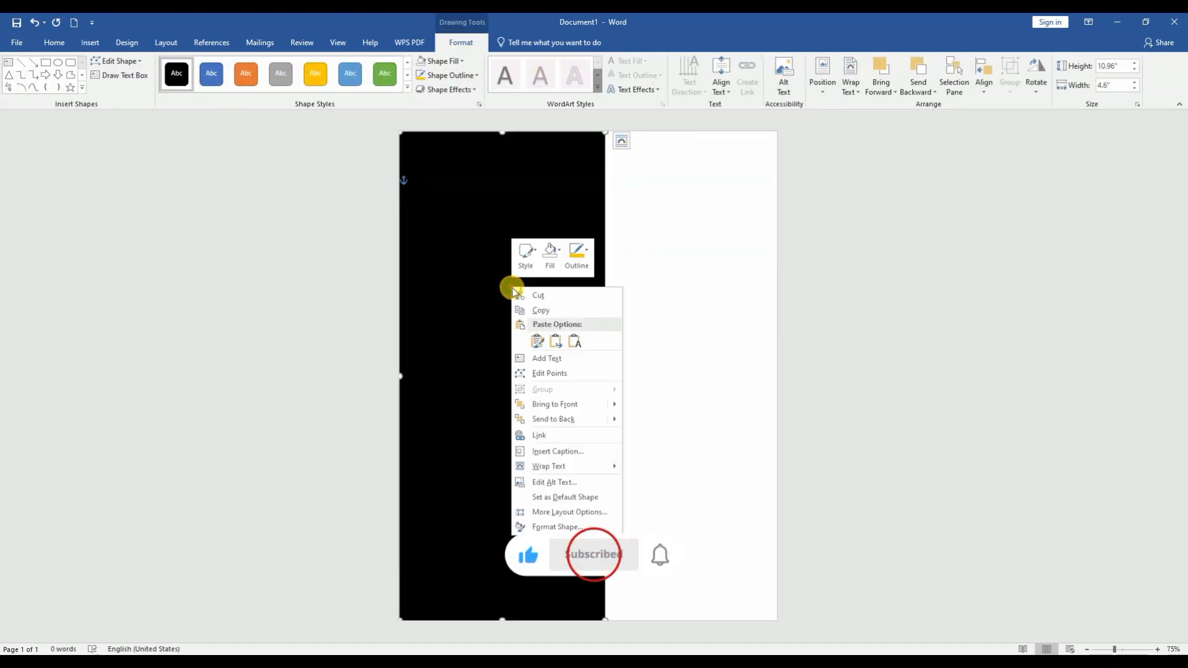
left_click(582, 529)
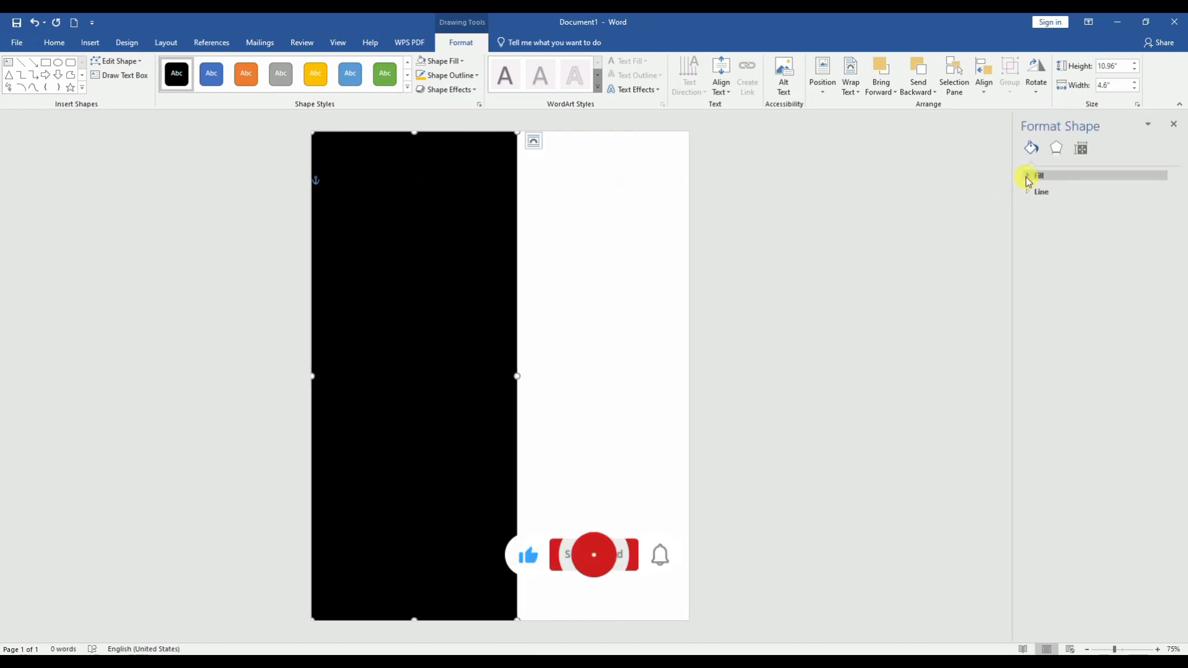
left_click(1031, 177)
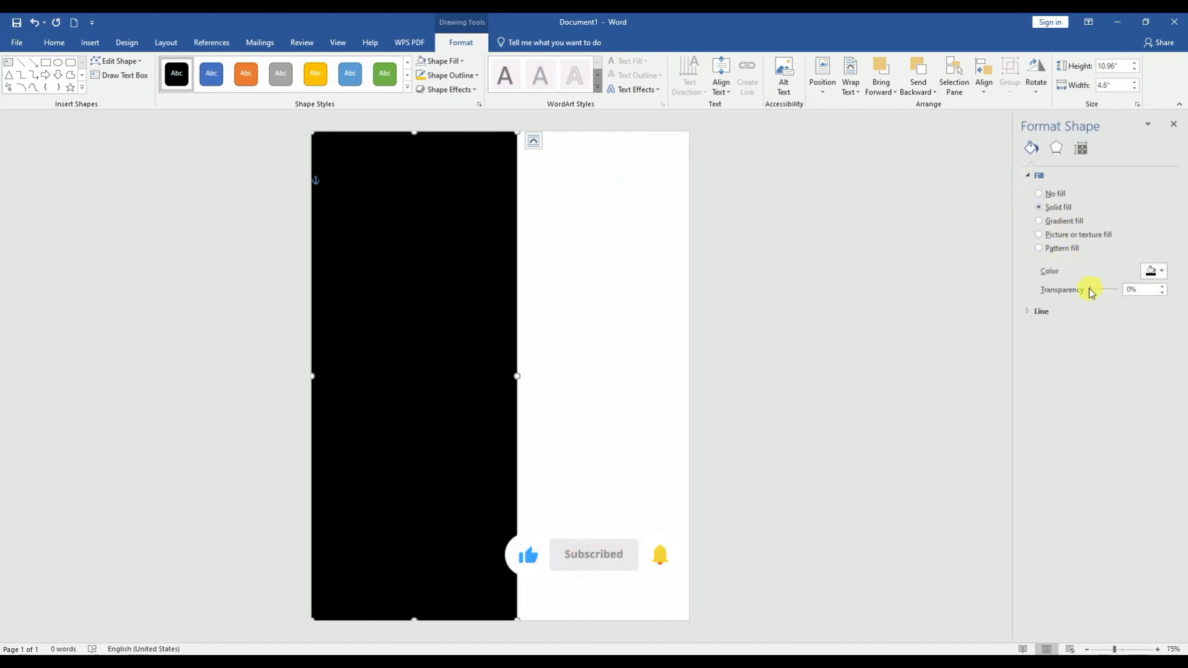
left_click_drag(1091, 292, 1097, 291)
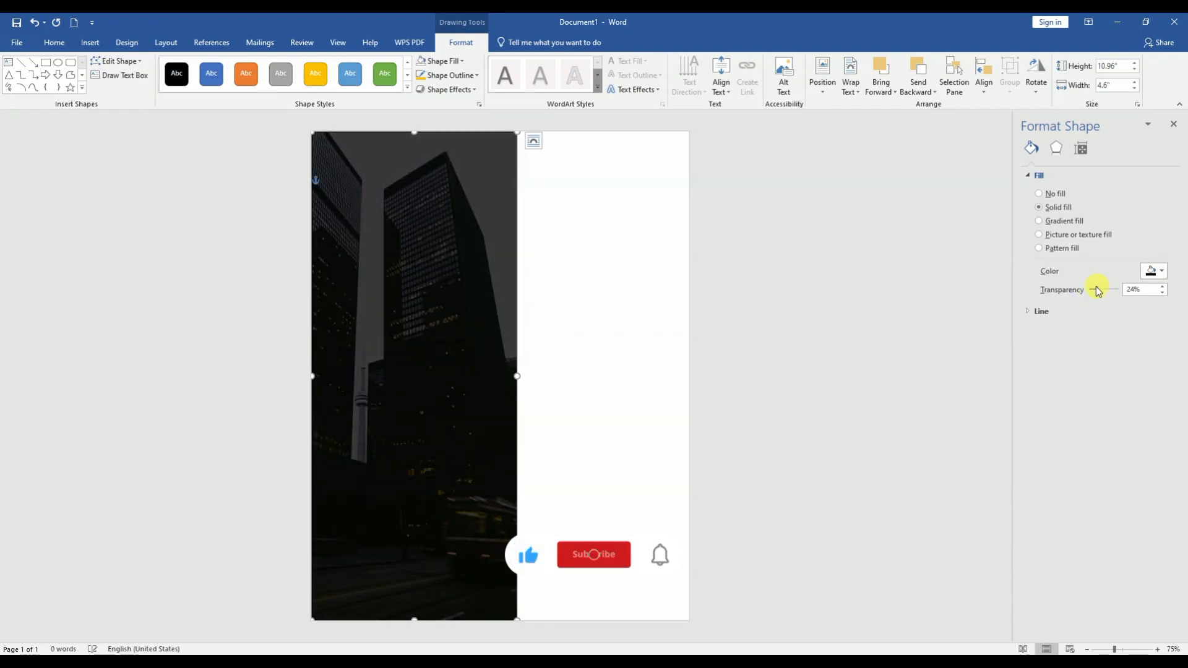
left_click(638, 269)
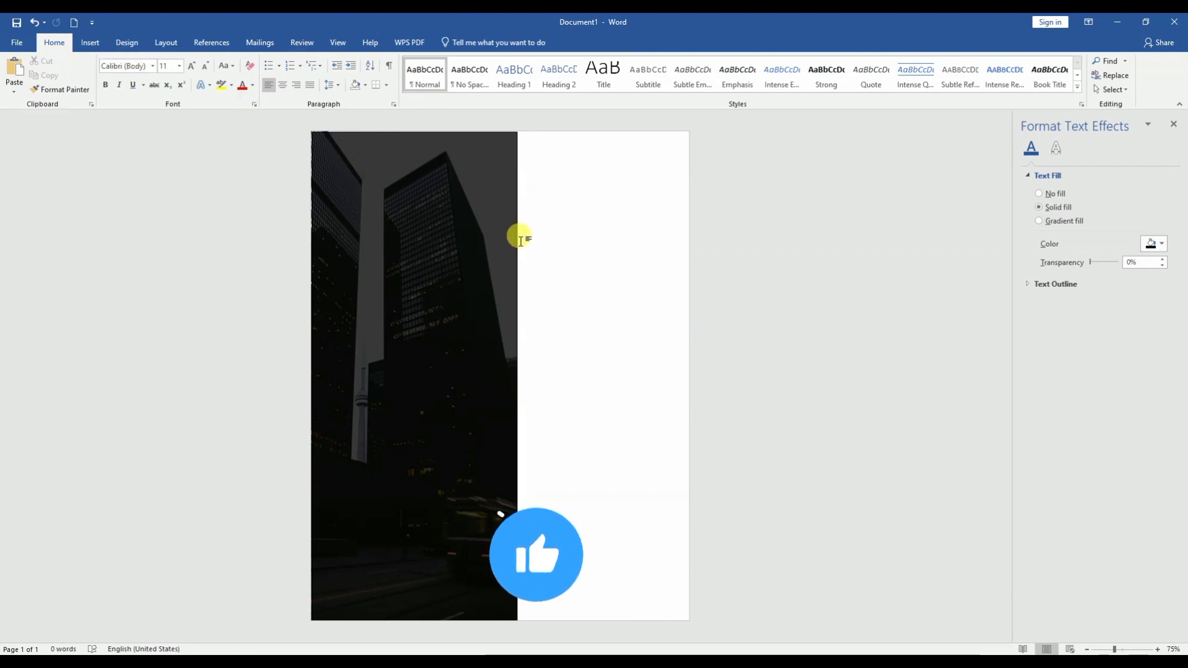
Draw a blue rectangle about 5.14" high and 8.01" wide across the page's right half and rotate it counter-clockwise
left_click(92, 44)
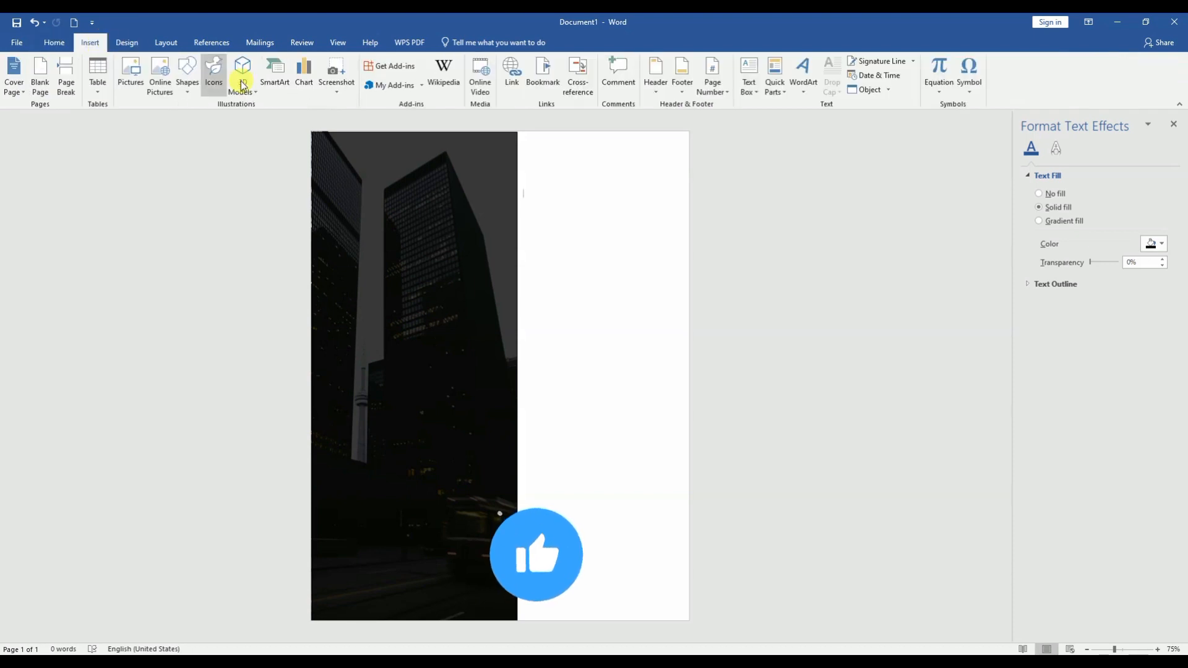
left_click(183, 92)
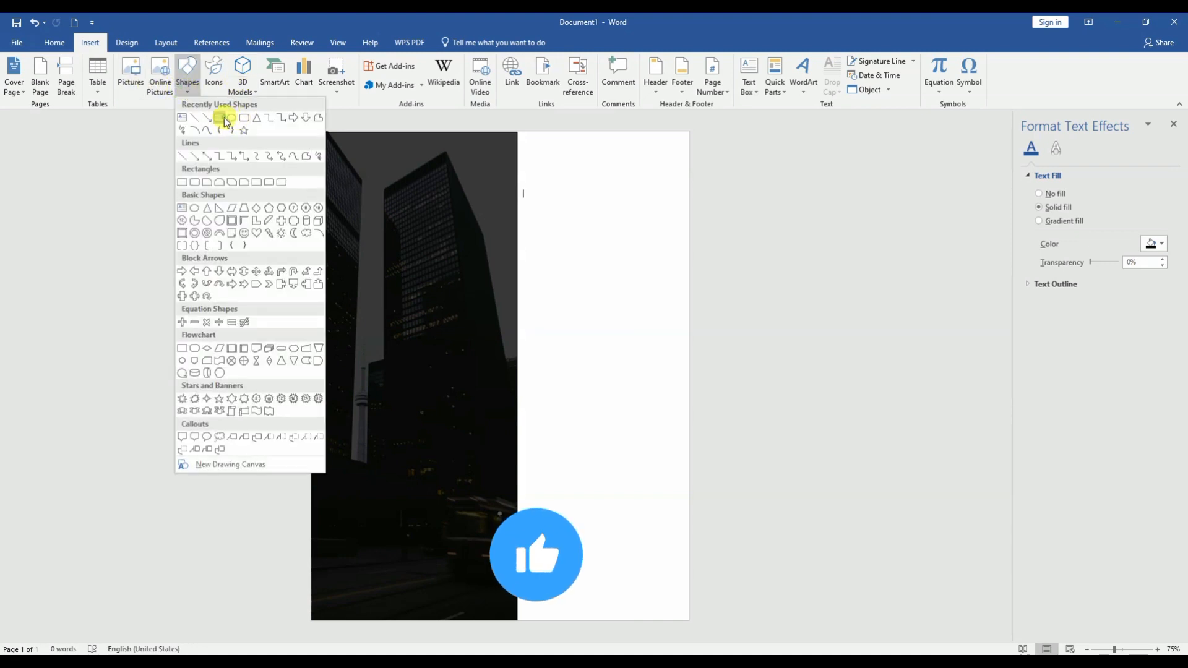
left_click(224, 117)
left_click_drag(456, 254, 813, 484)
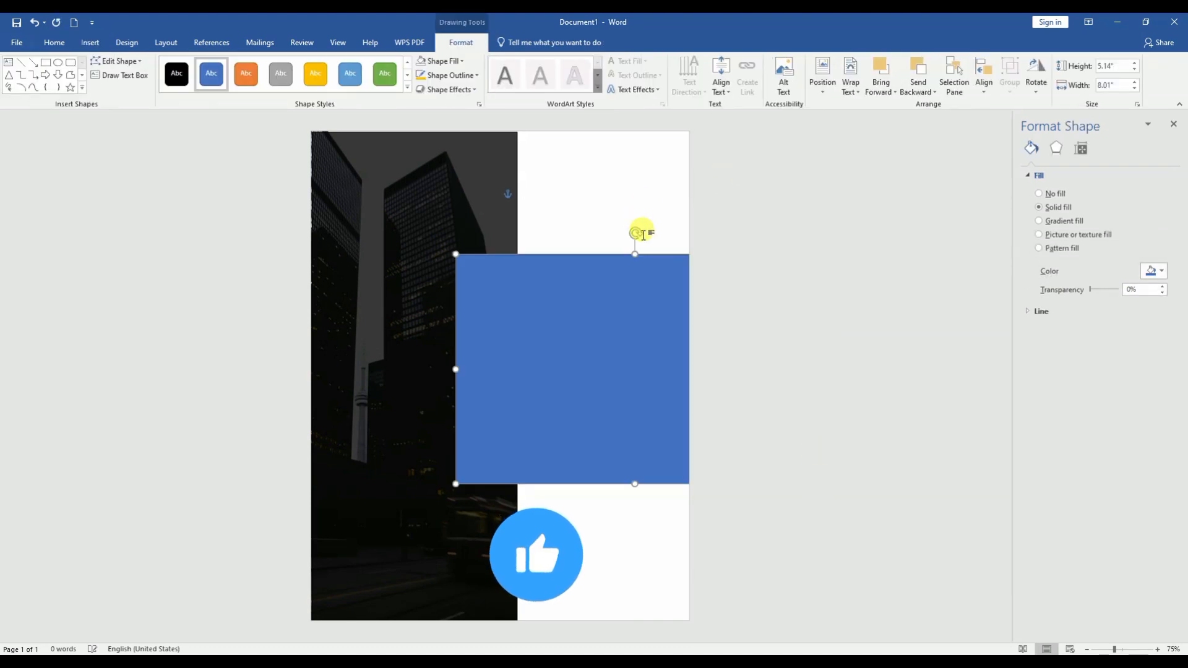
left_click_drag(615, 216, 549, 239)
left_click(606, 388)
left_click(420, 369)
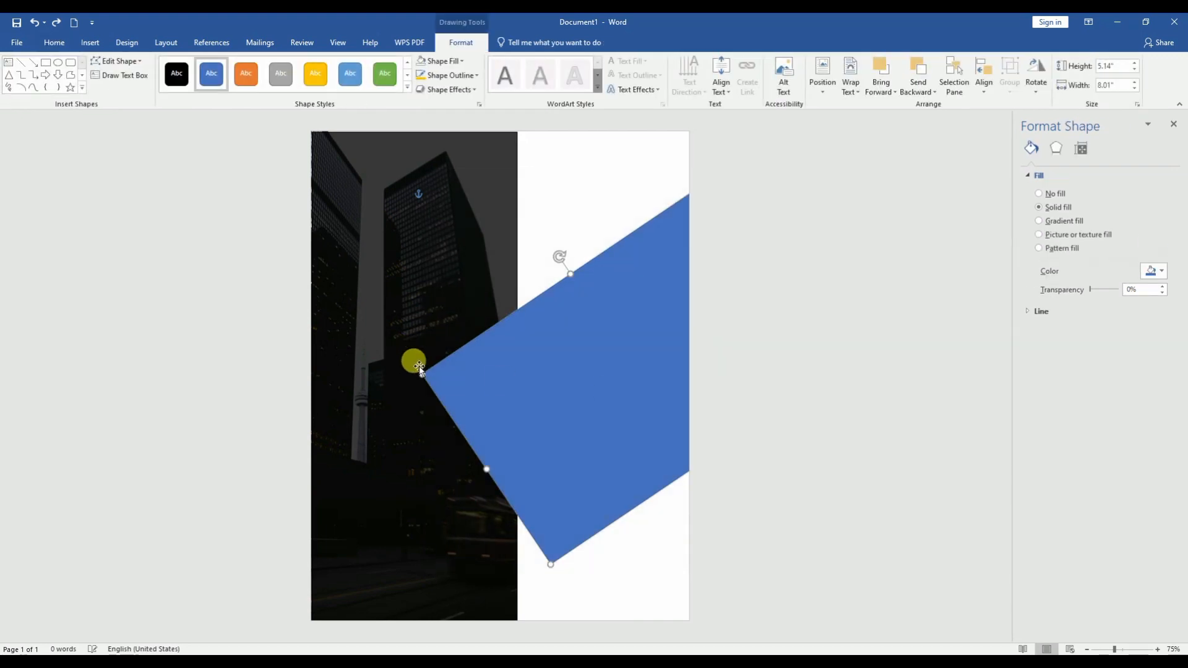
Move the rotated blue rectangle over the page's upper-right corner and resize it to about 4.62" high and 10.44" wide
left_click_drag(423, 373, 364, 330)
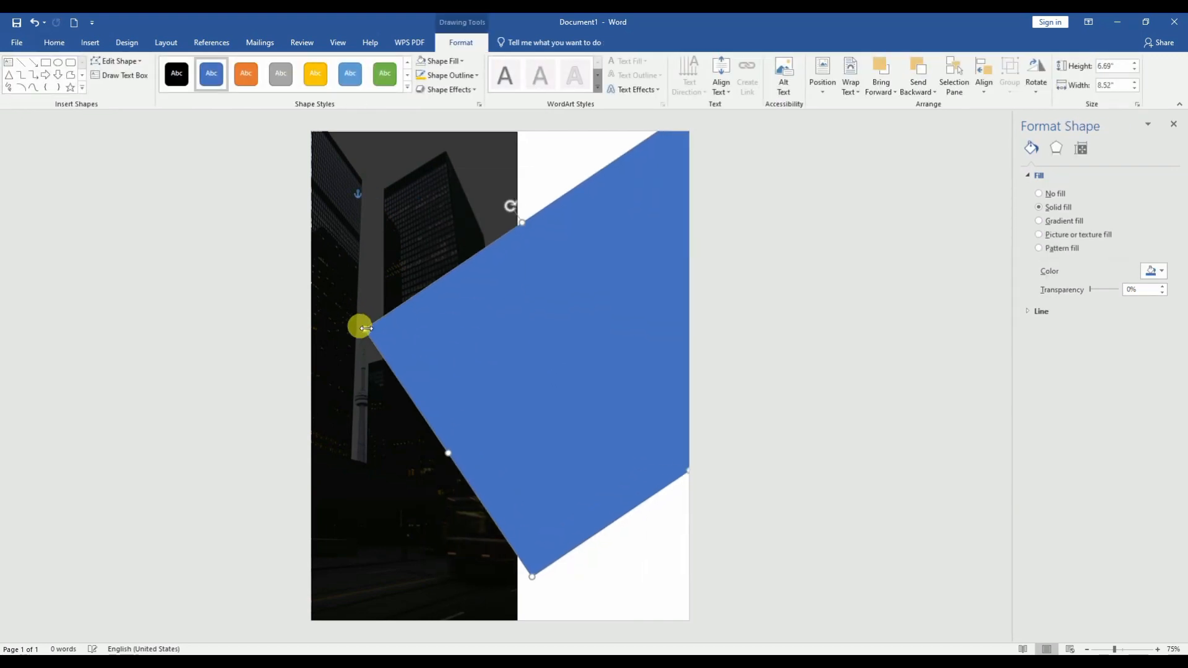
left_click_drag(588, 358, 629, 160)
right_click(629, 159)
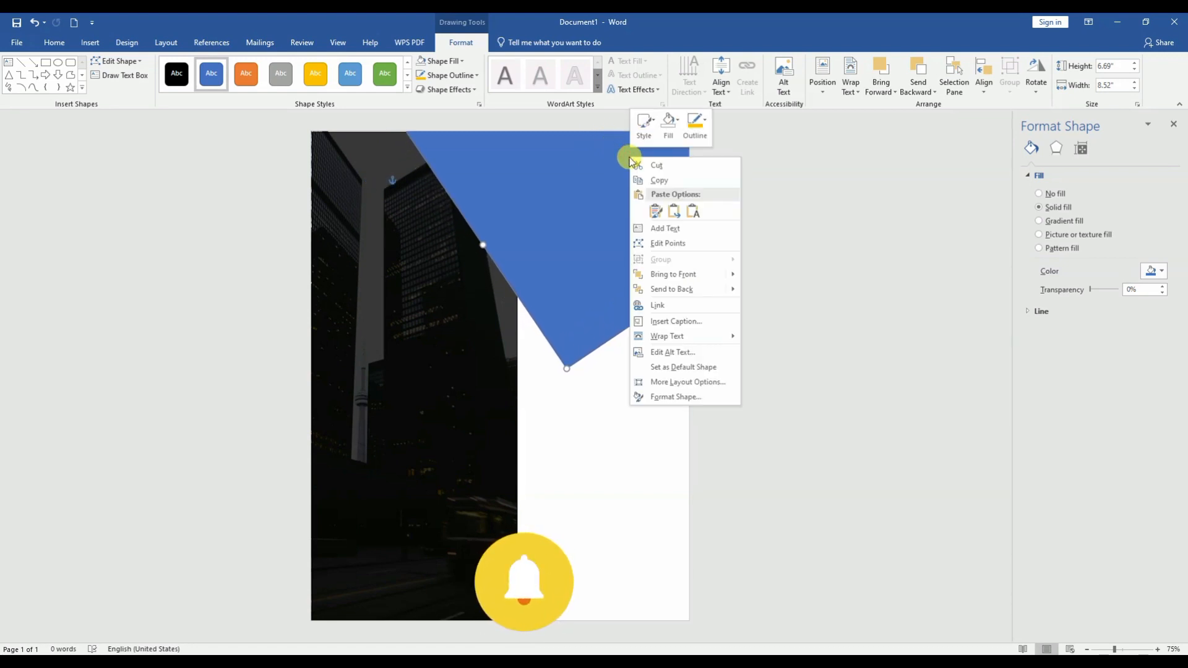
left_click(580, 199)
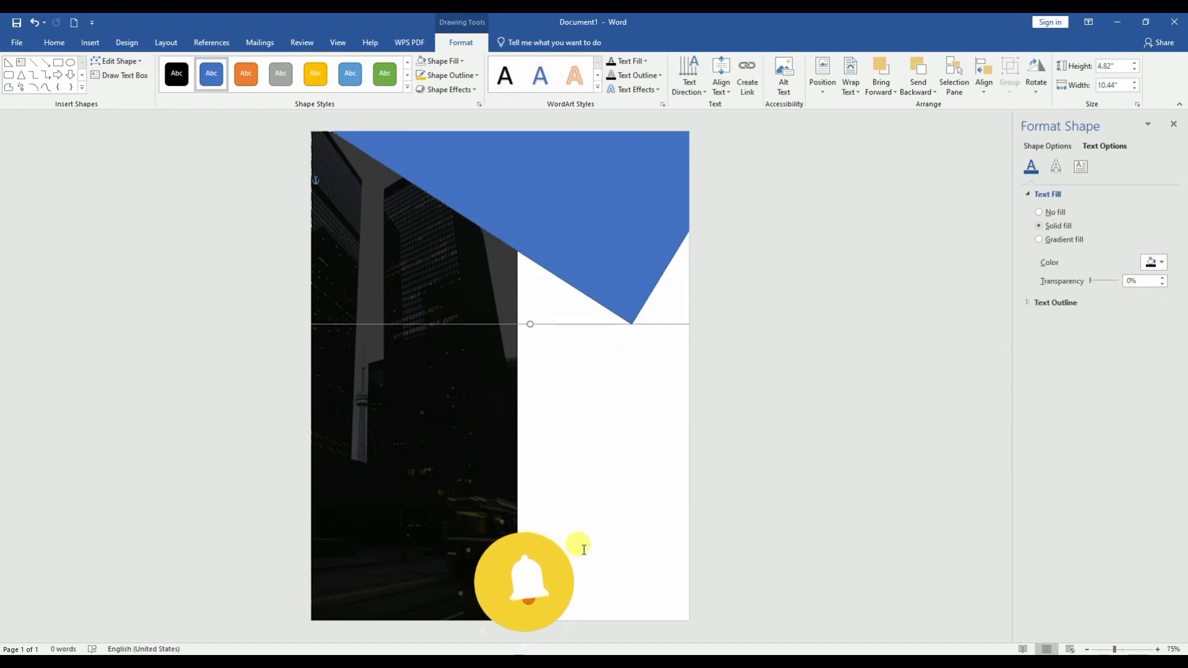
left_click(88, 41)
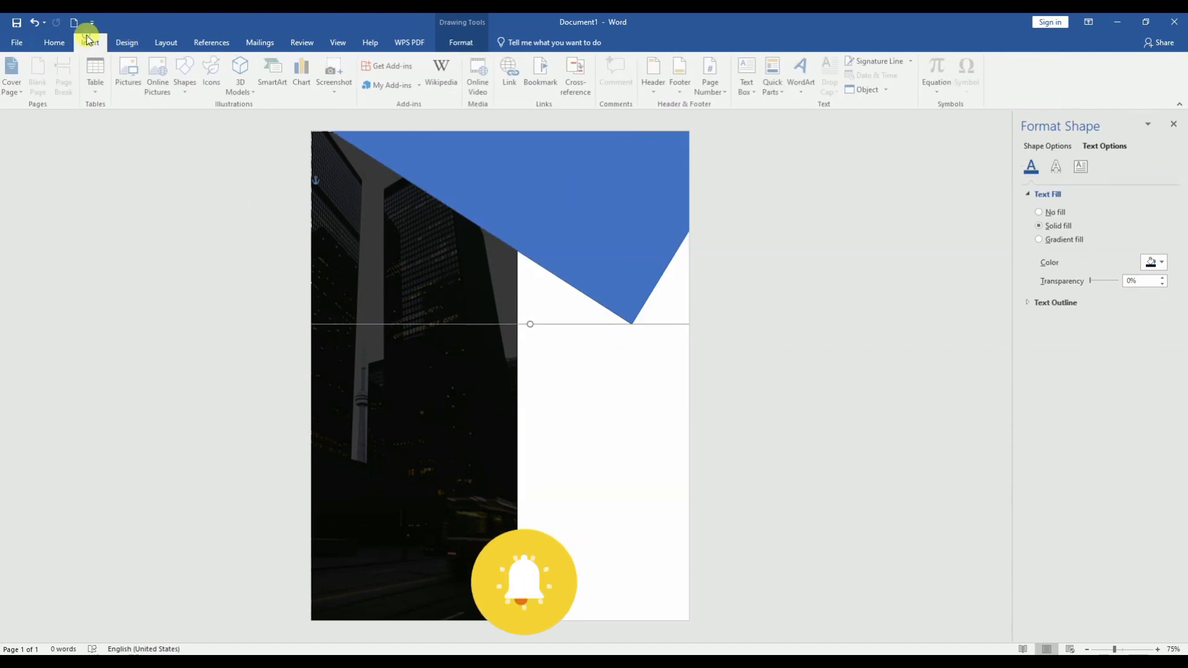
left_click(141, 92)
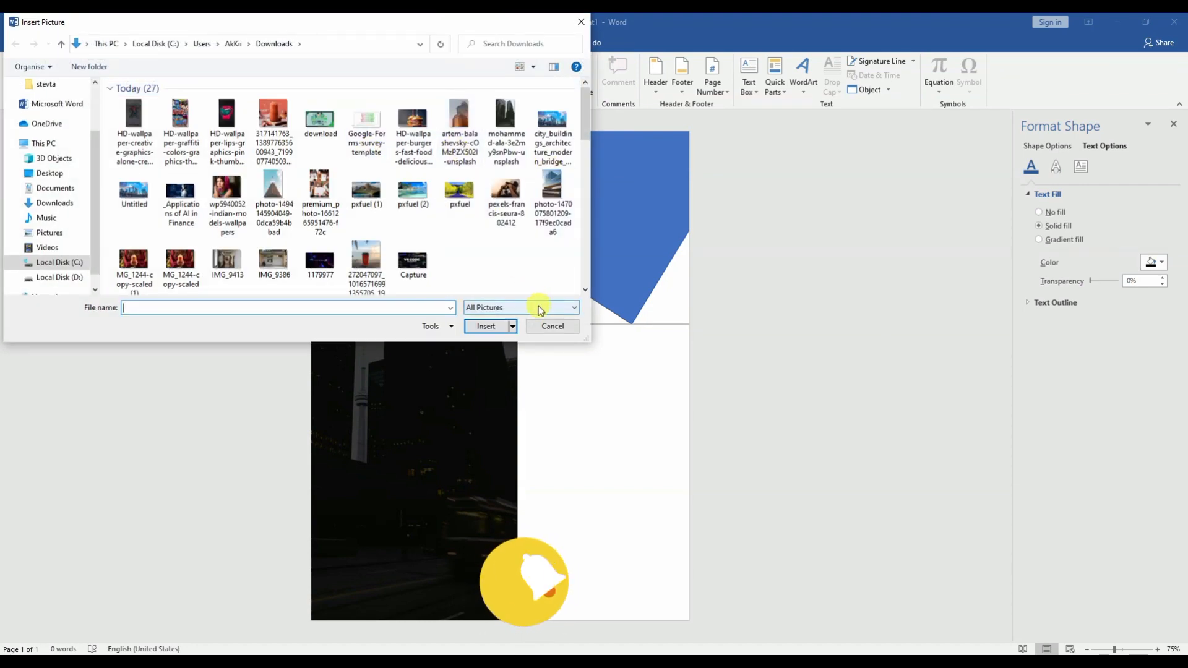
left_click(540, 326)
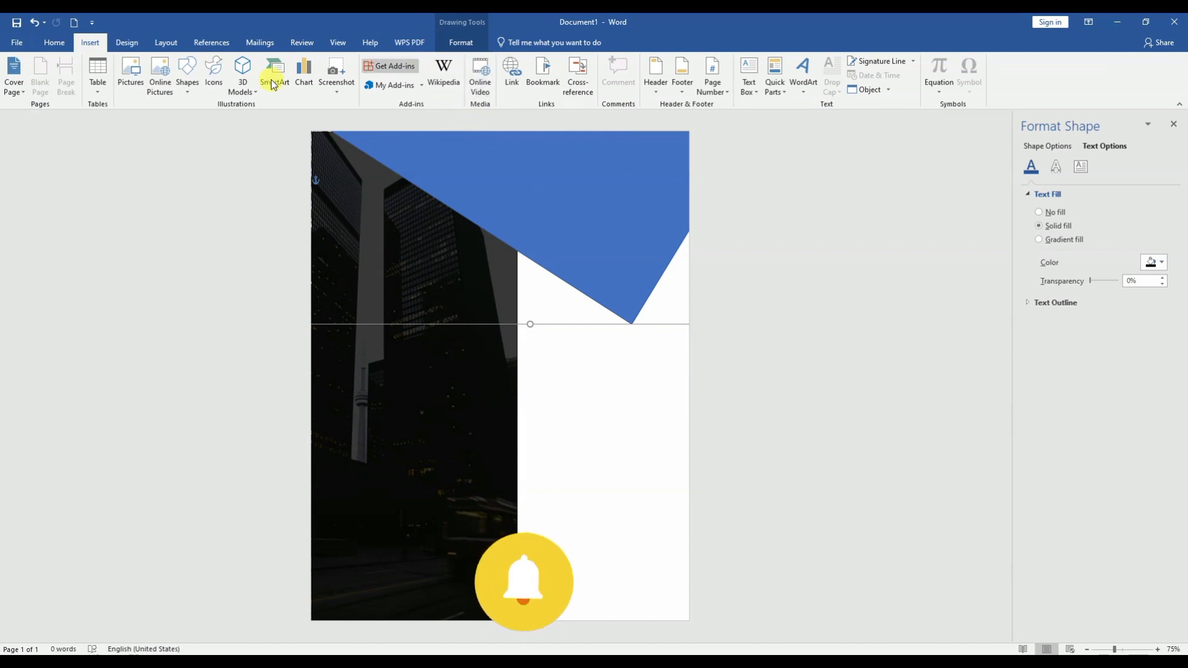
Start a picture fill for the rotated blue rectangle and search online pictures for "building"
left_click(456, 44)
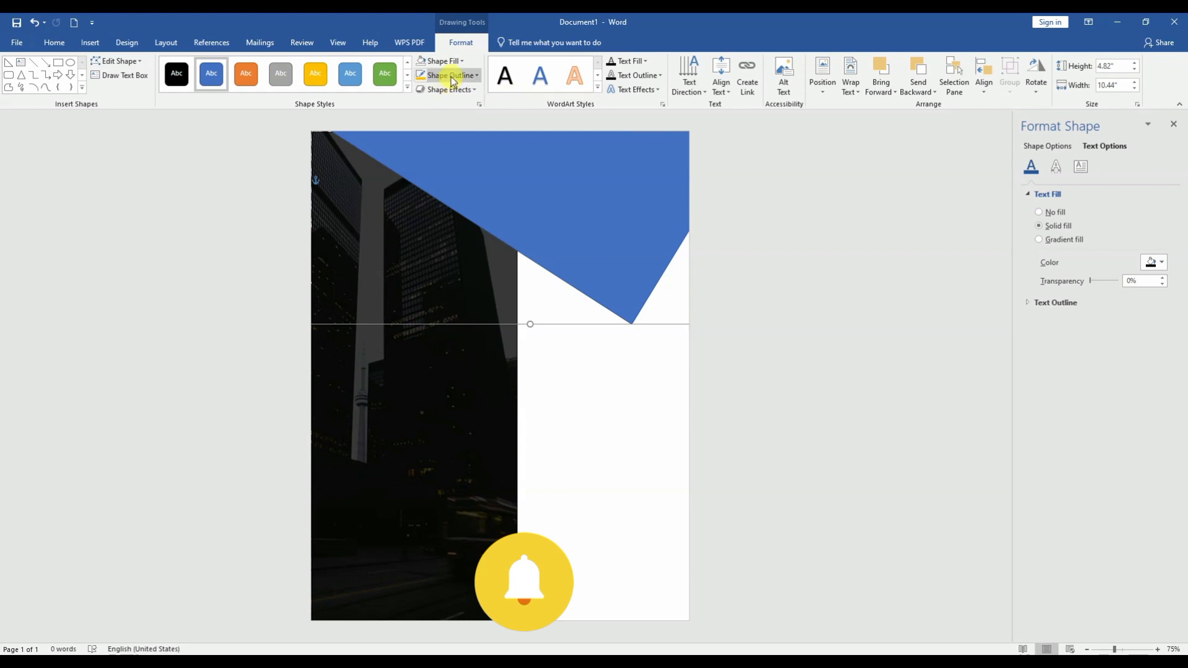
left_click(440, 61)
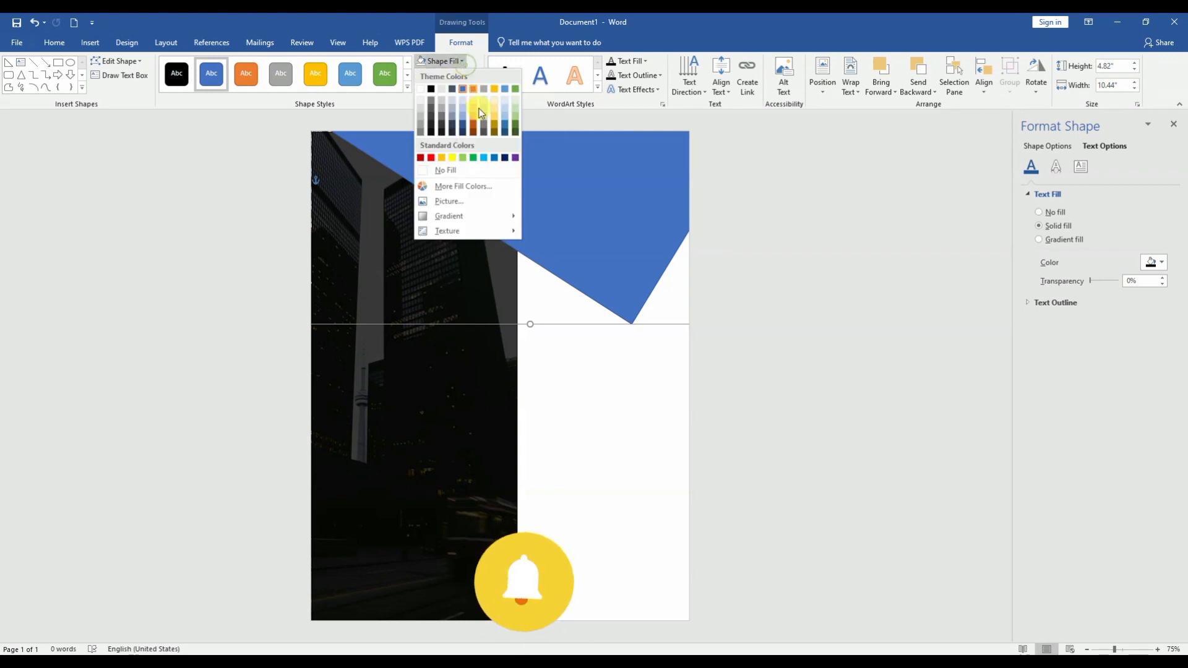
left_click(474, 208)
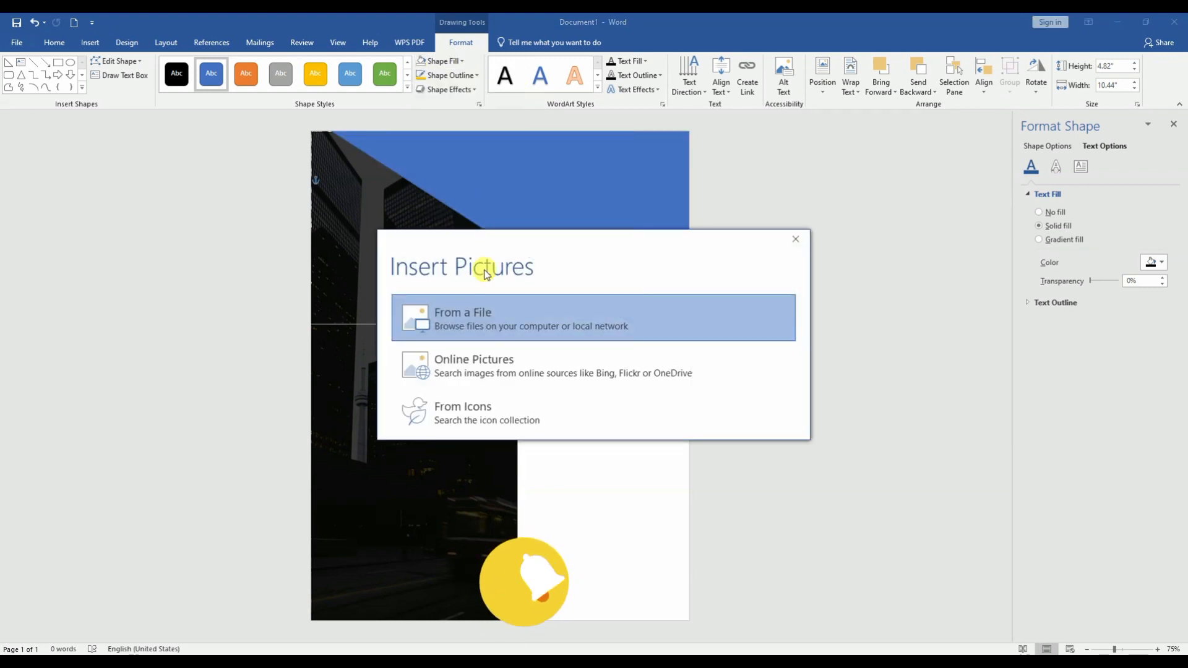
left_click(482, 365)
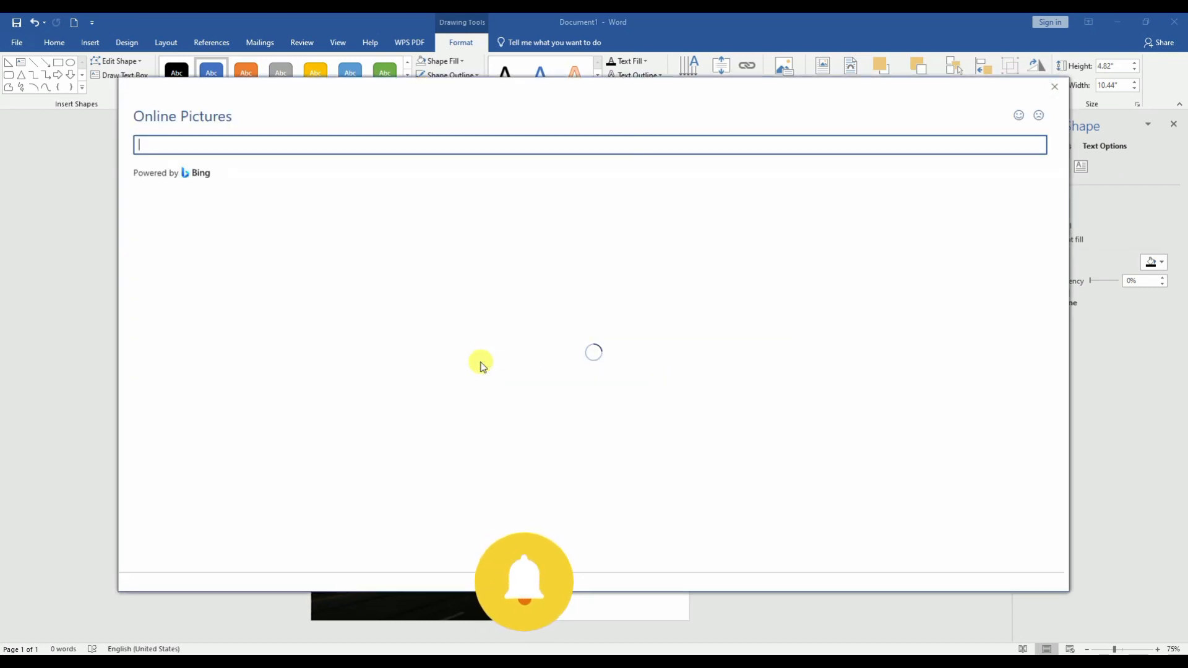
type("buil")
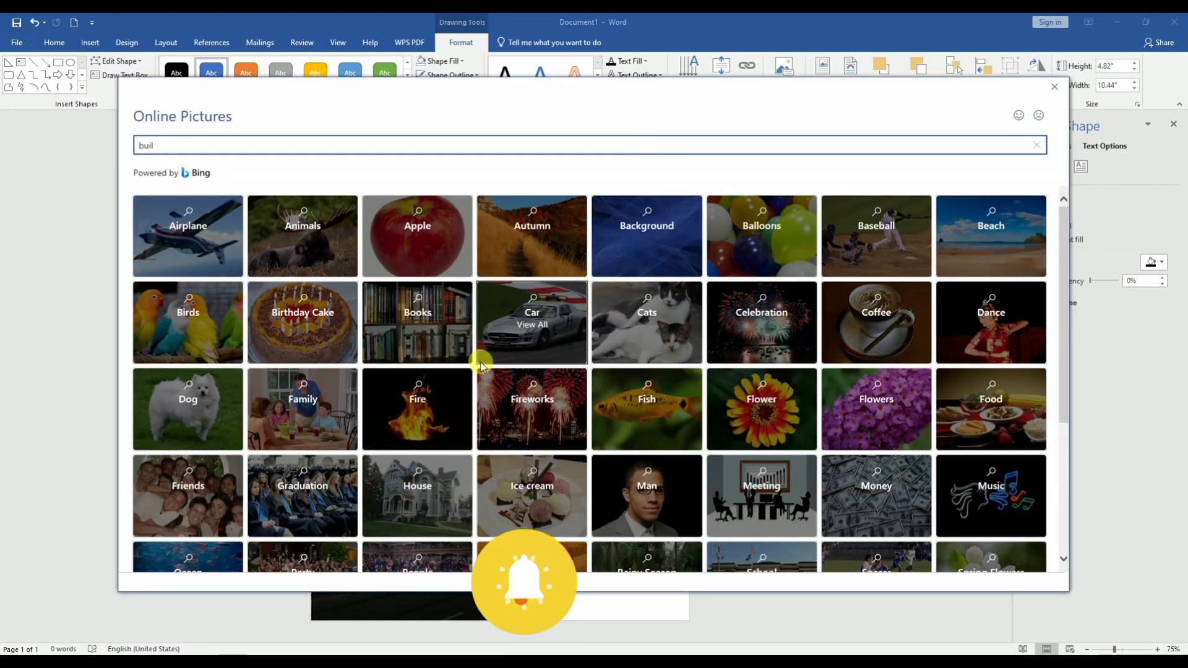
type("ding")
key("Return")
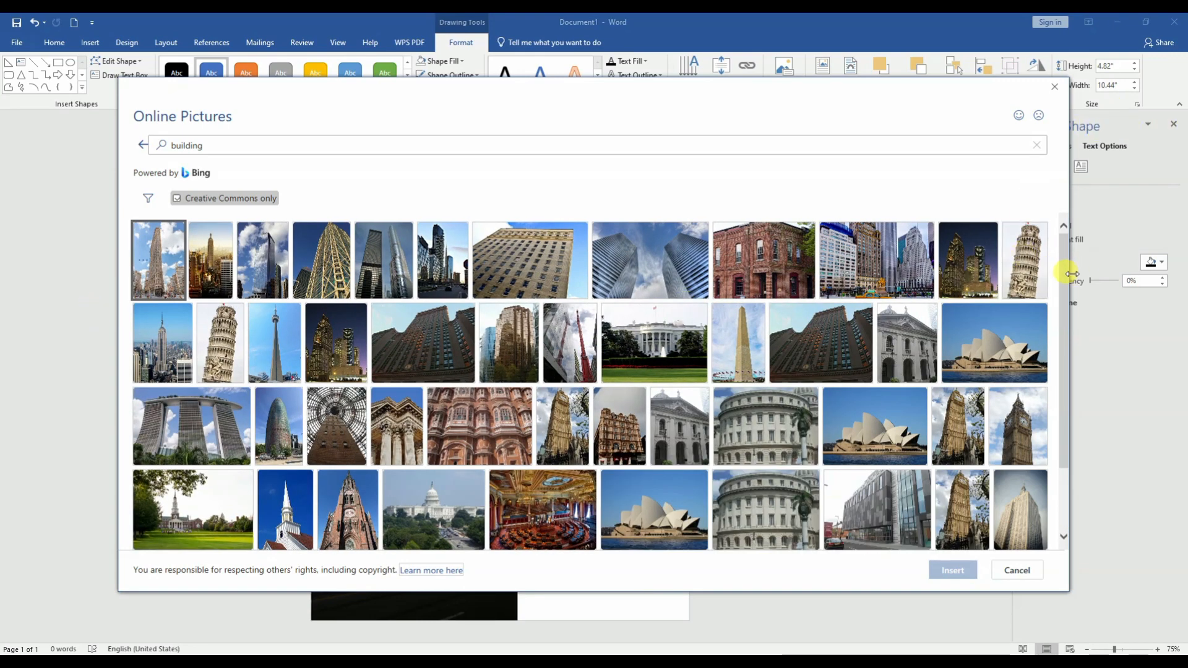
Fill the rotated rectangle with the online photo of a curved glass-fronted office building, then deselect the shape
left_click_drag(1069, 278, 1099, 402)
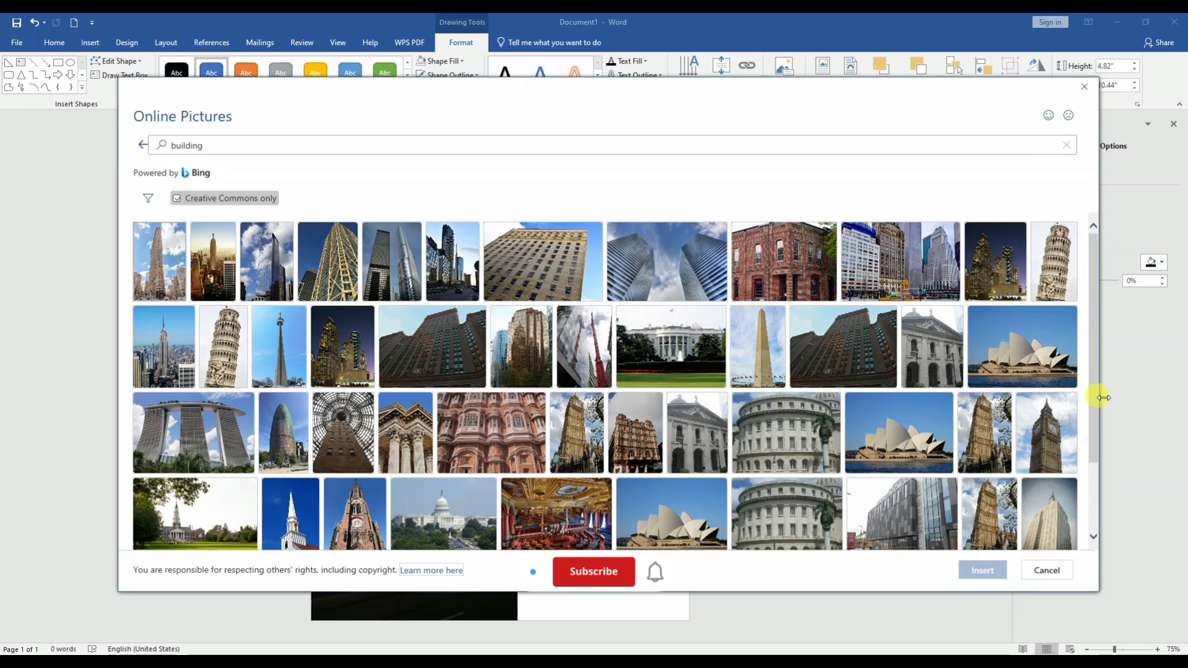
scroll(1101, 432, "down", 5)
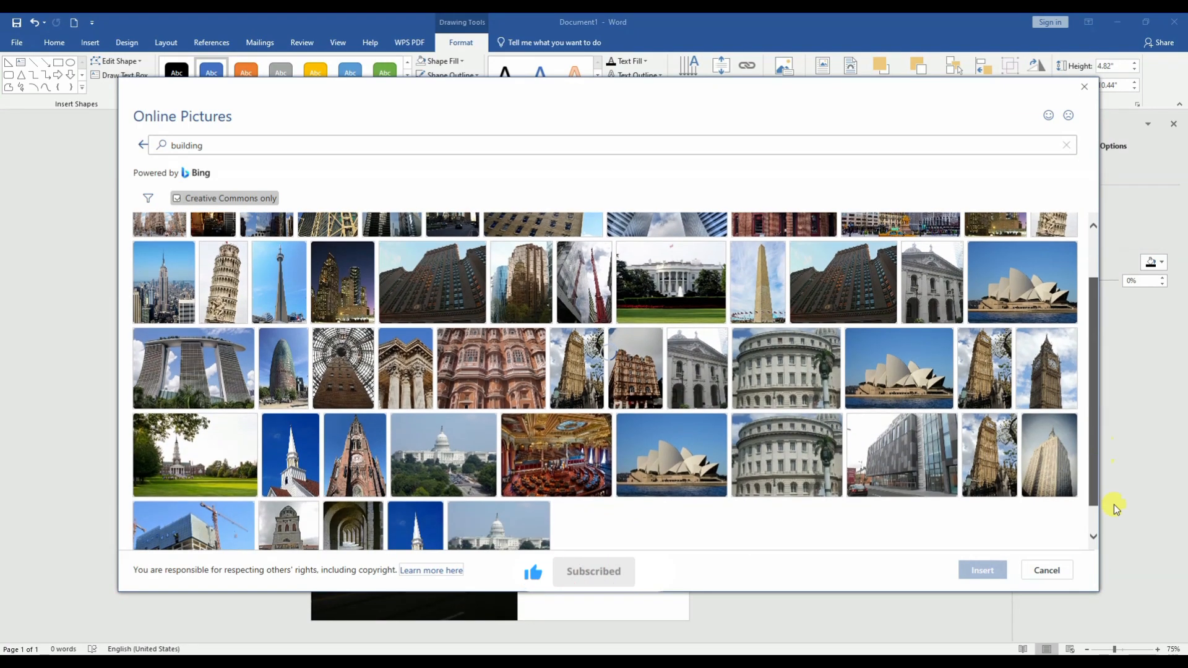
scroll(1130, 578, "down", 5)
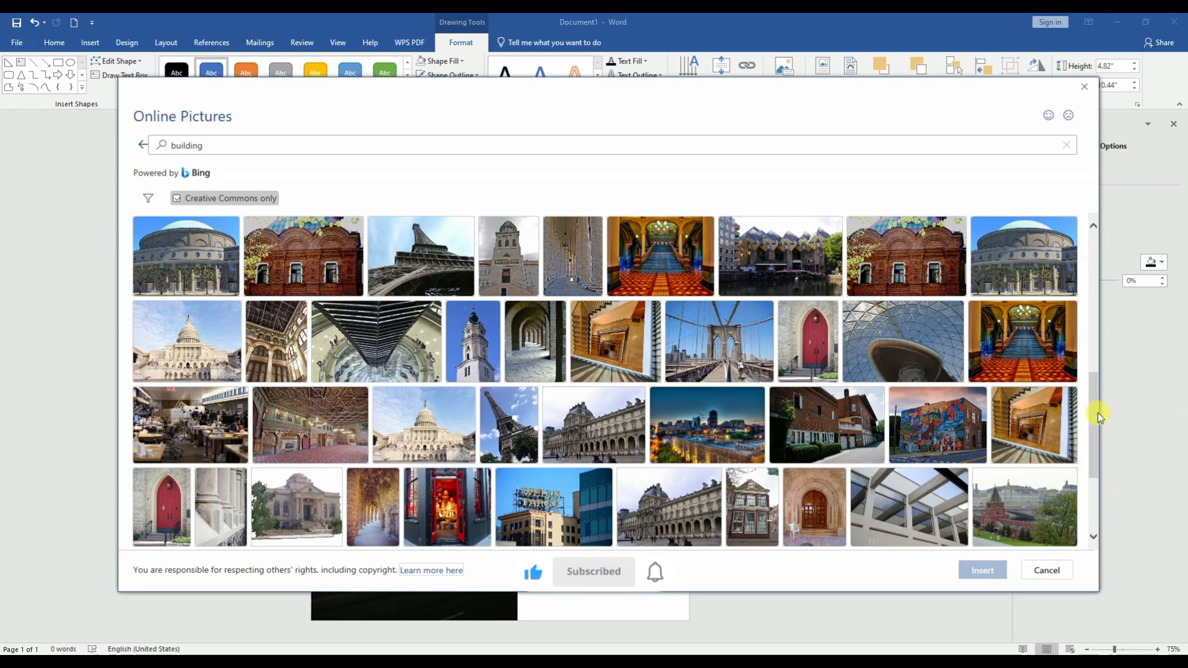
left_click_drag(1096, 411, 1078, 324)
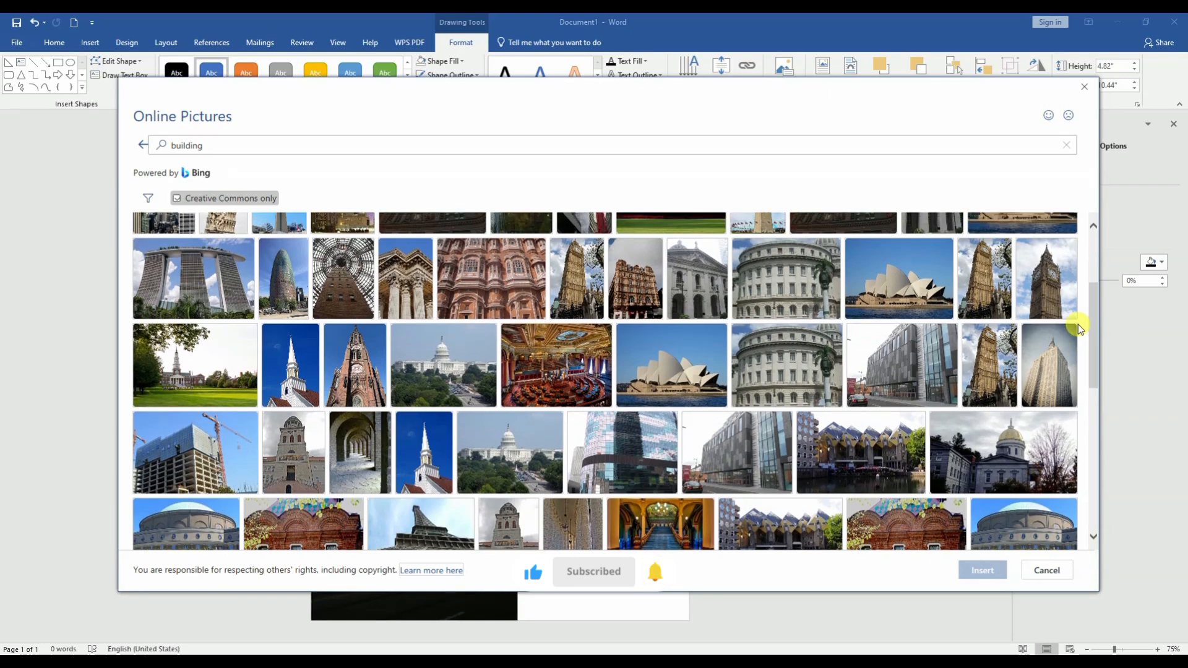
left_click(605, 468)
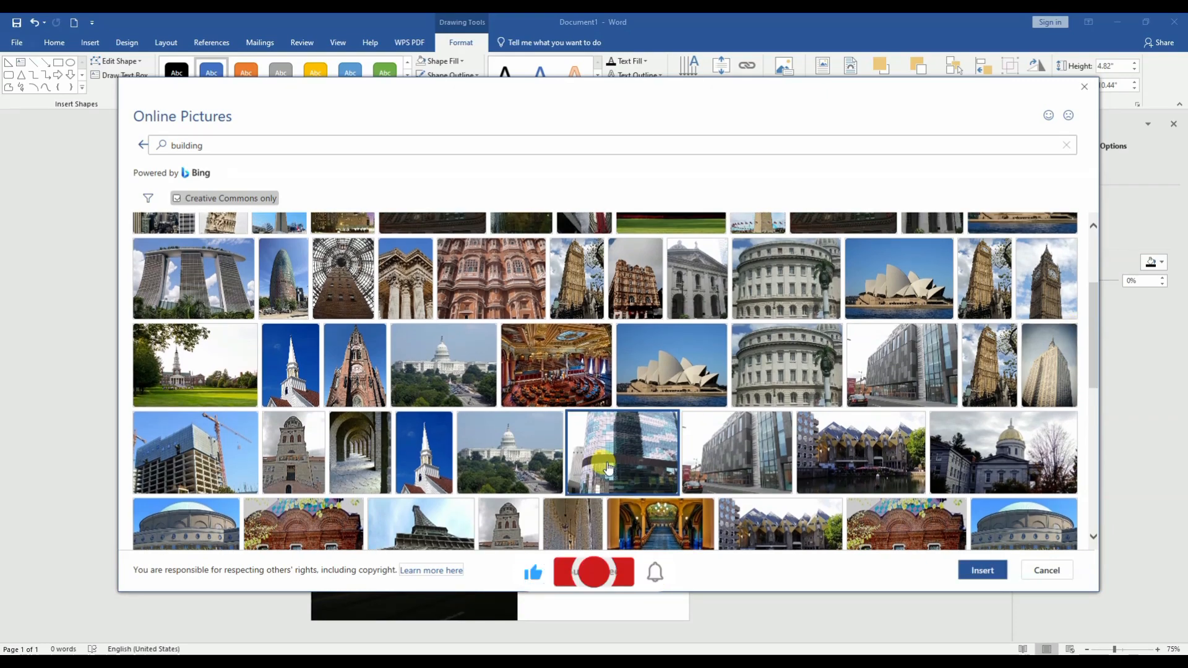
left_click(983, 579)
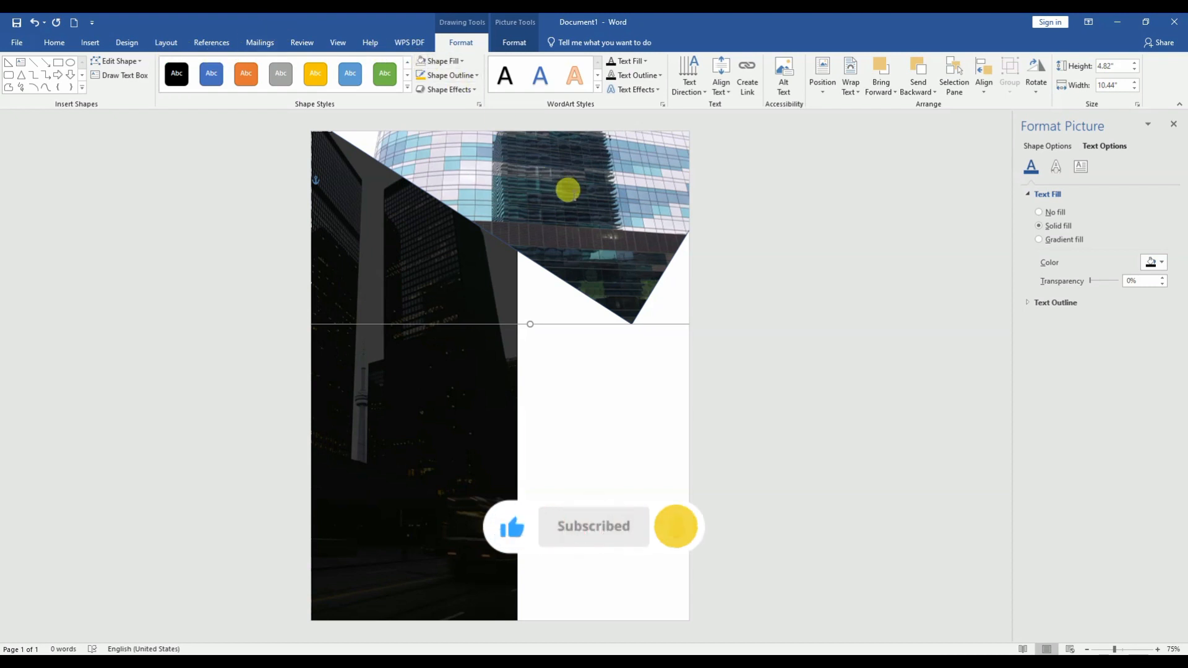
left_click(605, 376)
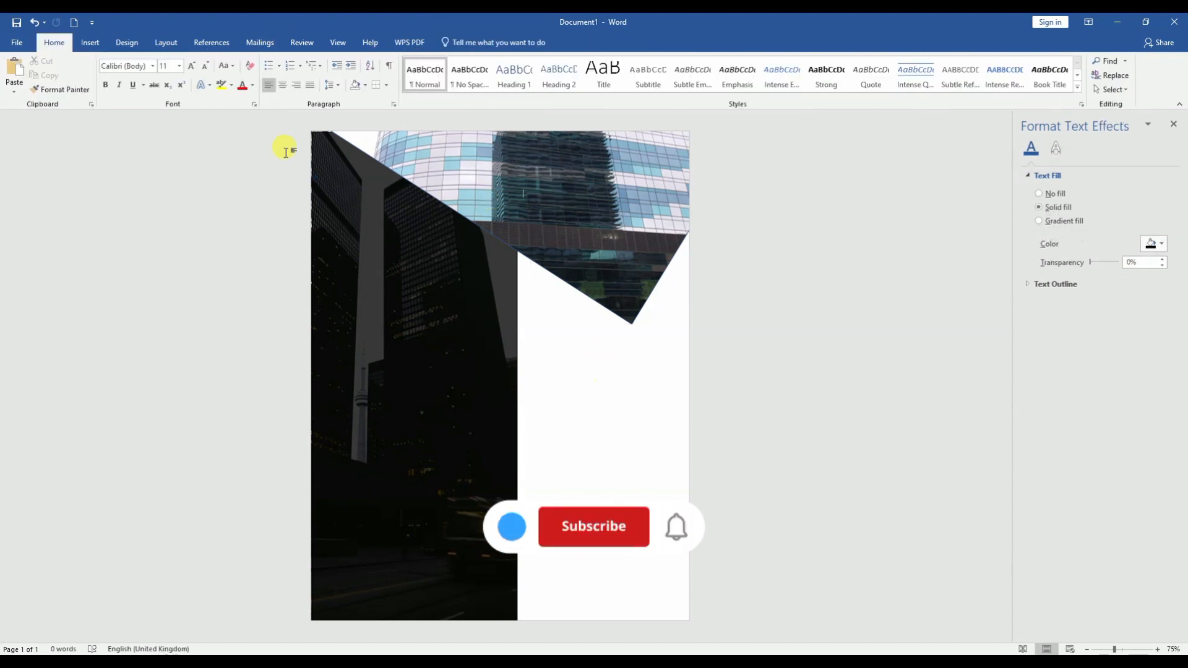
Give the rotated building-photo shape a golden orange outline with a weight of 6 pt
left_click(551, 265)
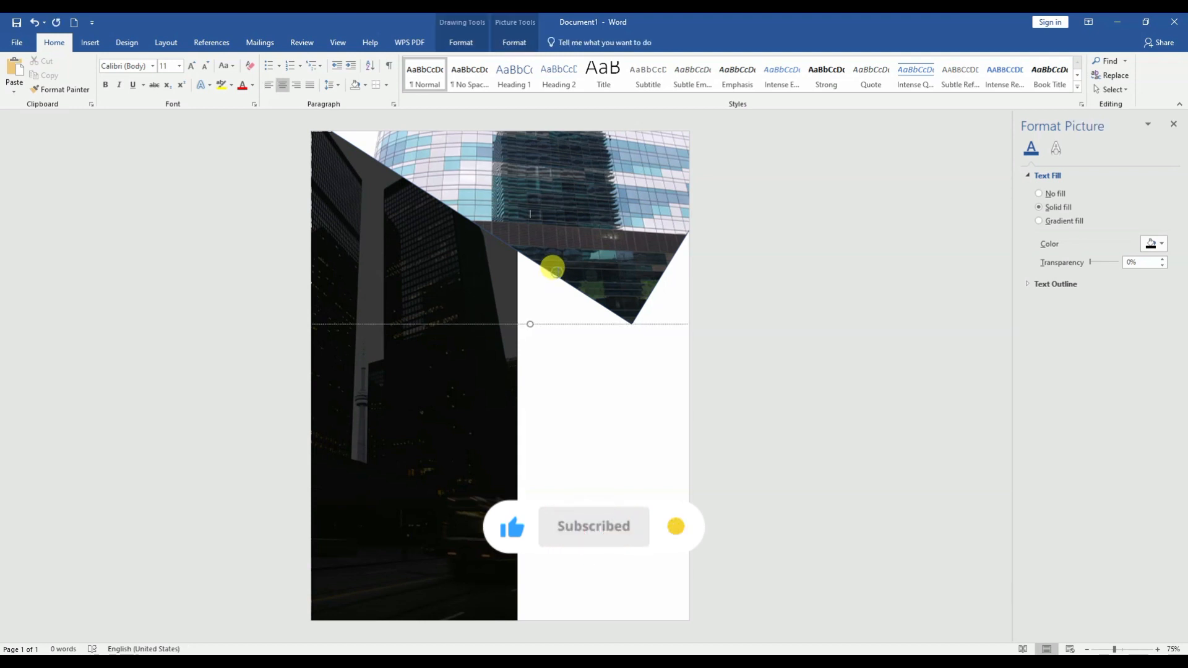
left_click(512, 42)
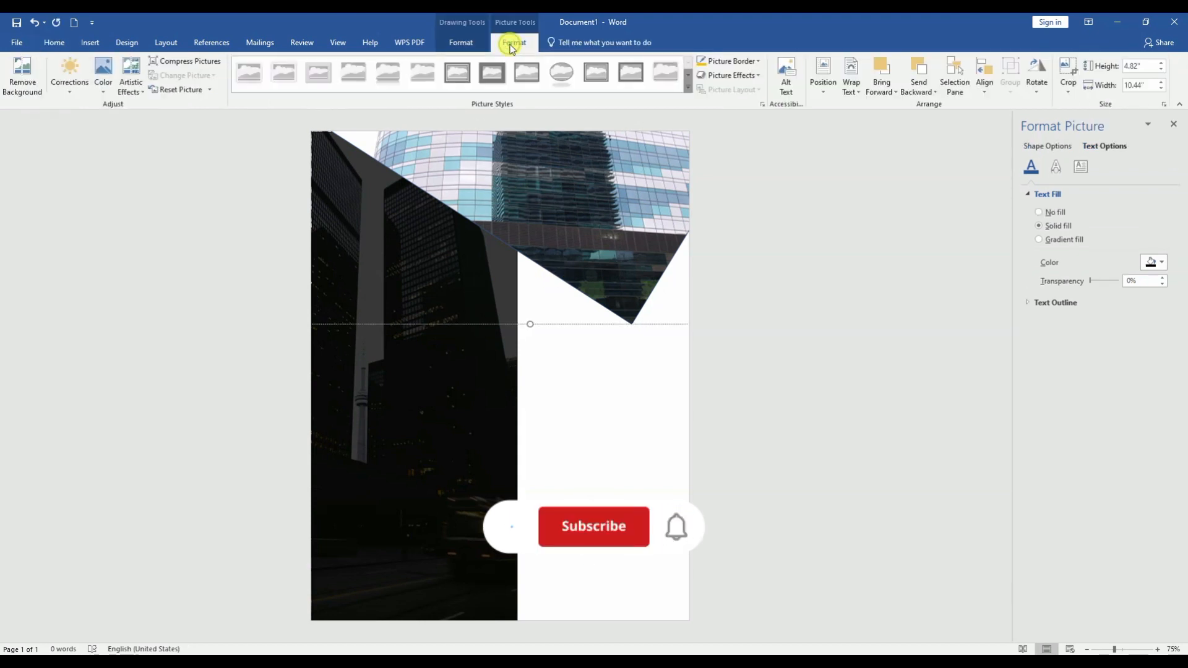
left_click(488, 324)
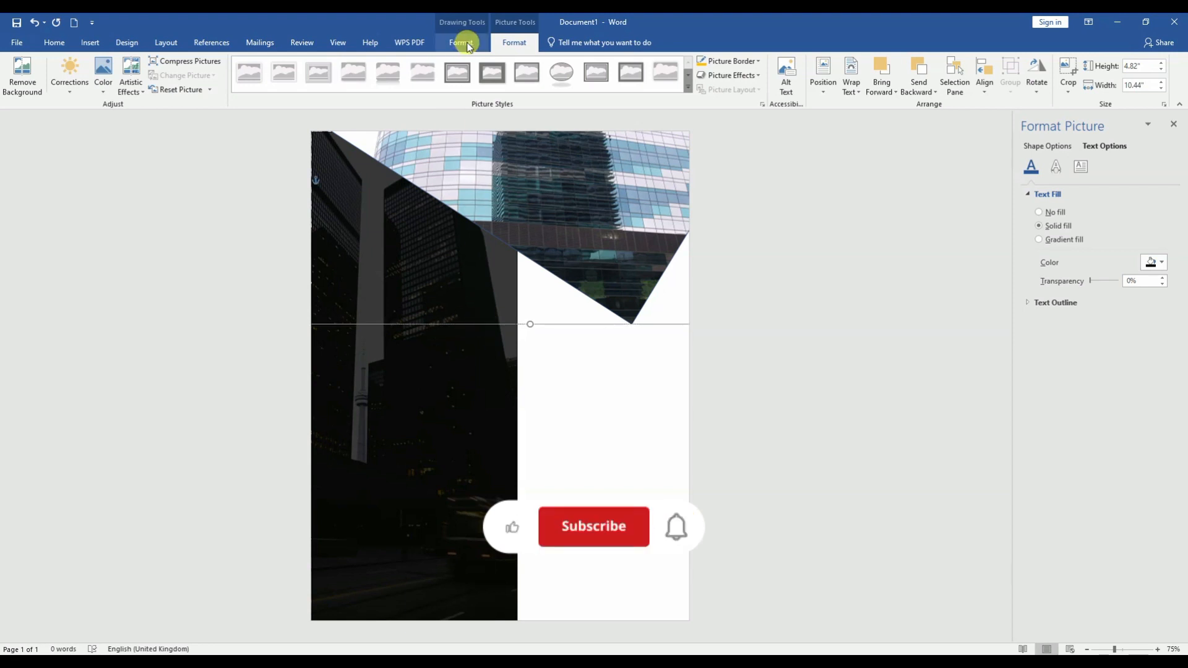
left_click(463, 41)
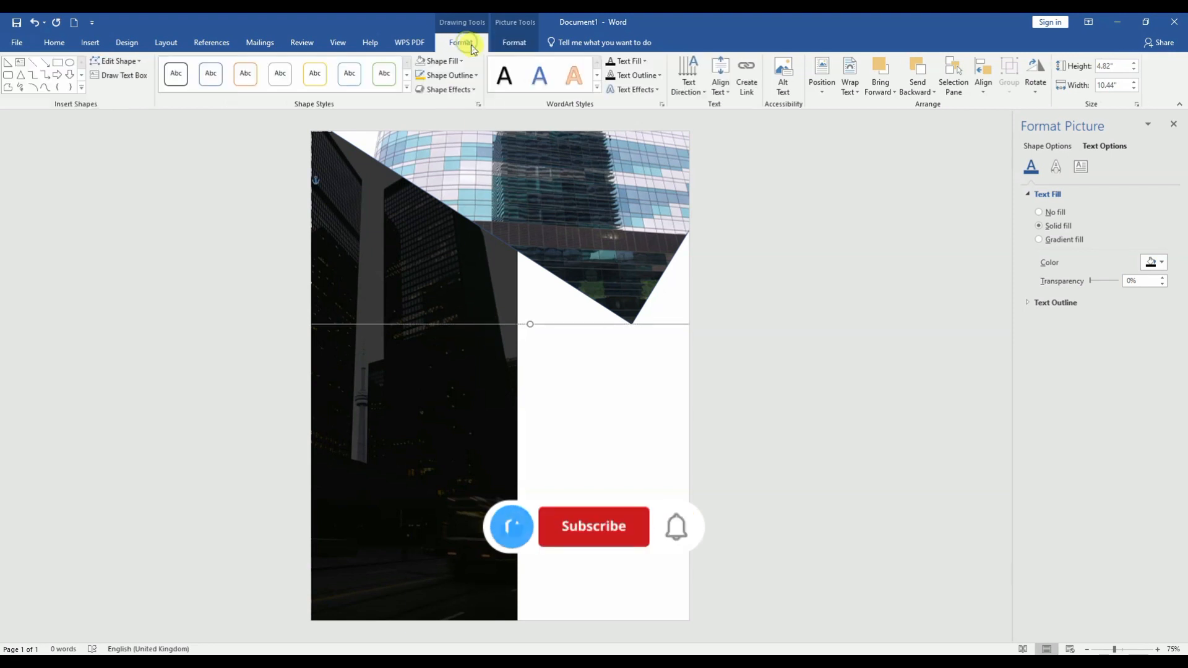
left_click(428, 79)
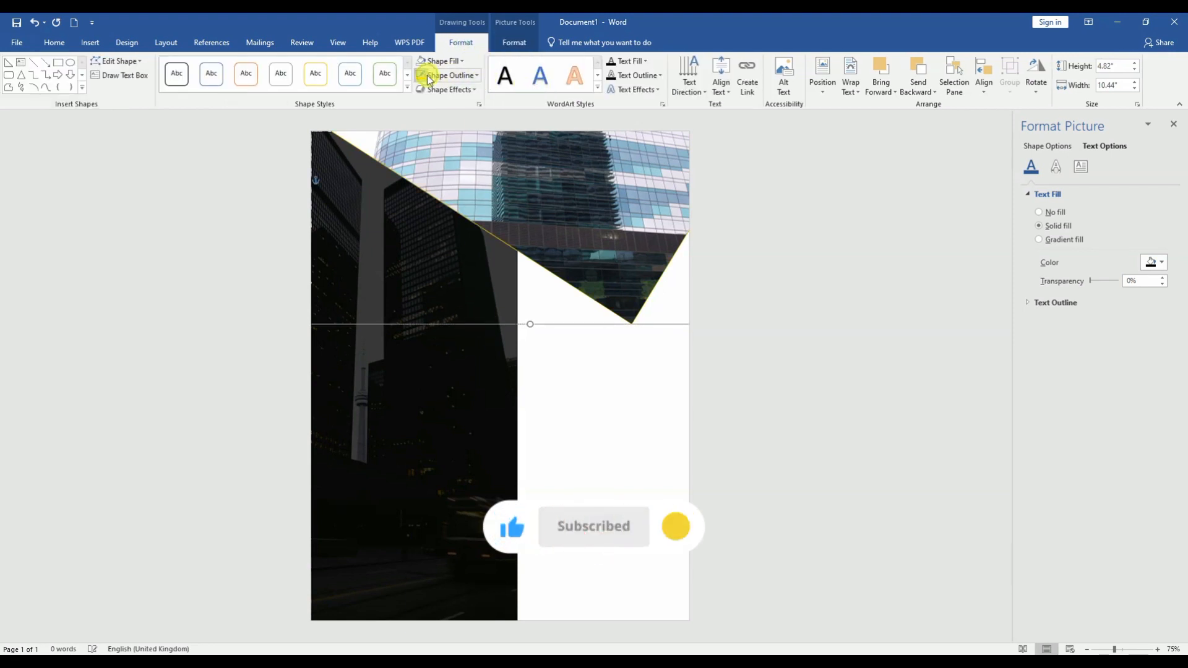
left_click(478, 75)
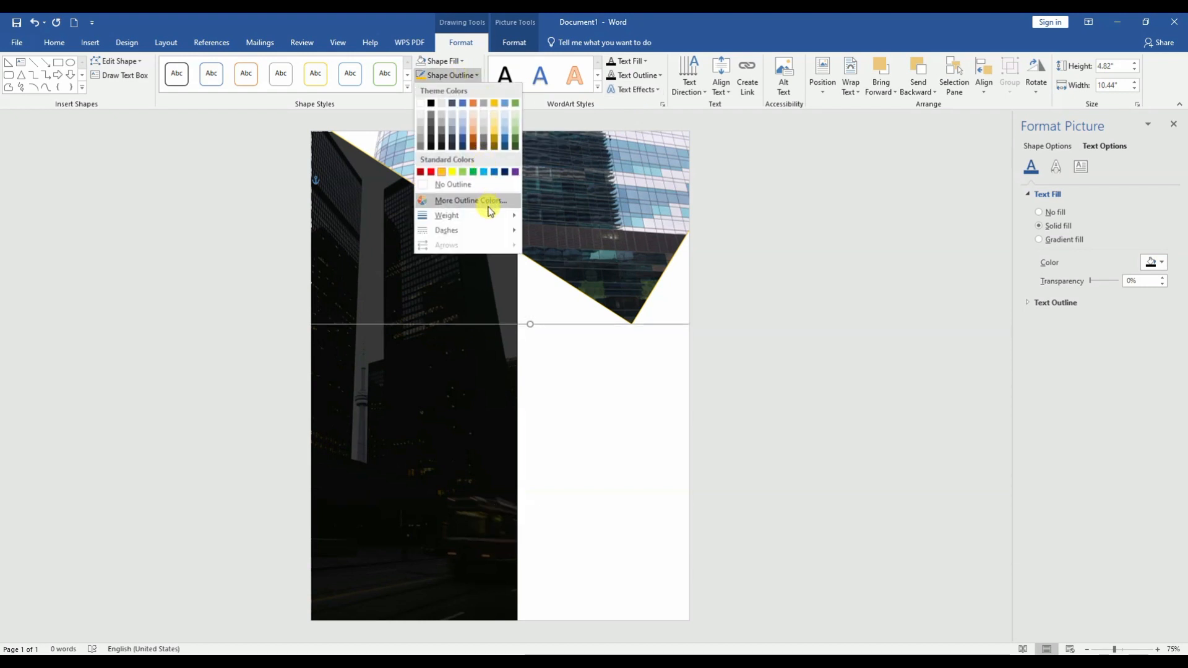
mouse_move(508, 221)
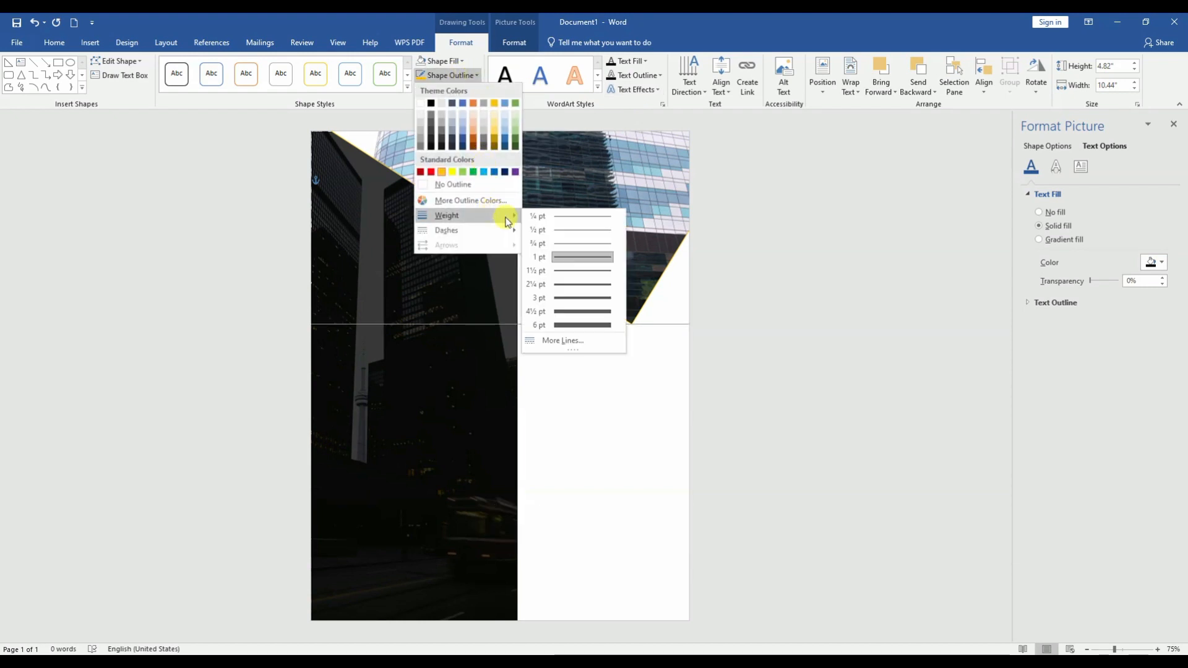
left_click(594, 324)
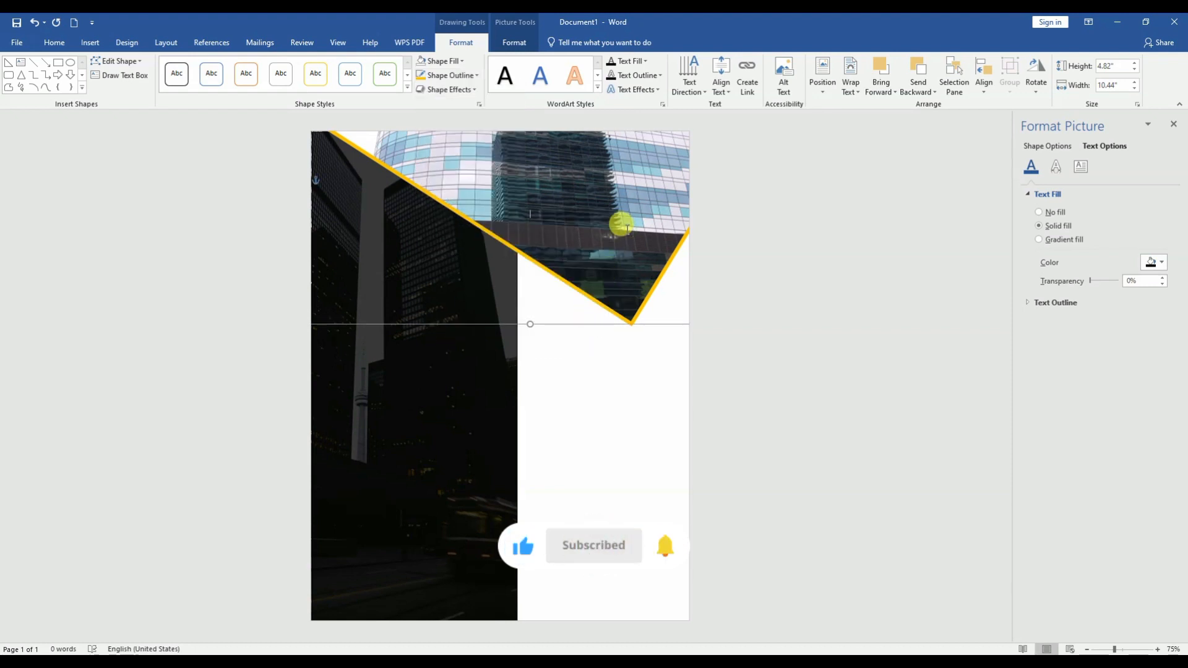
Turn the building photo in the rotated shape greyscale with the lowest colour saturation preset, and deselect it
left_click(531, 43)
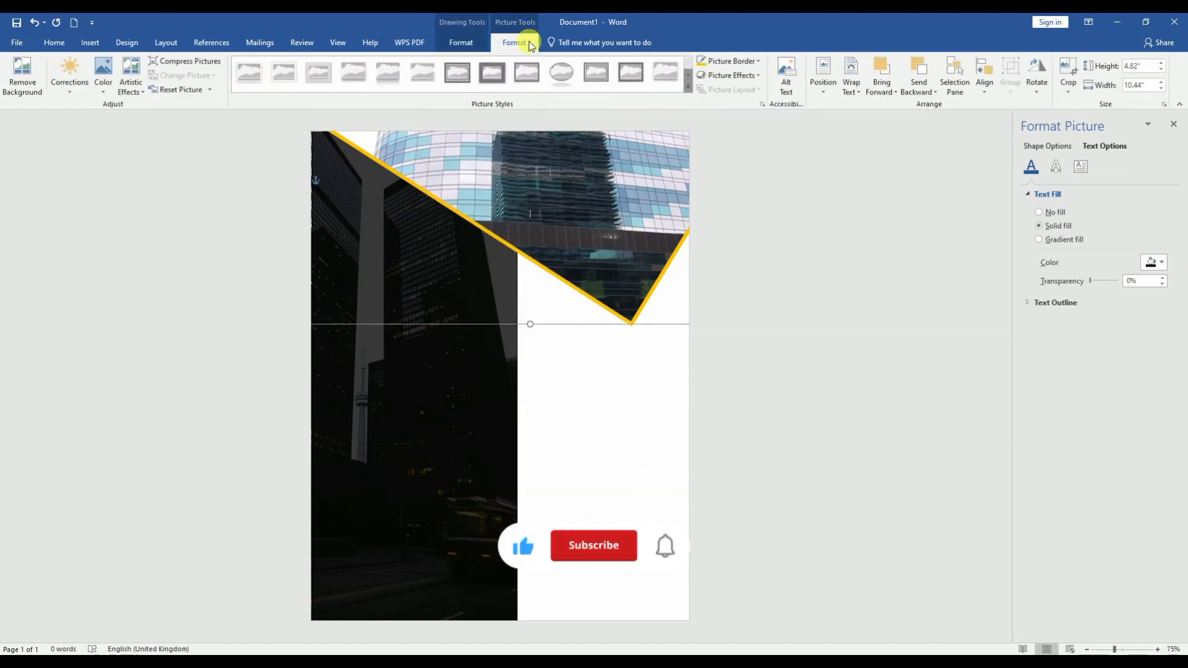
left_click(105, 89)
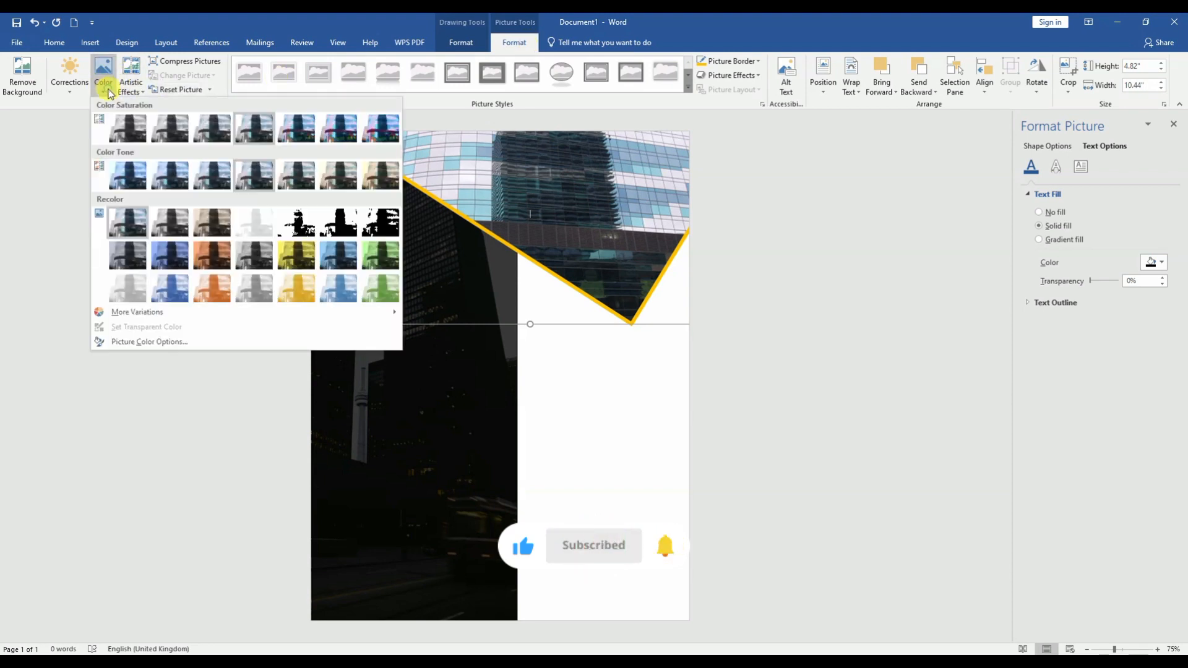
left_click(123, 130)
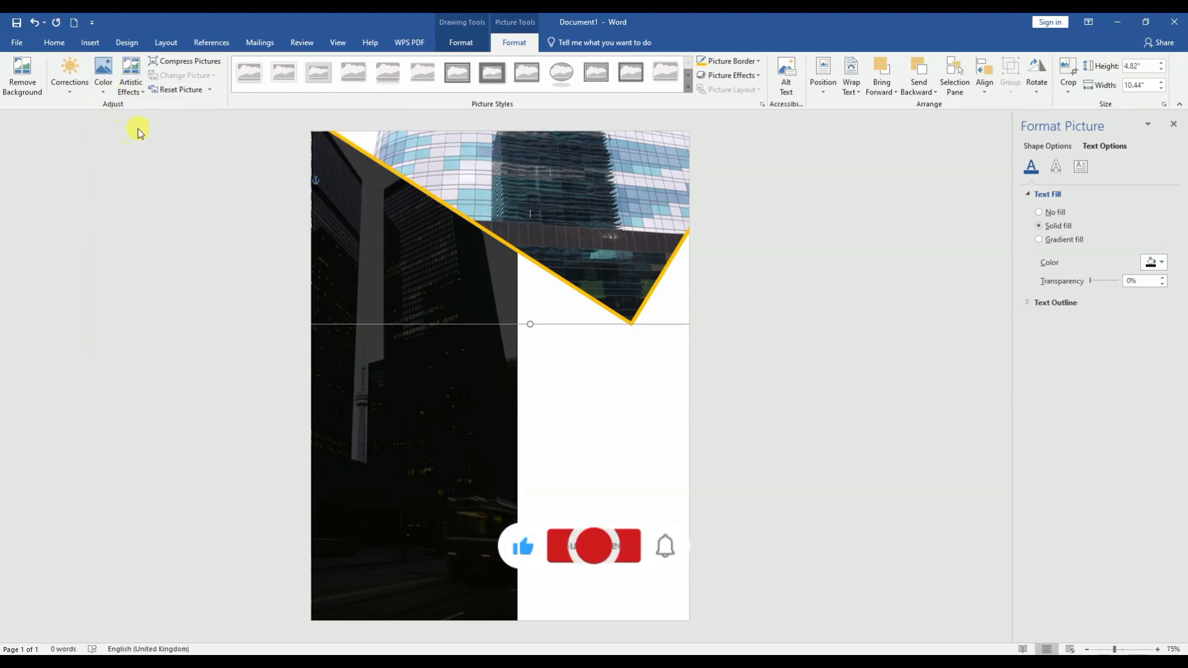
left_click(641, 454)
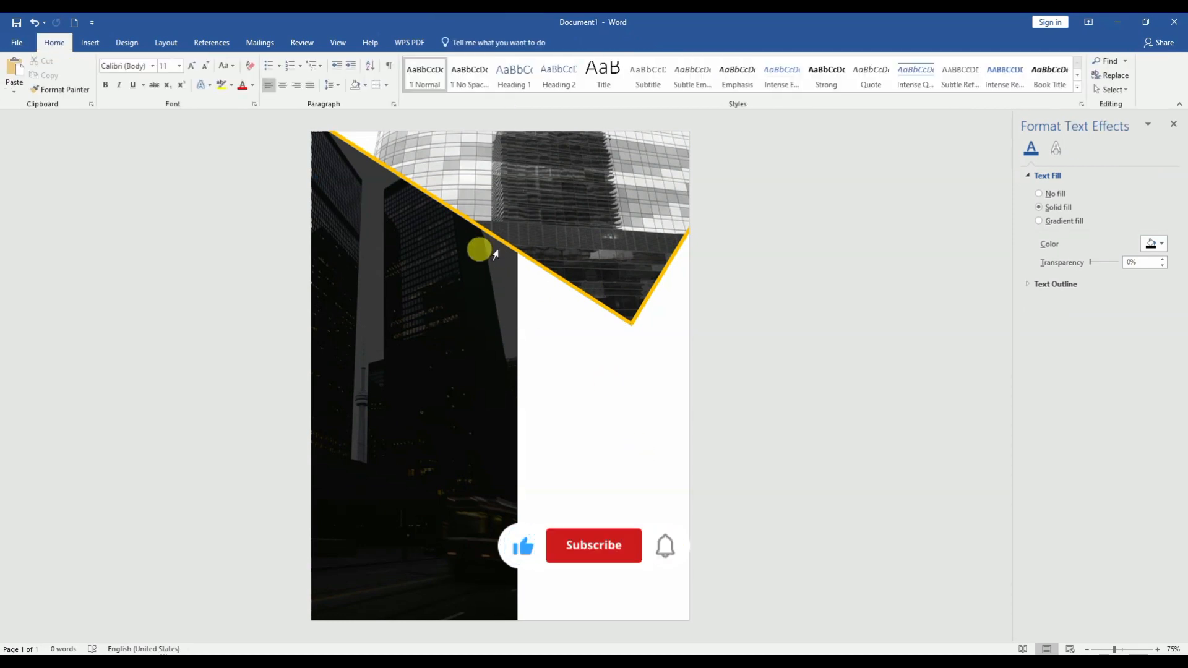
Search online pictures for "company logo" and insert the red and black SIMPLELOGO picture
left_click(93, 42)
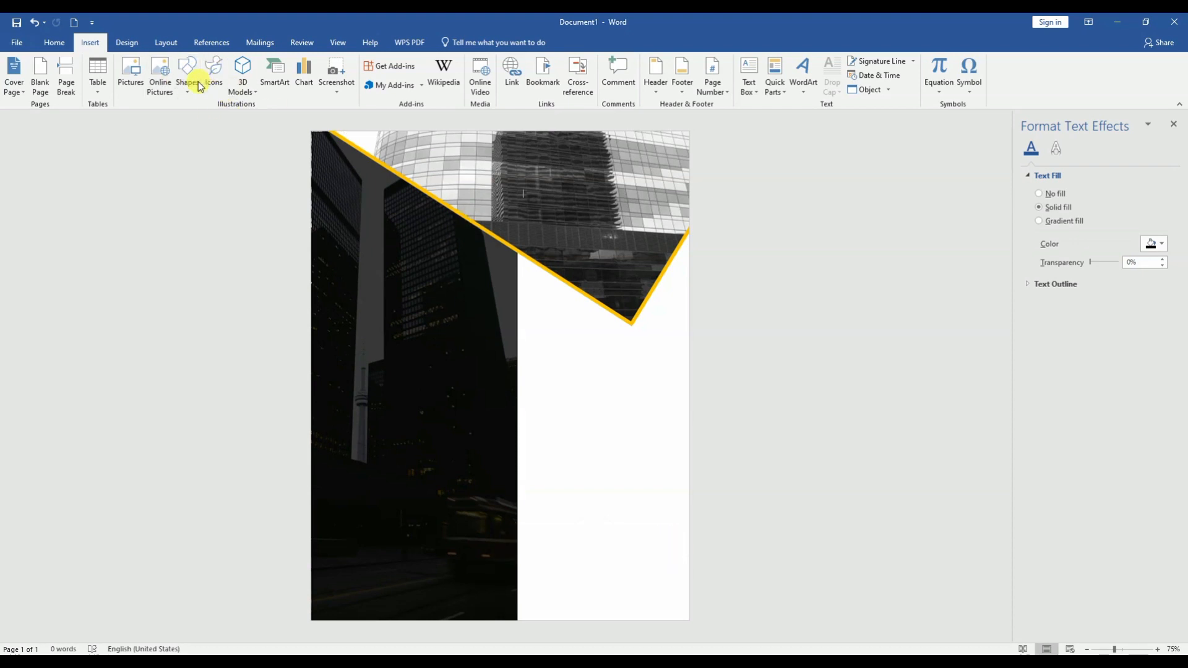
left_click(130, 74)
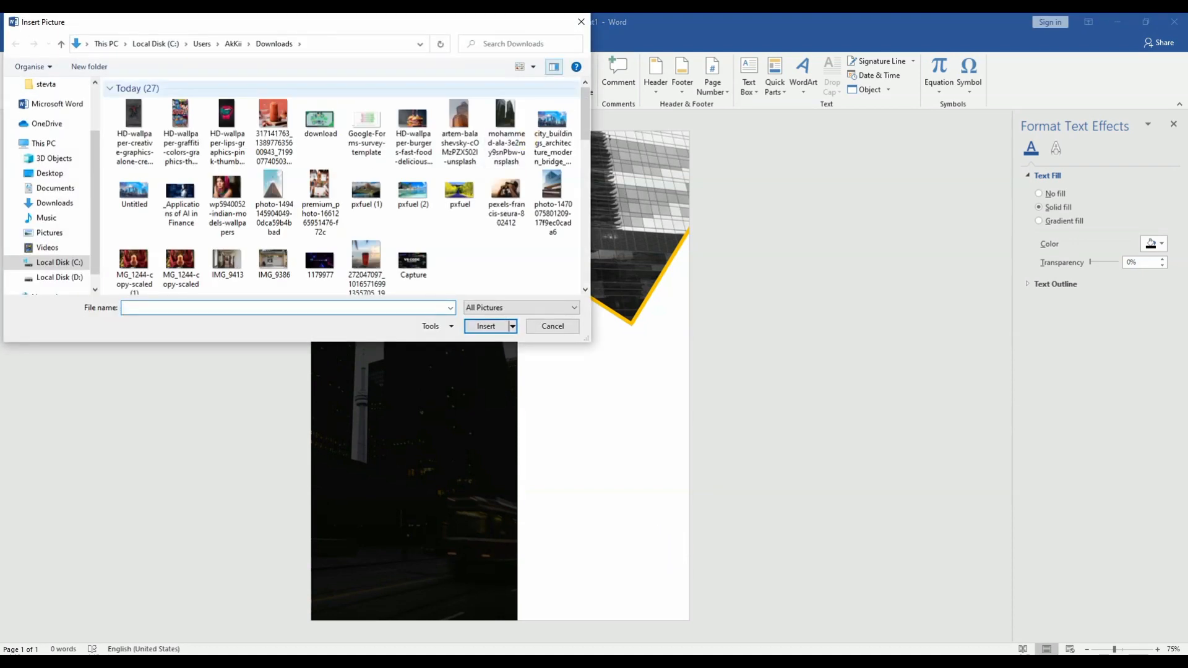
left_click(585, 26)
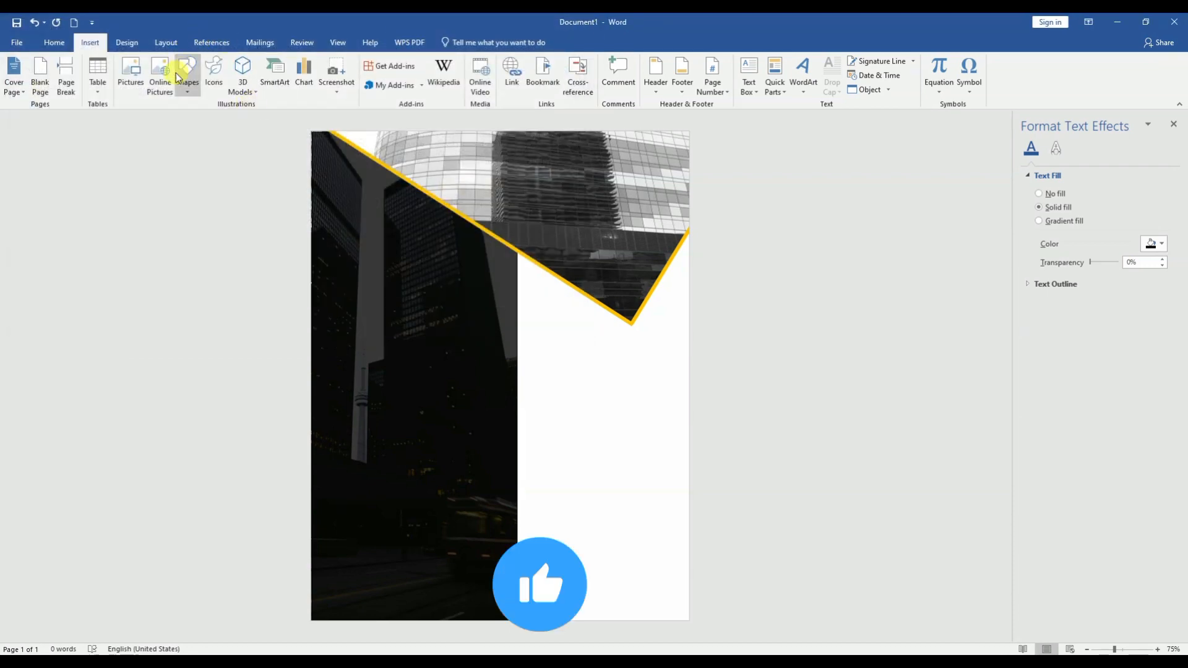
left_click(159, 78)
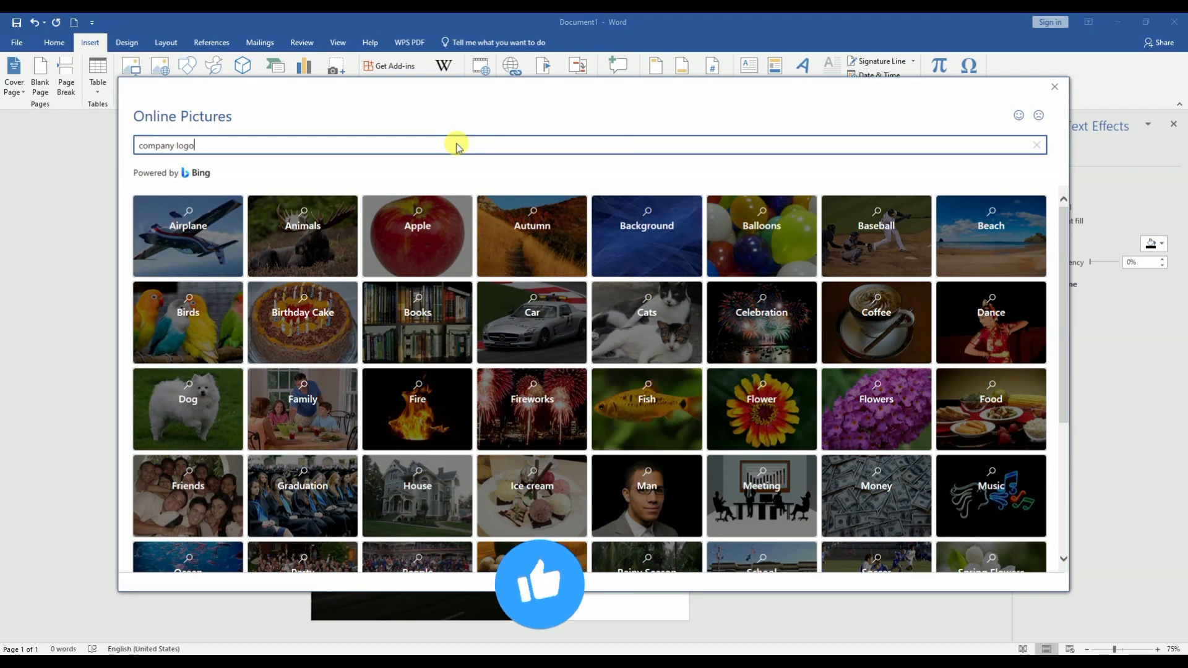
key("Return")
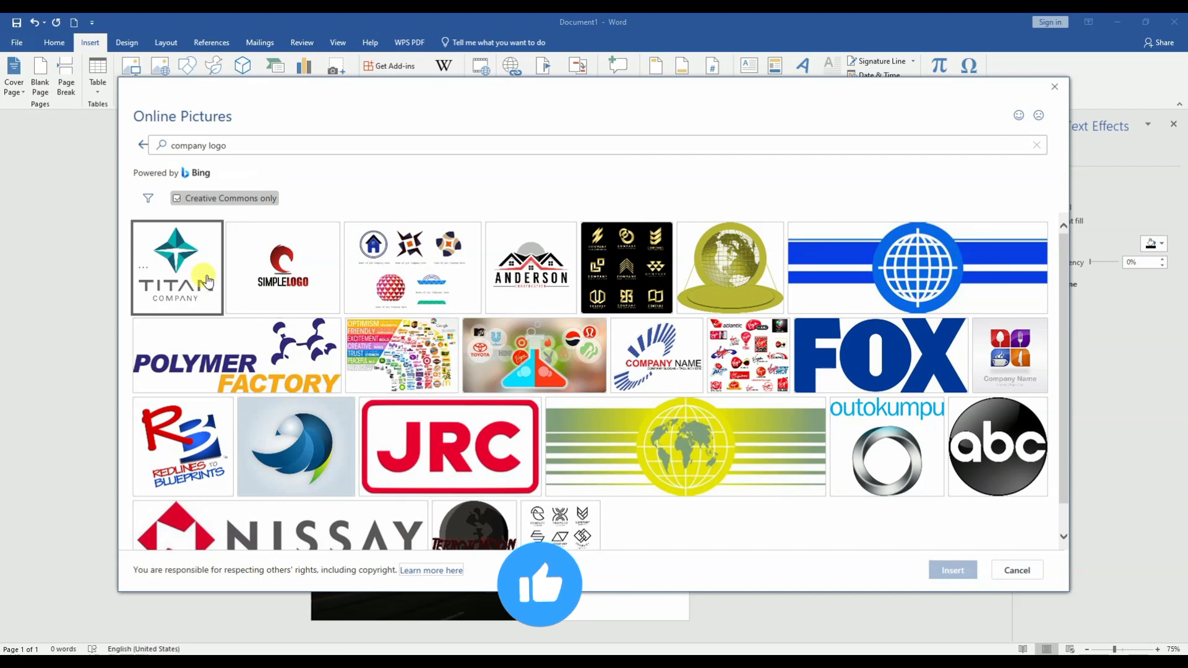
left_click(311, 280)
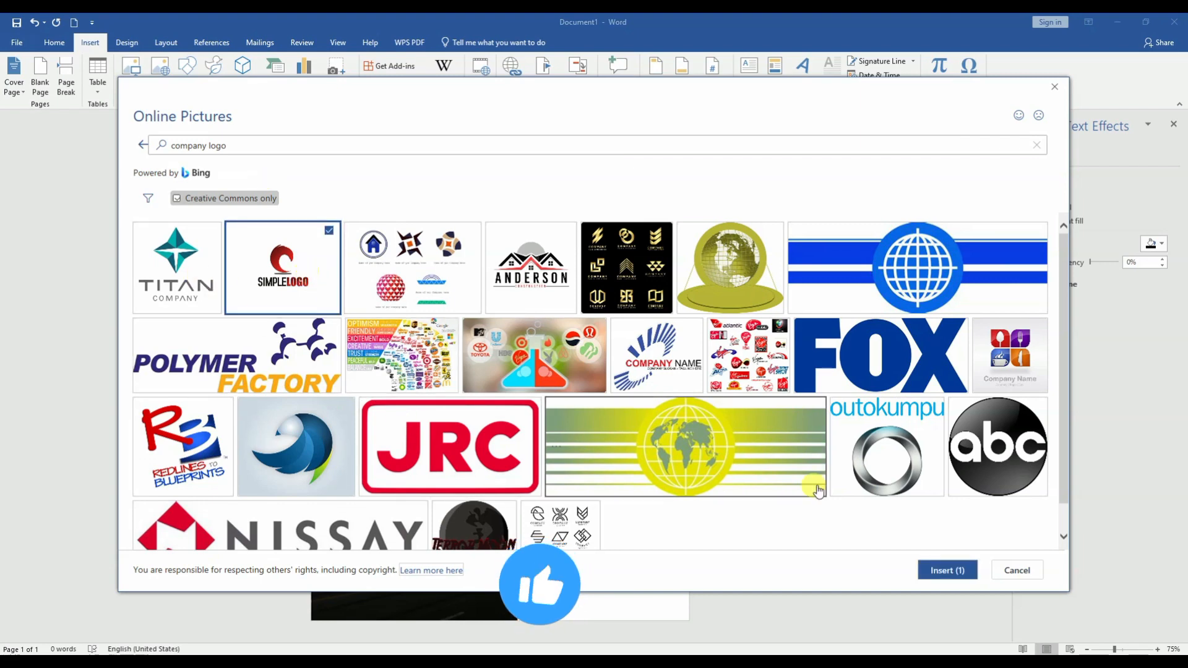
left_click(956, 573)
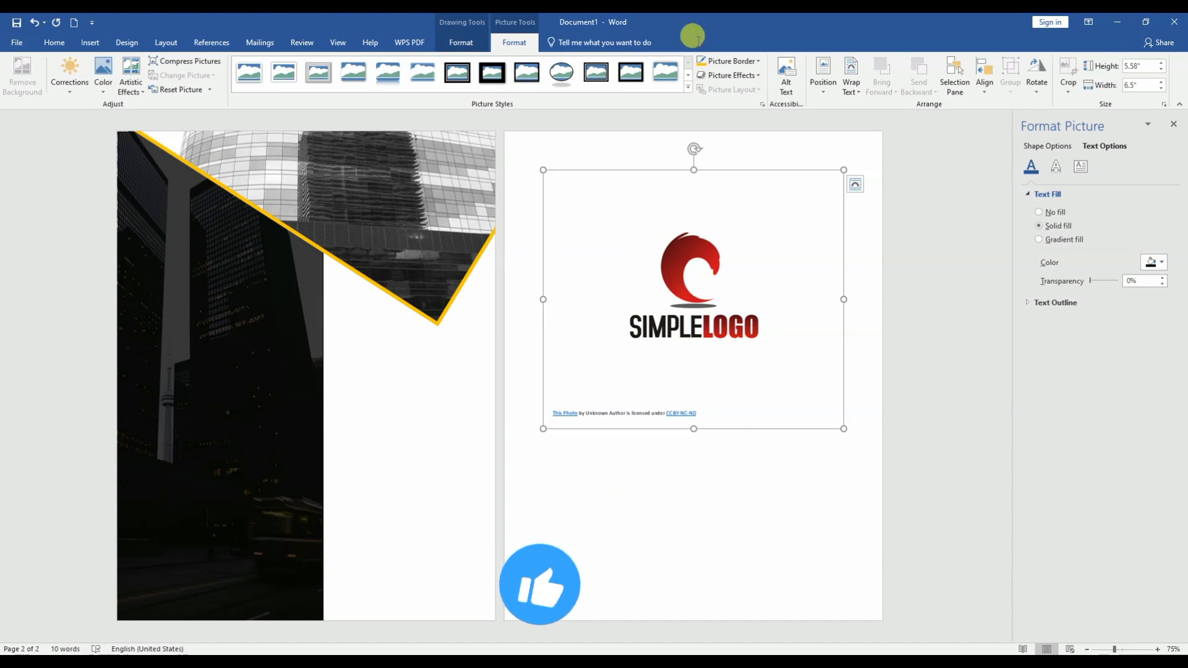
Position the inserted logo at the top left with text wrapping and select the logo picture separately from its attribution caption
left_click(823, 86)
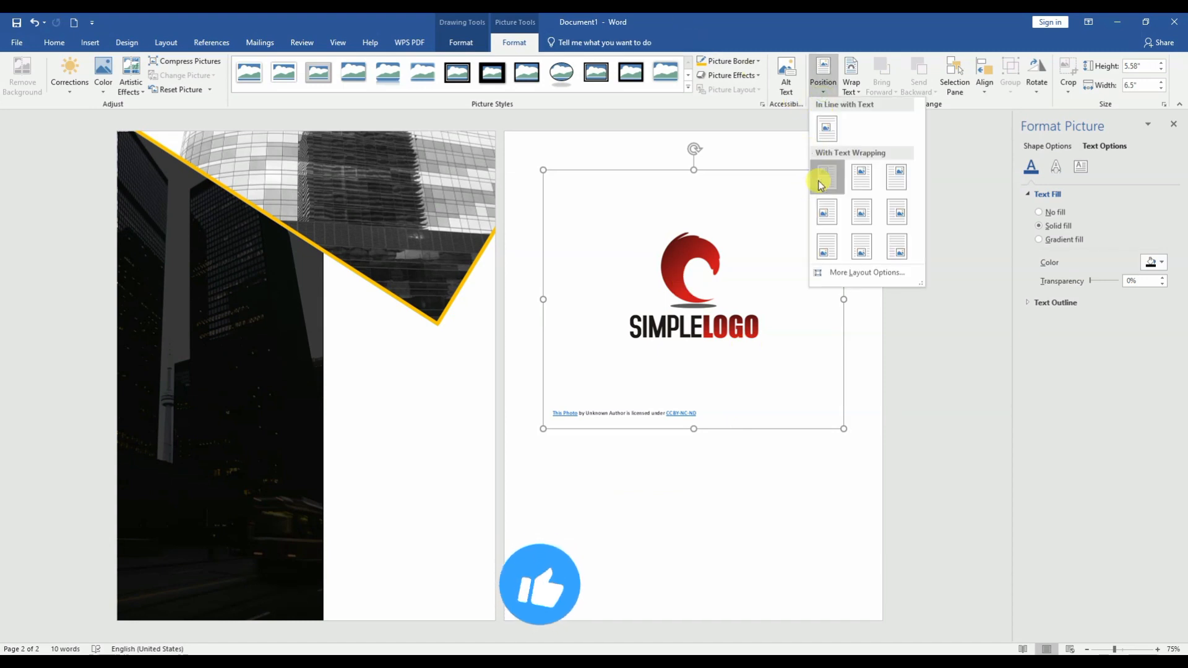
left_click(823, 178)
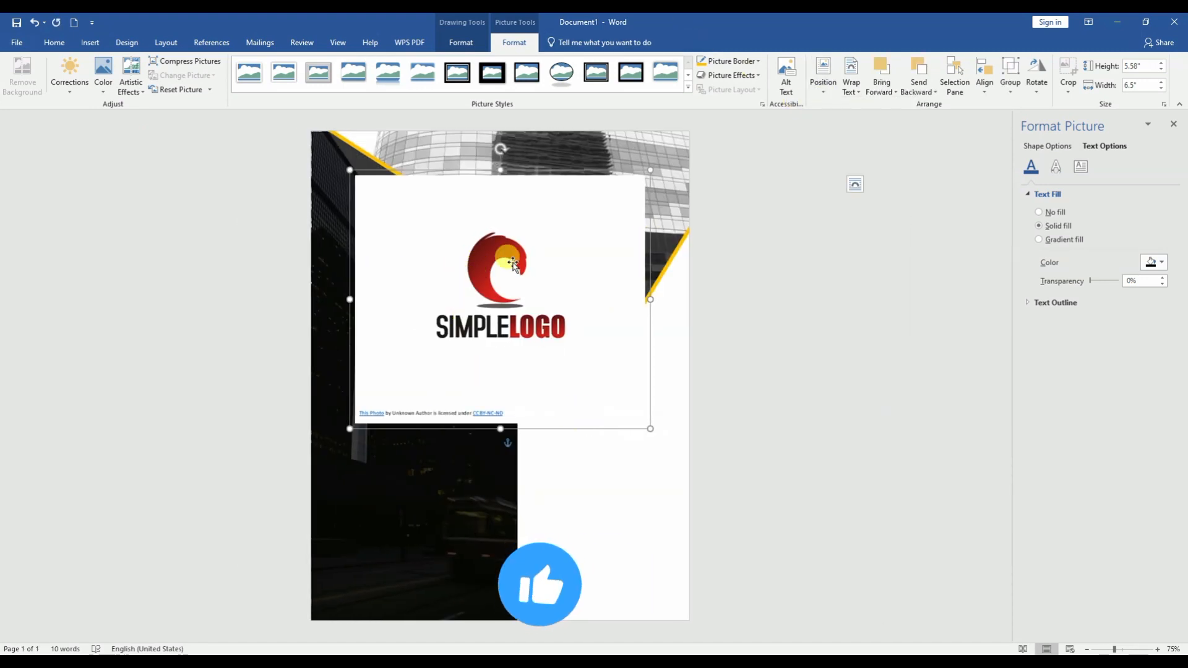
left_click(489, 237)
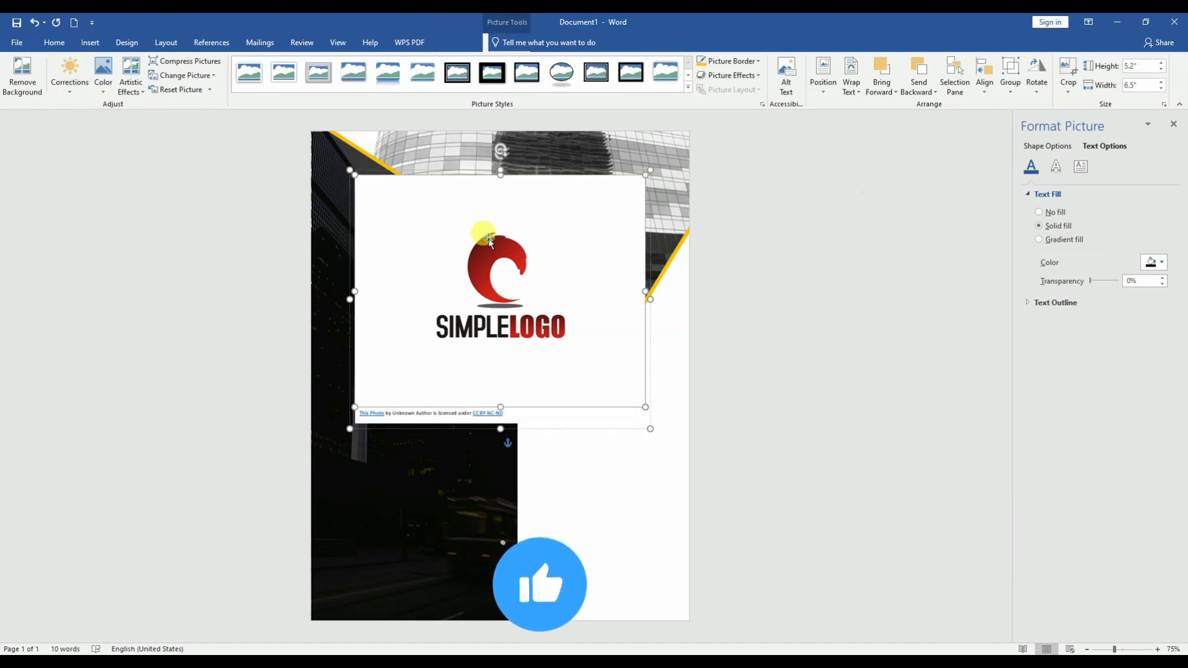
Delete the attribution caption below the logo picture
left_click(527, 419)
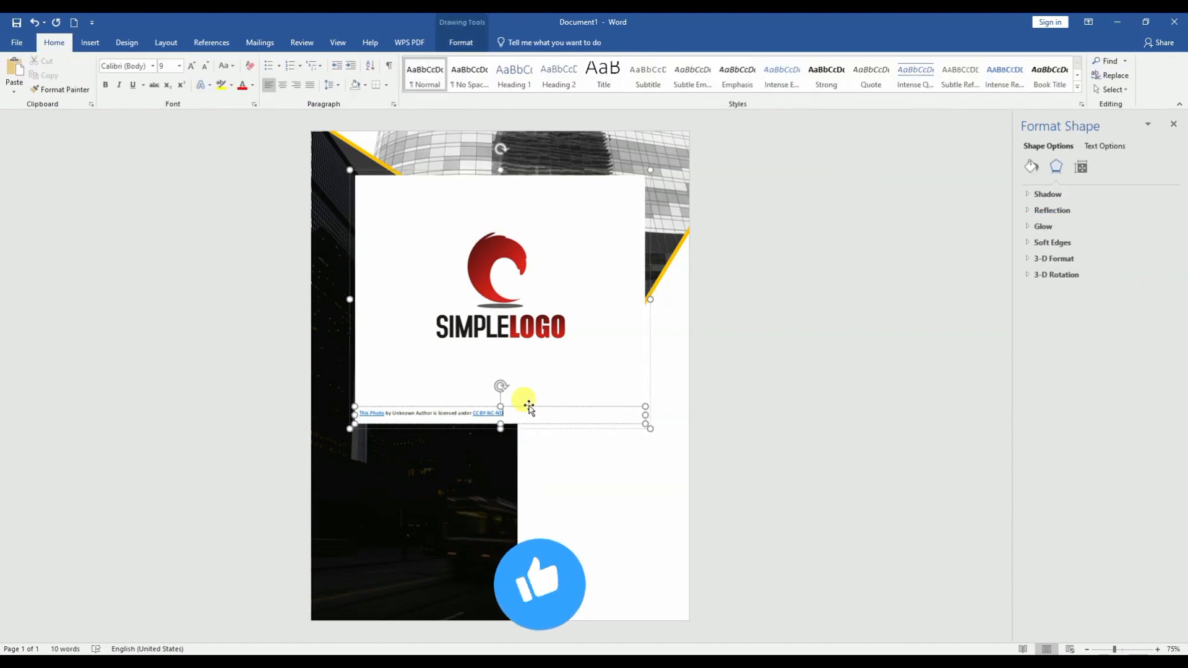
key("Delete")
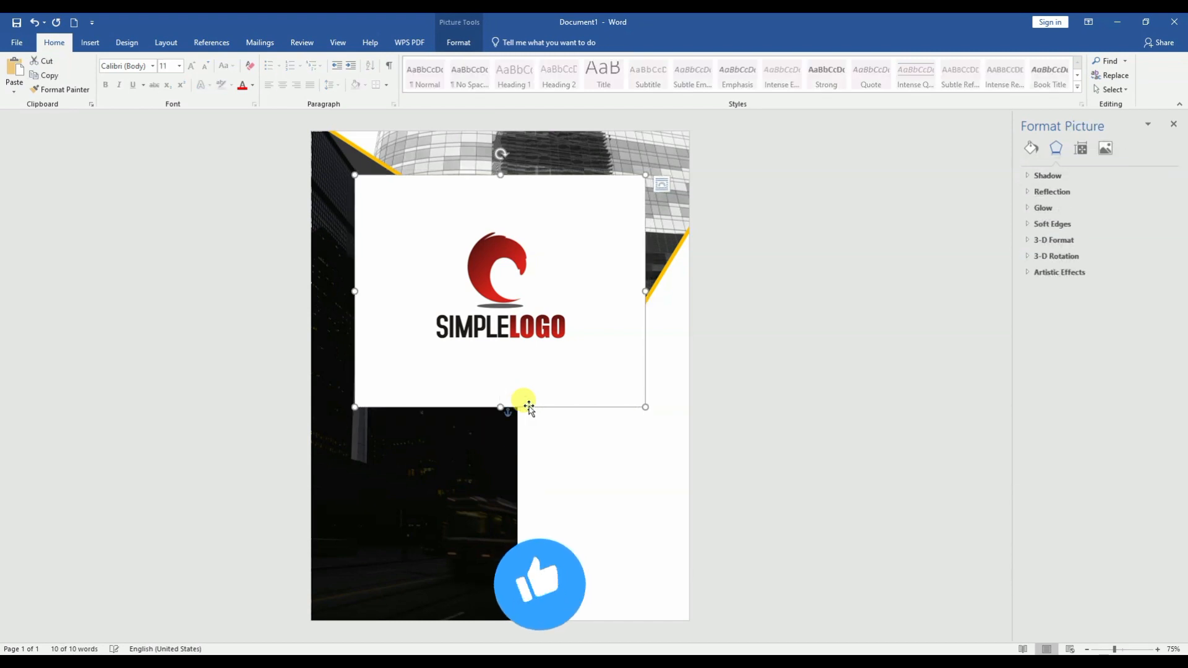
Start removing the logo picture's background and mark the letters of the word LOGO as areas to keep
left_click(458, 43)
left_click(21, 84)
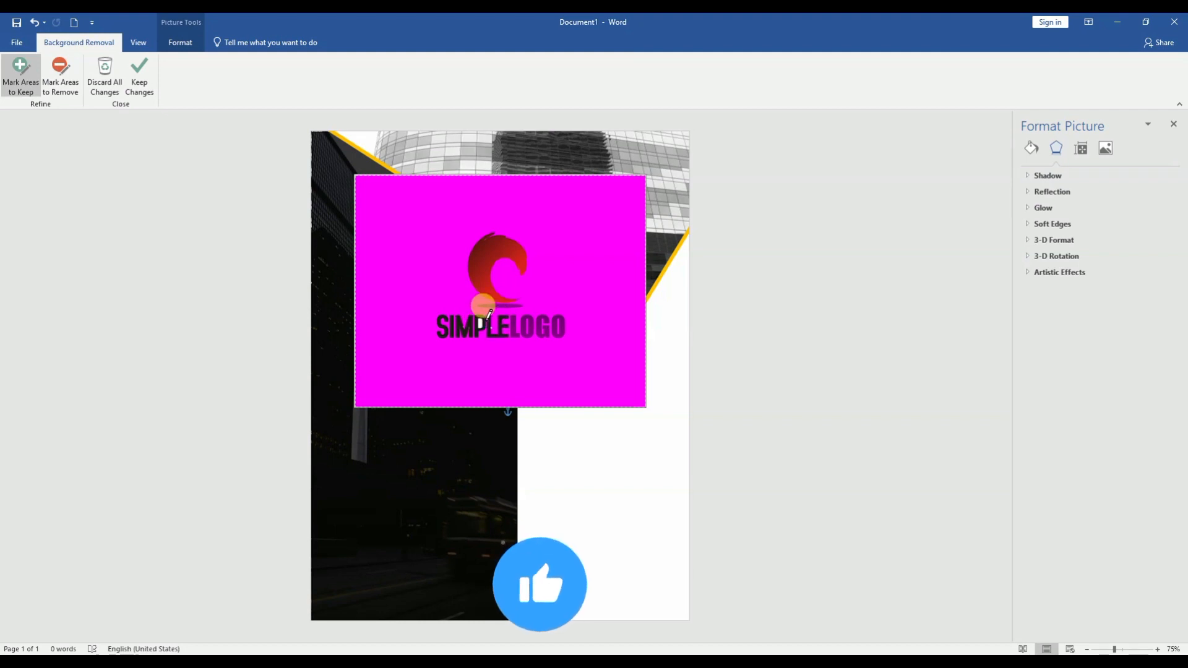
left_click(540, 330)
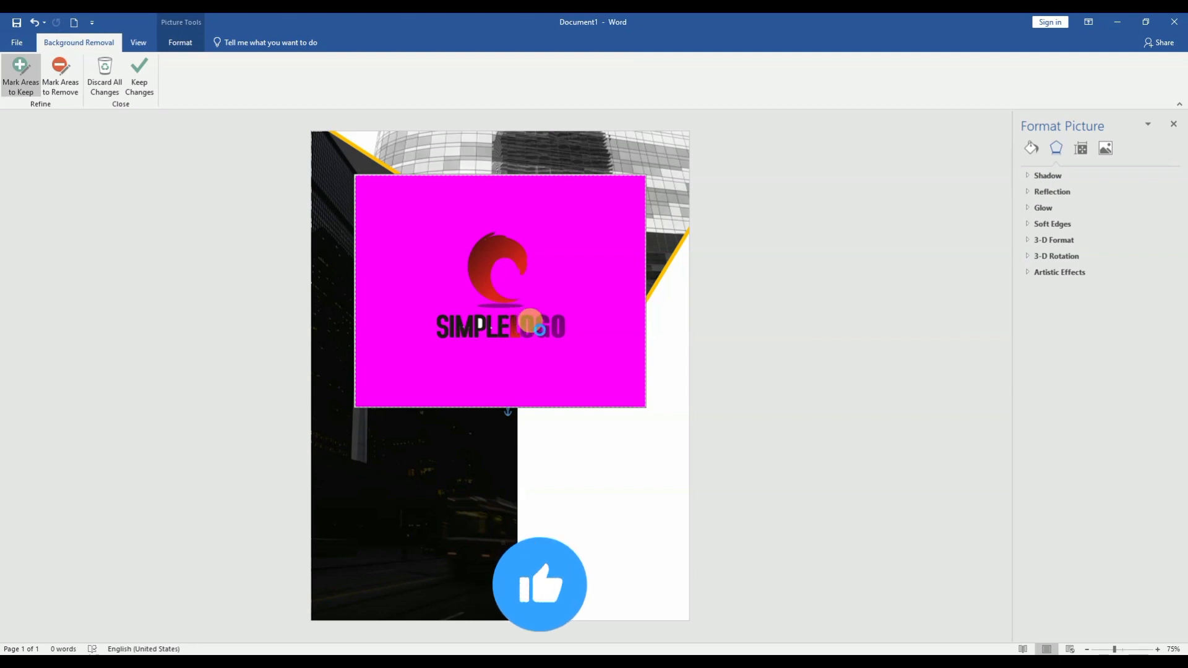
left_click(531, 323)
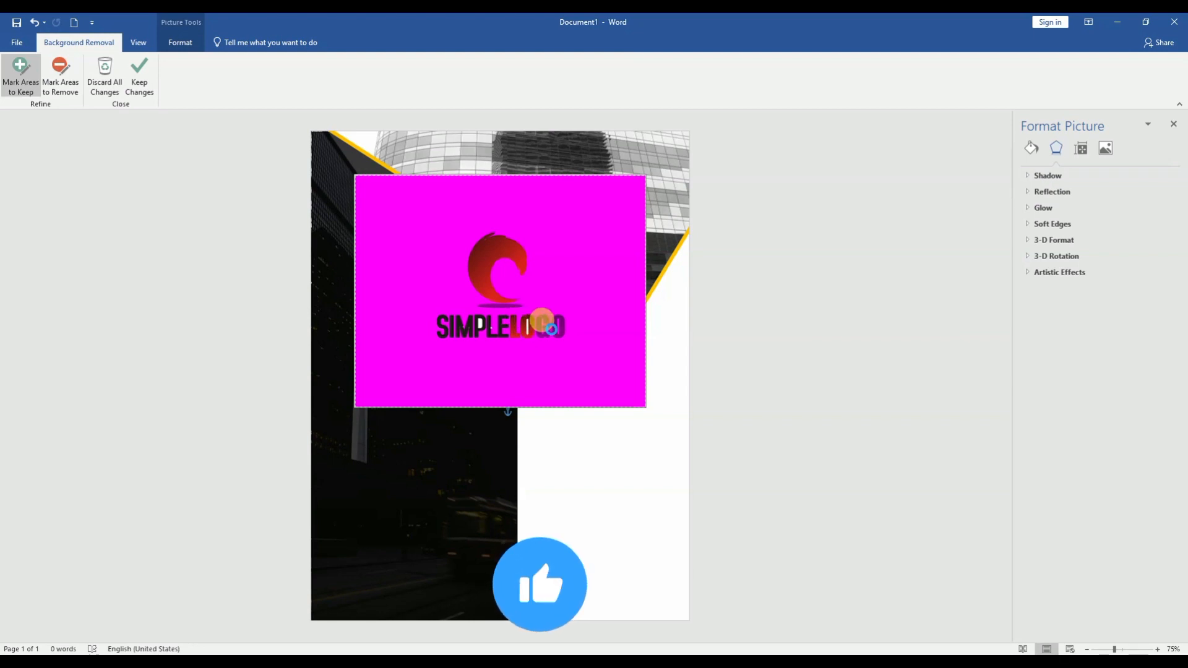
left_click(548, 327)
Mark the white gaps inside the letters P and O as areas to remove and keep the background removal changes
left_click(1125, 648)
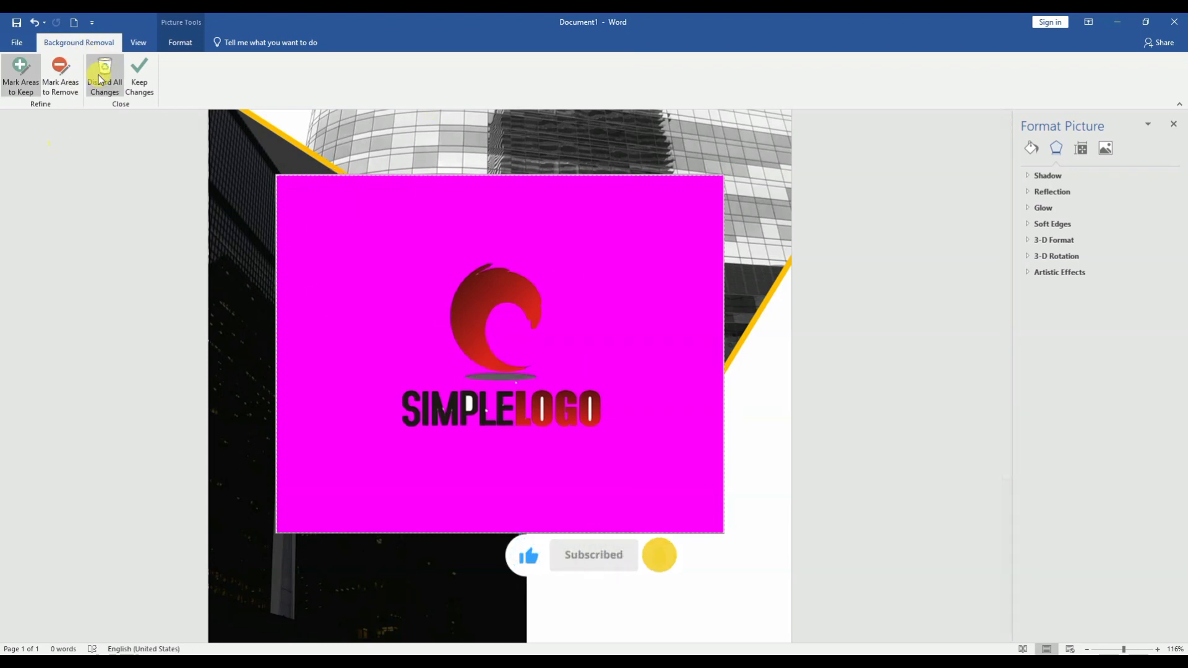
left_click(60, 77)
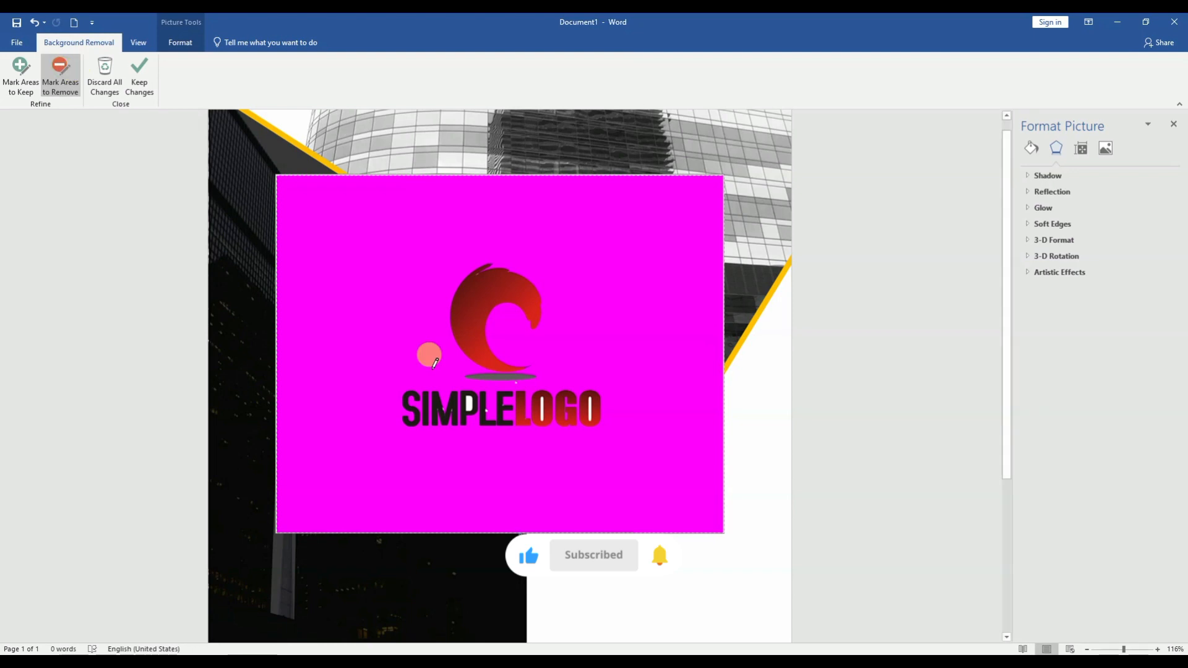
left_click(468, 404)
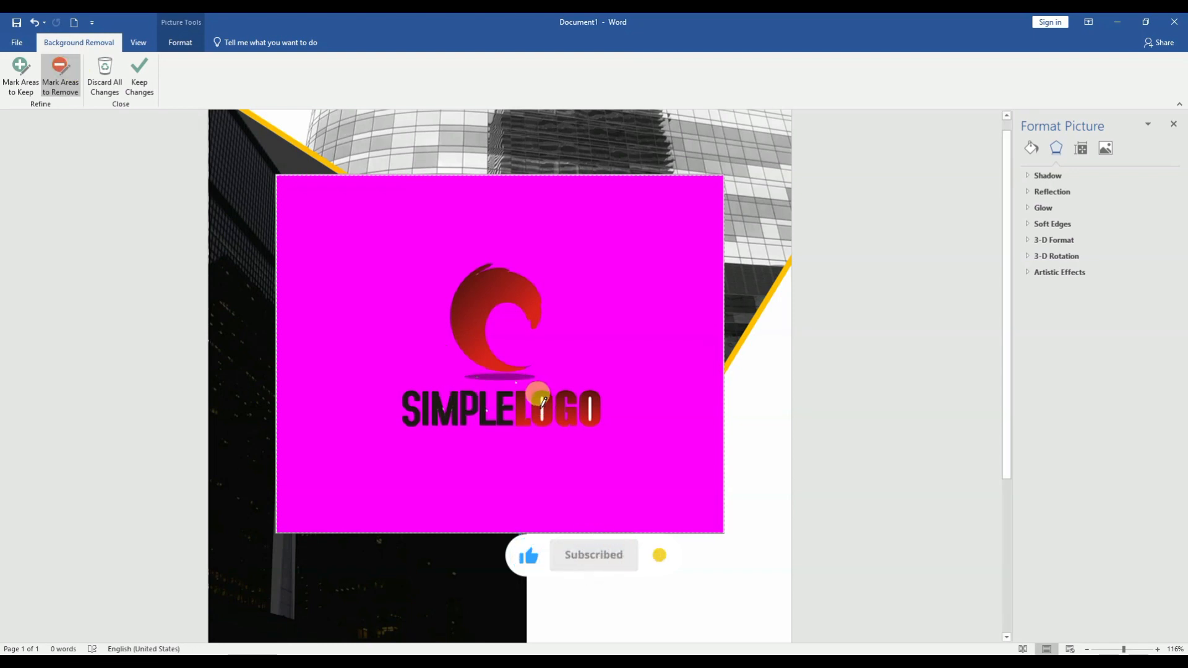
left_click(542, 408)
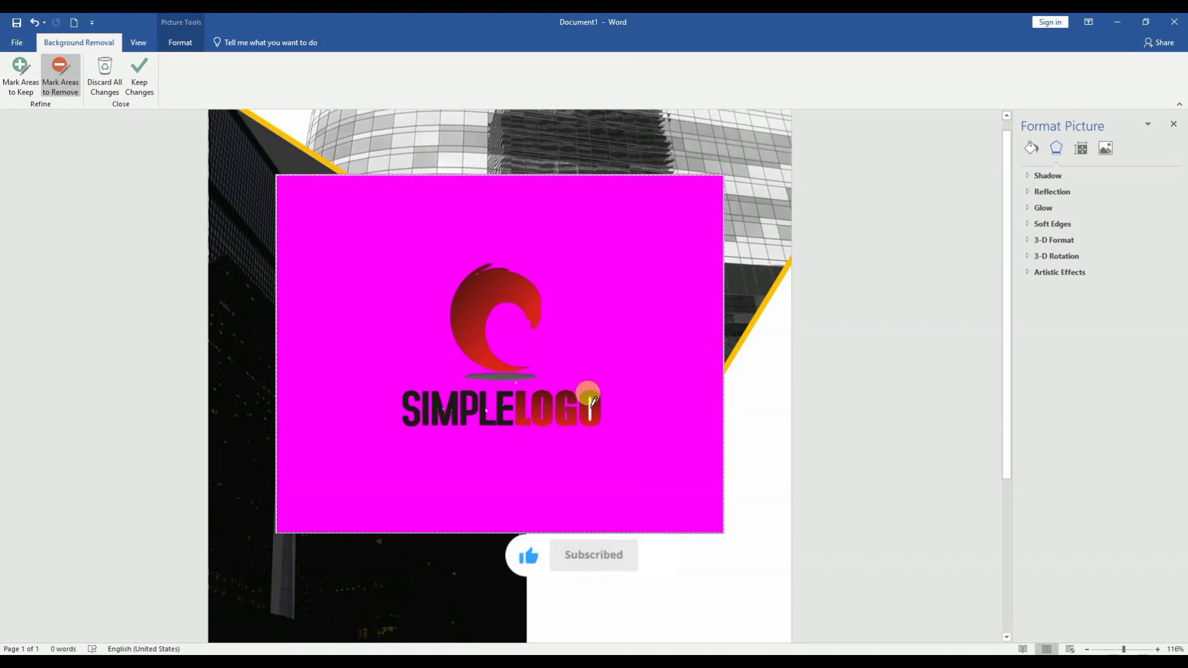
left_click(591, 408)
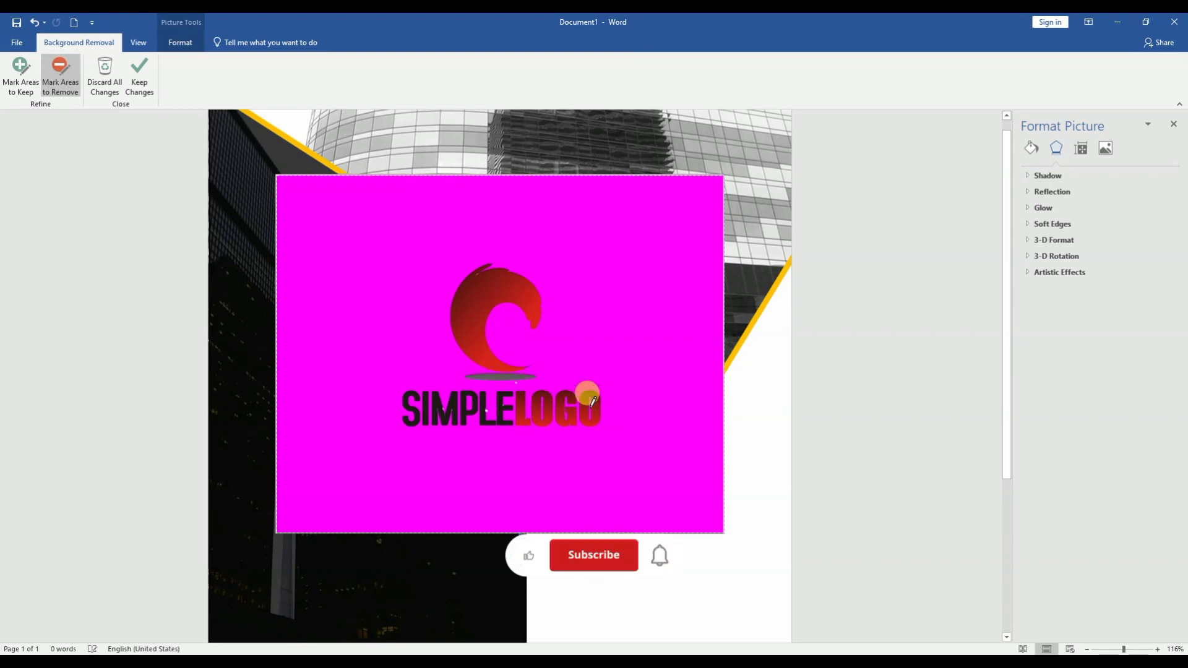
left_click(141, 85)
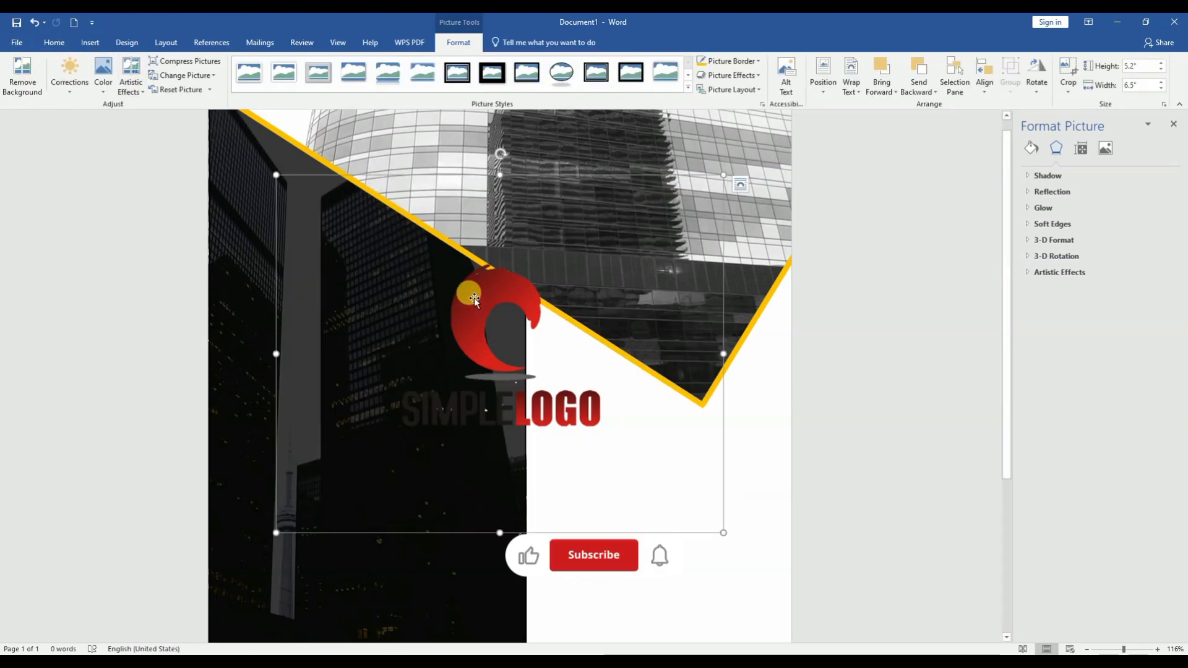
Move the logo lower on the page, and reset its position to the top left with text wrapping
left_click_drag(474, 300, 787, 427)
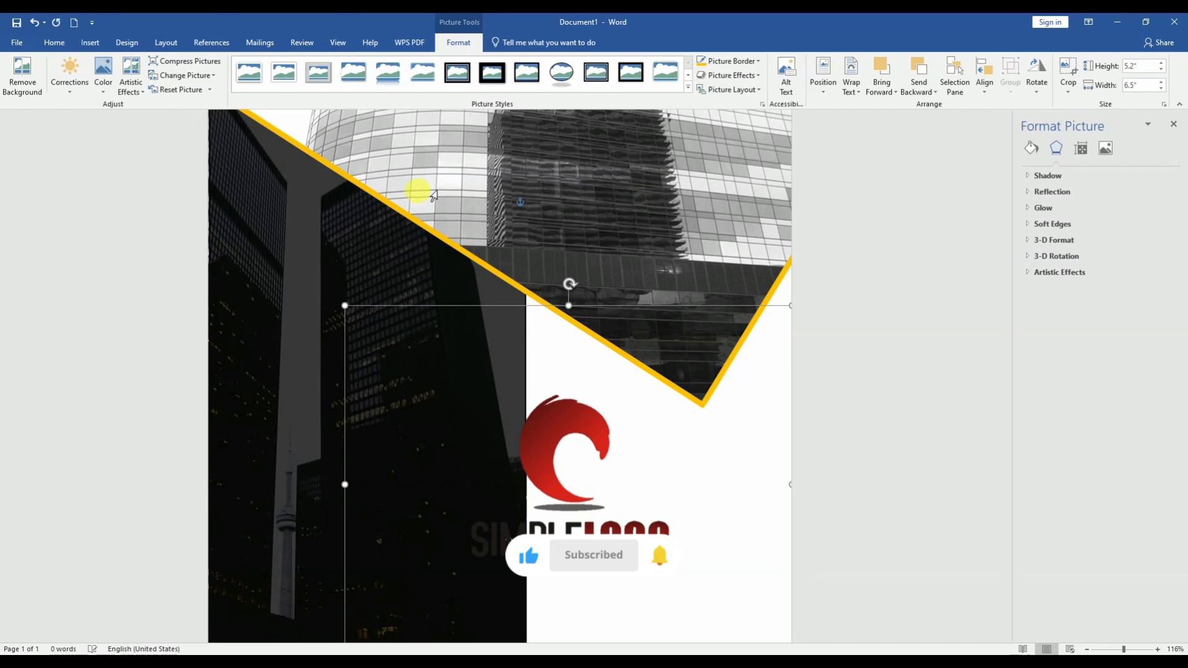
left_click(823, 80)
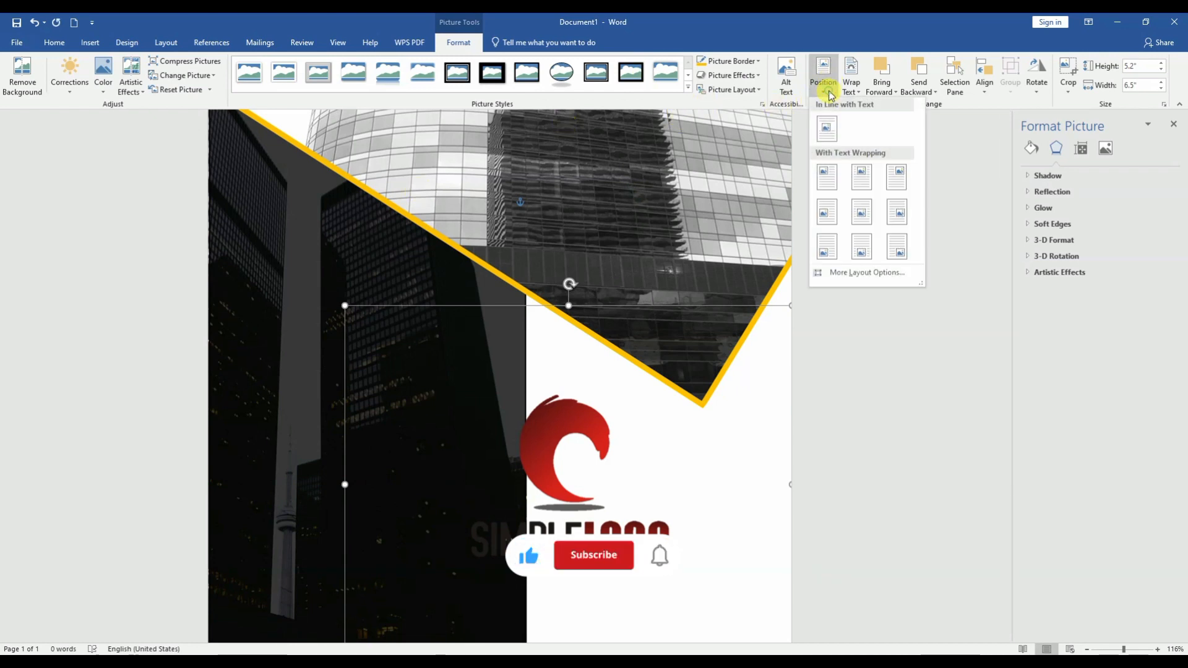
left_click(833, 186)
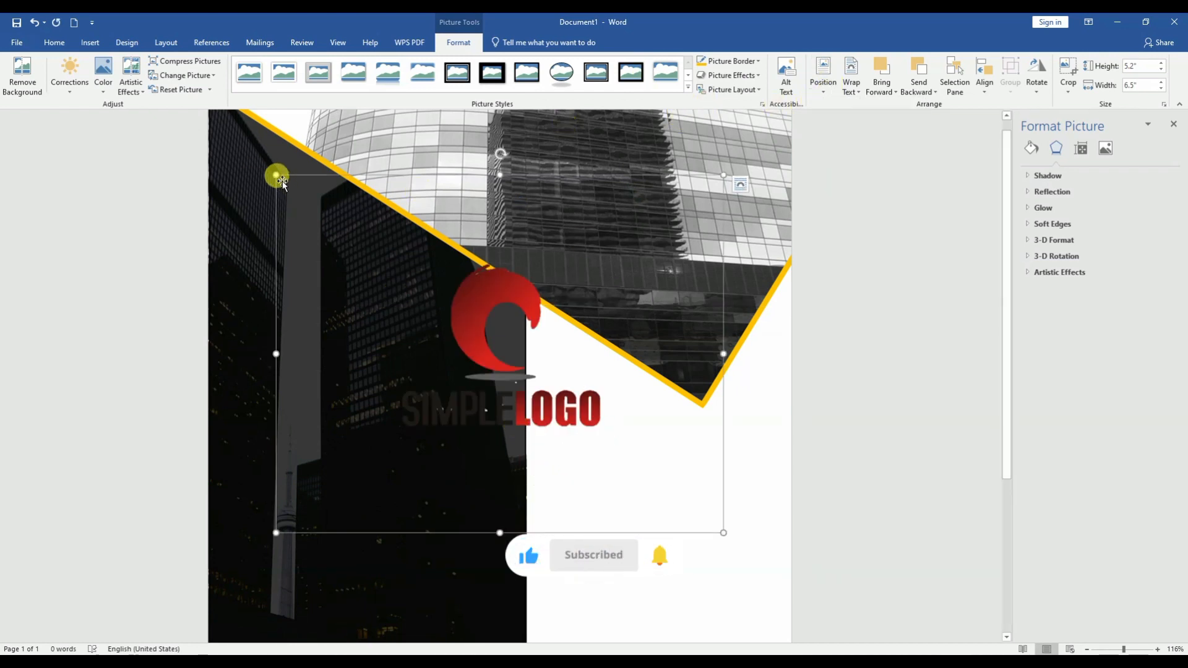
Crop the empty margins around the logo to about 2.48" high by 3.18" wide
left_click(1066, 66)
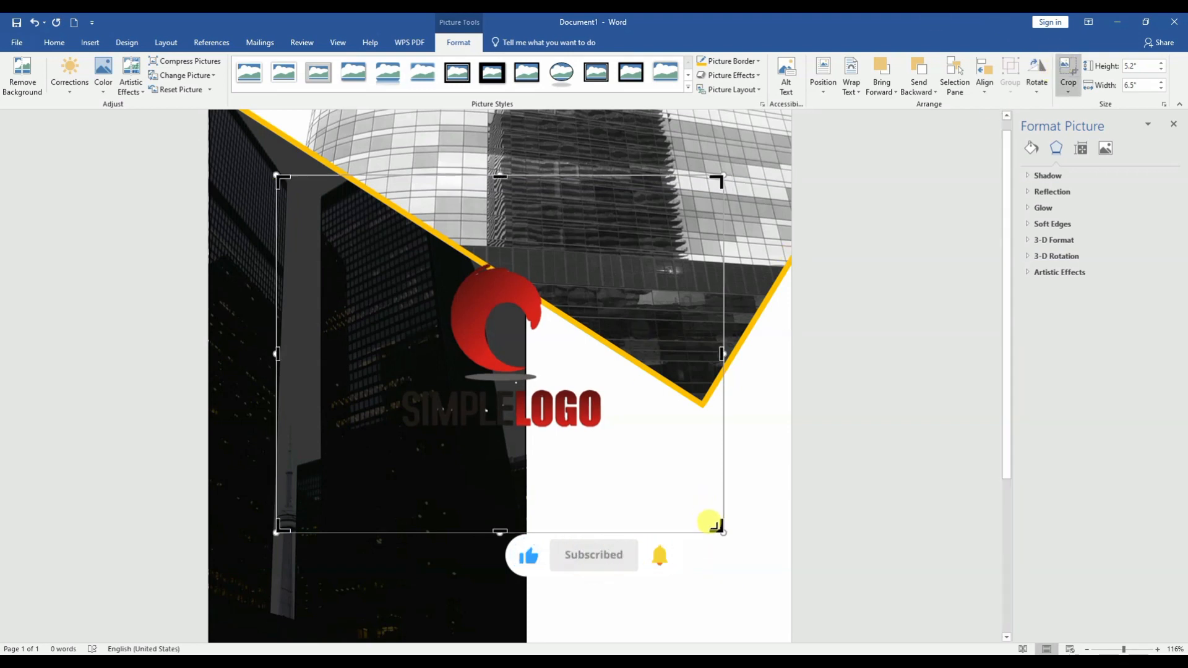
left_click_drag(718, 532, 607, 425)
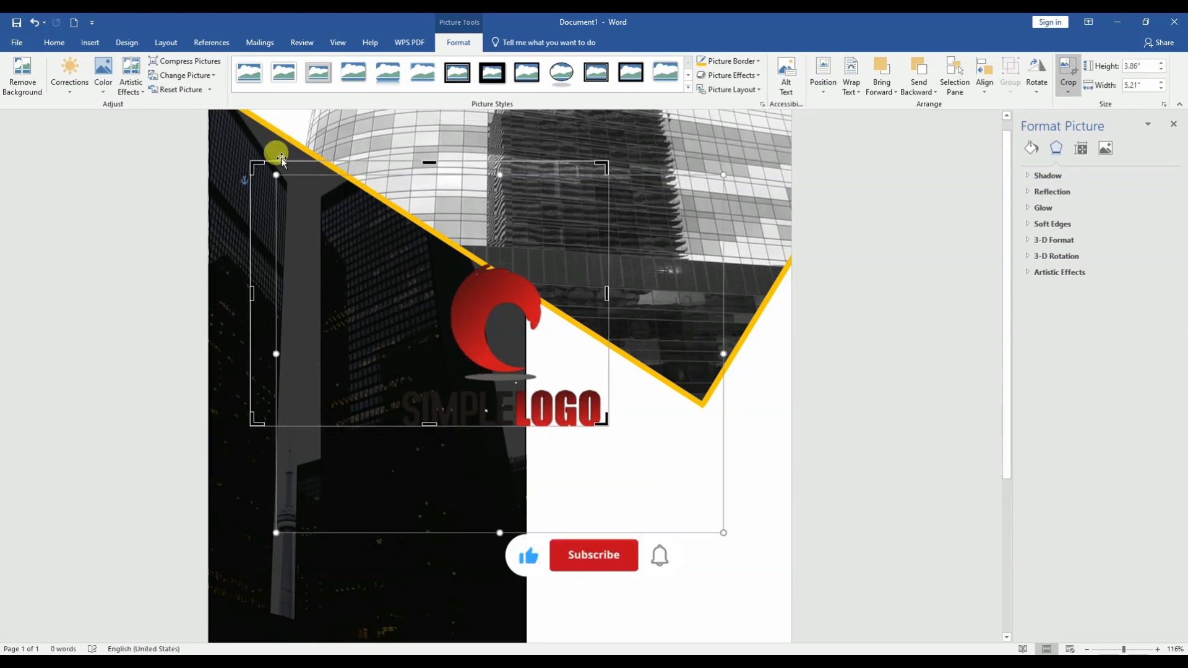
left_click_drag(256, 164, 390, 256)
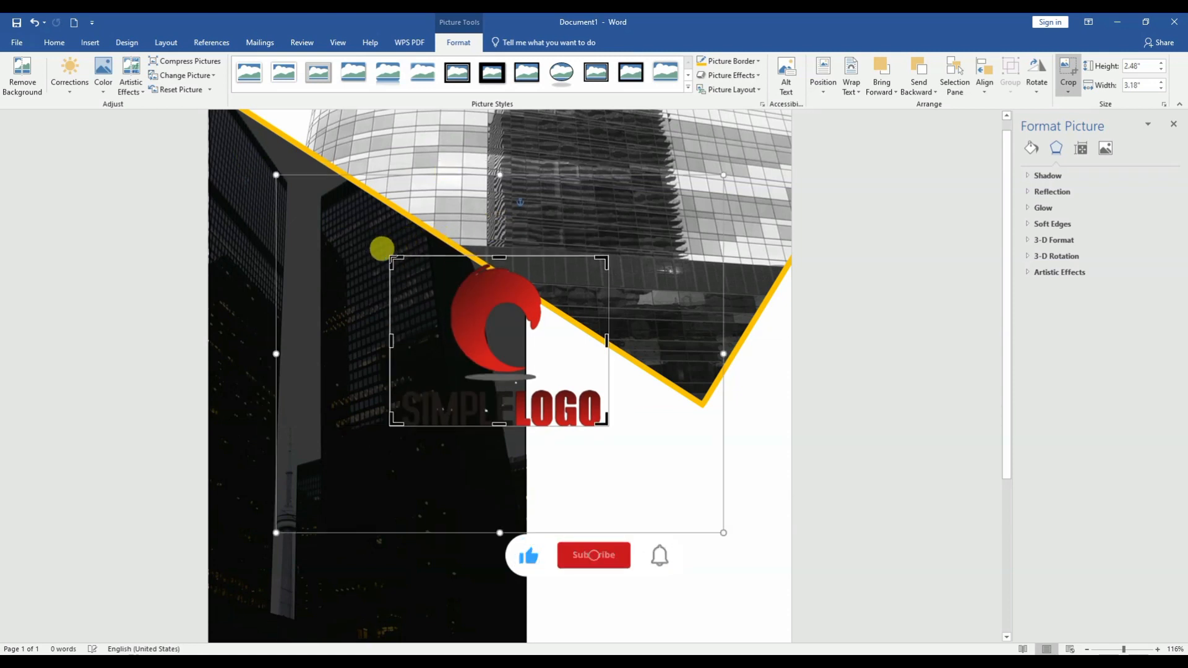
left_click(1063, 74)
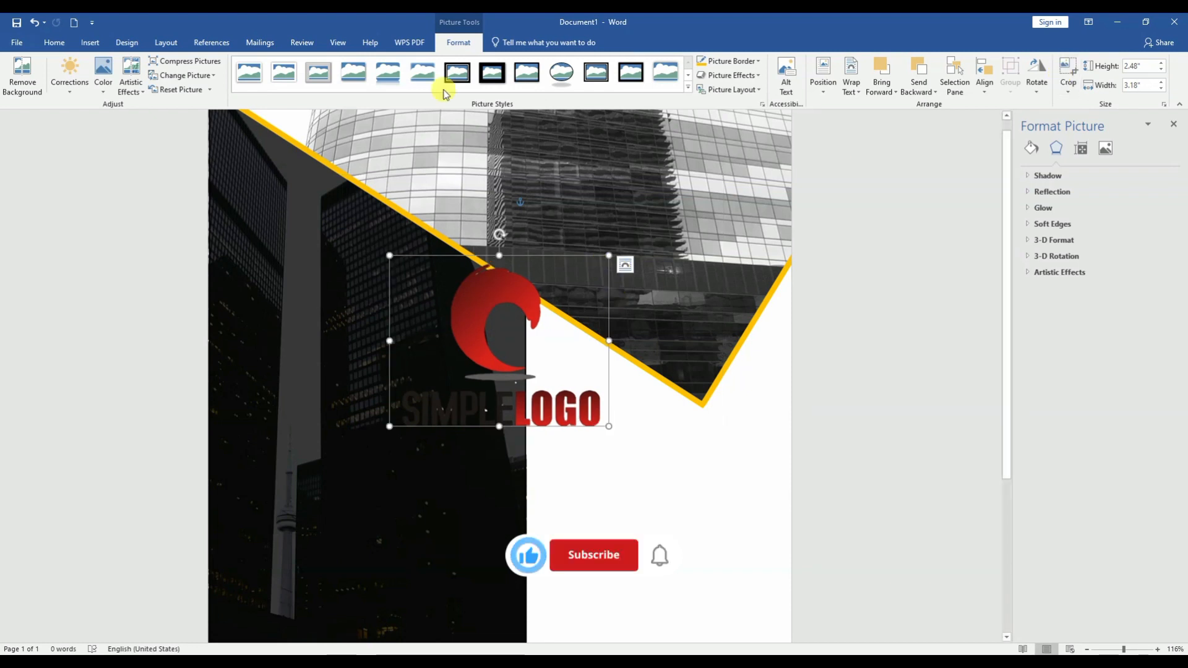
Recolor the logo with the light gold preset
left_click(69, 76)
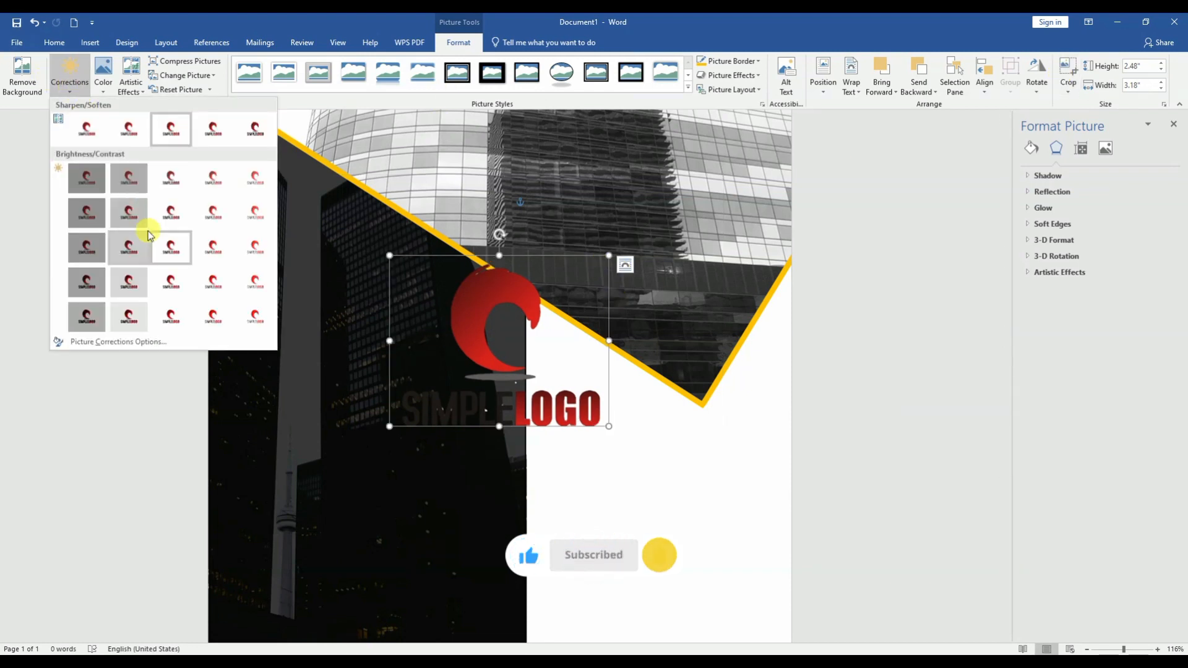
left_click(106, 92)
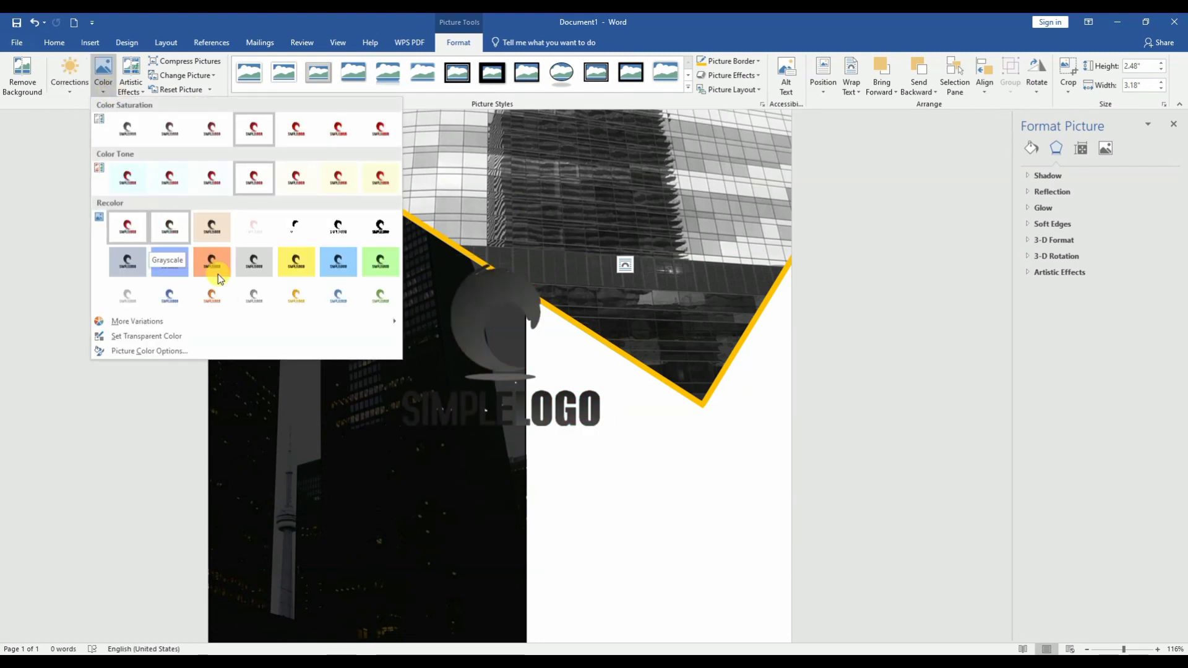
left_click(287, 302)
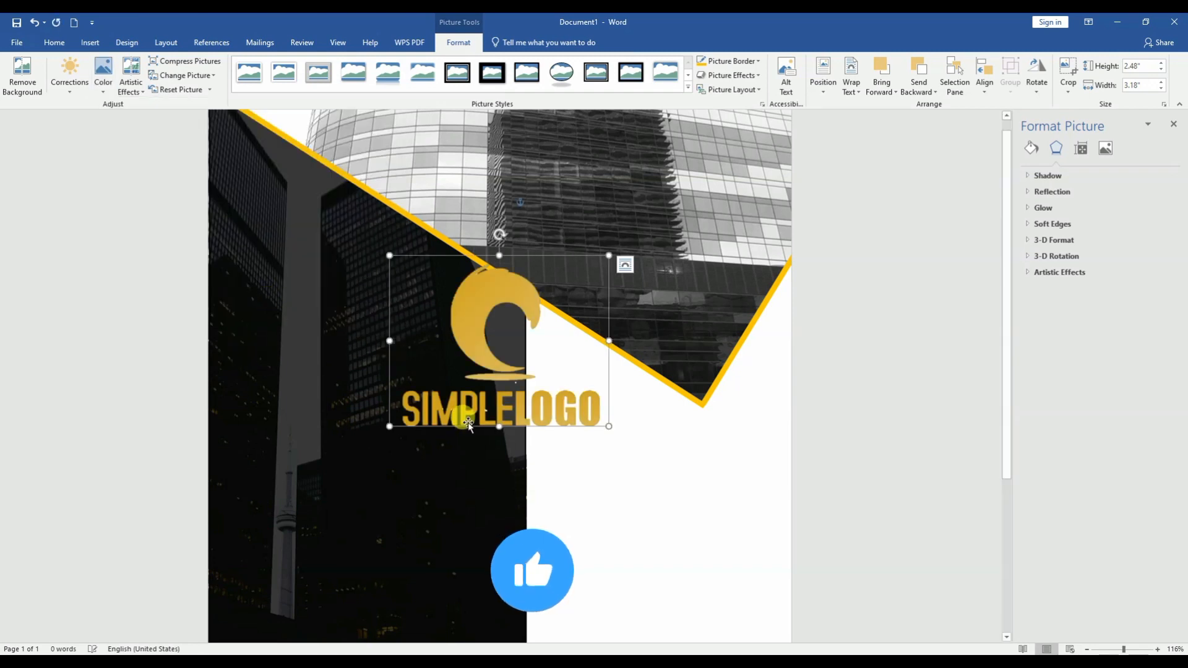
Shrink the logo to about 0.93" high by 1.19" wide and move it near the page's upper-left corner
left_click_drag(599, 420, 406, 300)
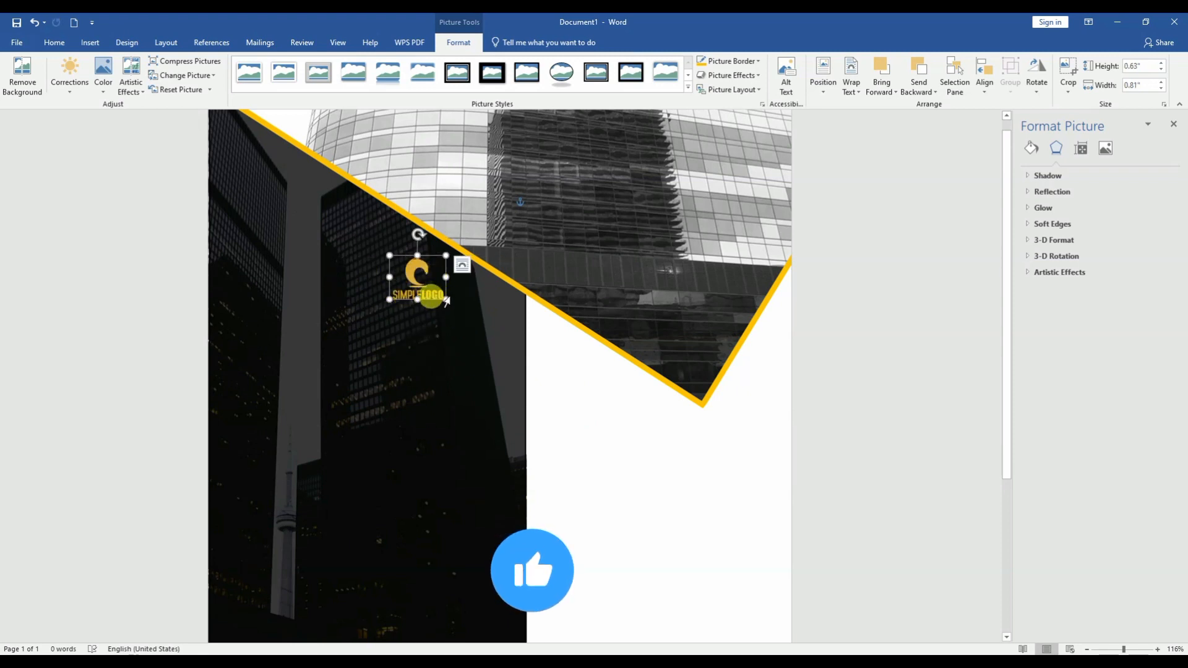
left_click_drag(444, 298, 265, 176)
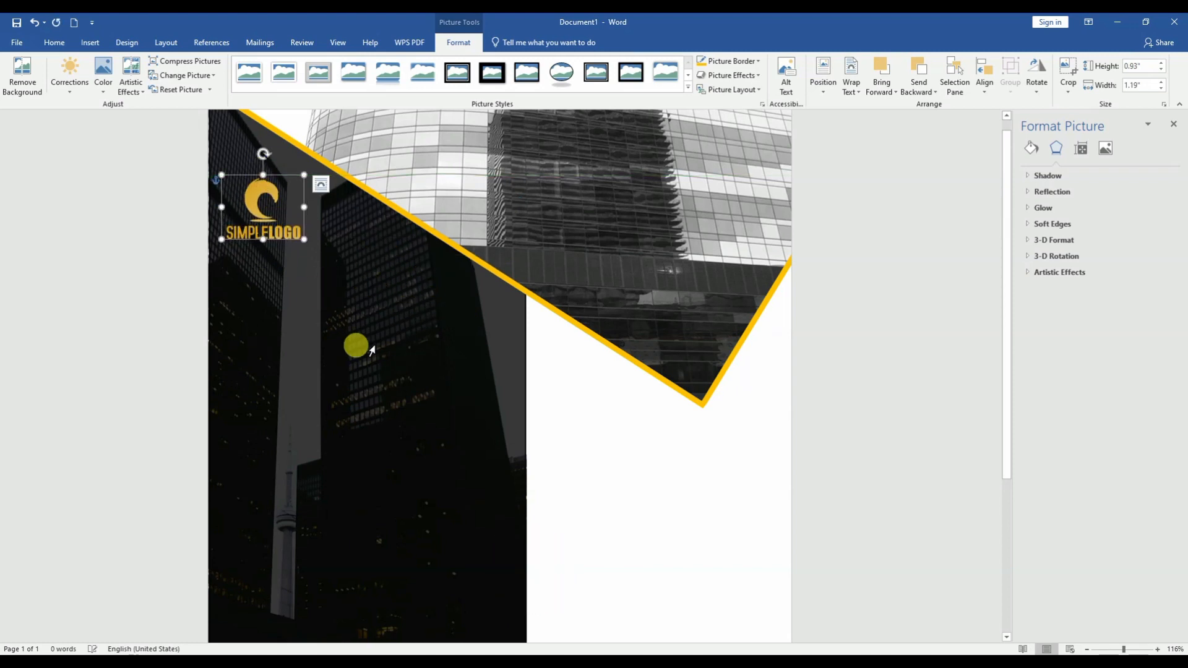
left_click(371, 350)
Nudge the gold logo up and slightly left into the page's upper-left corner, and deselect it
left_click(267, 206)
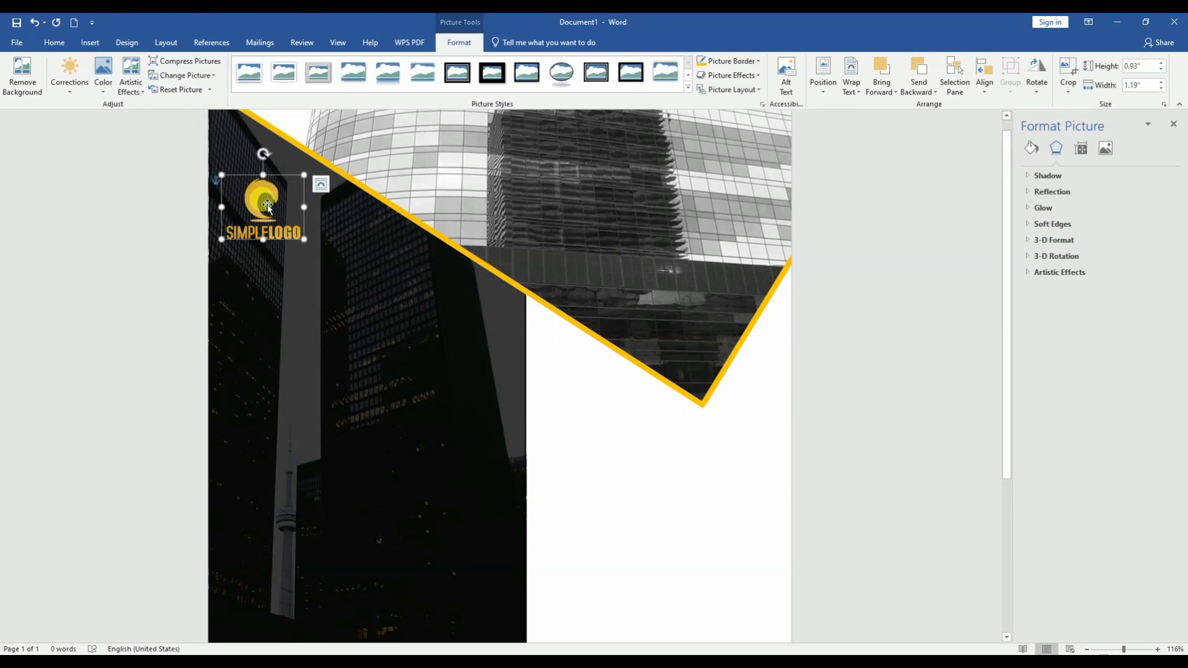
key("Up")
key("Up")
key("Up")
key("Up")
key("Up")
key("Up")
key("Up")
key("Up")
key("Up")
key("Up")
key("Up")
key("Up")
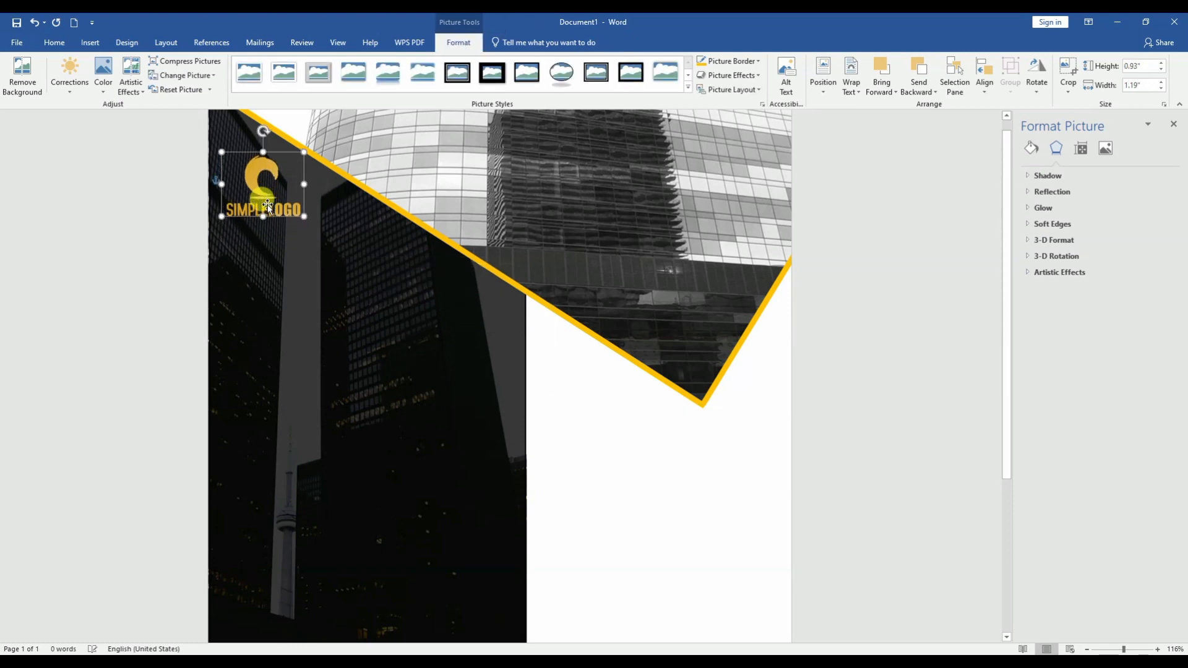
key("Left")
key("Left")
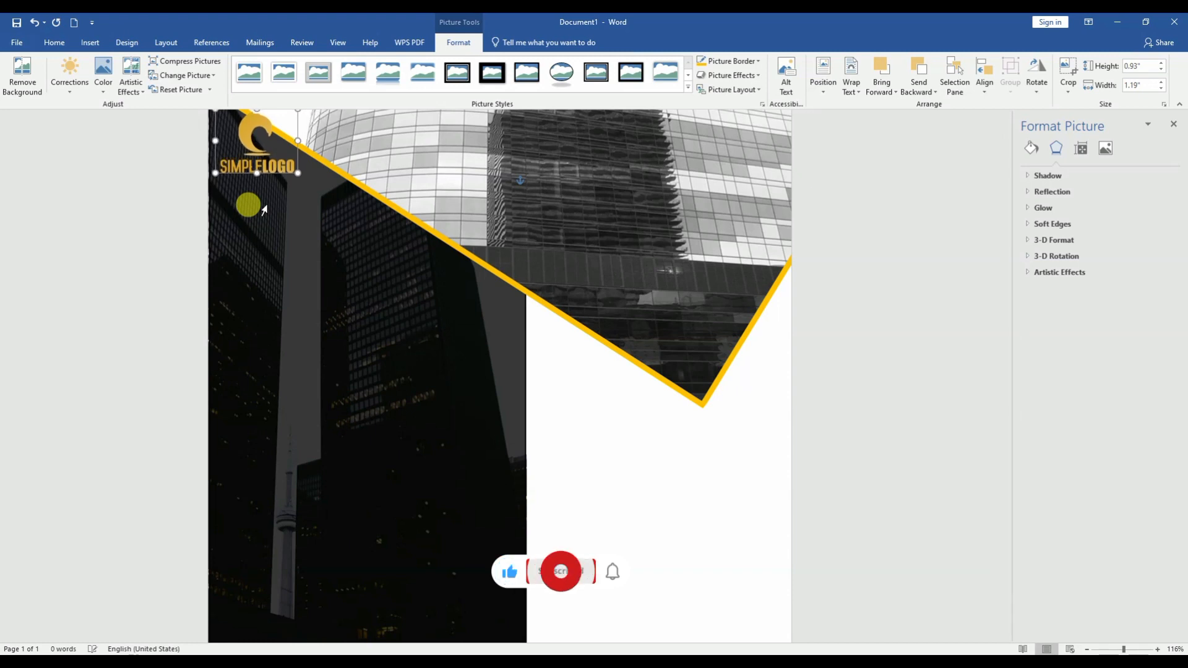
key("Down")
key("Down")
key("Down")
key("Down")
key("Down")
key("Left")
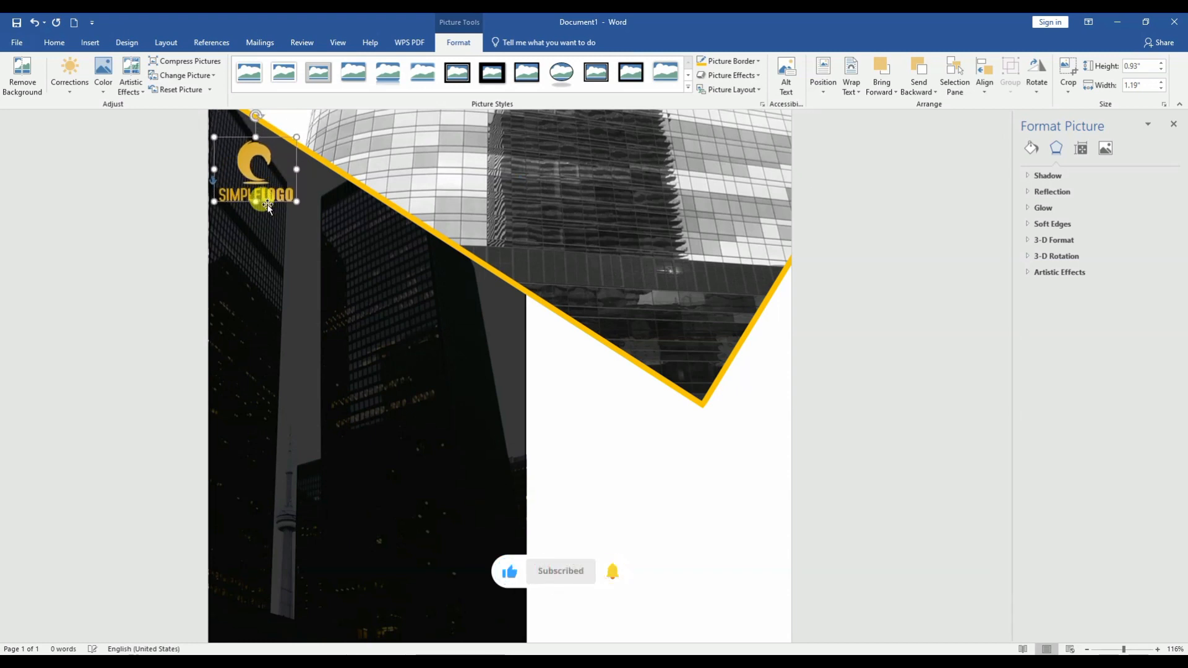
key("Up")
key("Up")
key("Up")
key("Up")
key("Up")
key("Up")
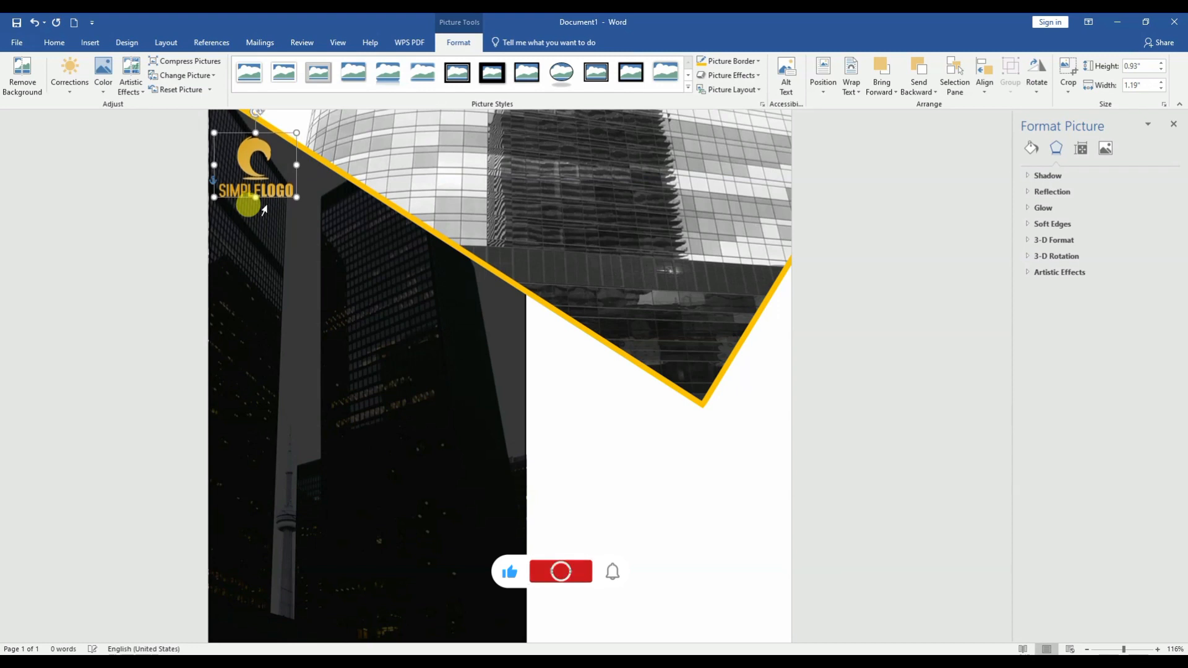
left_click(645, 424)
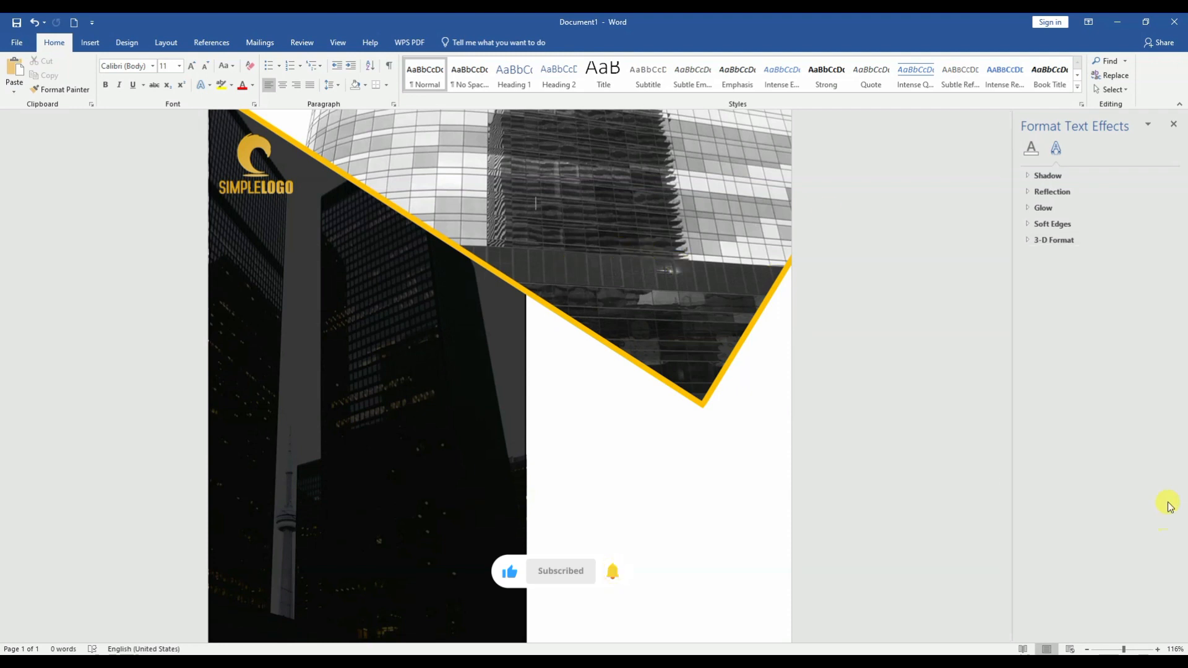
Draw a rectangle about 1.68" high by 3.86" wide from the page's top-left corner, covering the logo
left_click_drag(1124, 649, 1118, 650)
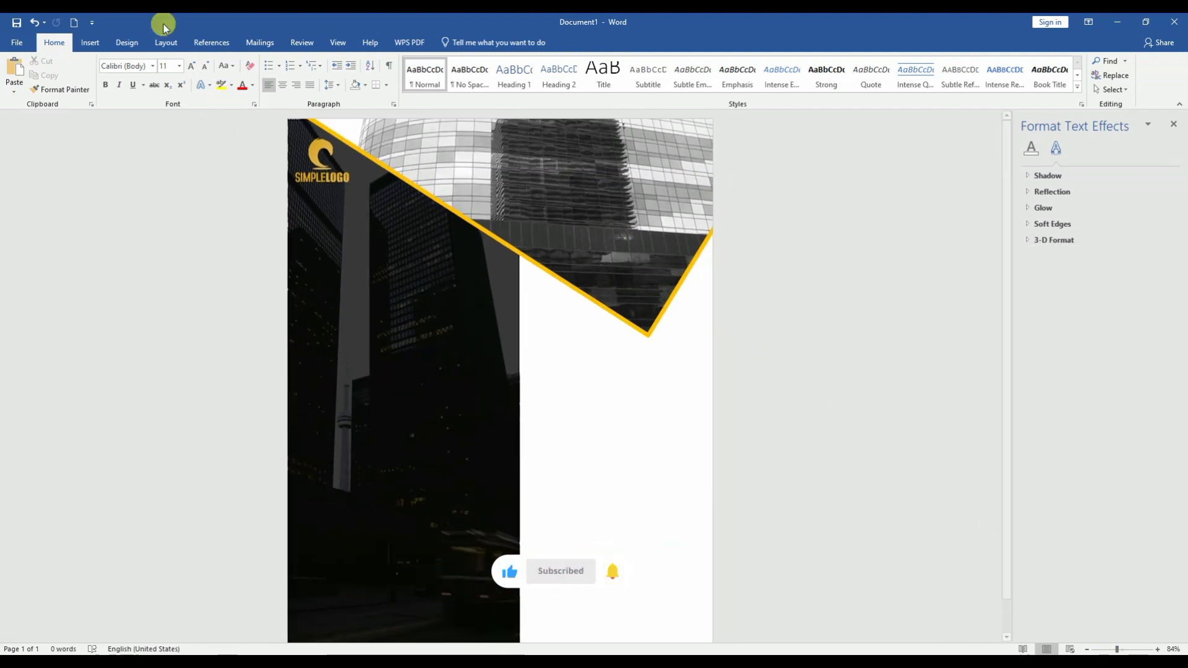
left_click(90, 42)
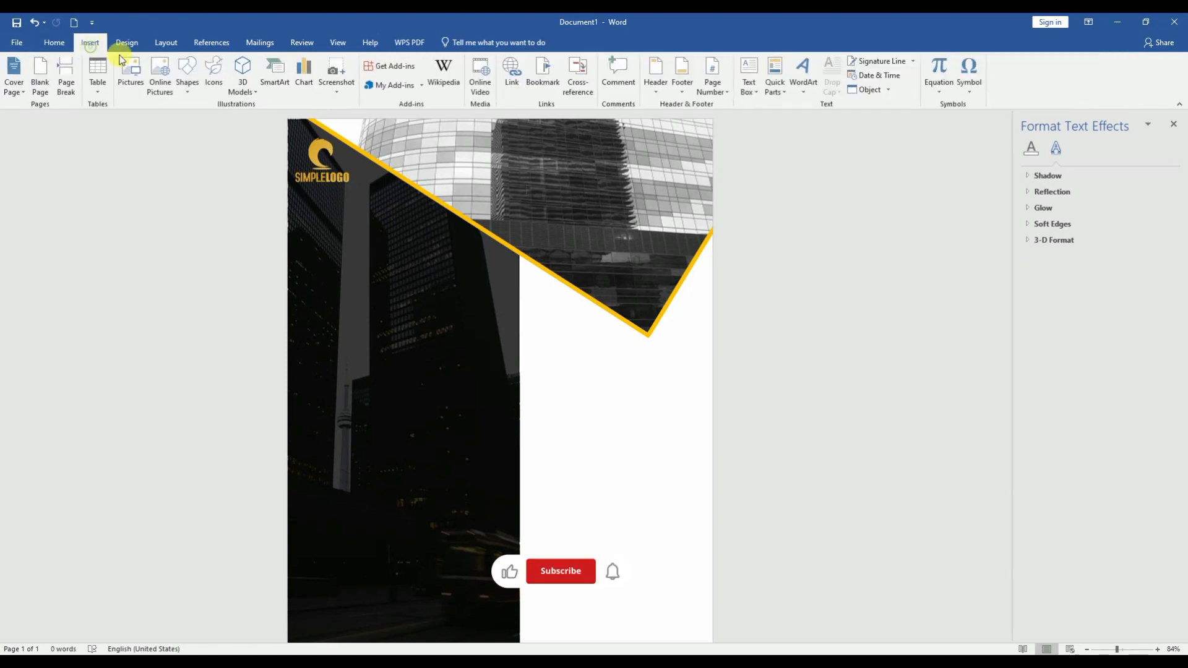
left_click(186, 86)
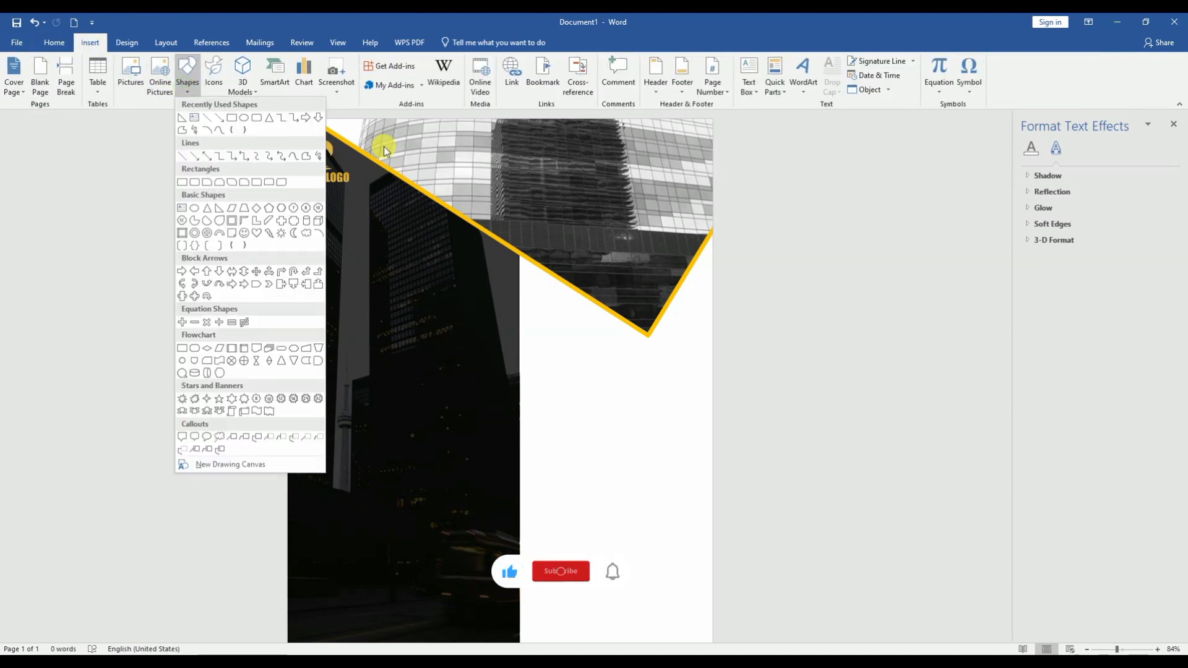
left_click(231, 119)
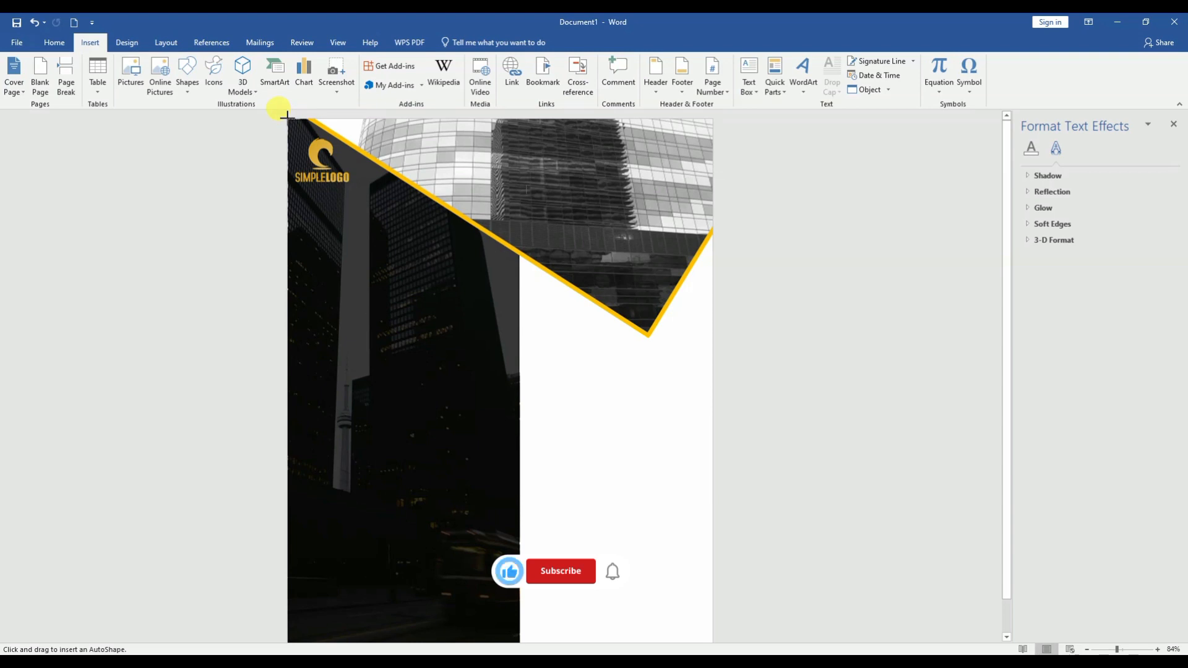
left_click_drag(286, 117, 482, 203)
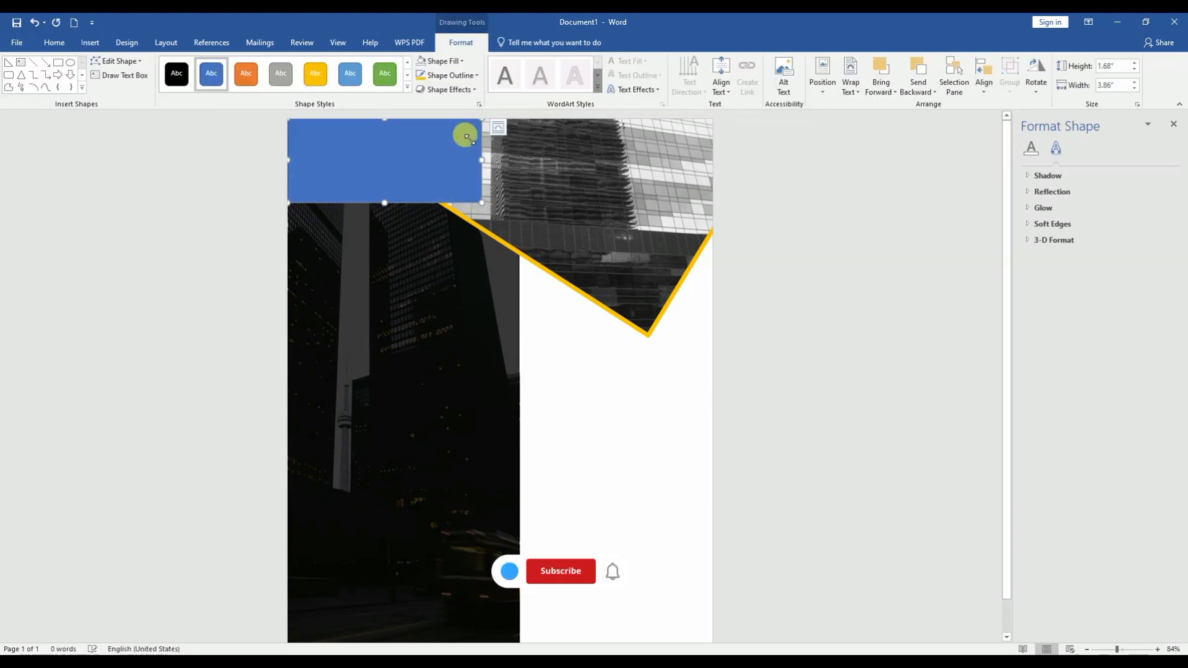
Edit the blue rectangle's points, raising its lower-right corner close to the page's top edge so the bottom edge slants
right_click(435, 176)
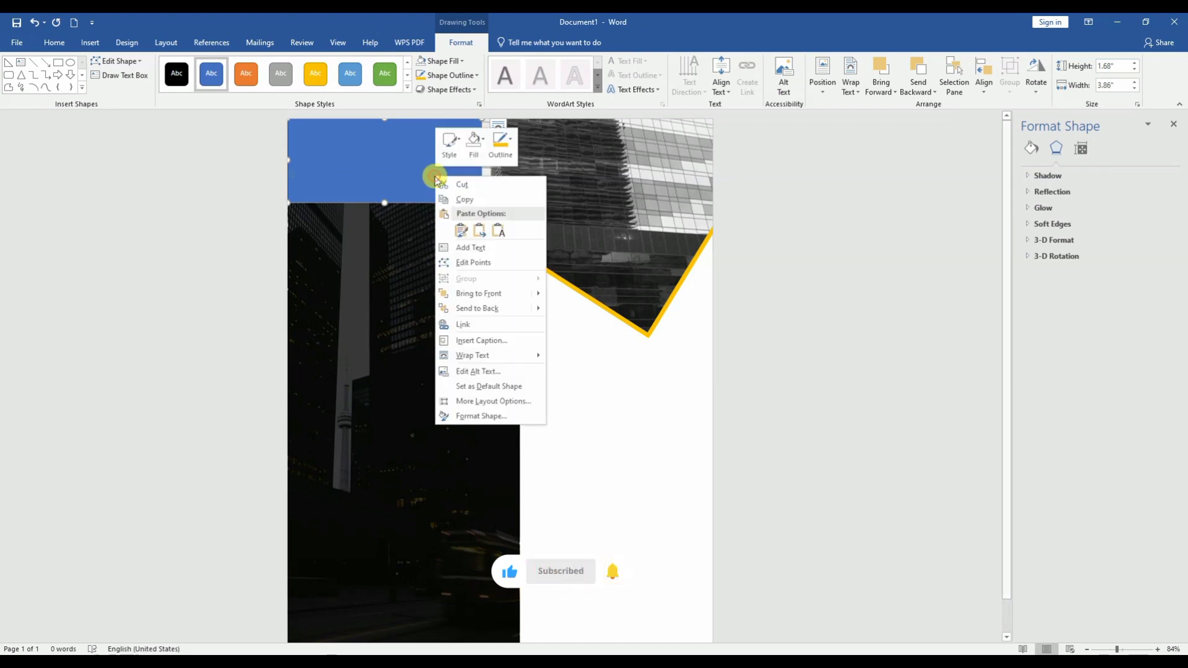
left_click(489, 262)
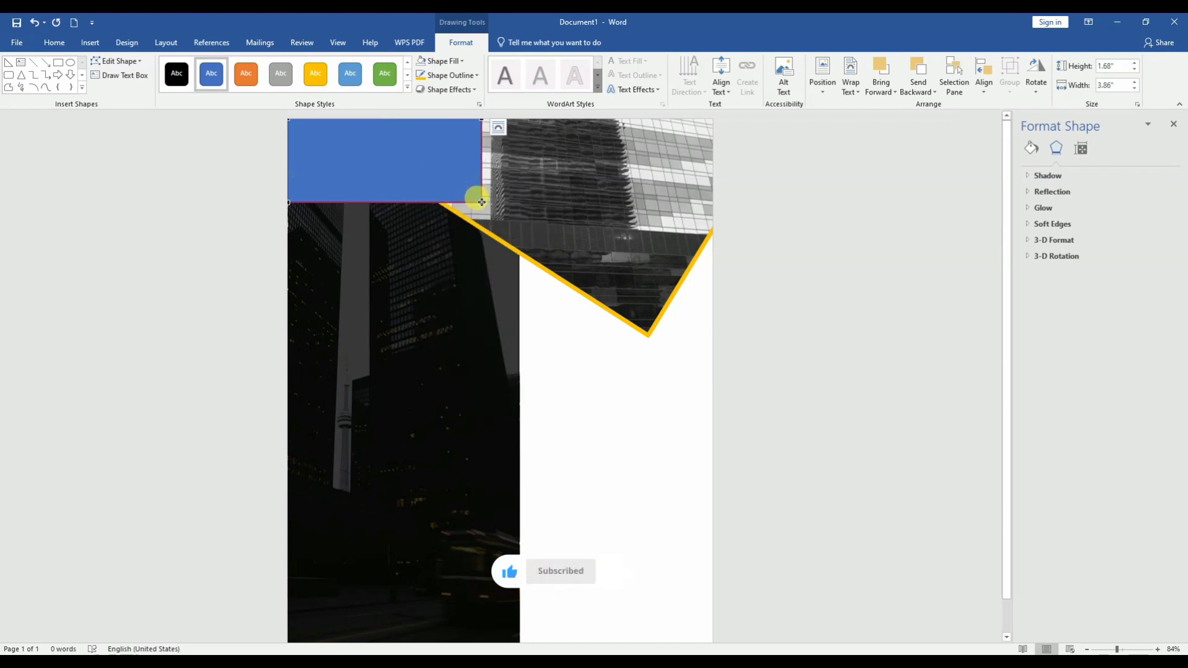
left_click_drag(482, 202, 481, 132)
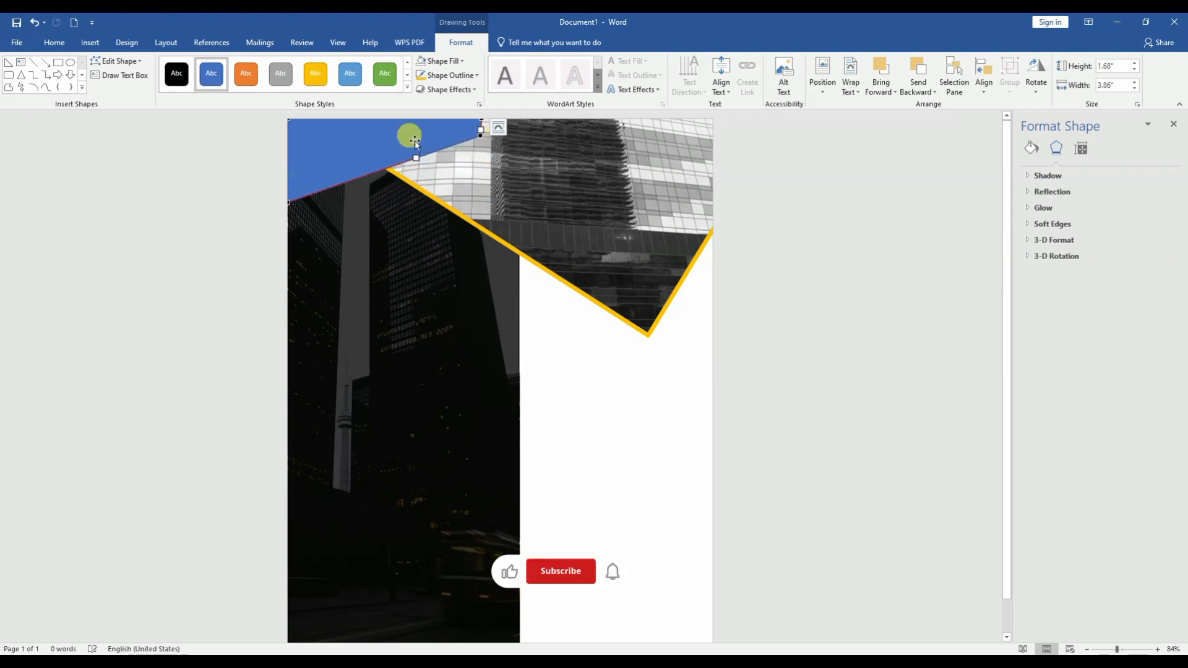
Apply the solid orange shape style to the slanted shape and set its fill transparency to 85%
right_click(306, 152)
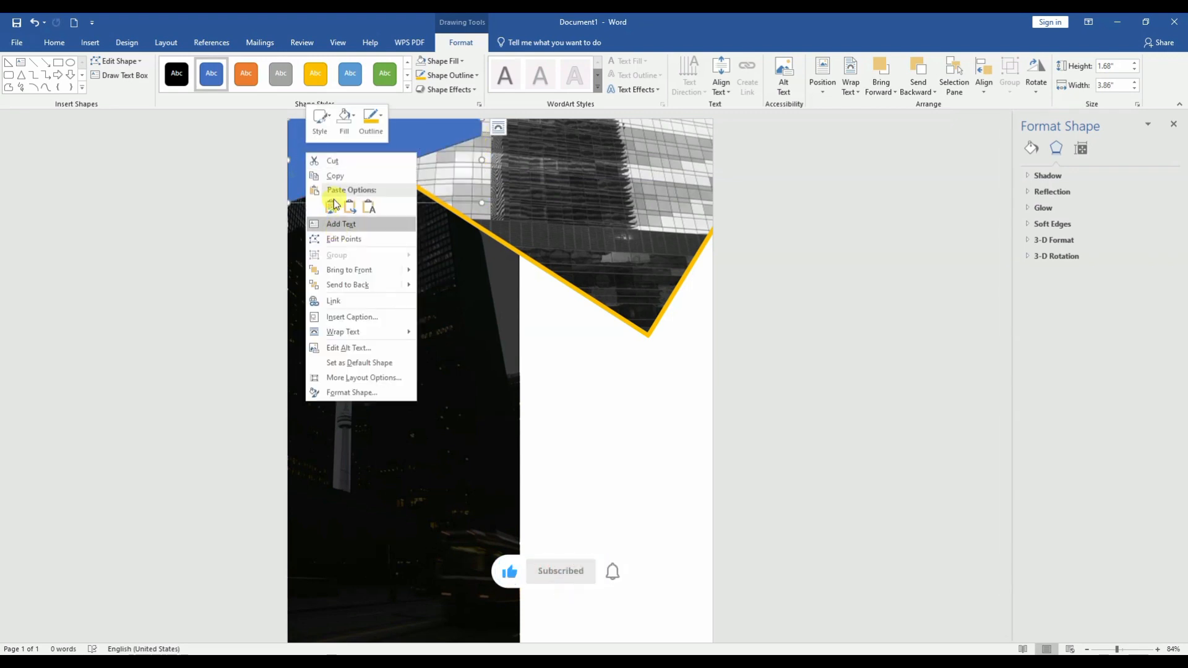
left_click(237, 77)
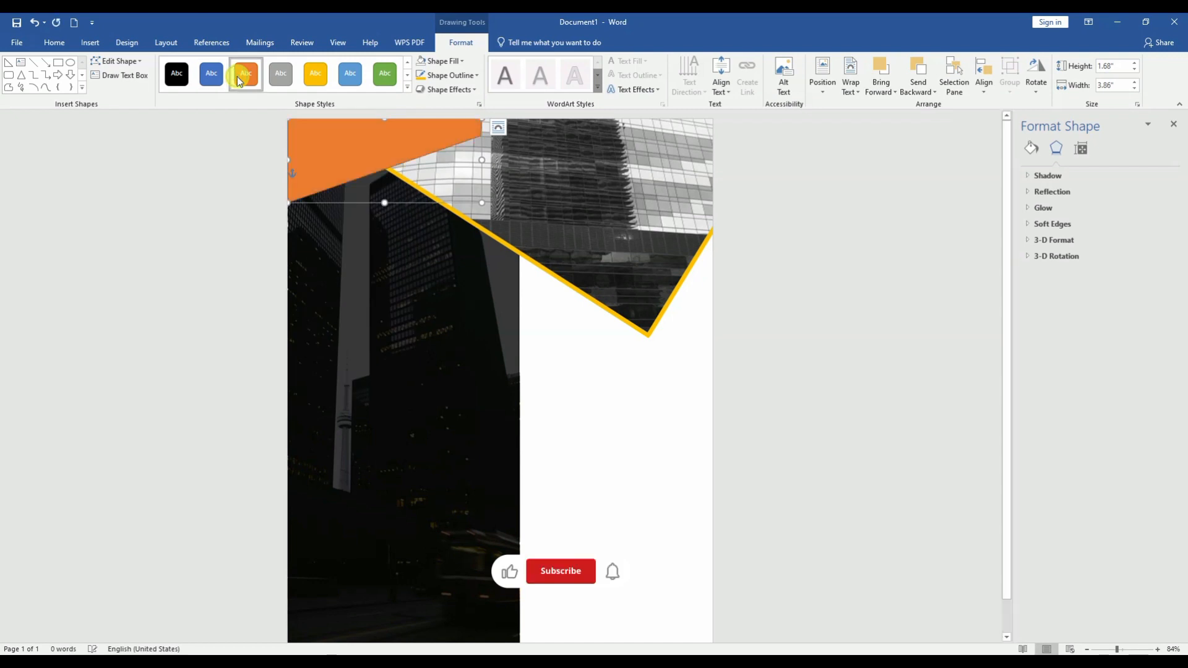
right_click(335, 154)
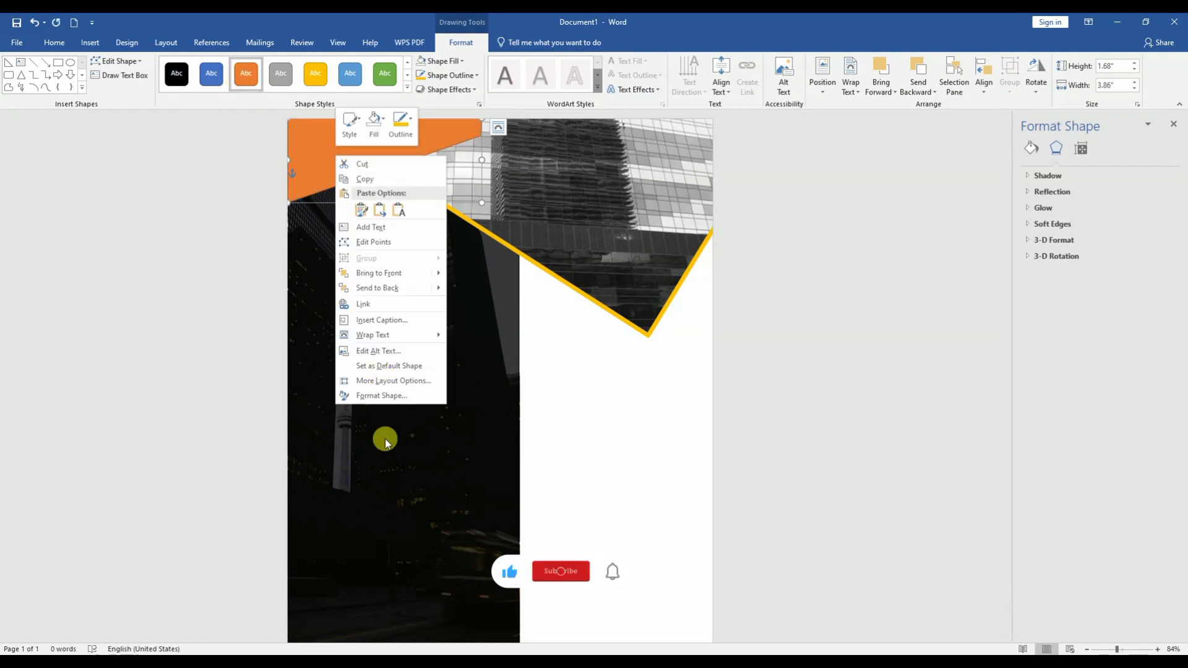
left_click(384, 400)
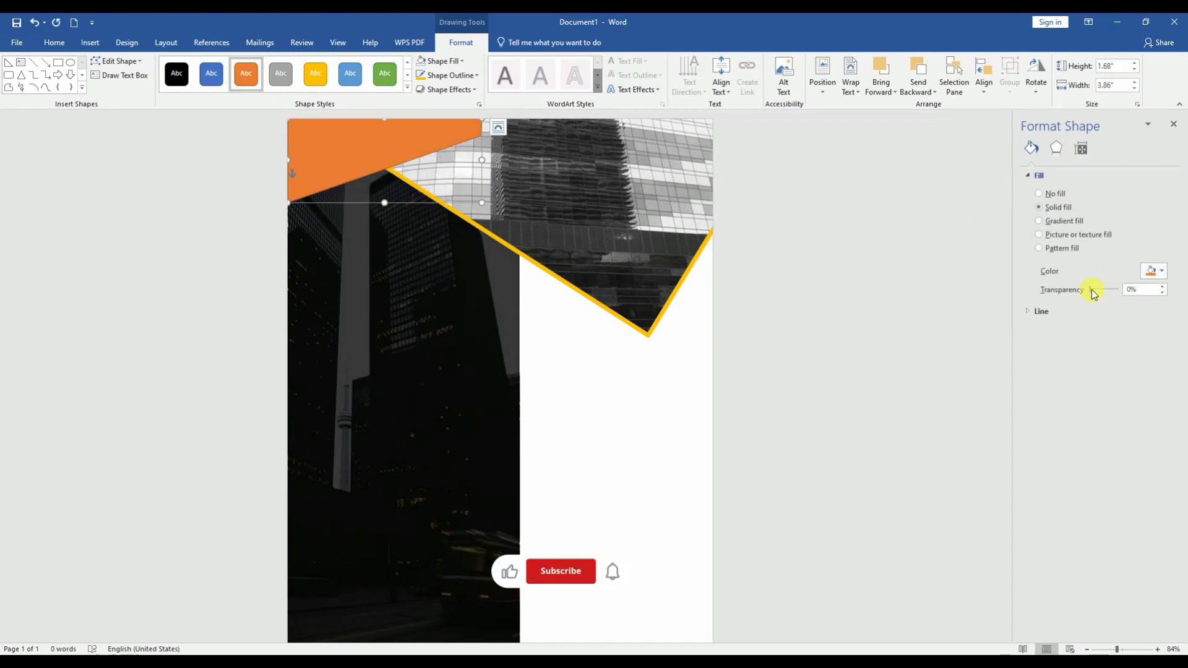
left_click_drag(1093, 292, 1119, 295)
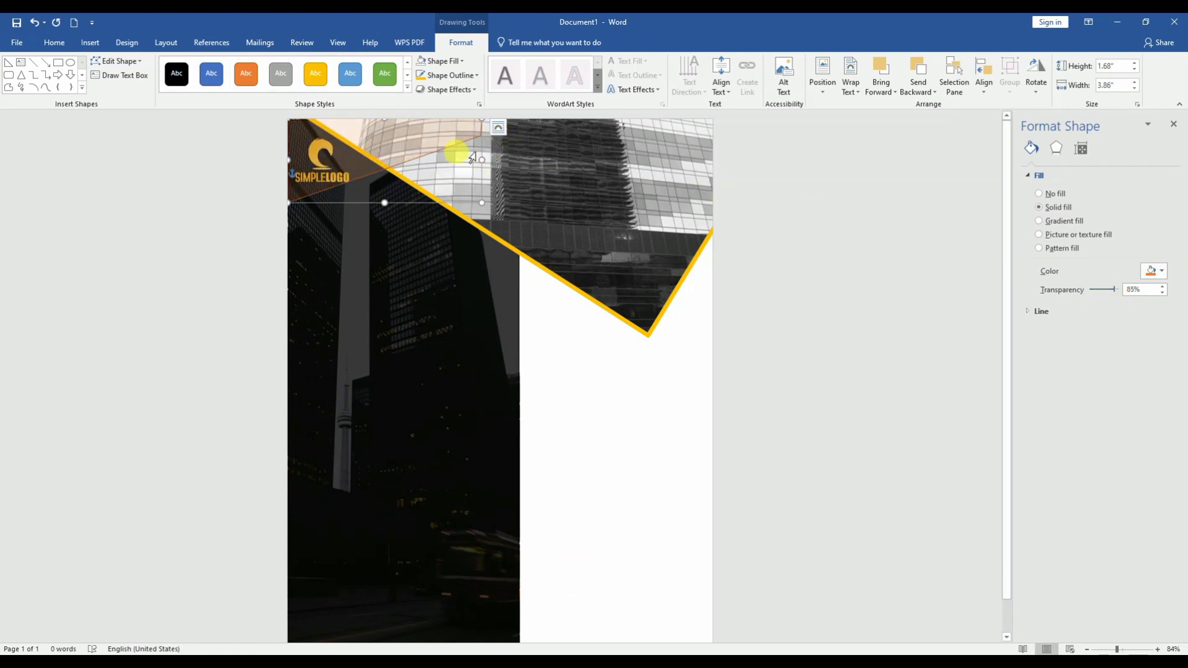
left_click(451, 215)
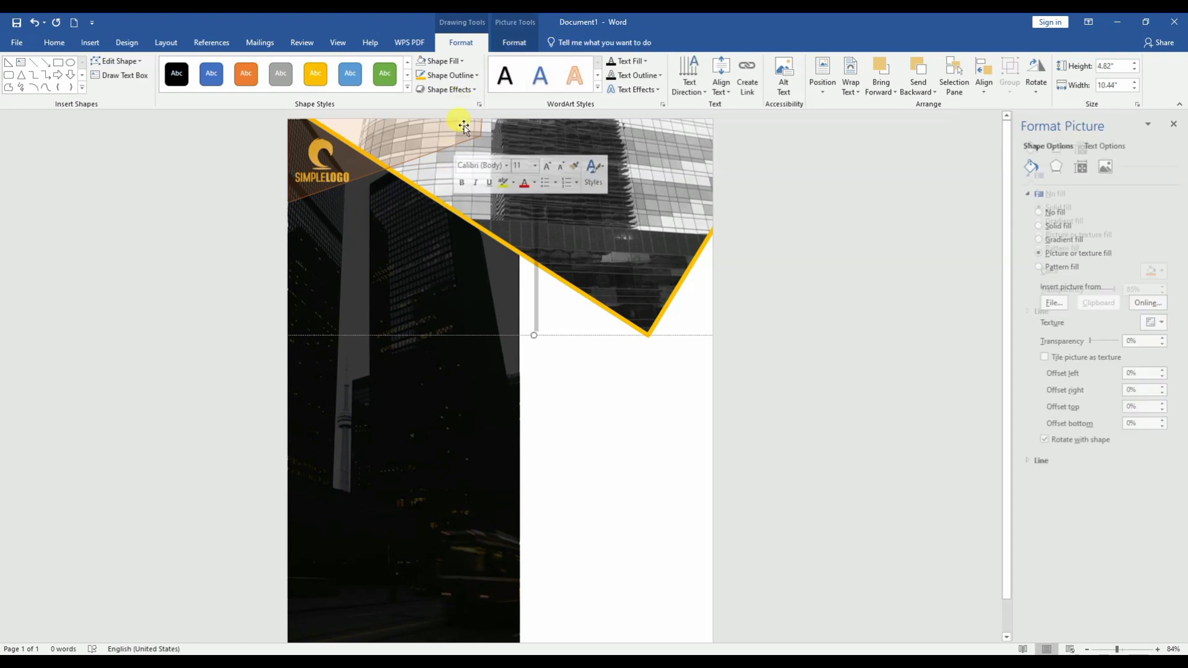
left_click(464, 125)
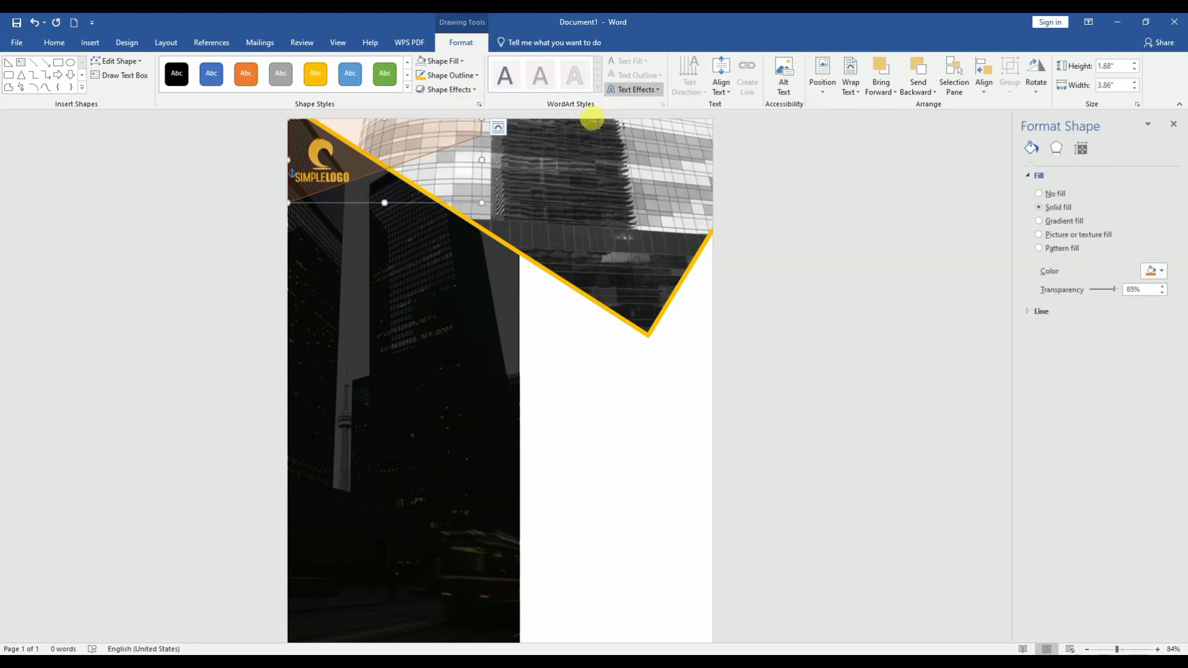
left_click(454, 310)
left_click(464, 130)
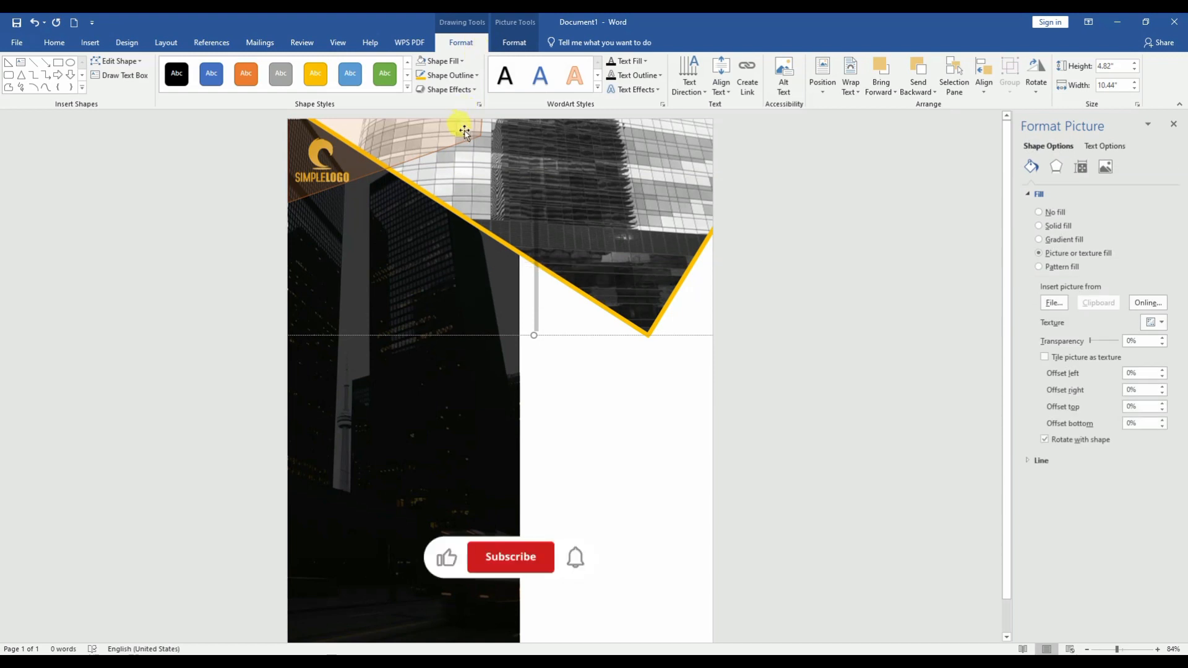
Fill the slanted shape over the logo with the standard orange color and remove its outline
left_click(384, 200)
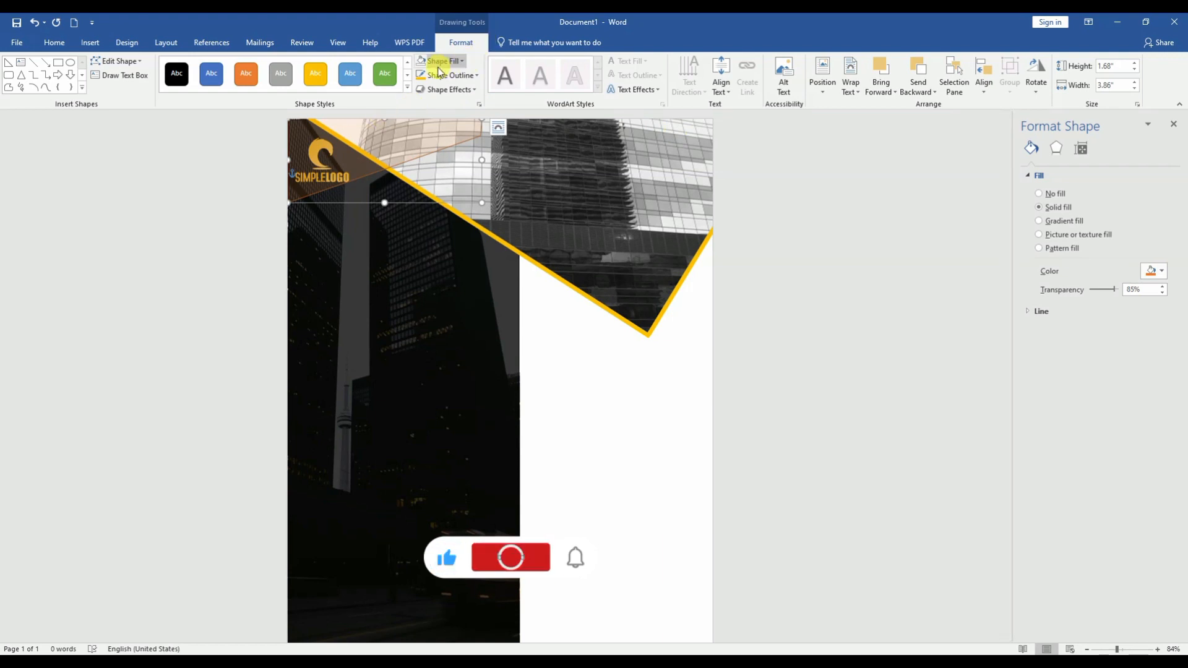
left_click(464, 64)
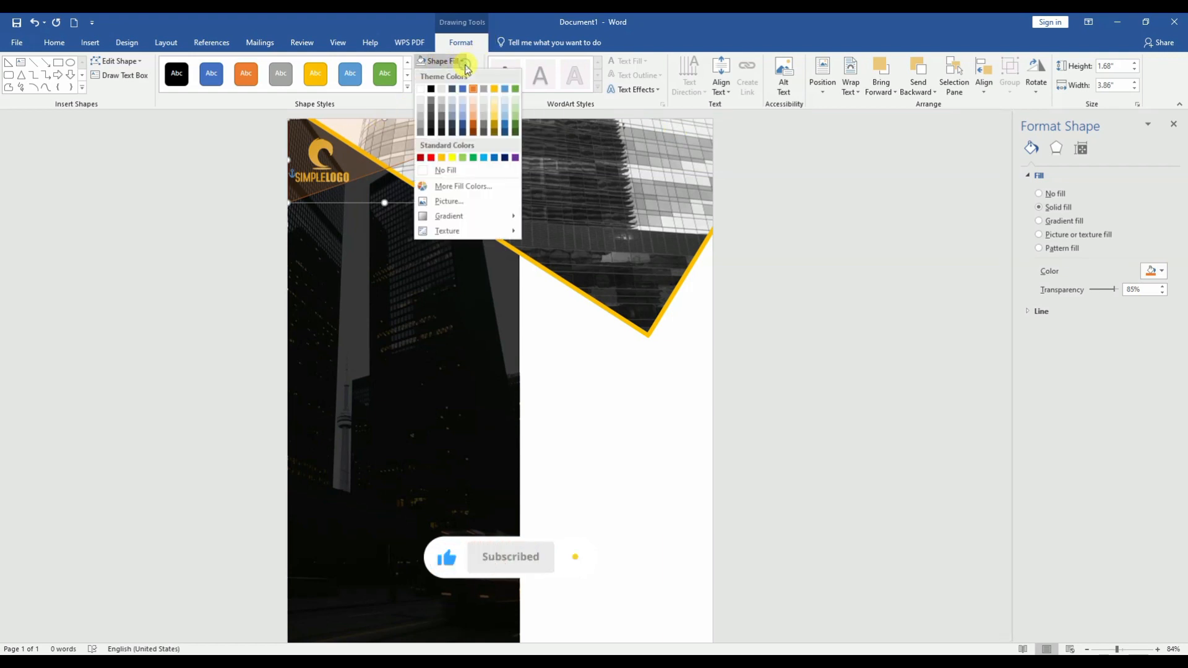
left_click(442, 158)
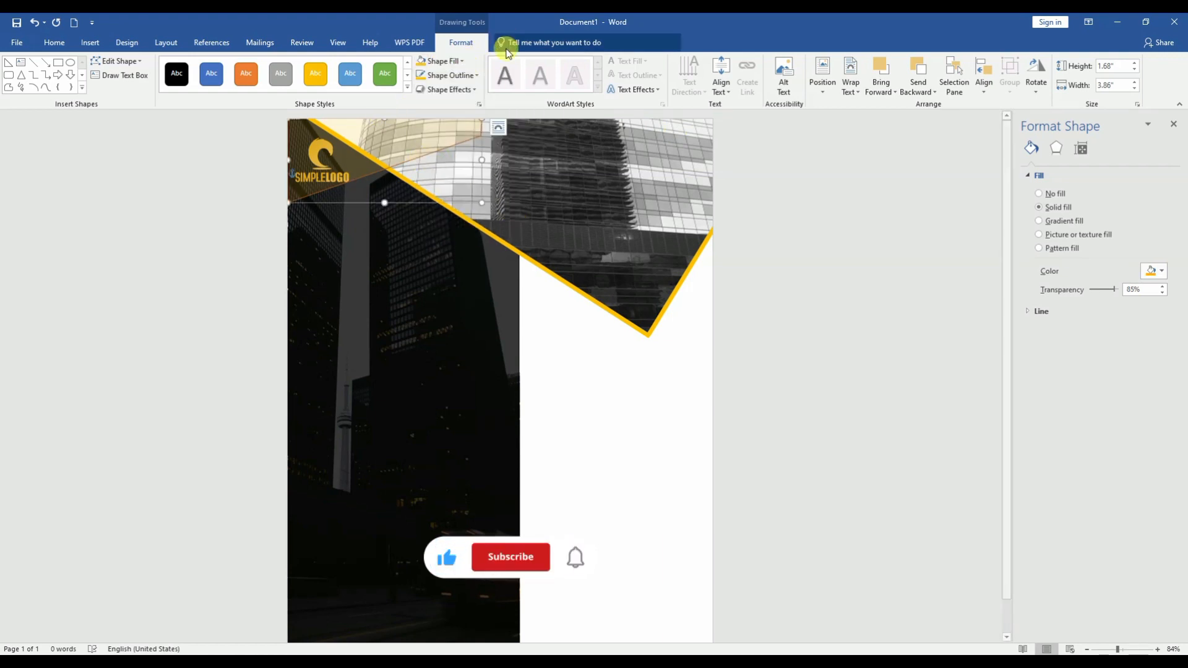
left_click(476, 75)
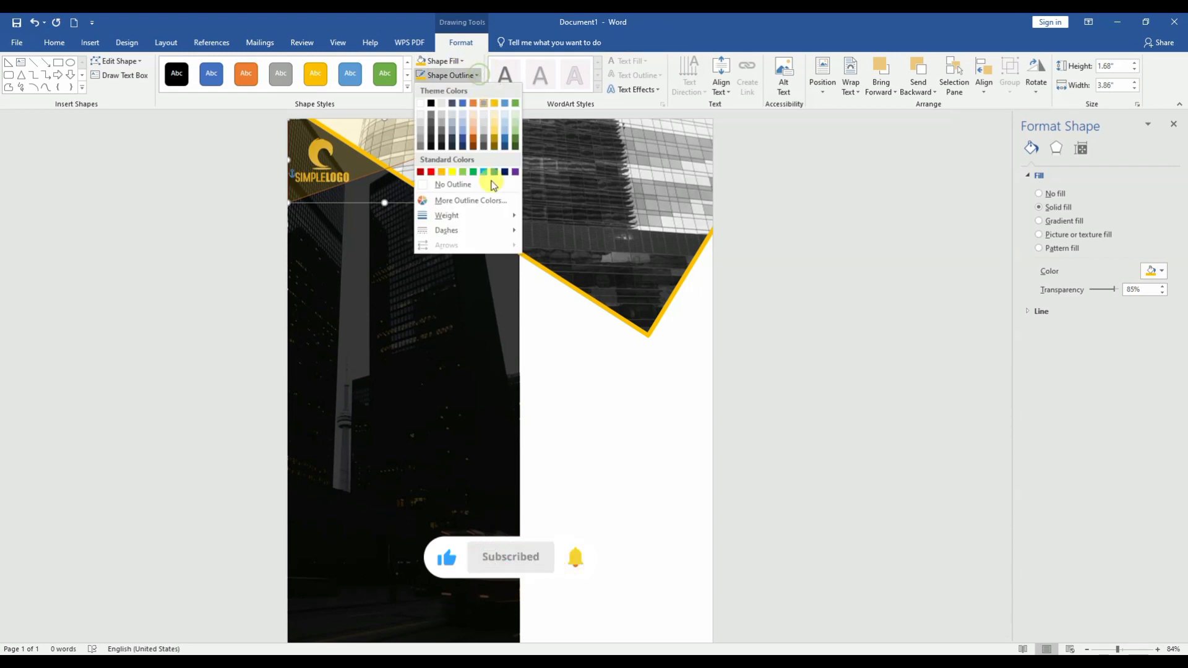
left_click(473, 186)
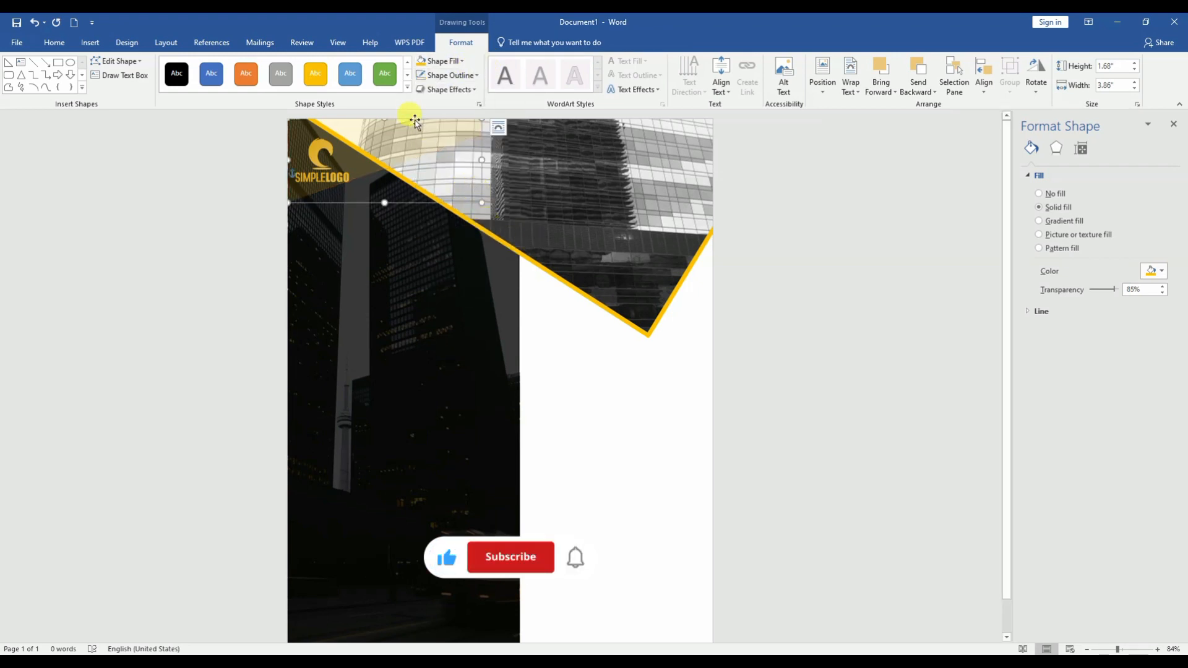
Change the slanted shape's fill to a darker orange theme shade and widen the shape rightward to about 5.28"
left_click(441, 61)
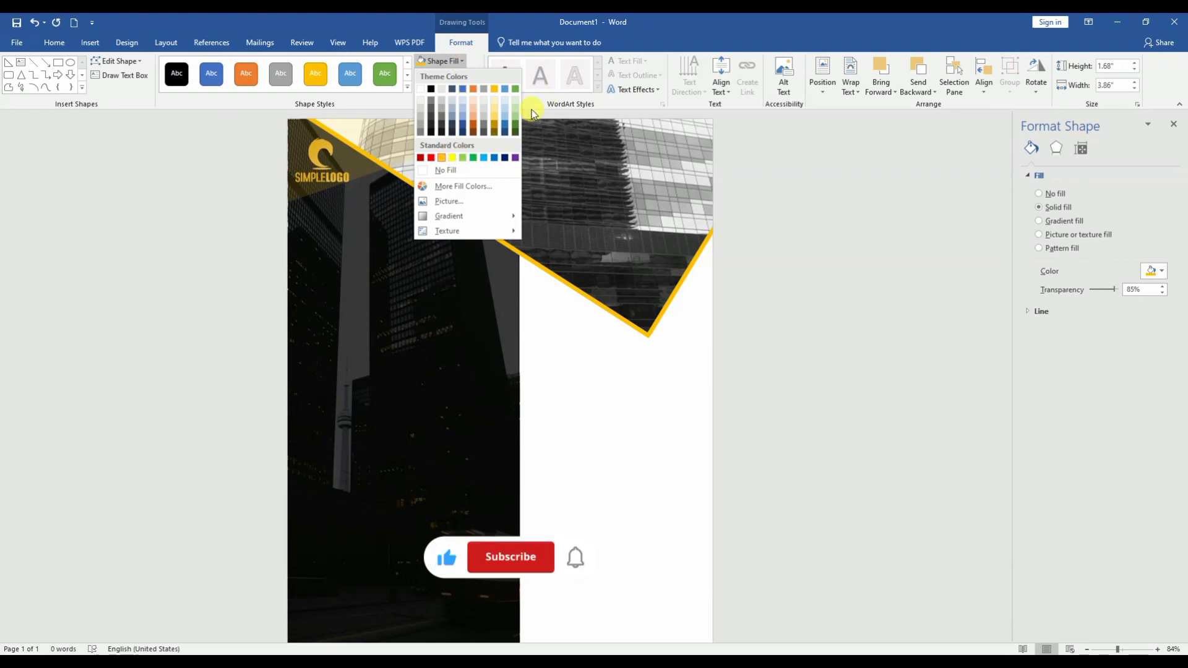
left_click(476, 128)
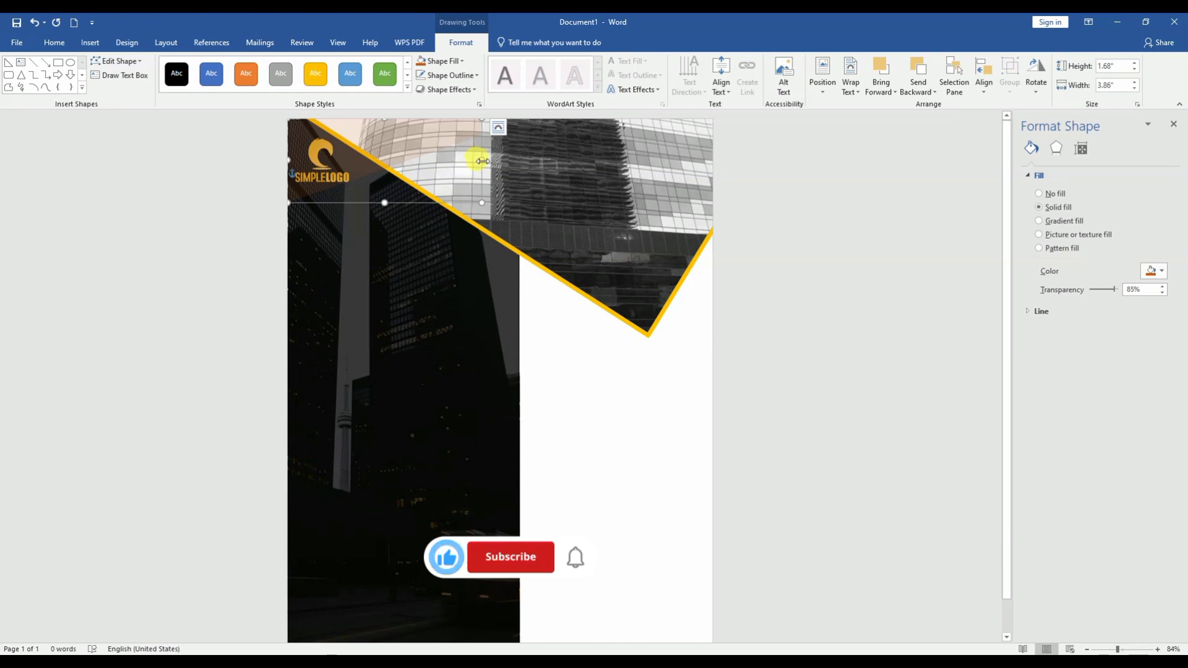
left_click_drag(482, 161, 553, 147)
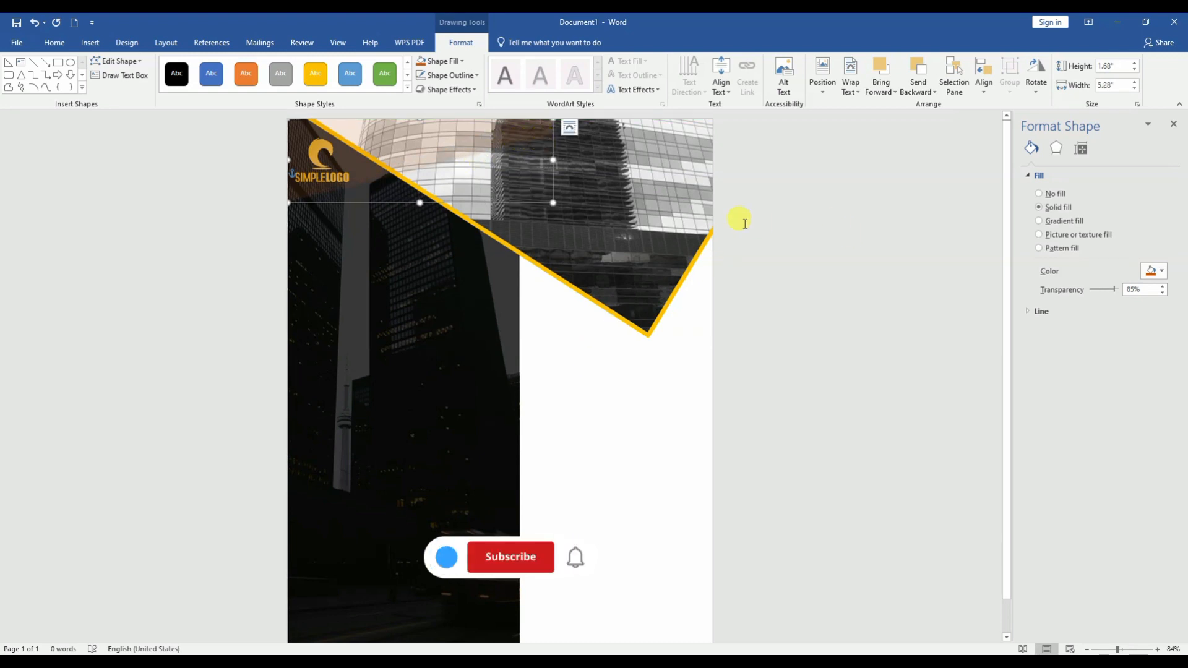
Send the slanted orange shape one level backward in the stacking order
left_click(340, 154)
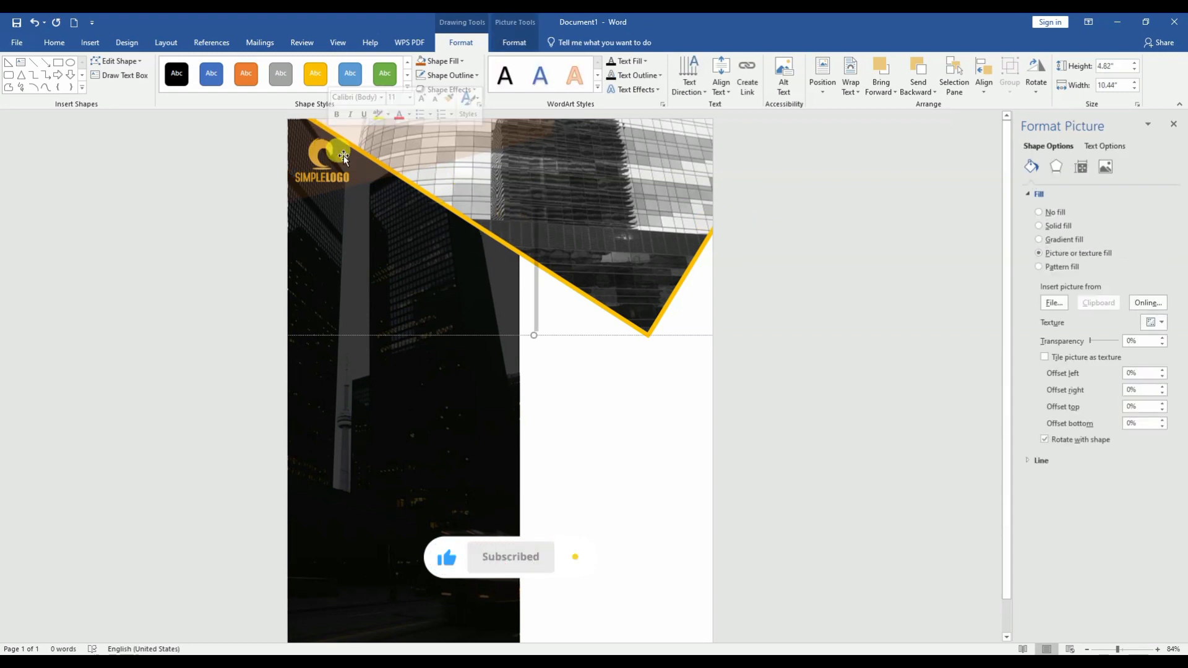
left_click(371, 153)
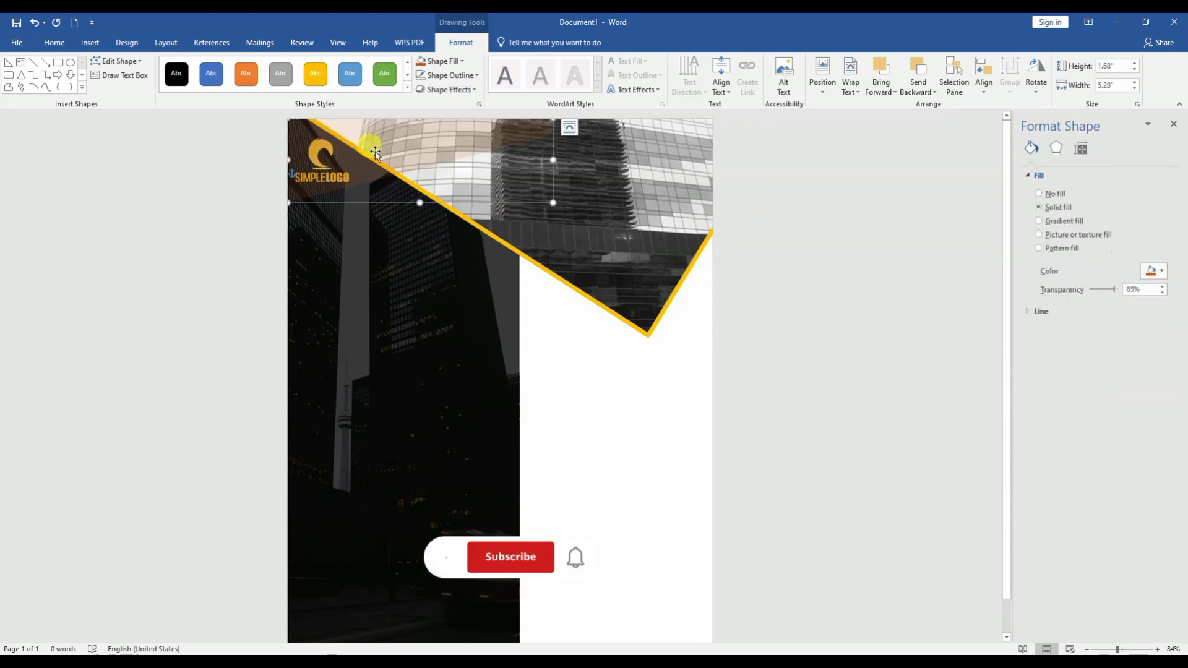
right_click(375, 153)
mouse_move(478, 283)
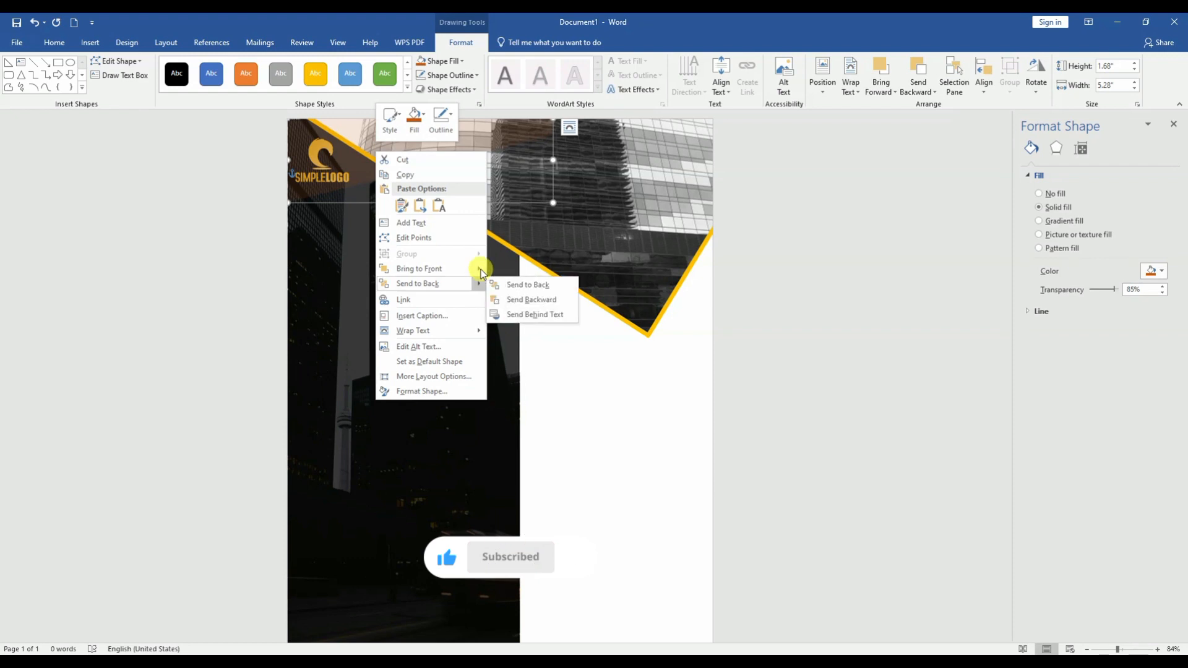
left_click(513, 300)
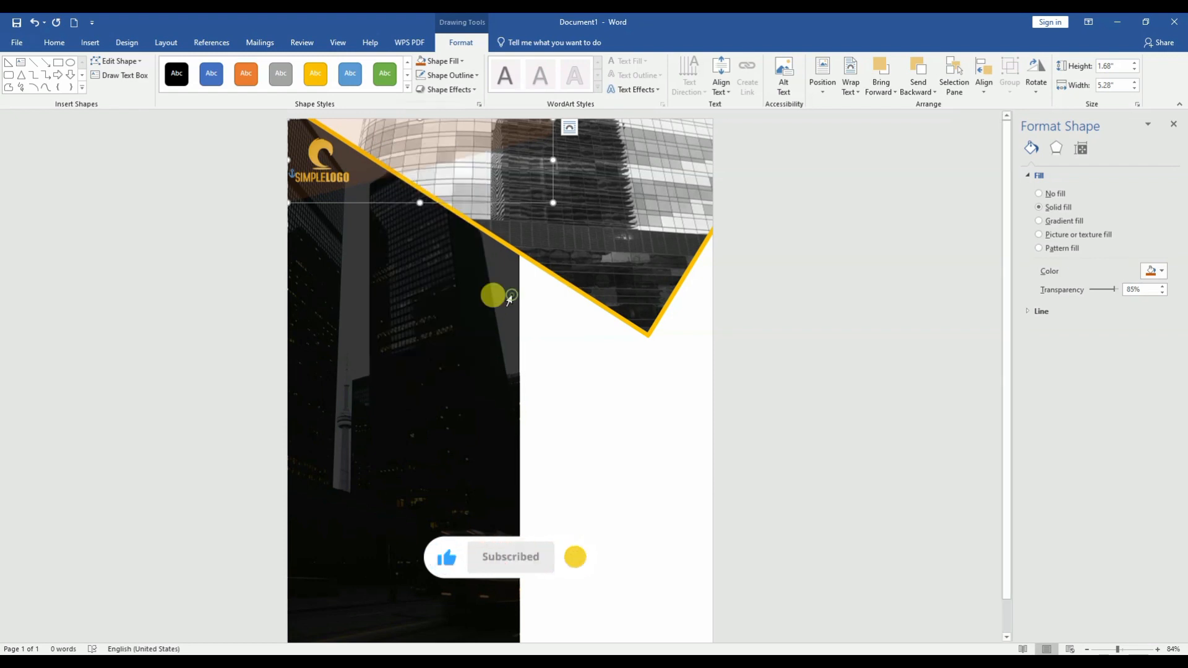
Set the slanted orange shape's fill transparency to 39%
right_click(358, 135)
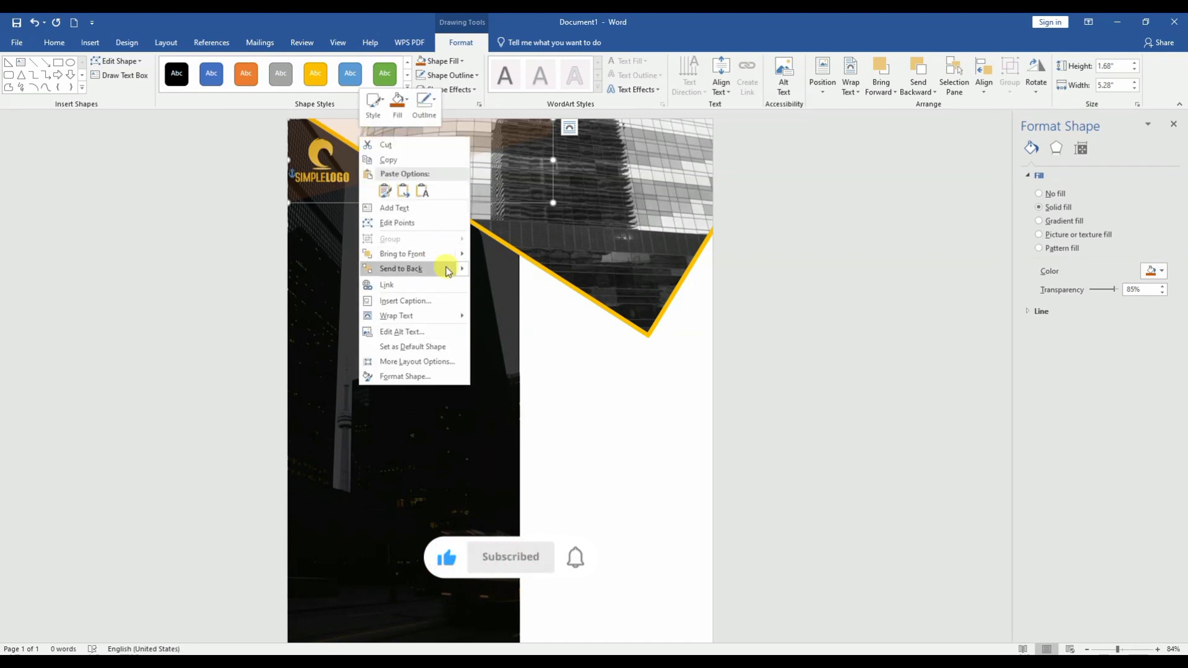
mouse_move(461, 271)
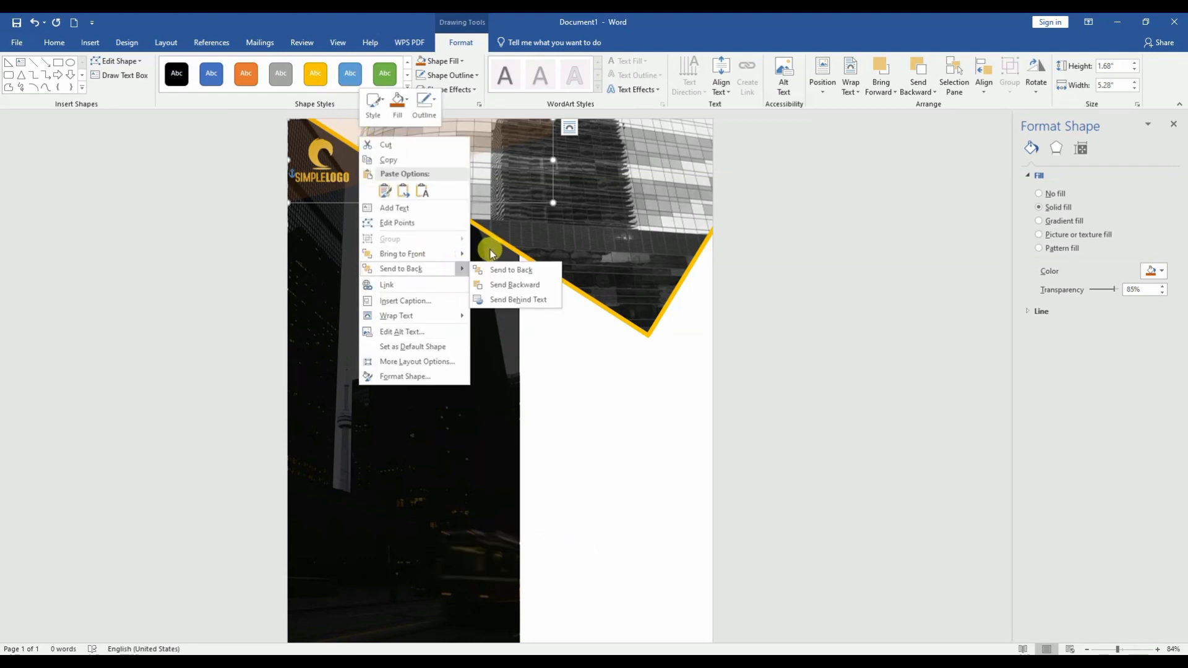
left_click(533, 174)
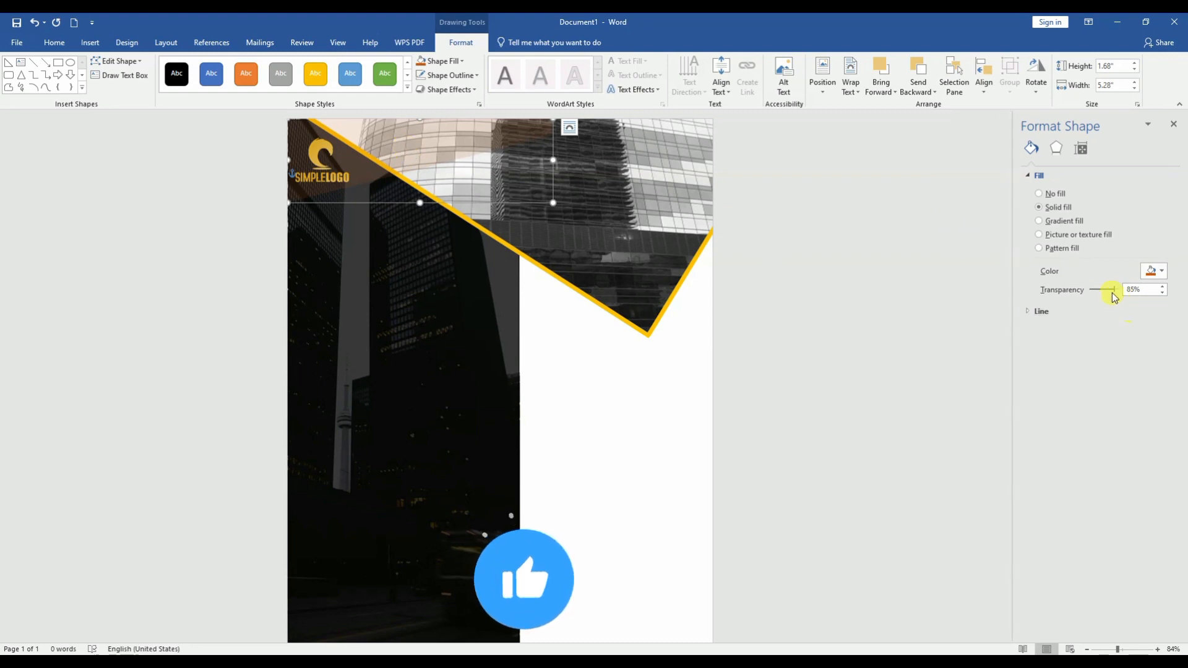
left_click_drag(1117, 295, 1106, 300)
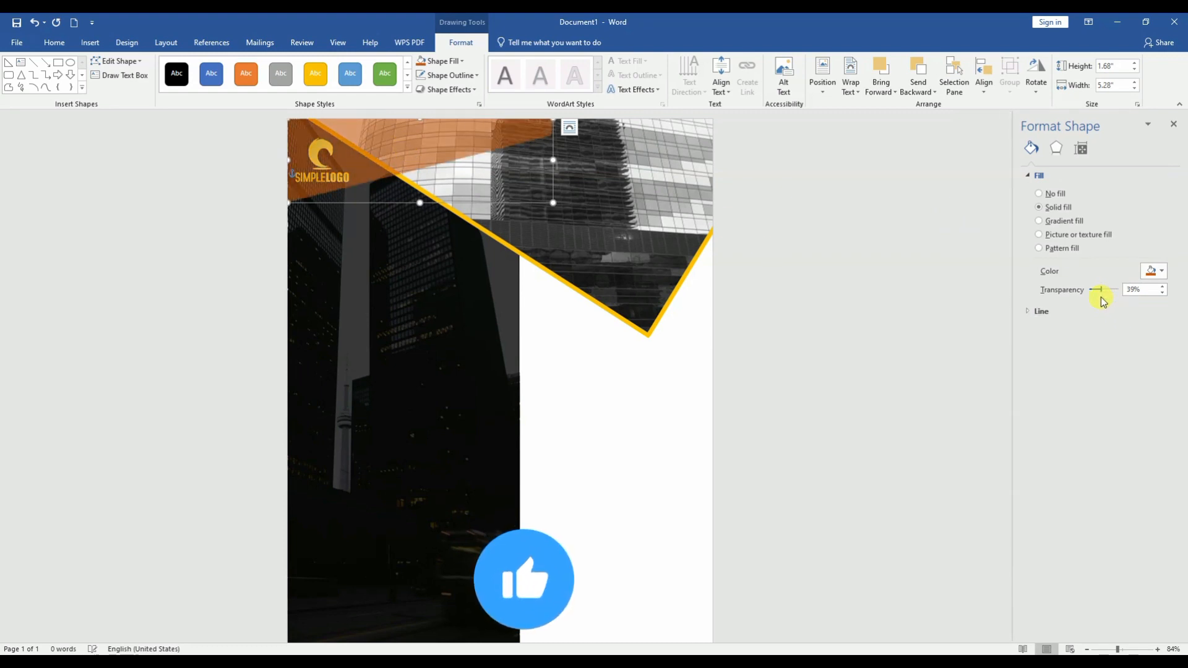
Try sending the orange shape another level backward, and undo that reordering
right_click(358, 144)
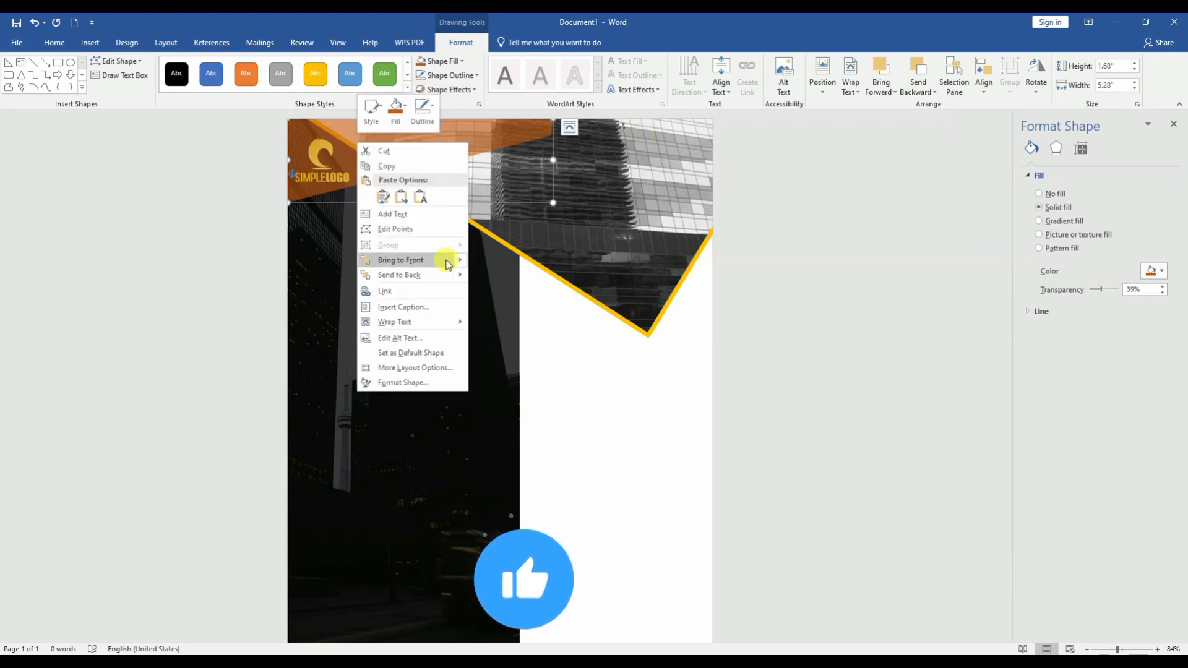
mouse_move(458, 274)
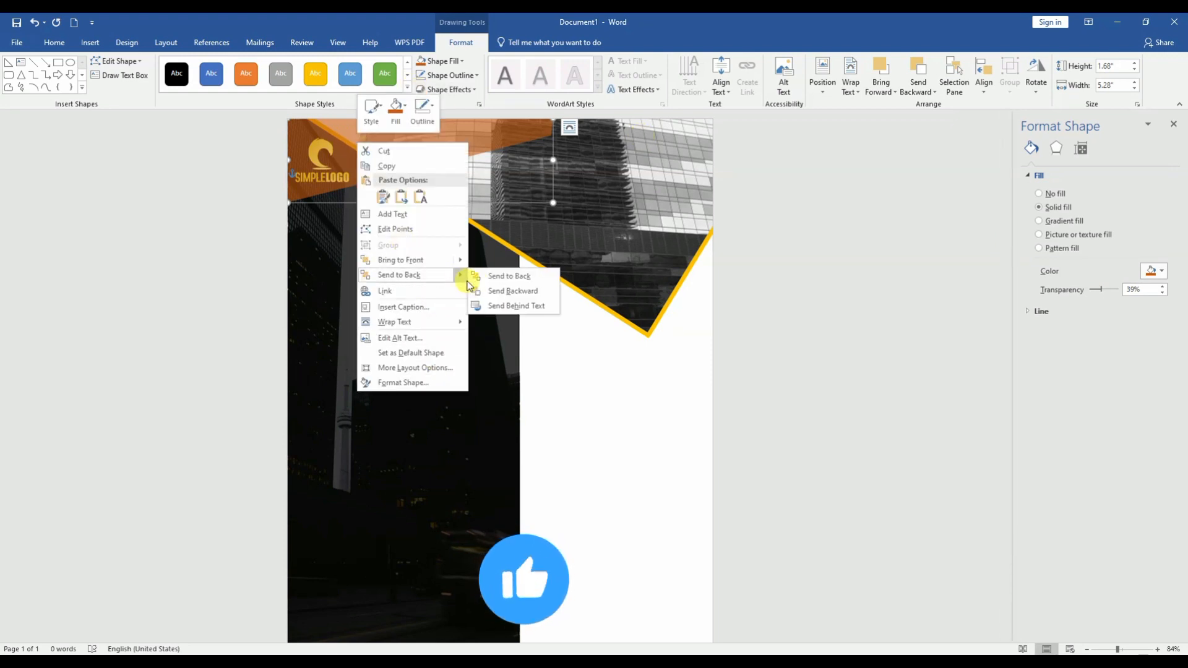
left_click(497, 291)
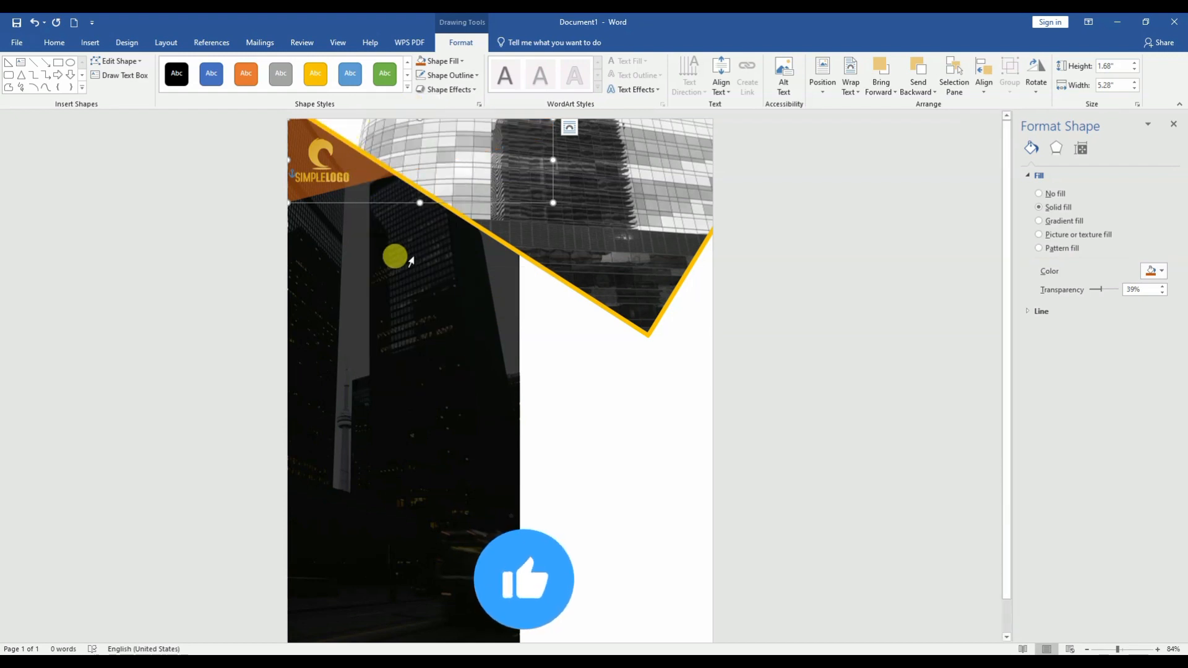
key("ctrl+z")
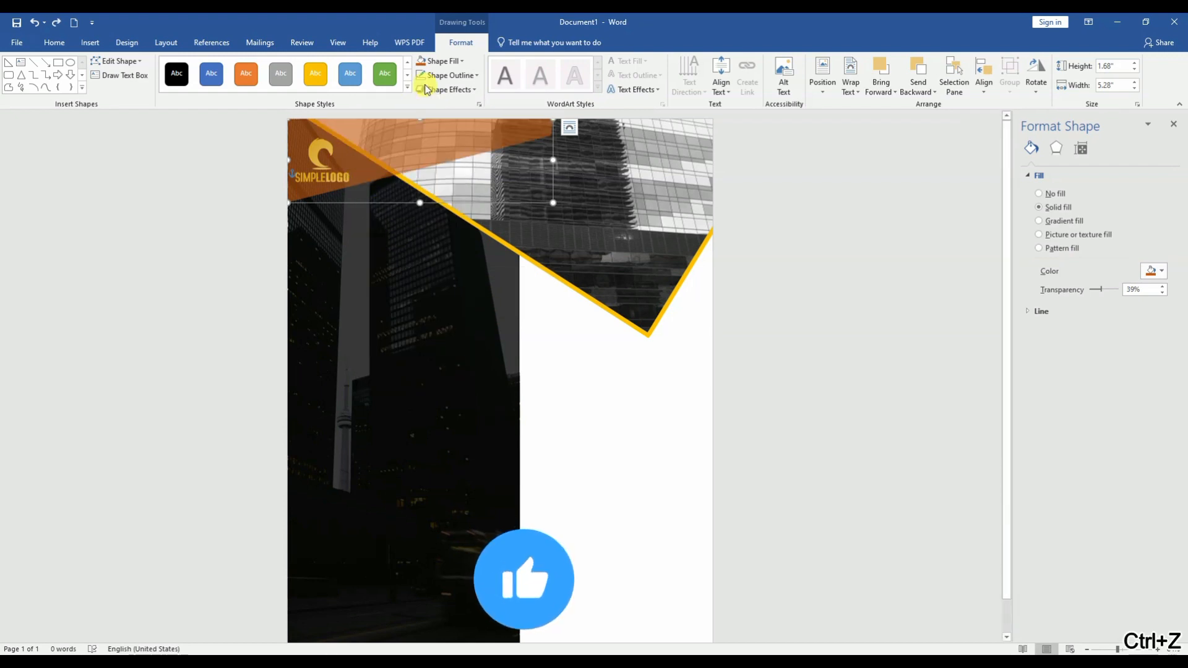
Move the orange shape down and right, clear of the logo, and bring the logo to the front
left_click_drag(424, 151, 475, 272)
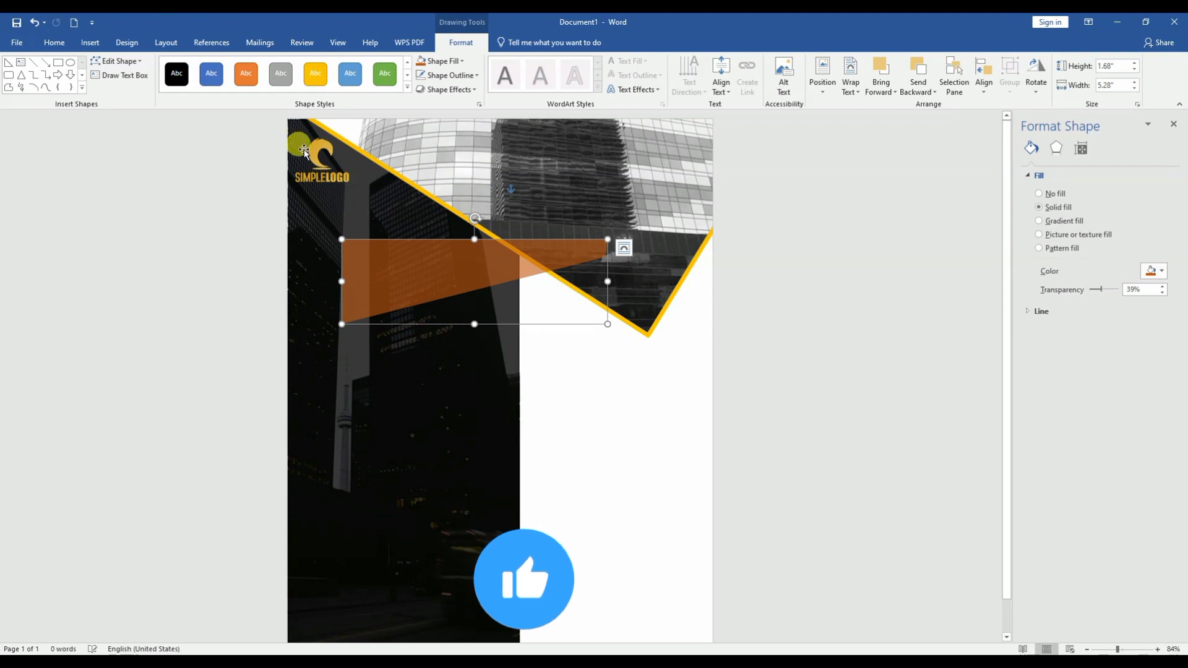
left_click(316, 160)
right_click(316, 161)
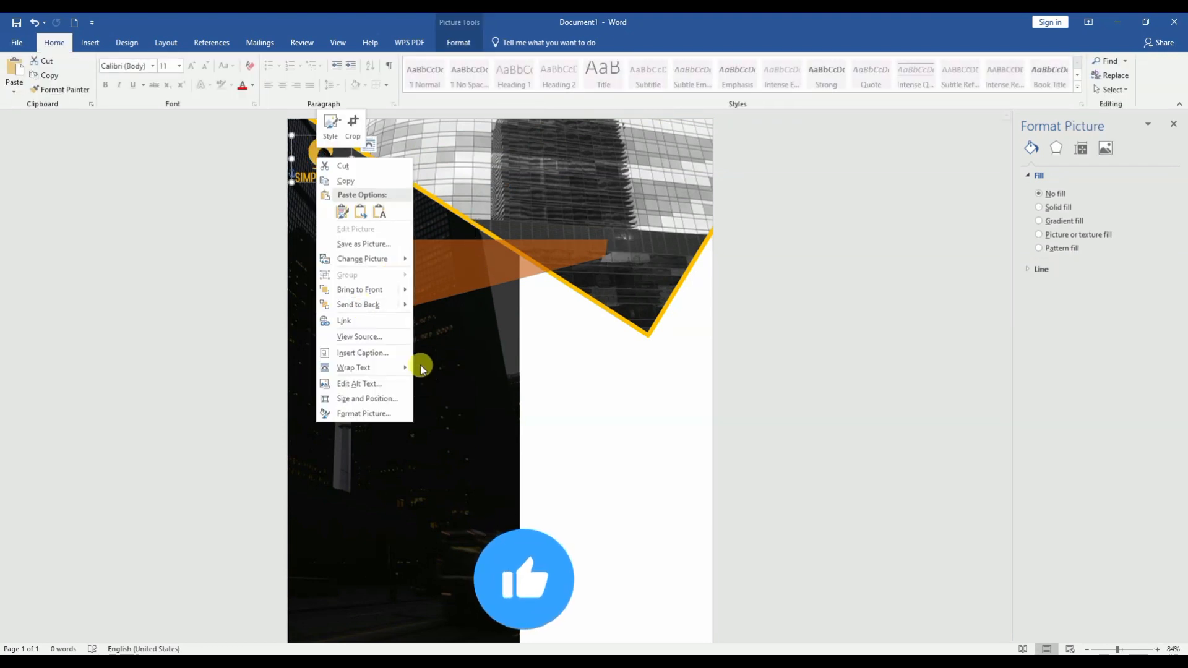
mouse_move(397, 290)
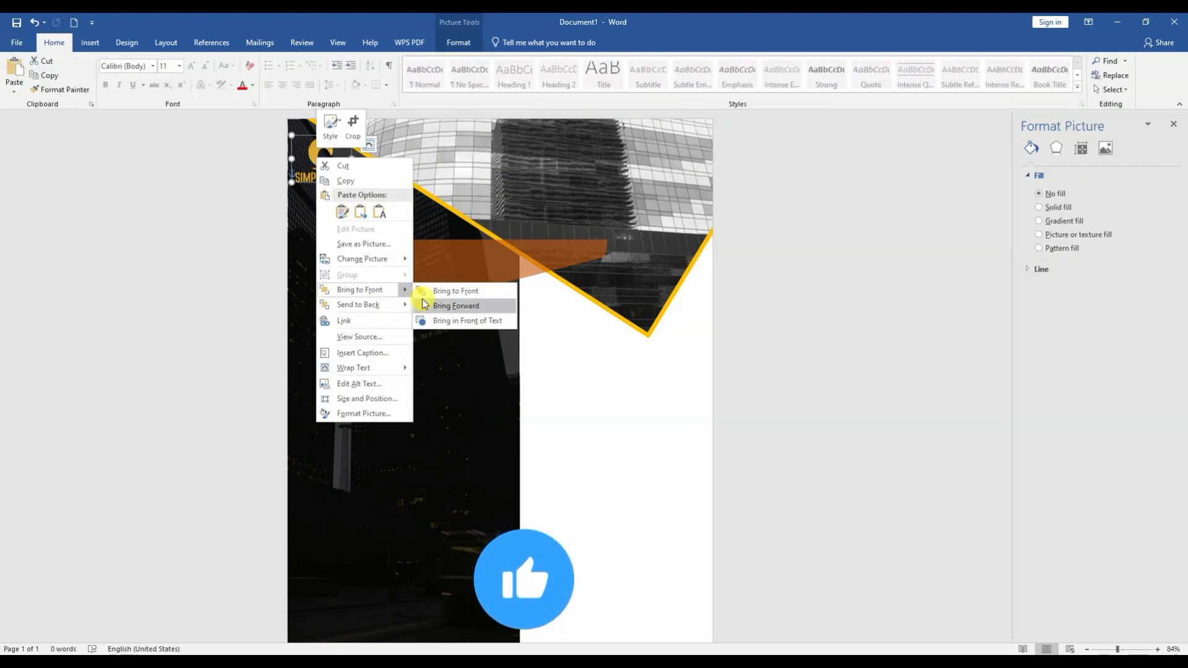
left_click(456, 291)
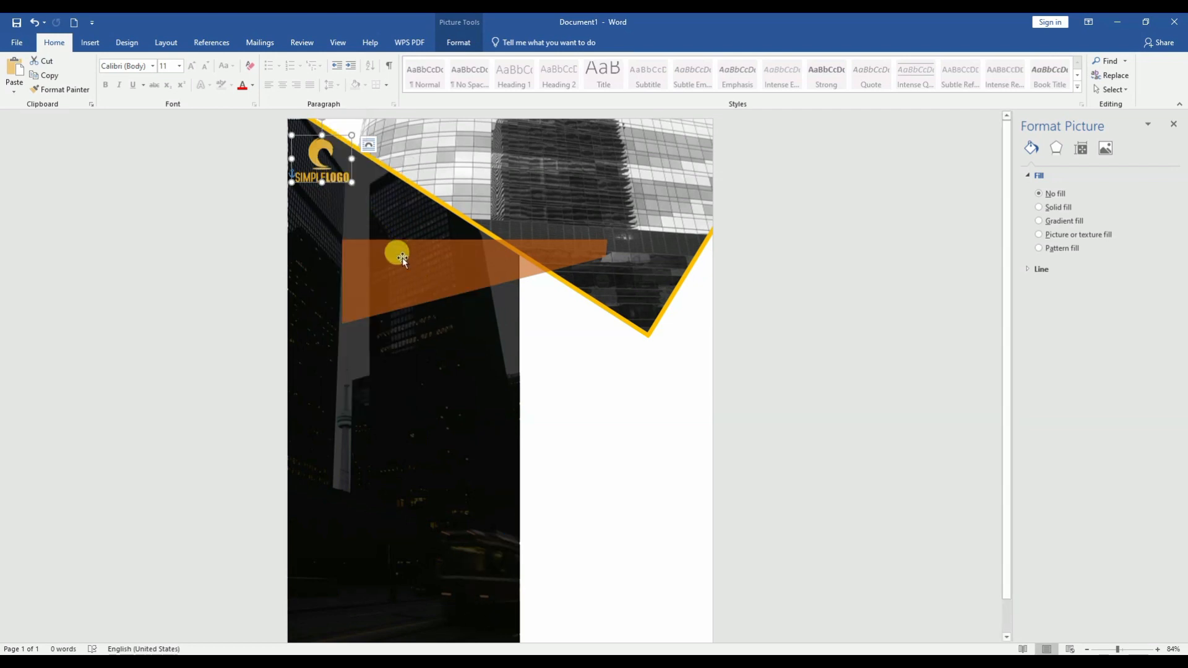
Move the orange shape back into the page's top-left corner behind the logo and set its fill transparency to 15%
left_click_drag(402, 257, 339, 131)
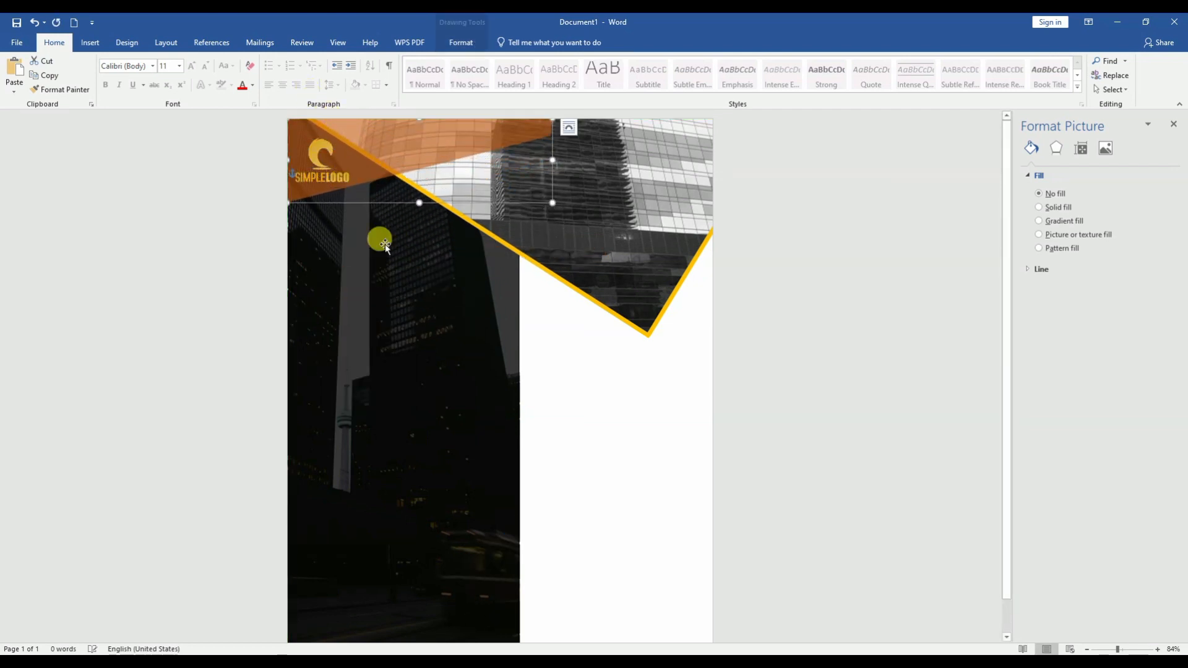
left_click(432, 133)
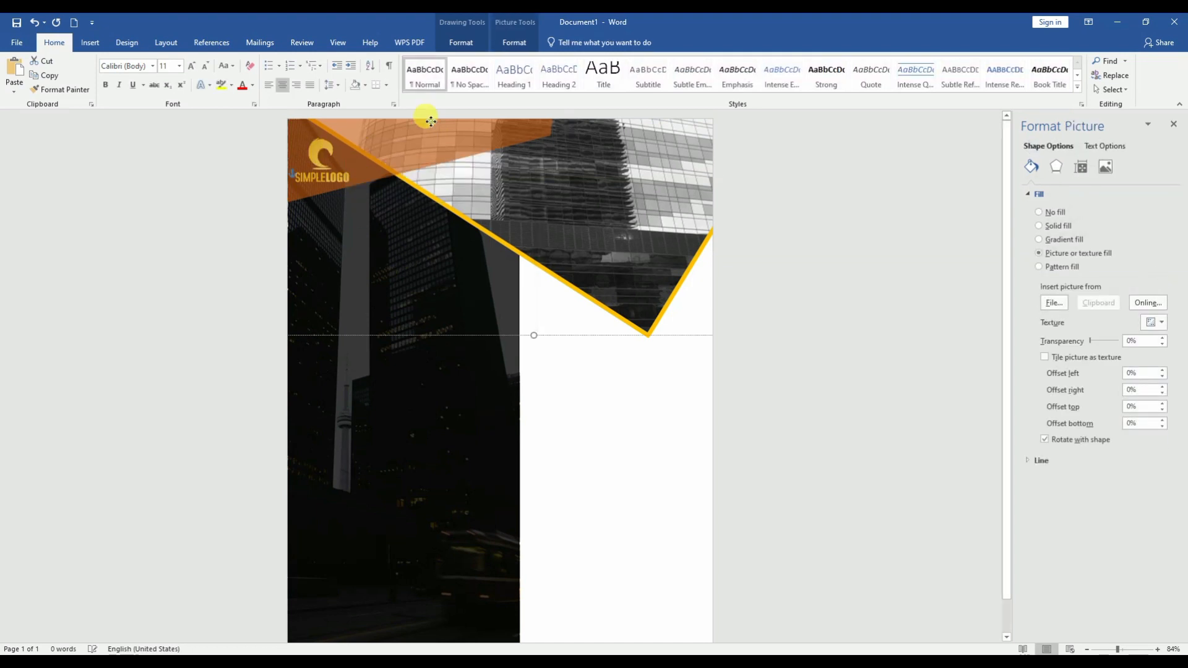
left_click(430, 121)
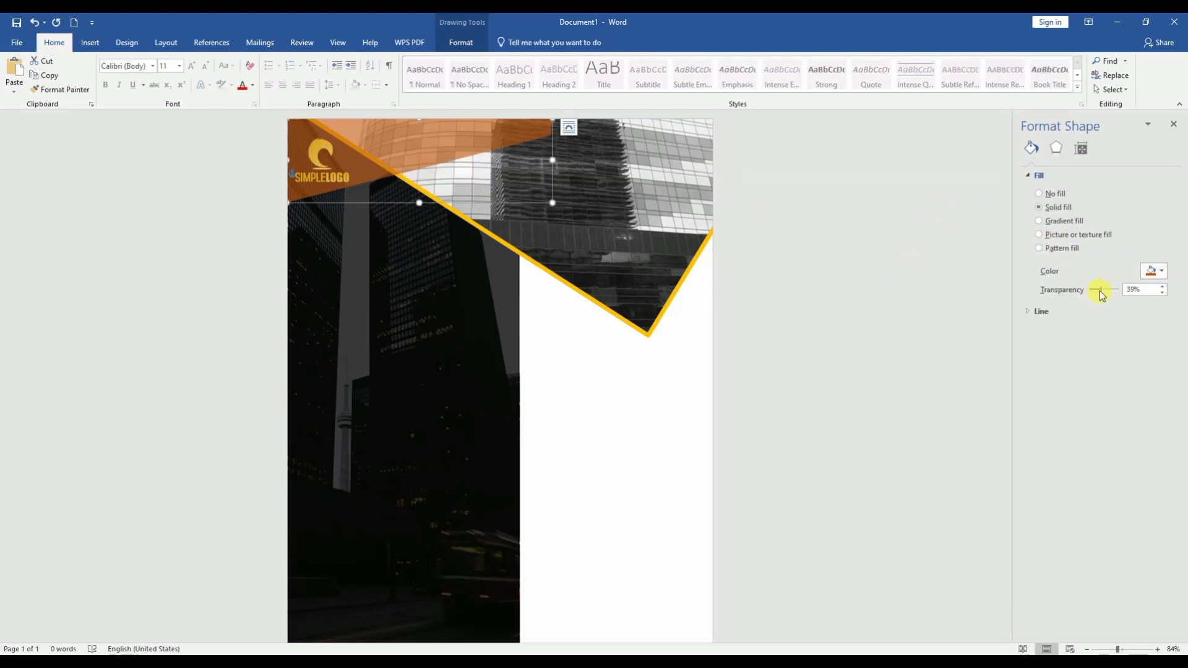
left_click_drag(1114, 291, 1094, 293)
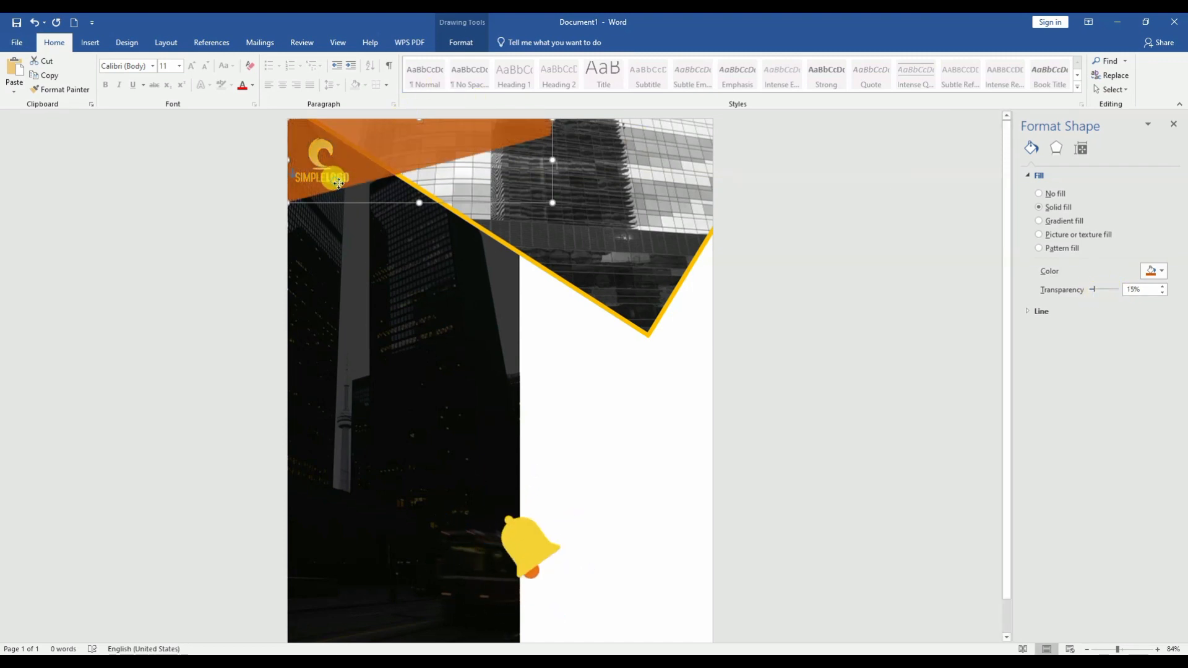
Move the logo down onto the dark skyscraper photo, just below the slanted orange shape
left_click_drag(335, 182, 346, 230)
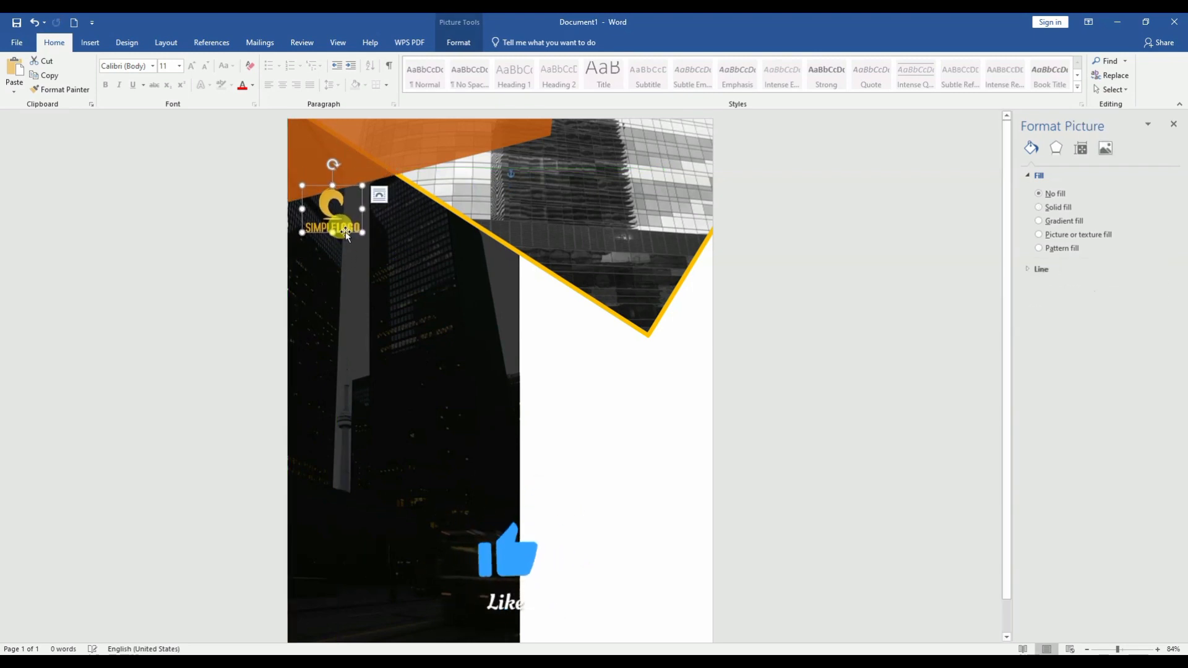
left_click(397, 307)
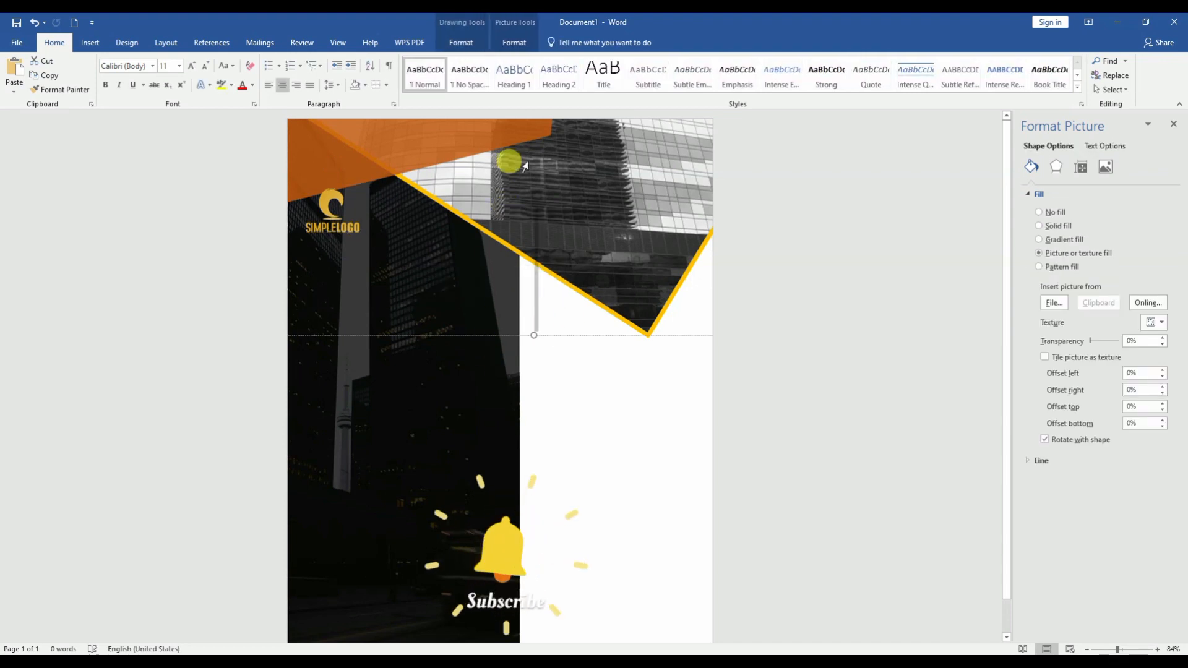
left_click(632, 335)
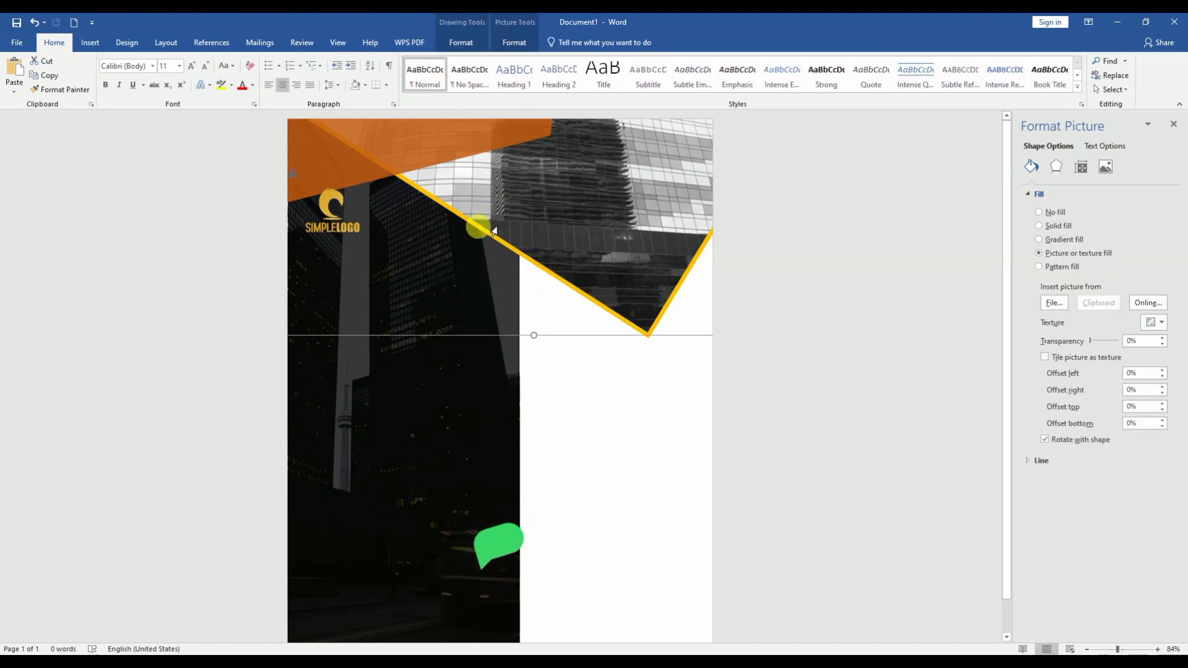
Draw a rectangle about 1.11" high and 3.8" wide on the dark photo, just below the logo
left_click(87, 43)
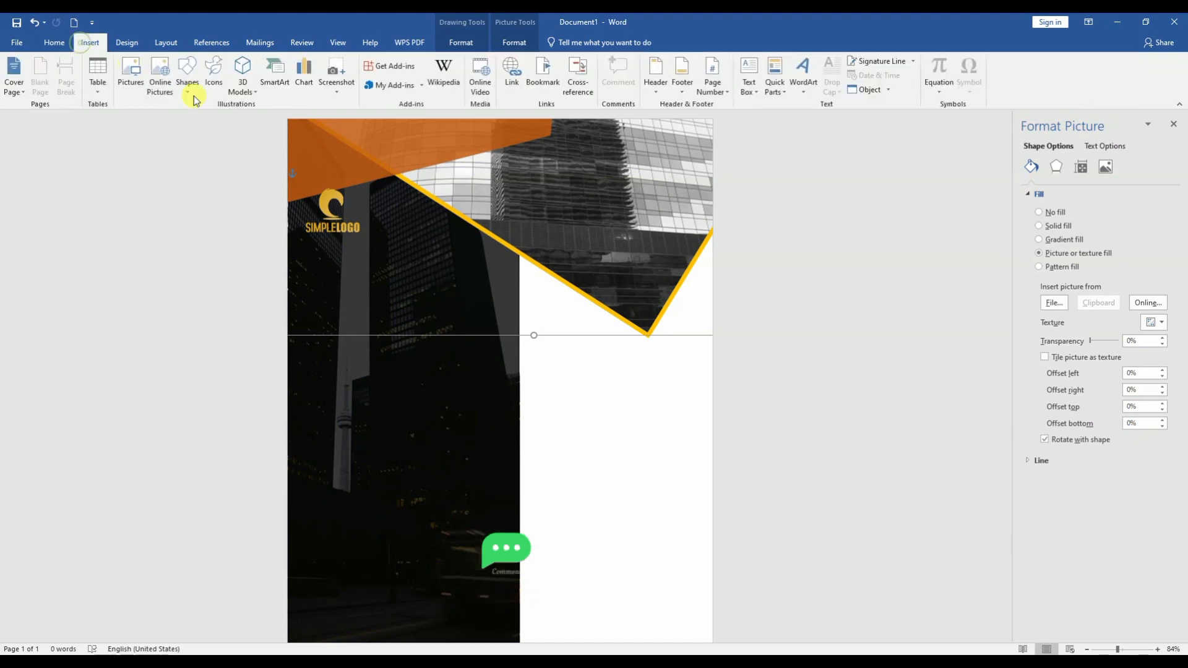
left_click(187, 81)
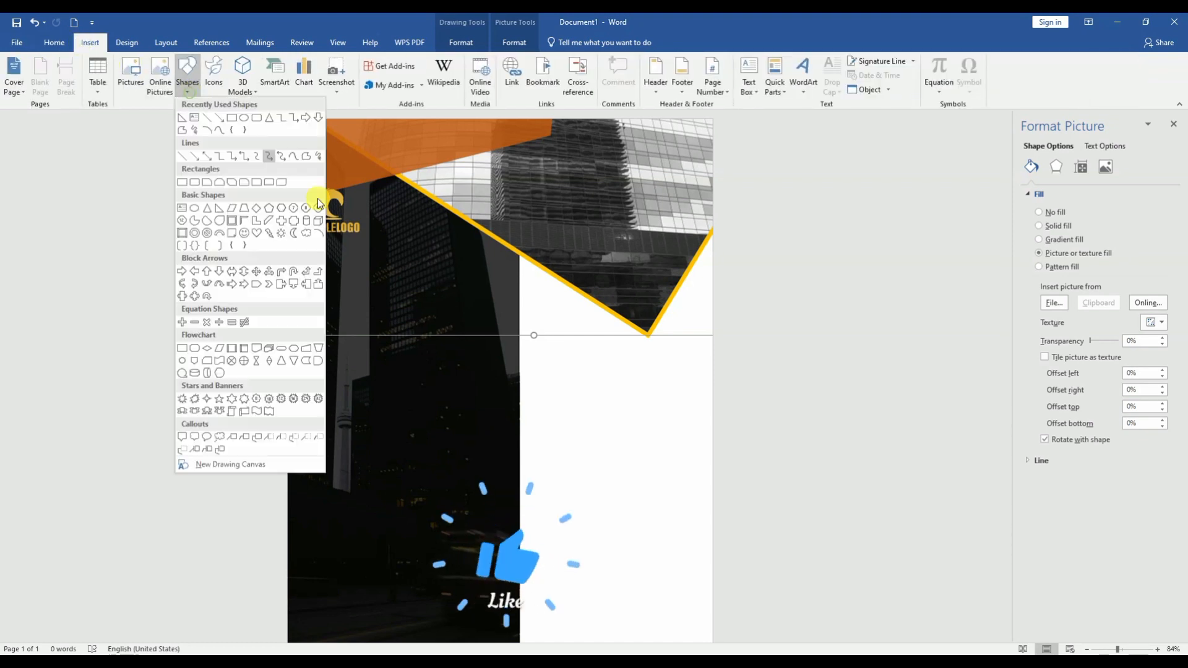
left_click(231, 118)
left_click_drag(312, 261, 508, 316)
Add the text "Digital CREATIVE Agency Our" inside the new rectangle
right_click(412, 298)
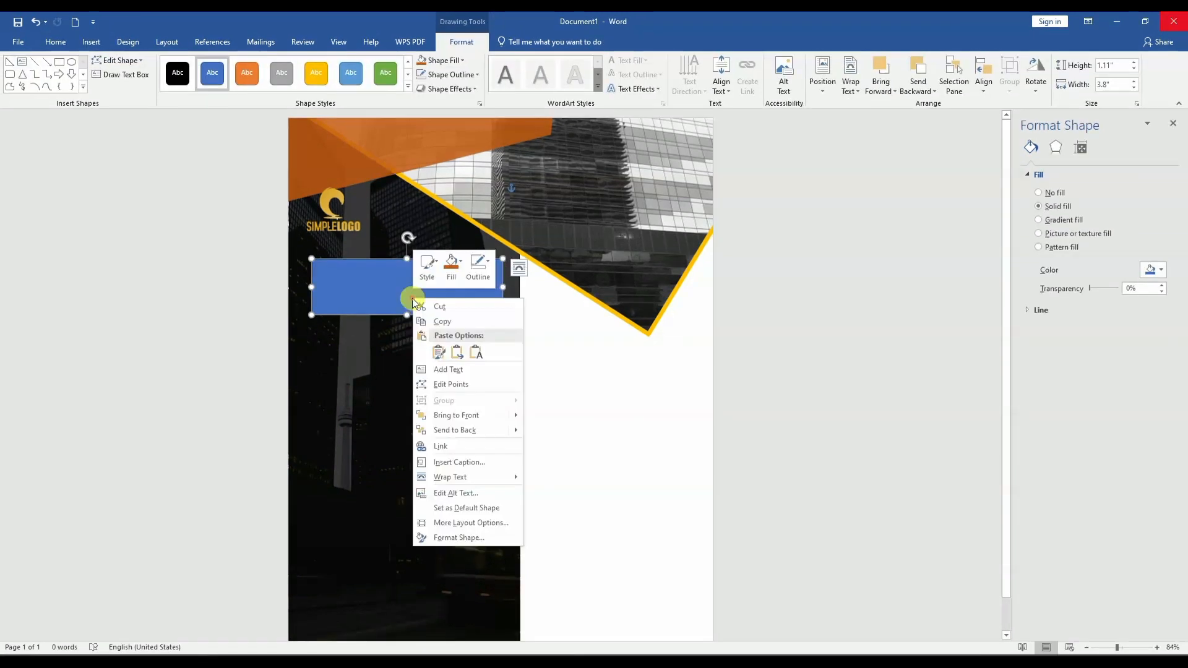
left_click(484, 373)
type("D")
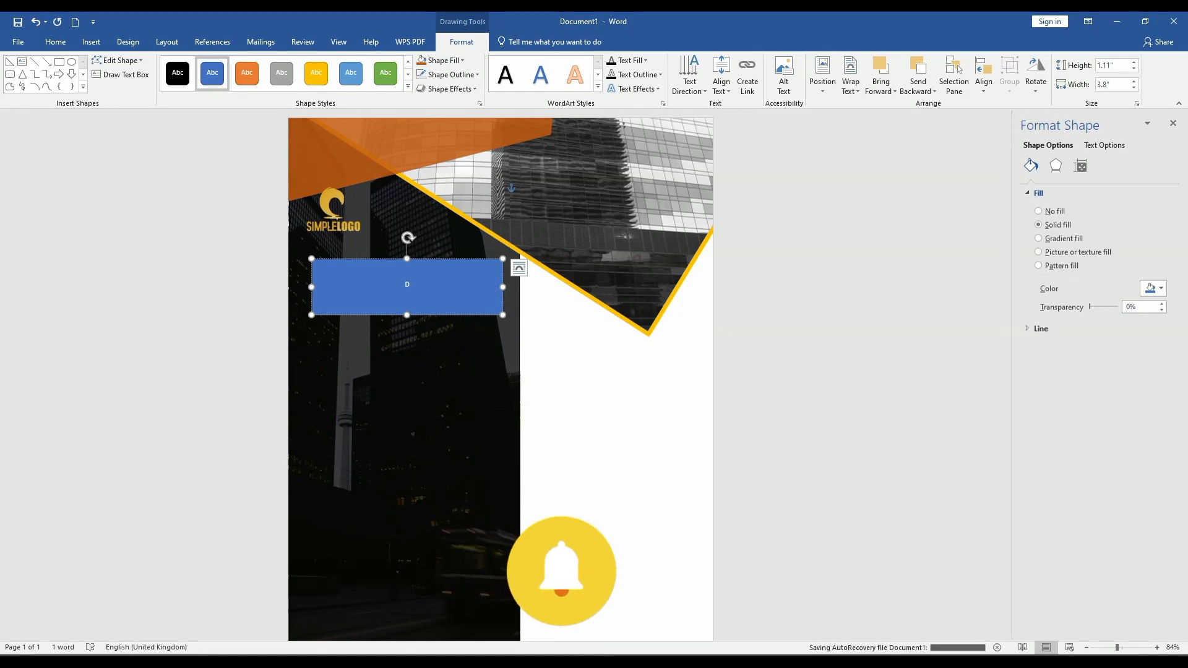
type("igital ")
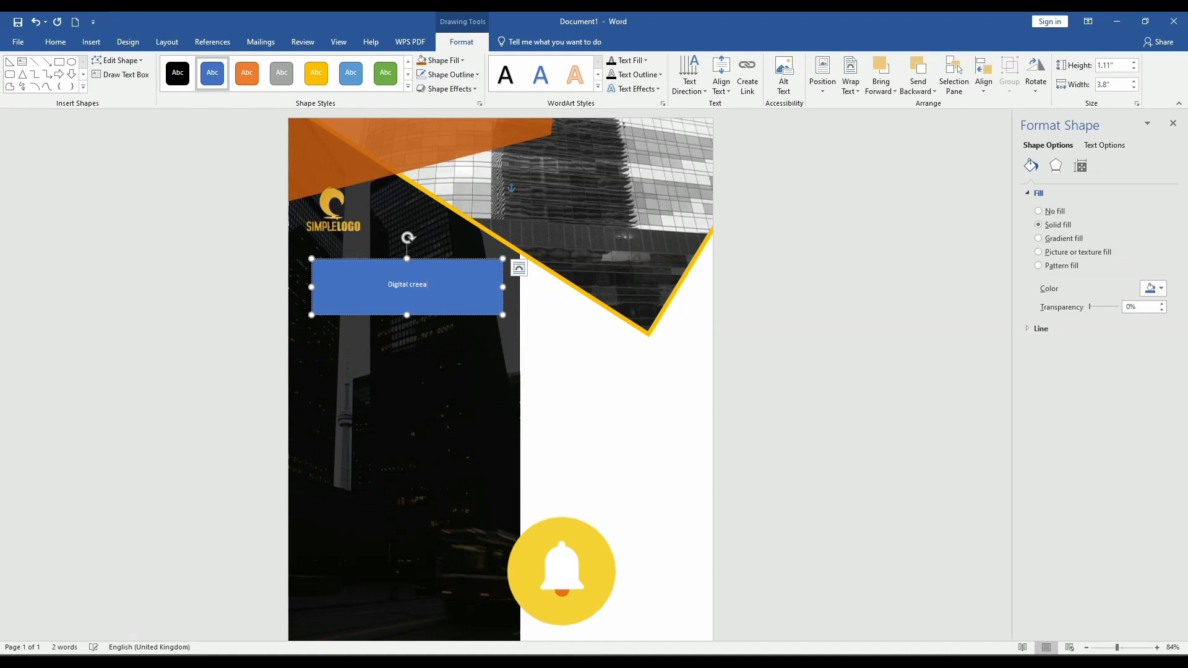
type("creea")
key("BackSpace")
key("BackSpace")
key("BackSpace")
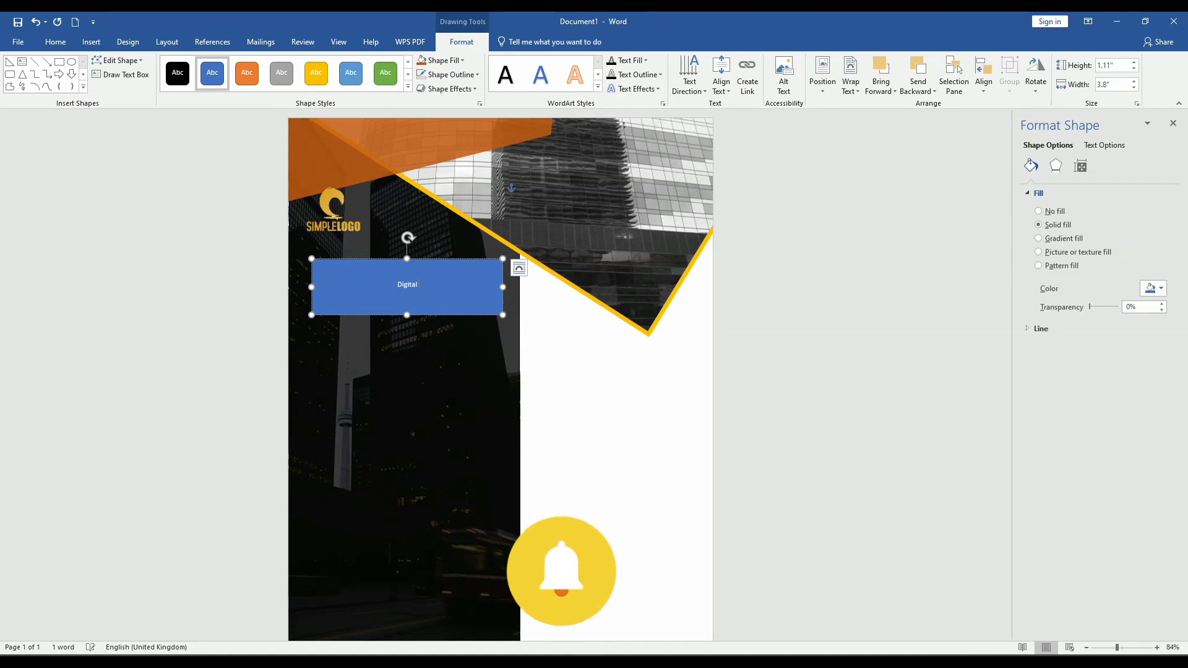
type("CREAT")
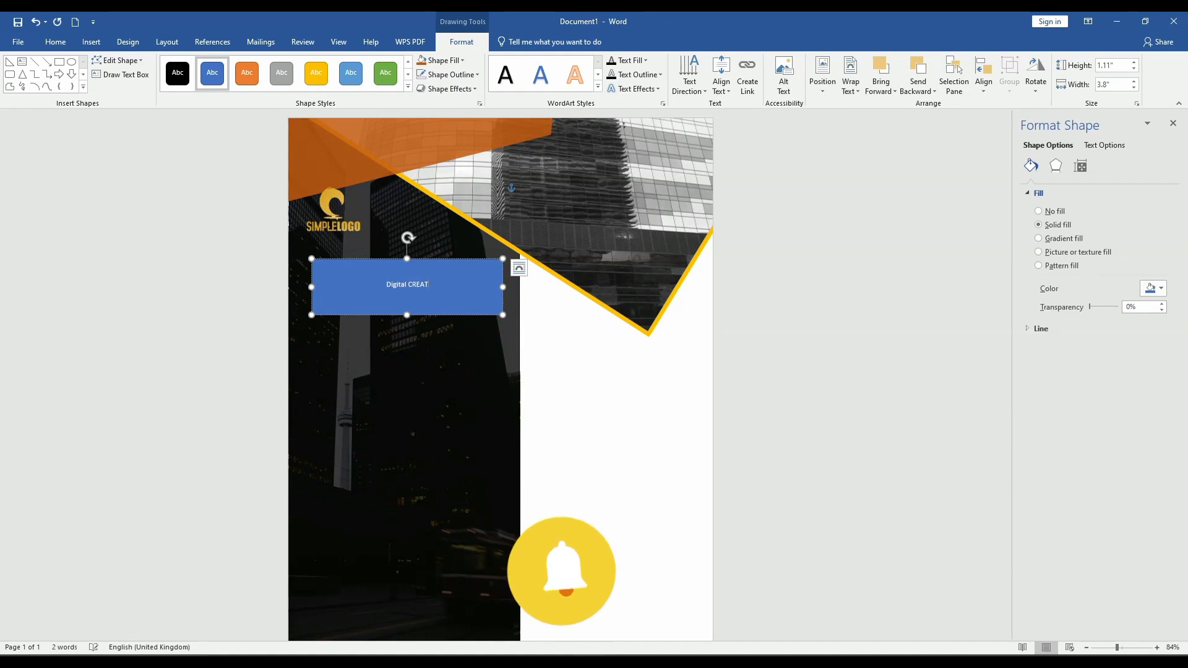
type("IVE")
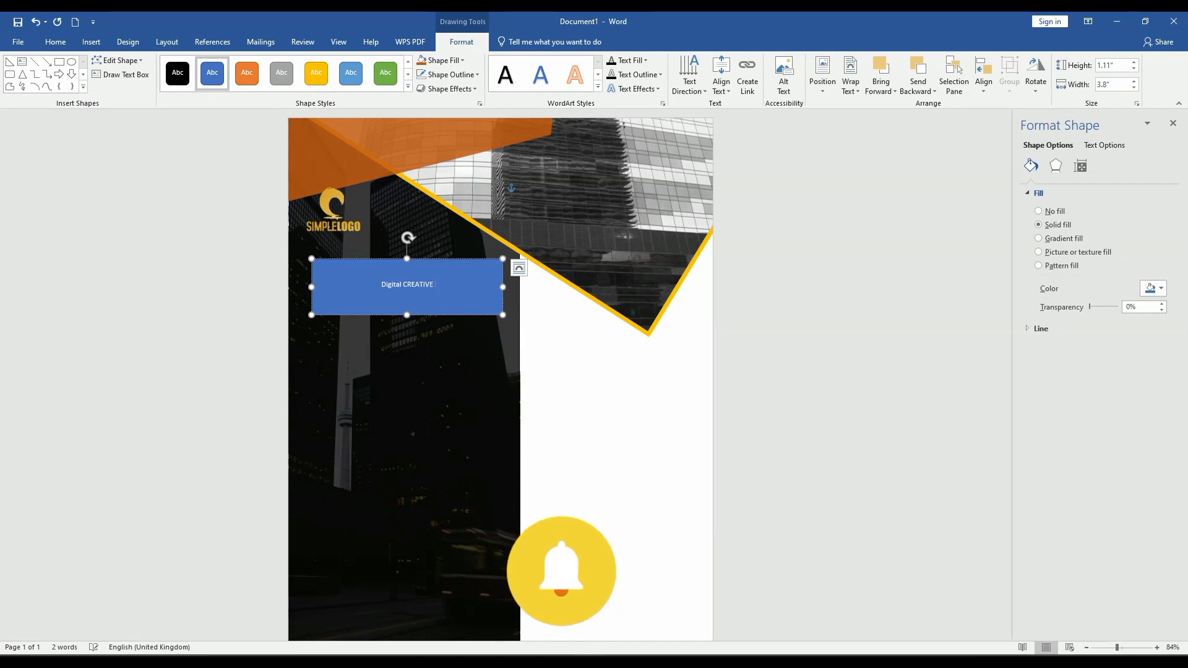
type("aGENC")
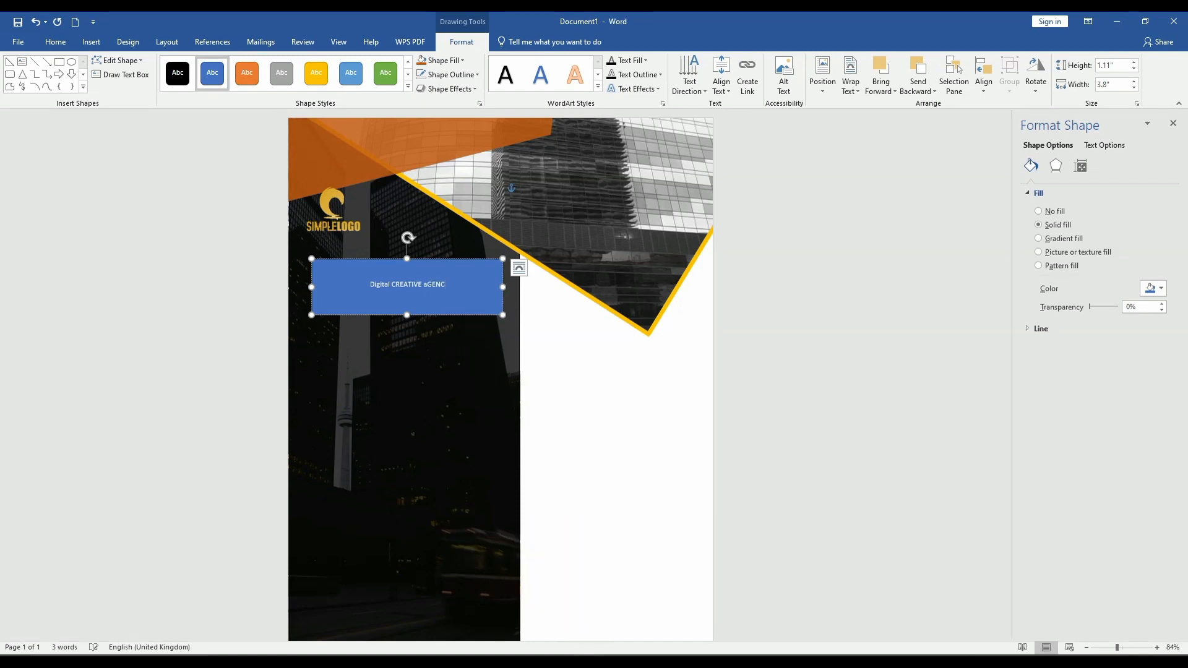
type("y O")
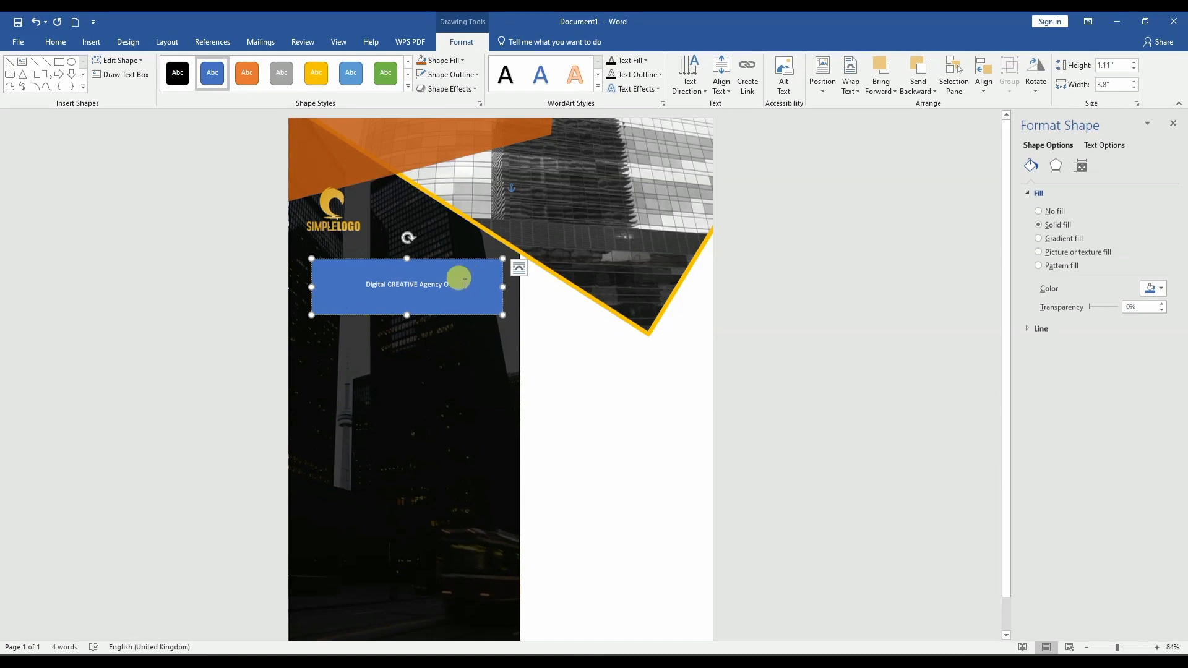
type("UR")
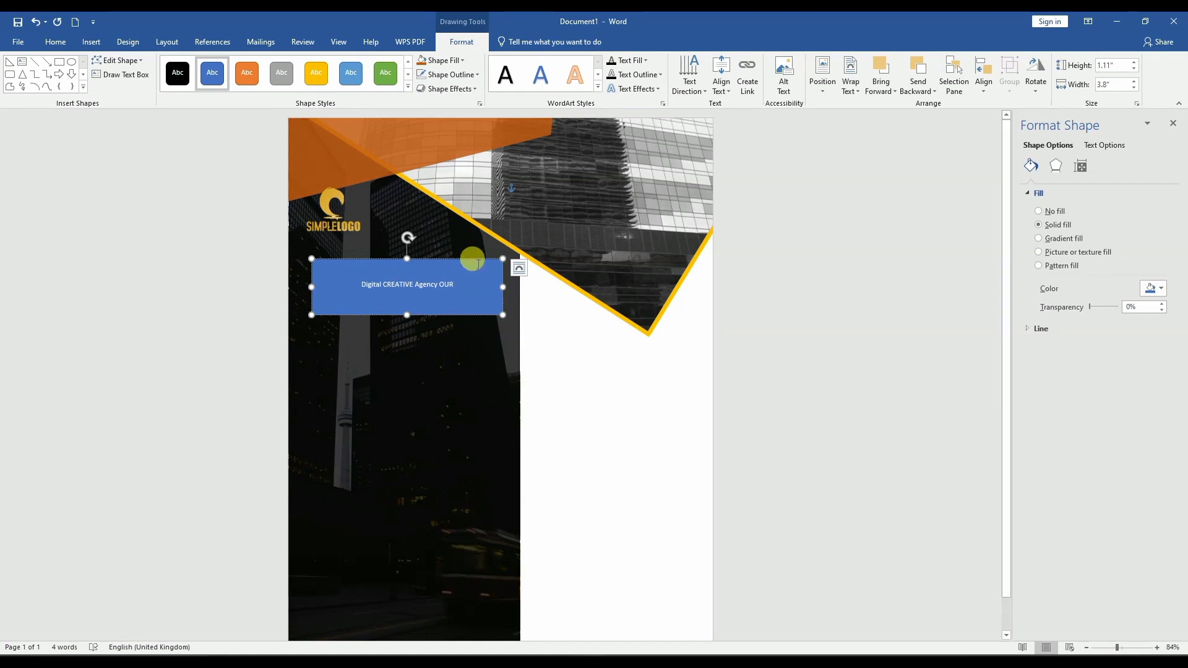
key("BackSpace")
key("BackSpace")
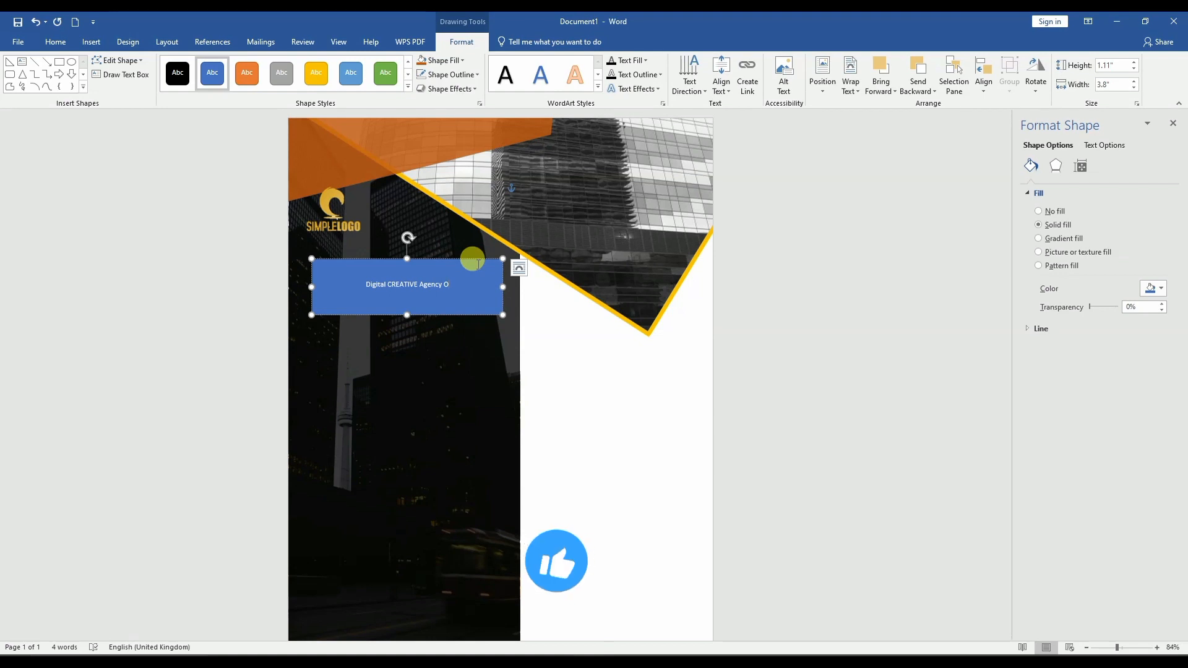
type("ur")
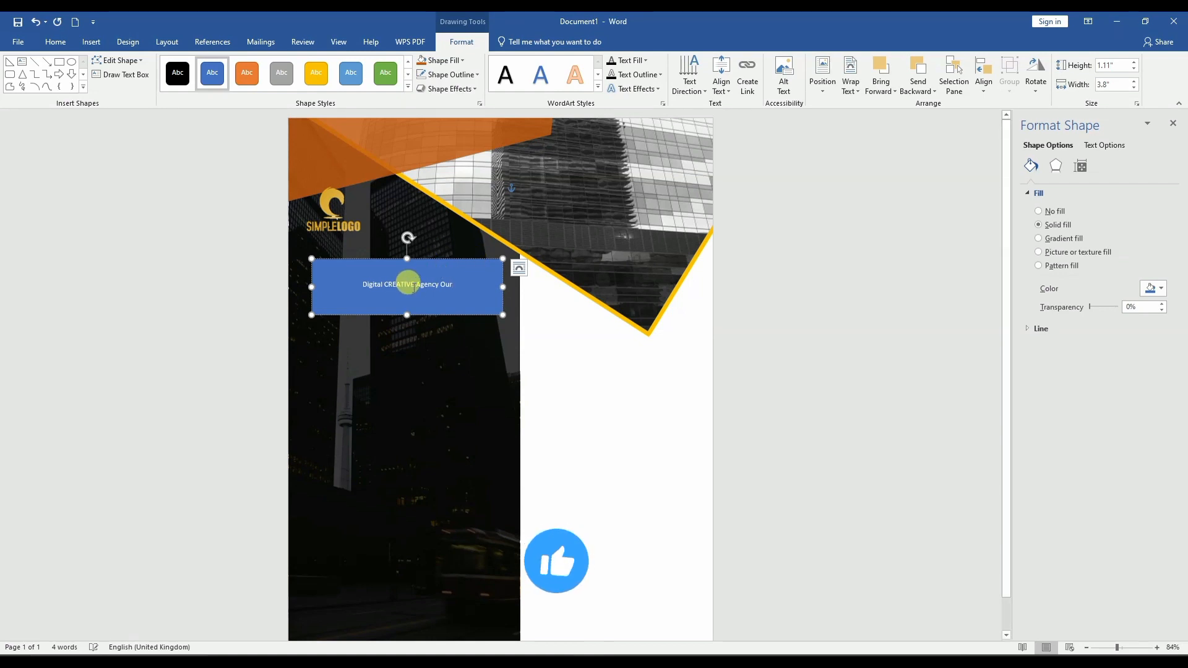
Rewrite the all-capitals second word of the rectangle's text as "Creative"
key("BackSpace")
key("BackSpace")
key("BackSpace")
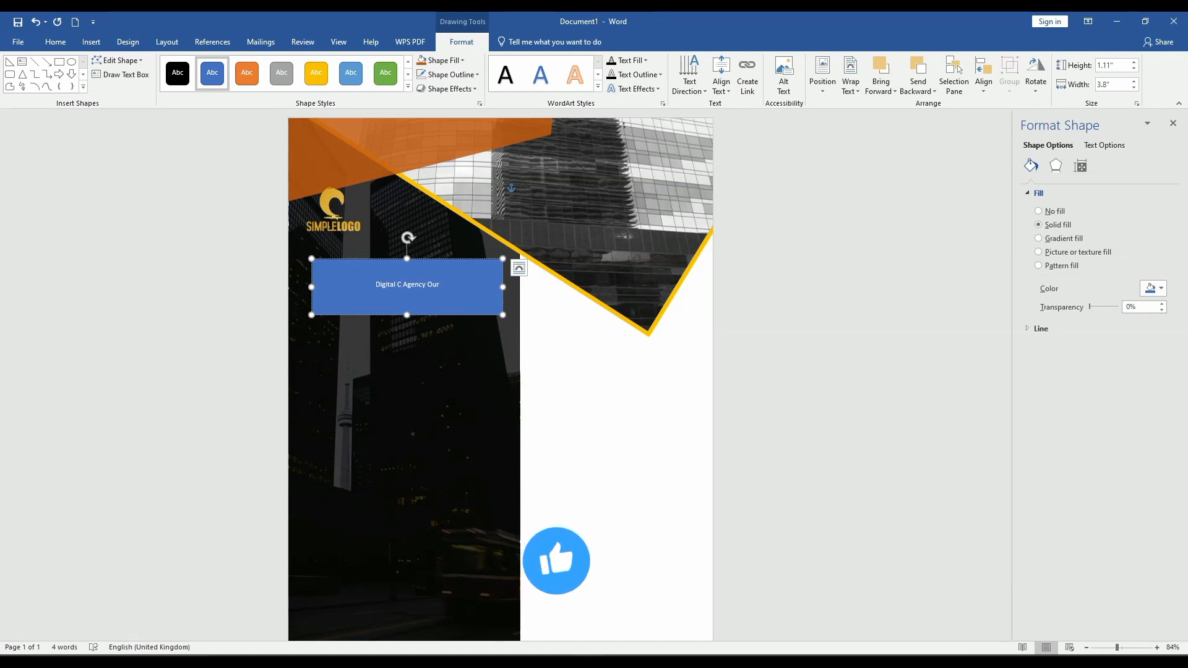
type("reative")
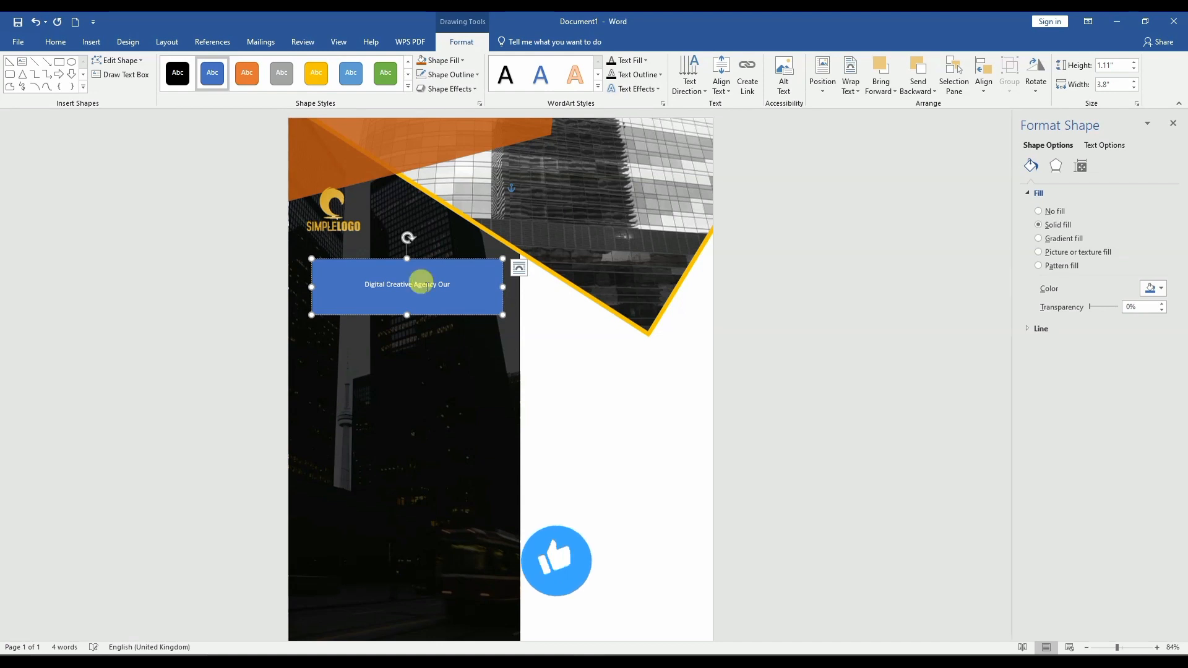
Set all of the rectangle's text to the Gila font at size 16
left_click(378, 315)
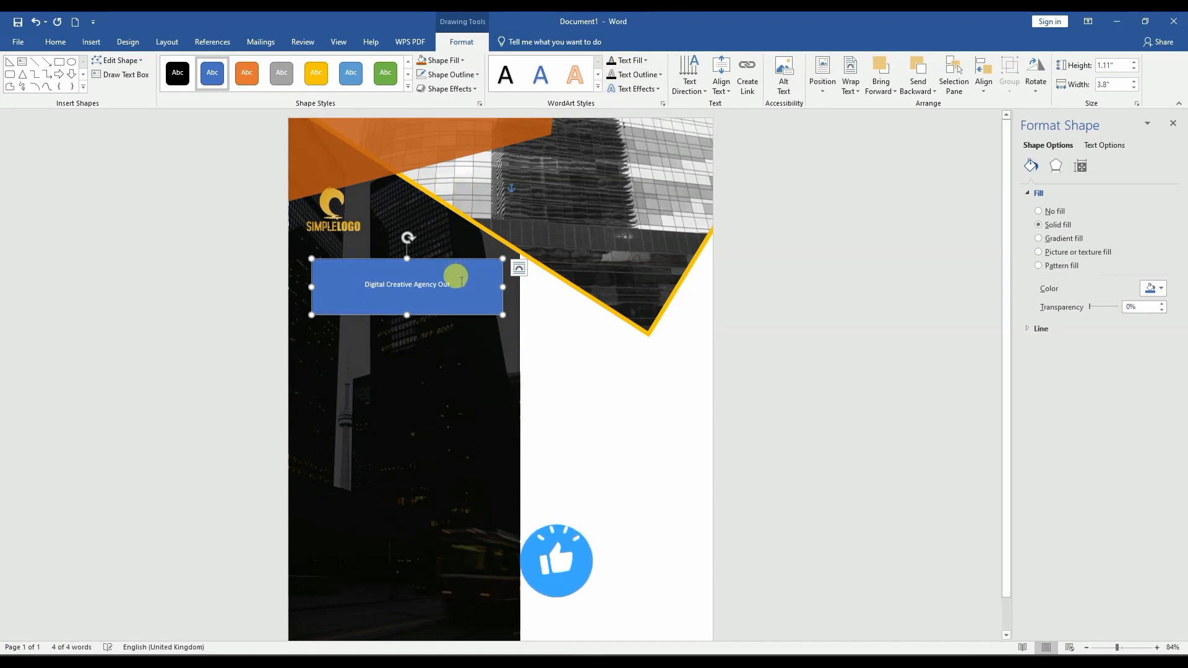
key("ctrl+a")
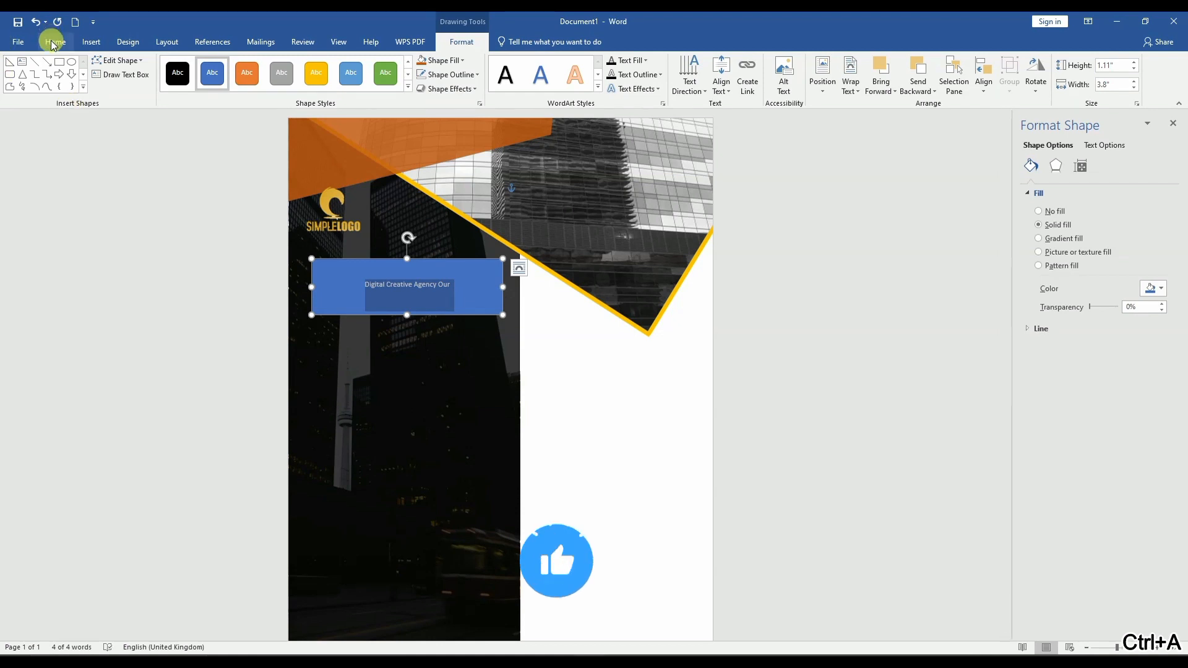
left_click(54, 44)
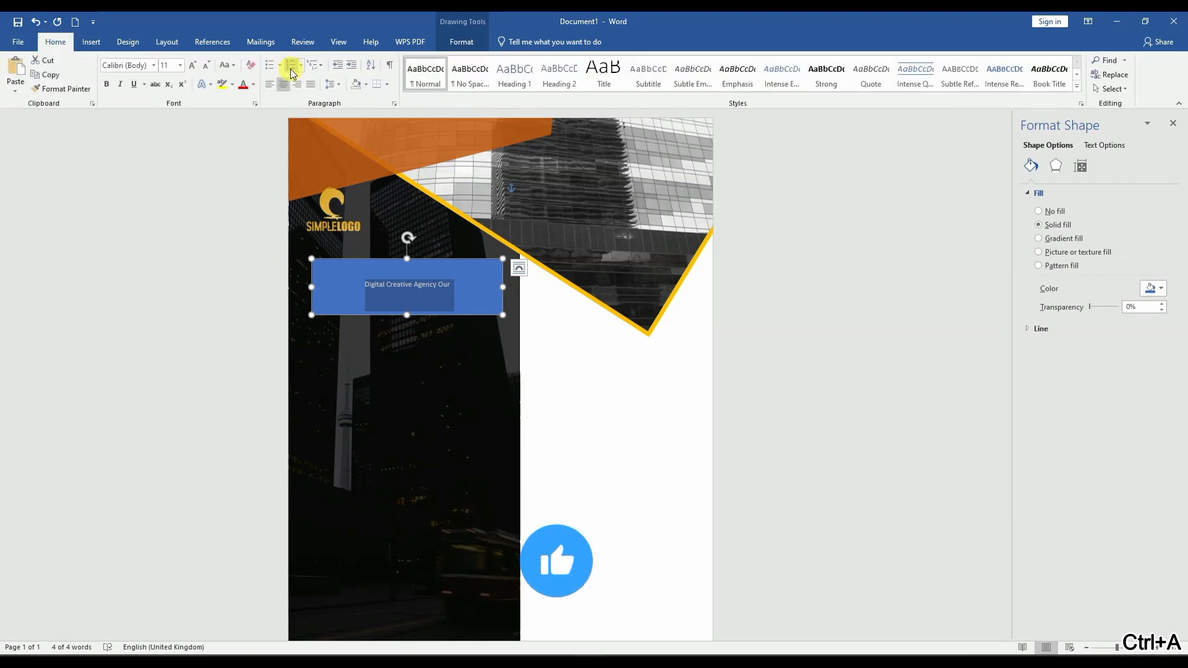
left_click(192, 65)
left_click(192, 65)
left_click(192, 65)
left_click(149, 68)
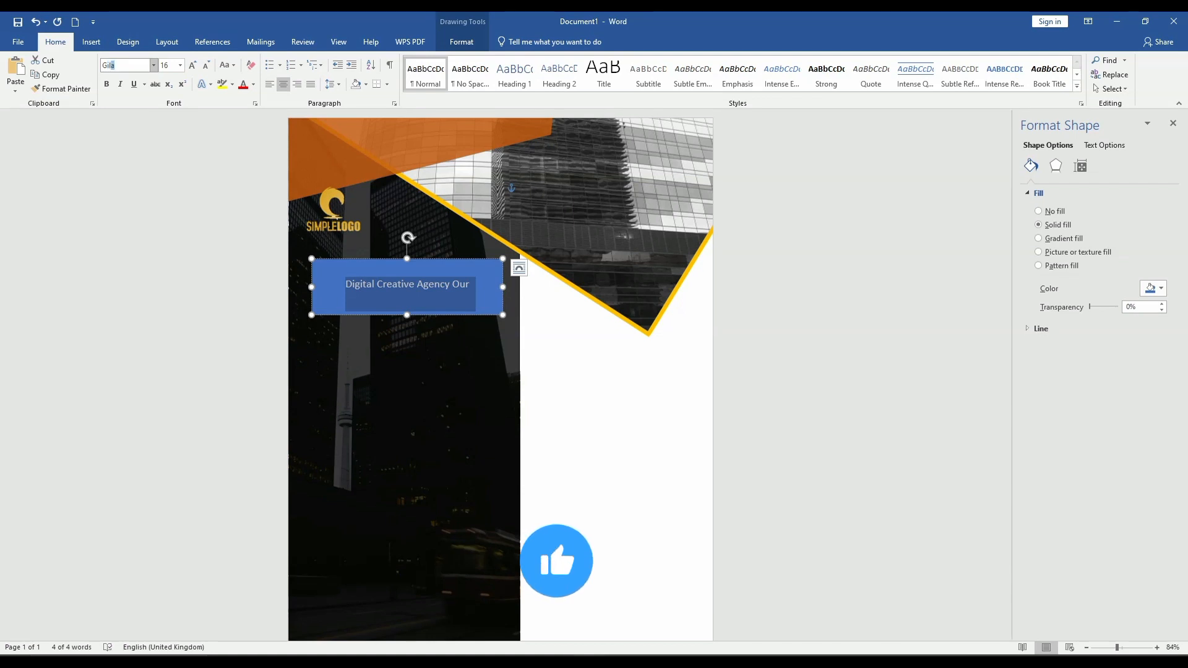
key("Return")
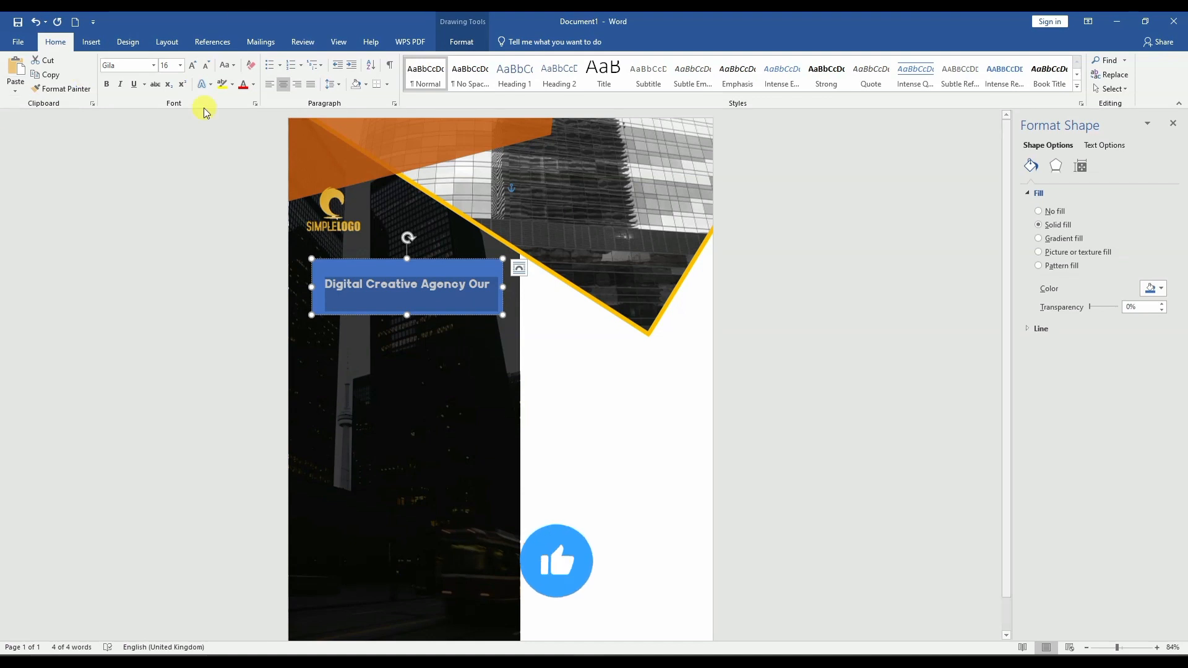
Enlarge all of the rectangle's text to size 20 and align it left
left_click(403, 267)
left_click(453, 293)
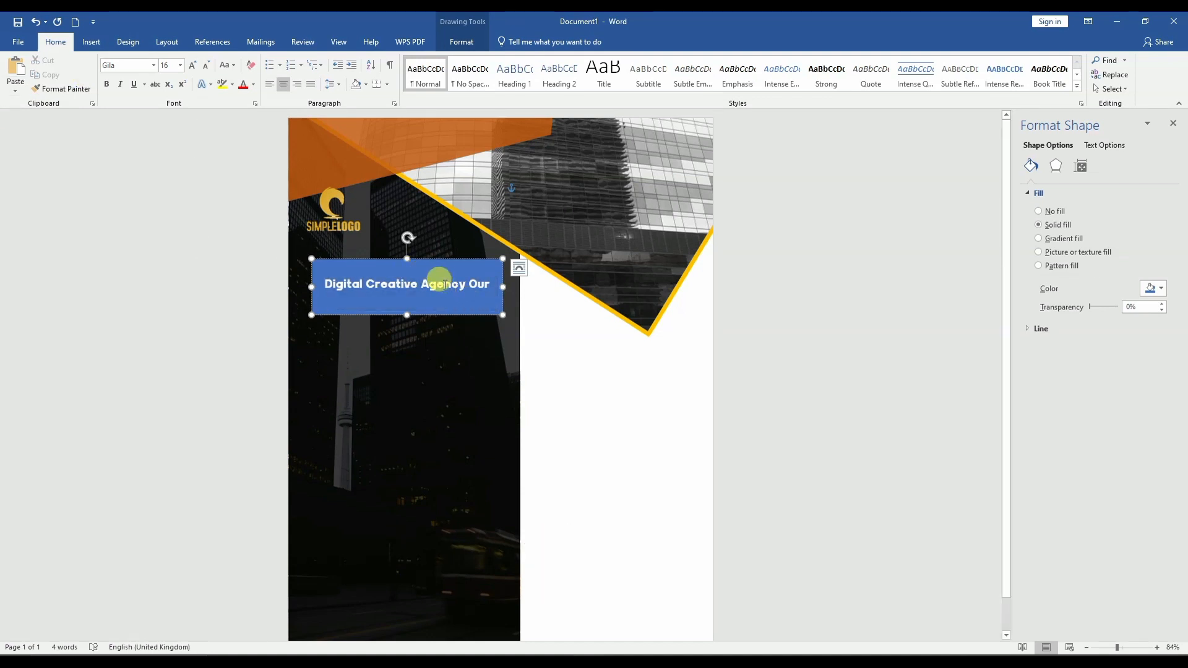
key("ctrl+a")
left_click(194, 64)
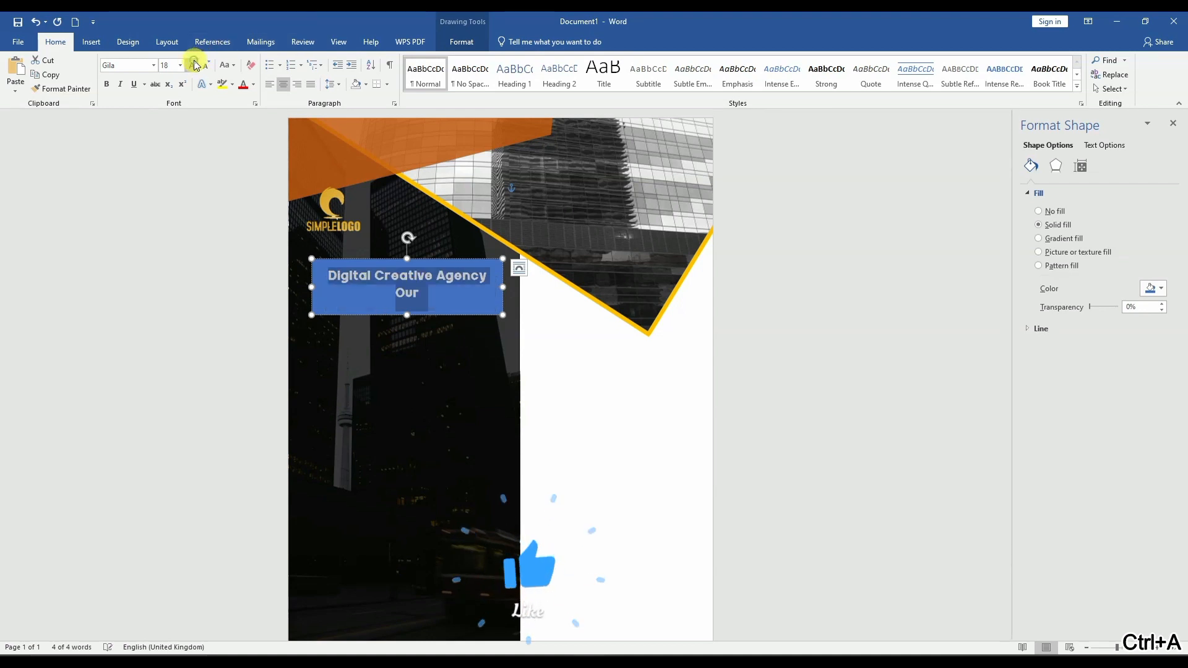
left_click(194, 64)
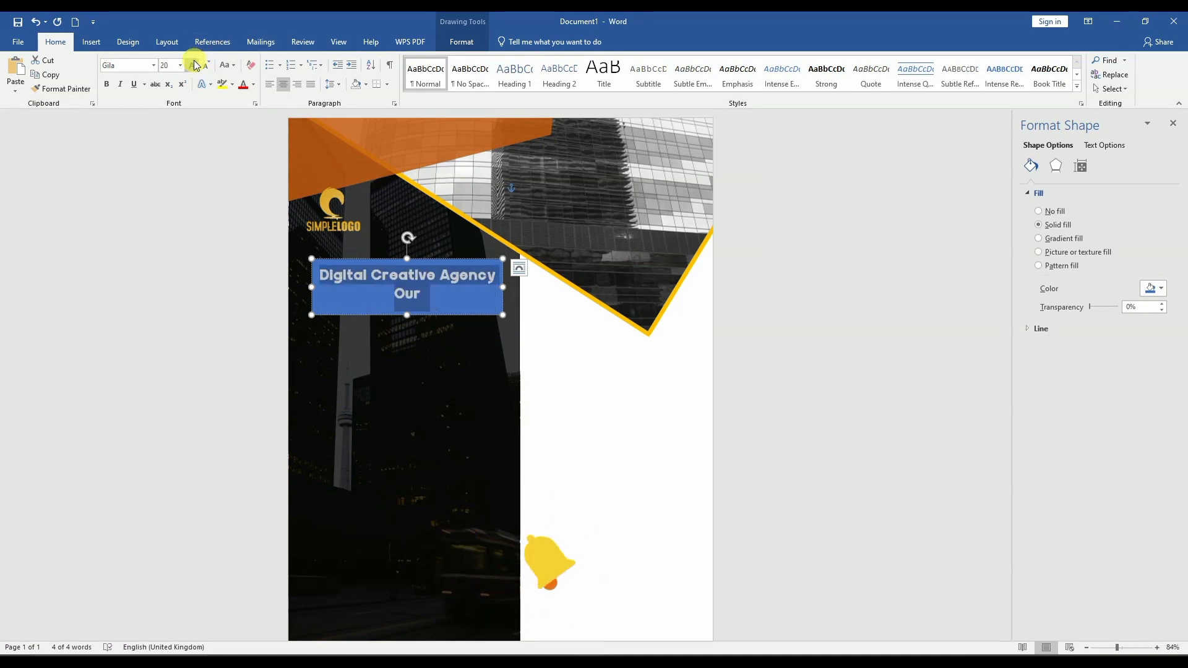
left_click(268, 88)
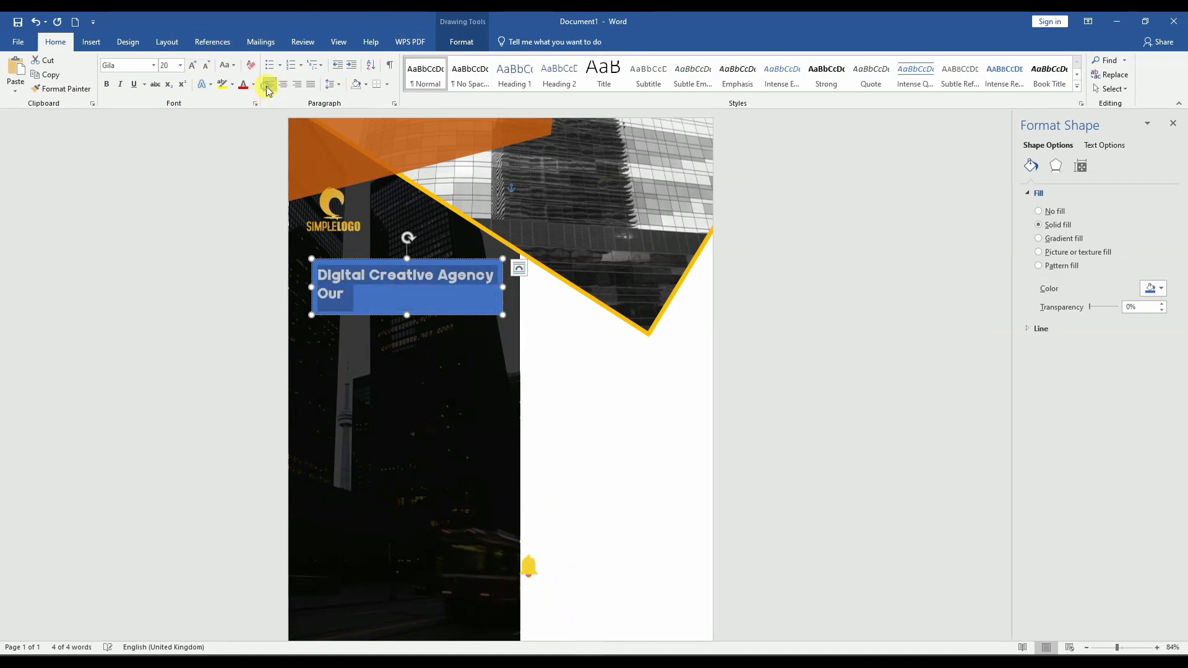
Remove the fill and the outline from the heading's rectangle
left_click(436, 311)
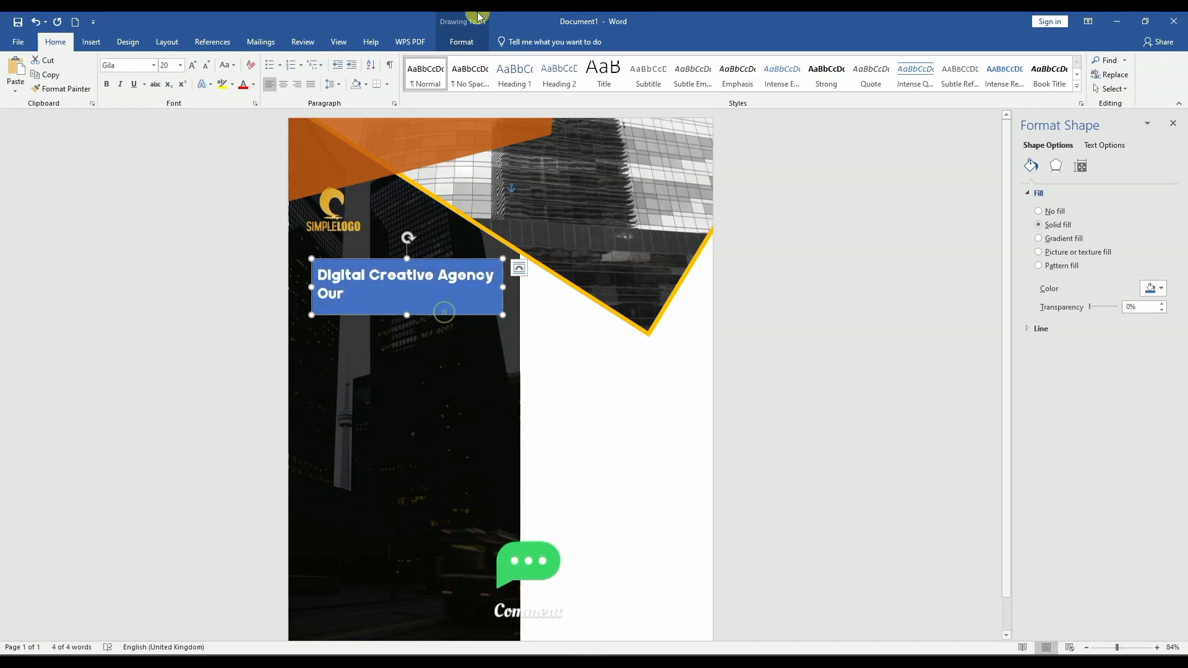
left_click(450, 47)
left_click(440, 60)
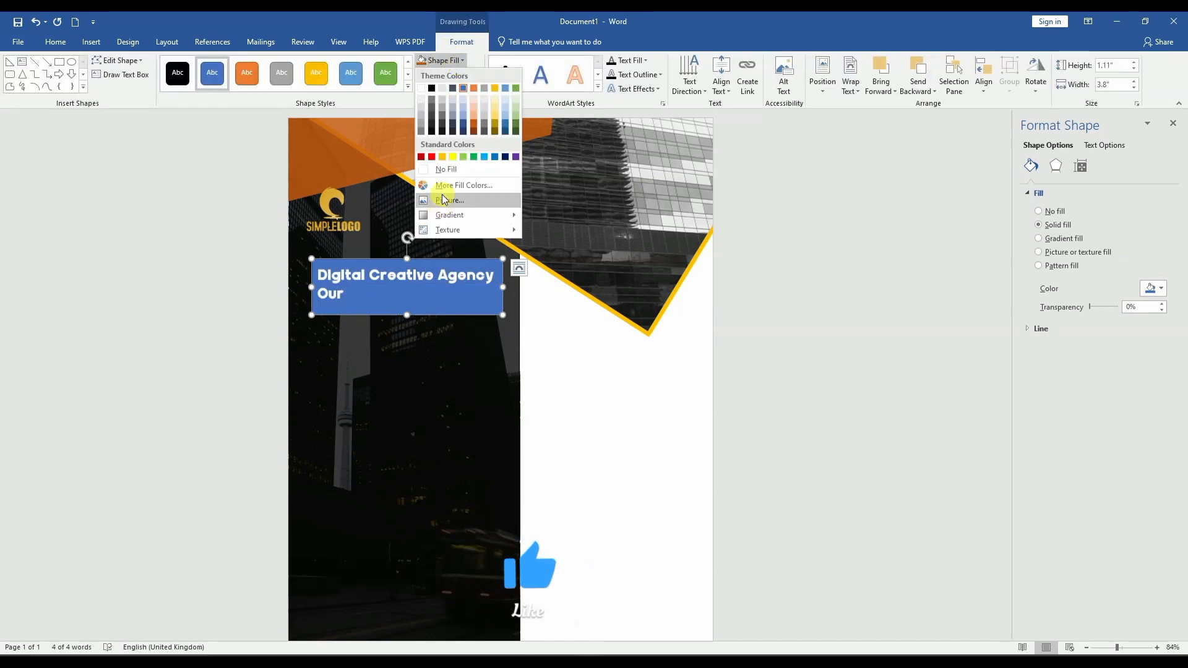
left_click(446, 169)
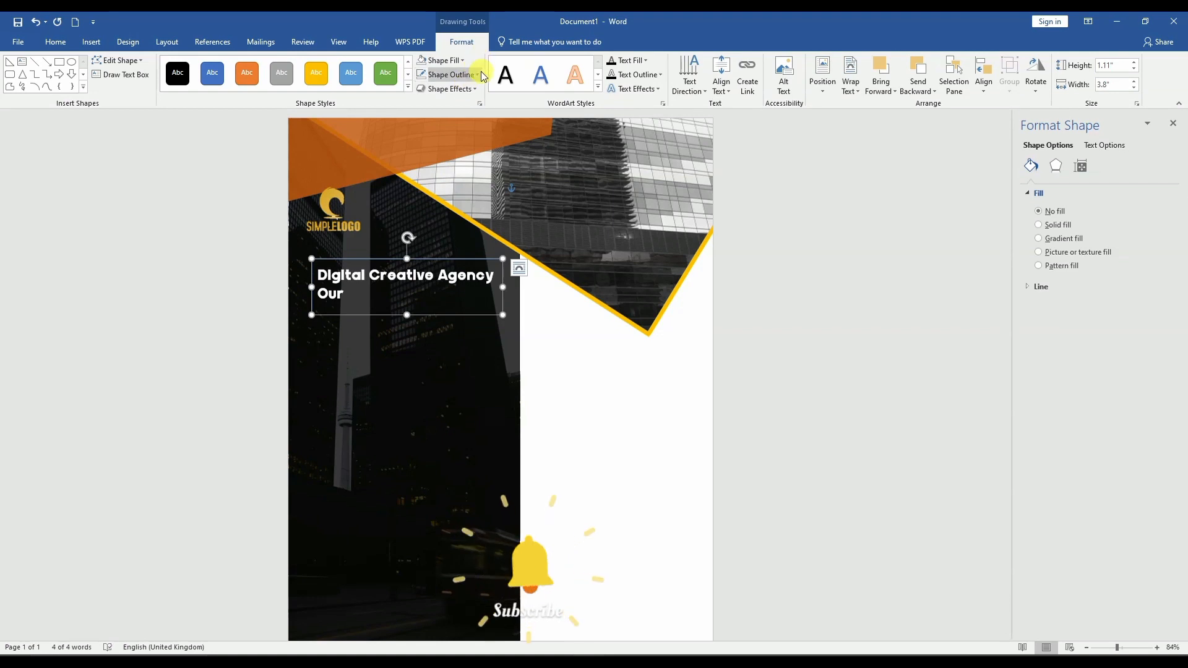
left_click(478, 75)
left_click(455, 176)
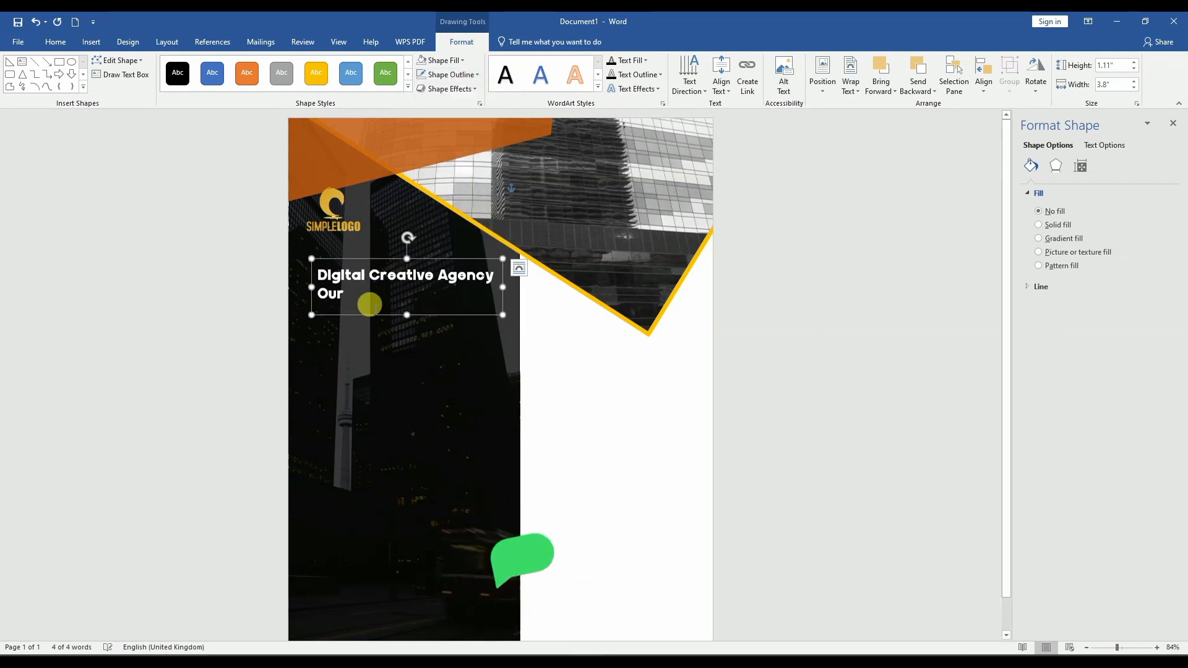
Retype the middle letters of "Digital" in the white heading
left_click(338, 267)
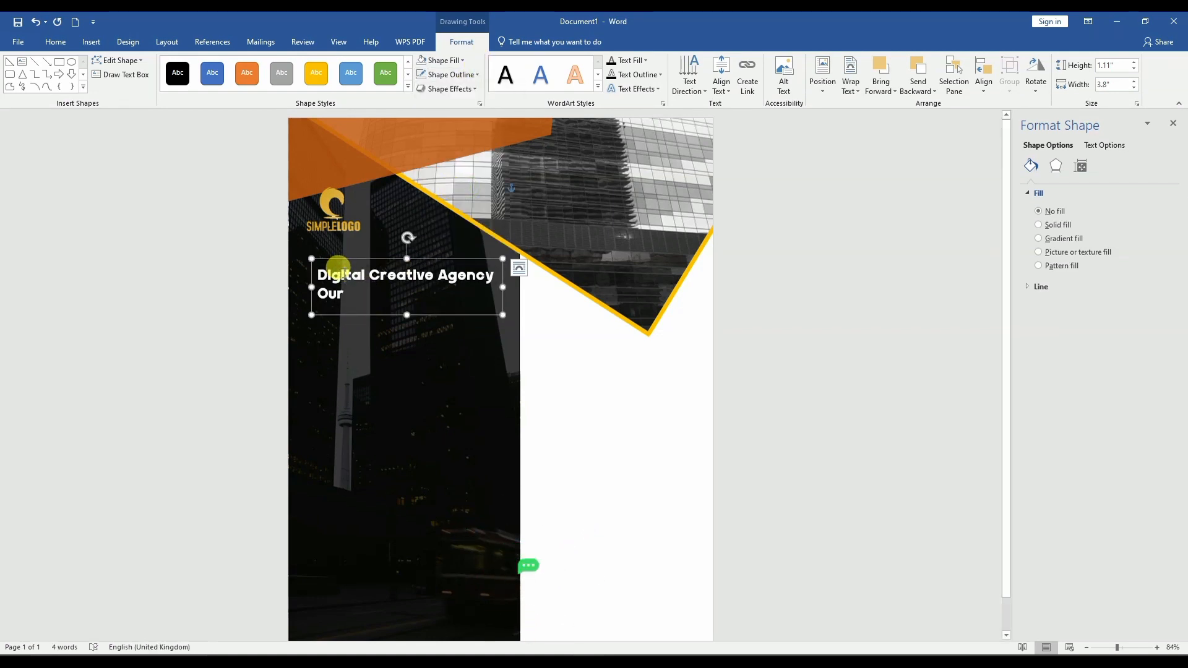
key("Delete")
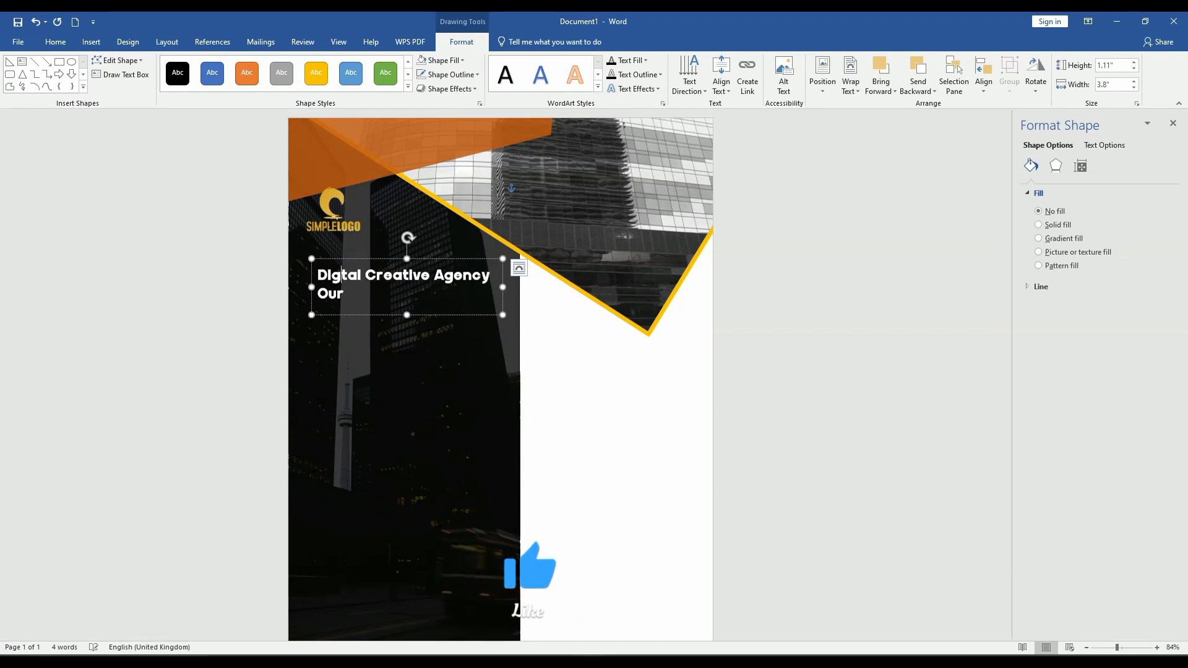
type("ig")
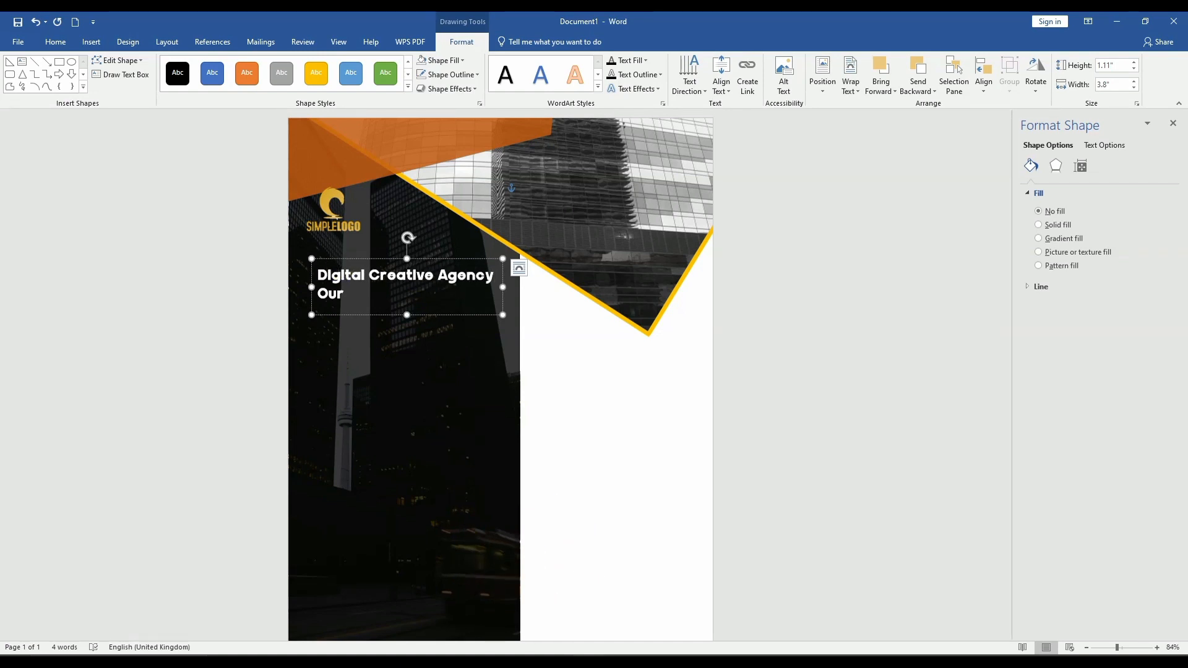
type("i")
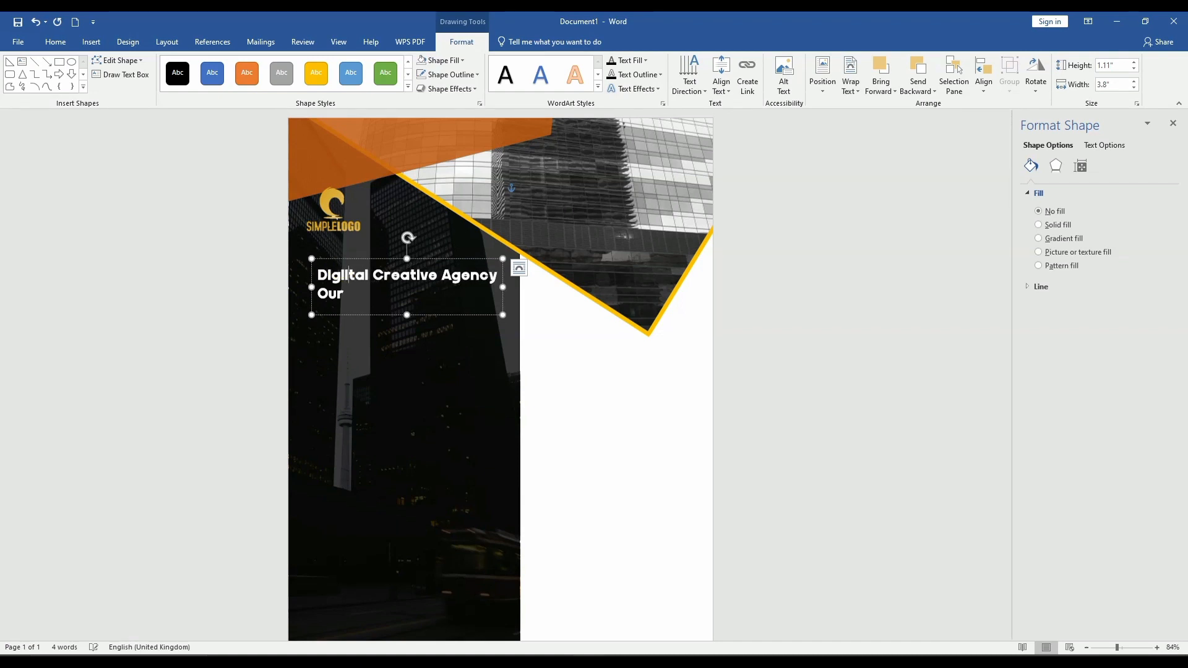
key("BackSpace")
key("BackSpace")
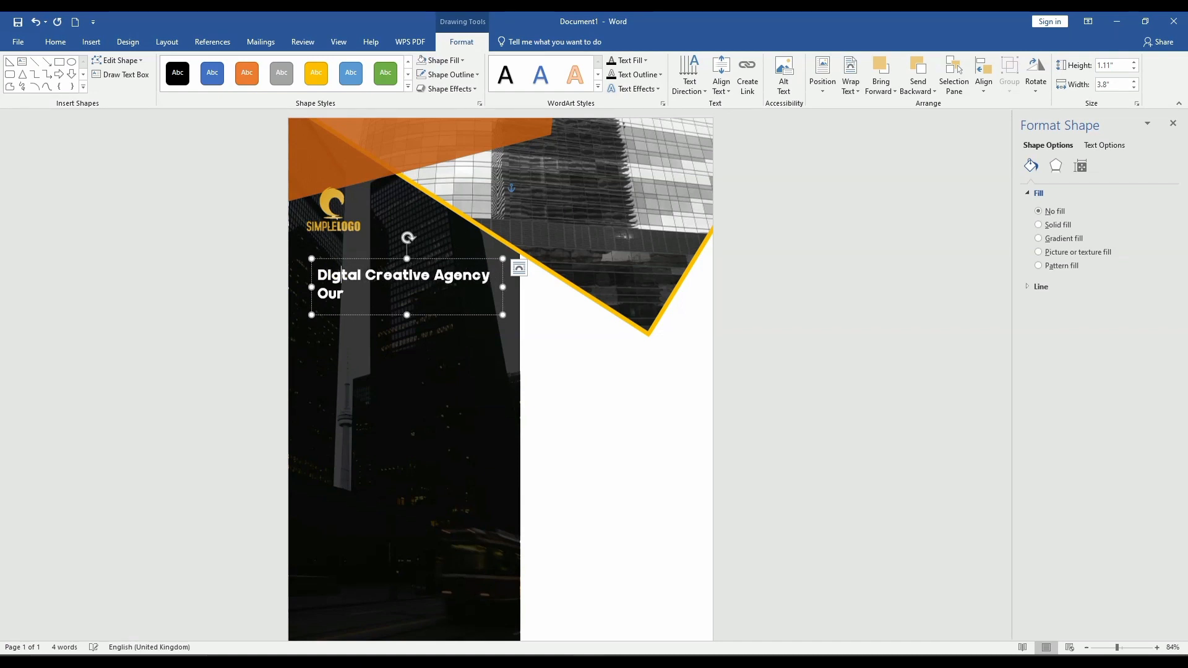
type("i")
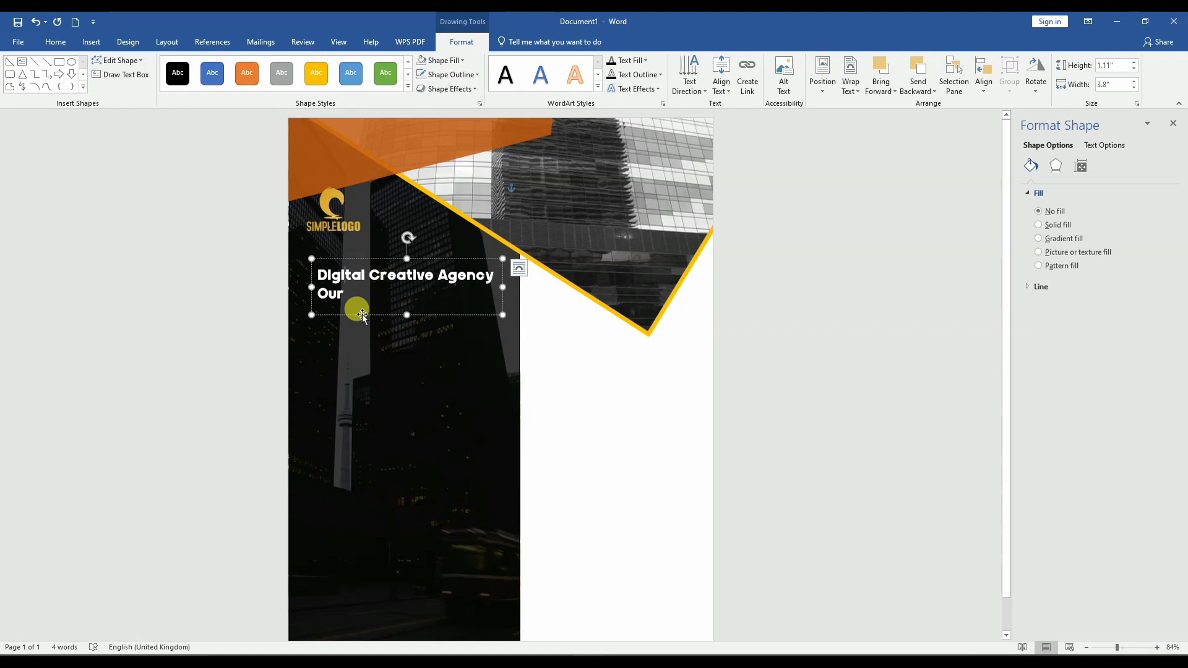
Align the white heading beneath the logo and place a duplicate of it directly below
left_click_drag(362, 314, 350, 304)
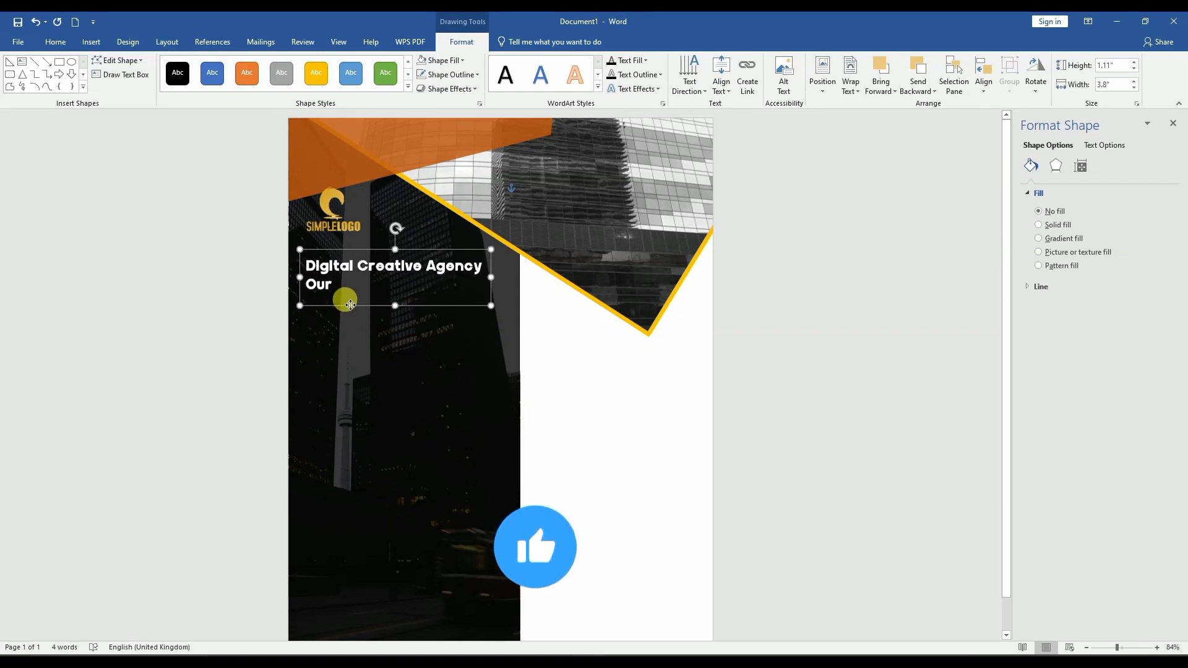
left_click(352, 332)
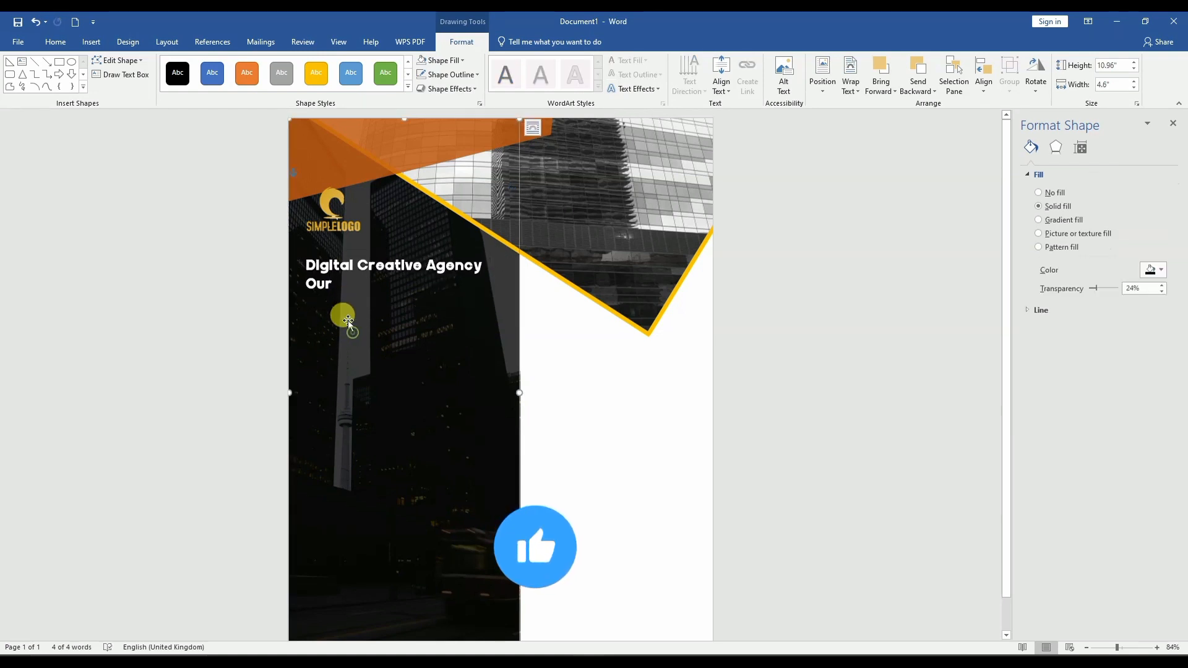
left_click(332, 306)
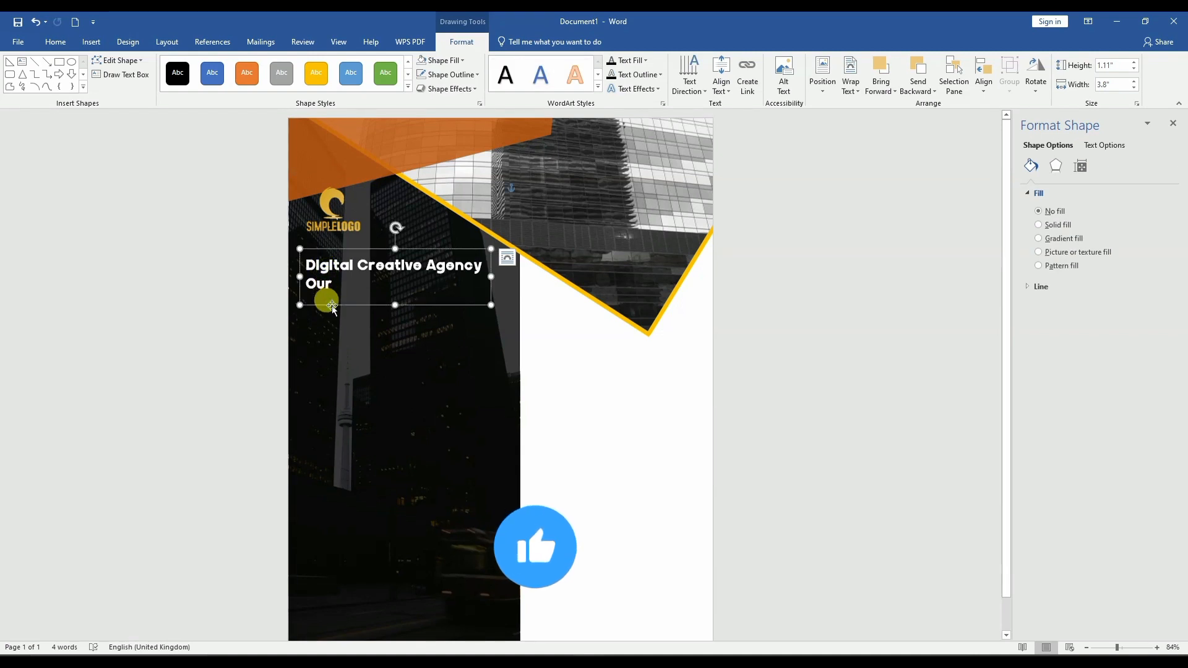
left_click_drag(331, 306, 333, 341)
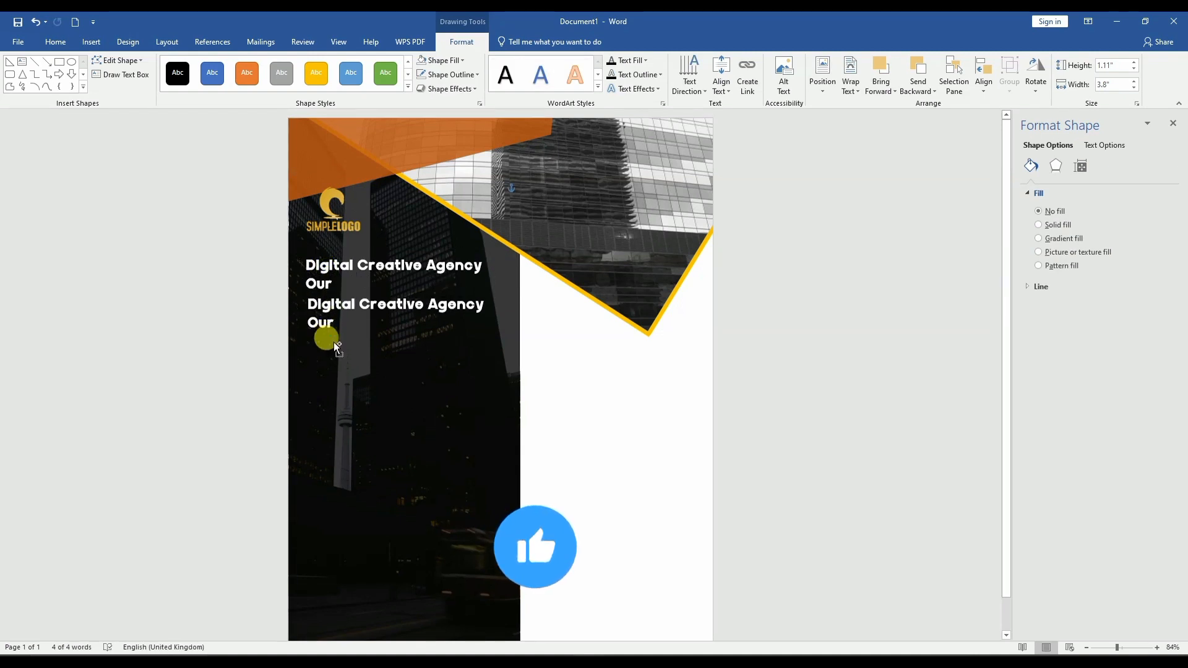
left_click(336, 324)
key("ctrl+a")
type("bu")
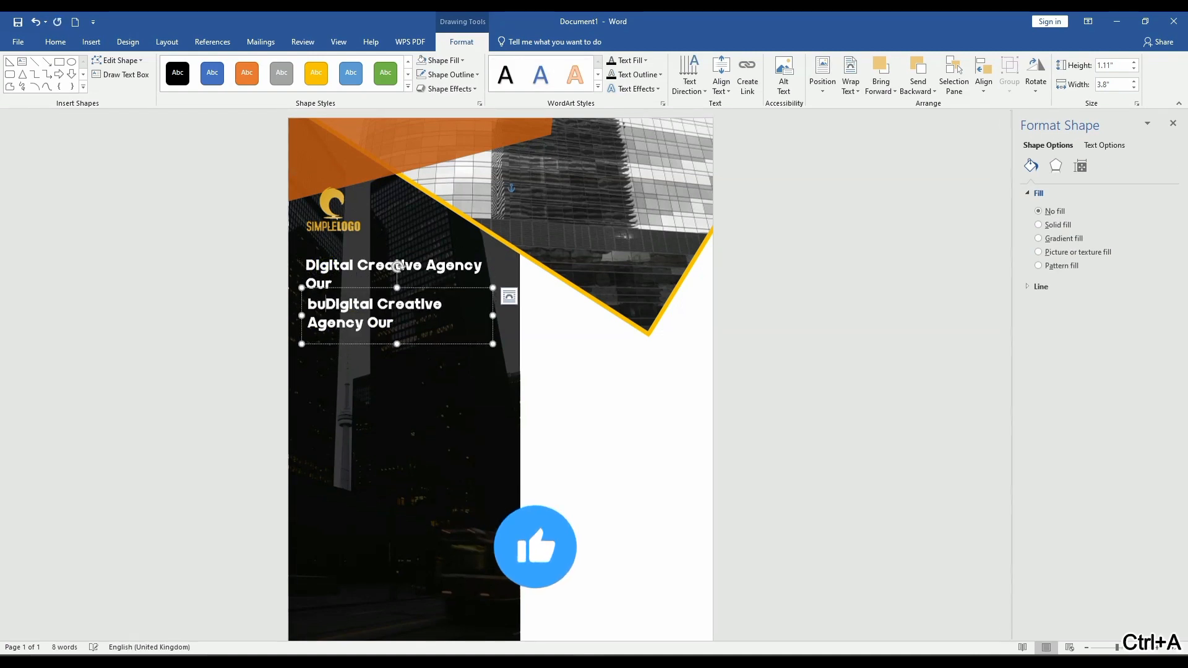
type("siness")
Replace all of the duplicate heading's text with "BUSINESS" in capitals
left_click(340, 328)
key("ctrl+a")
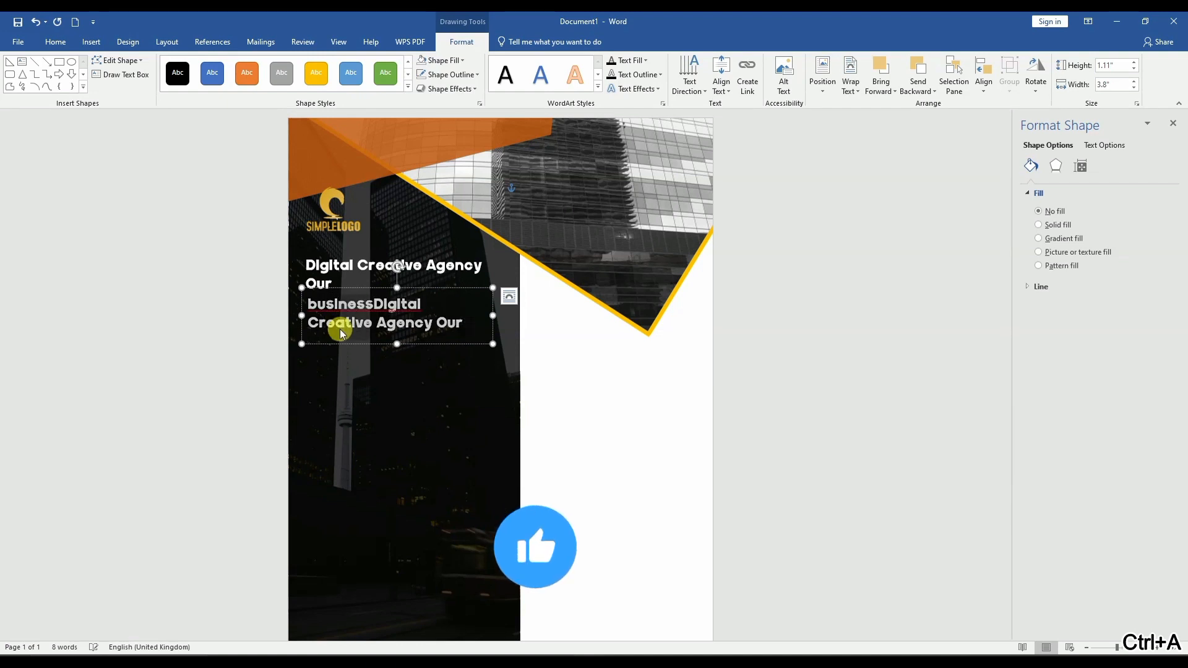
key("Delete")
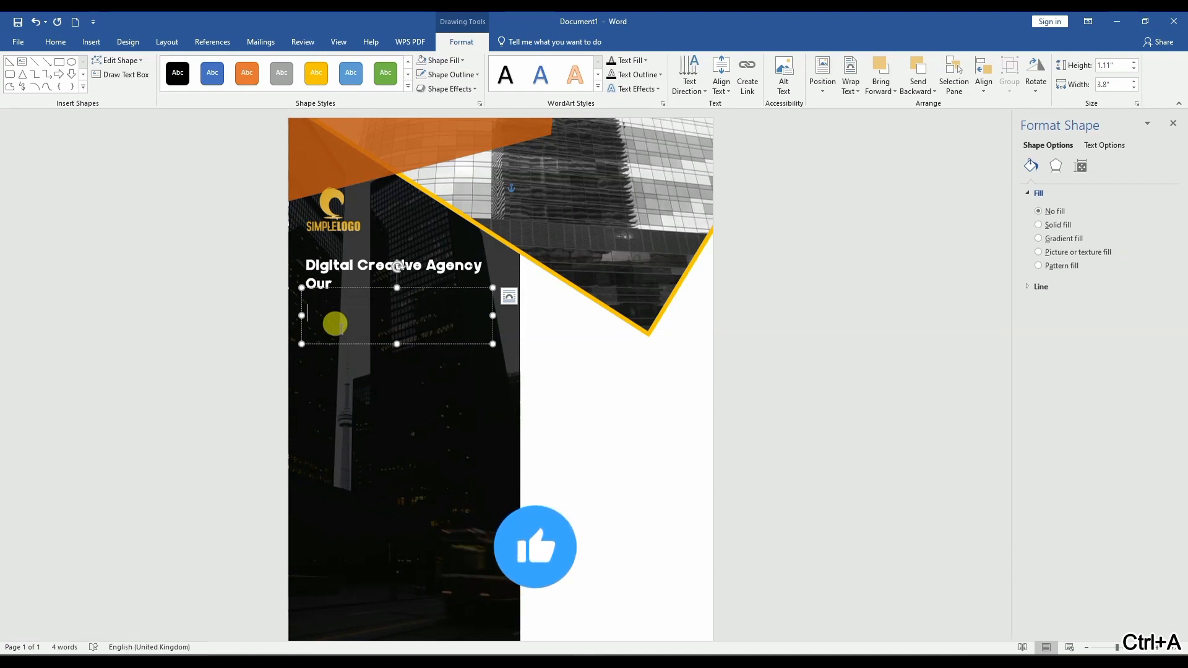
type("BUSIN")
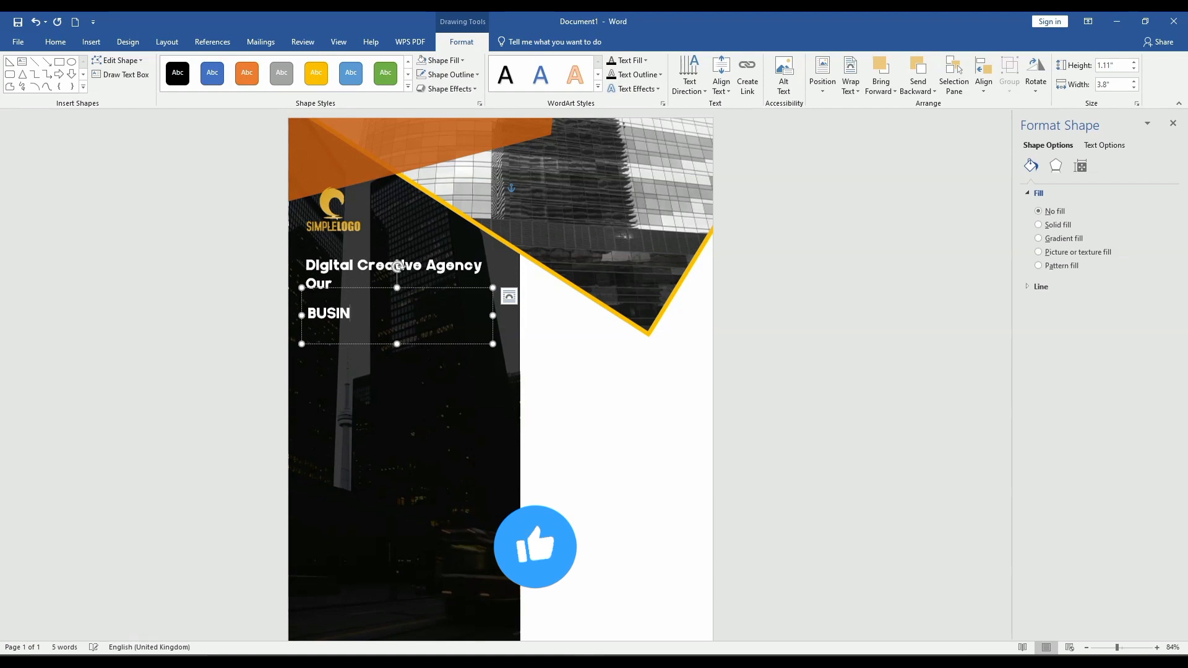
type("ESS")
Enlarge the entire "BUSINESS" text to font size 48
left_click(339, 330)
key("ctrl+a")
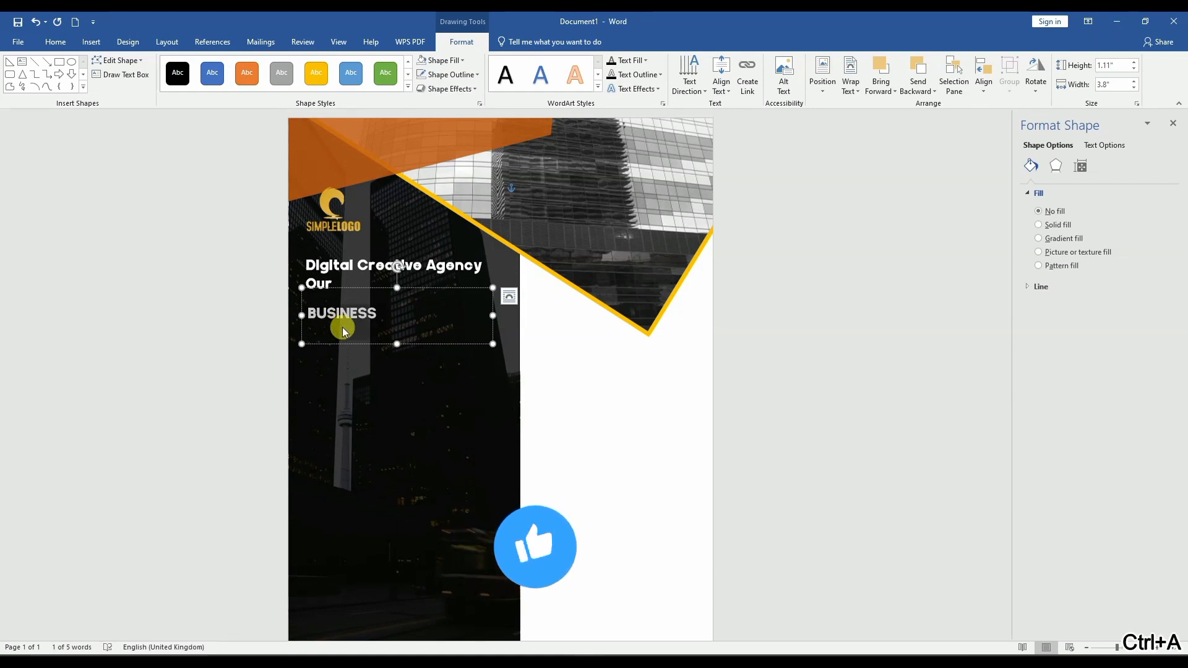
left_click(55, 43)
left_click(188, 65)
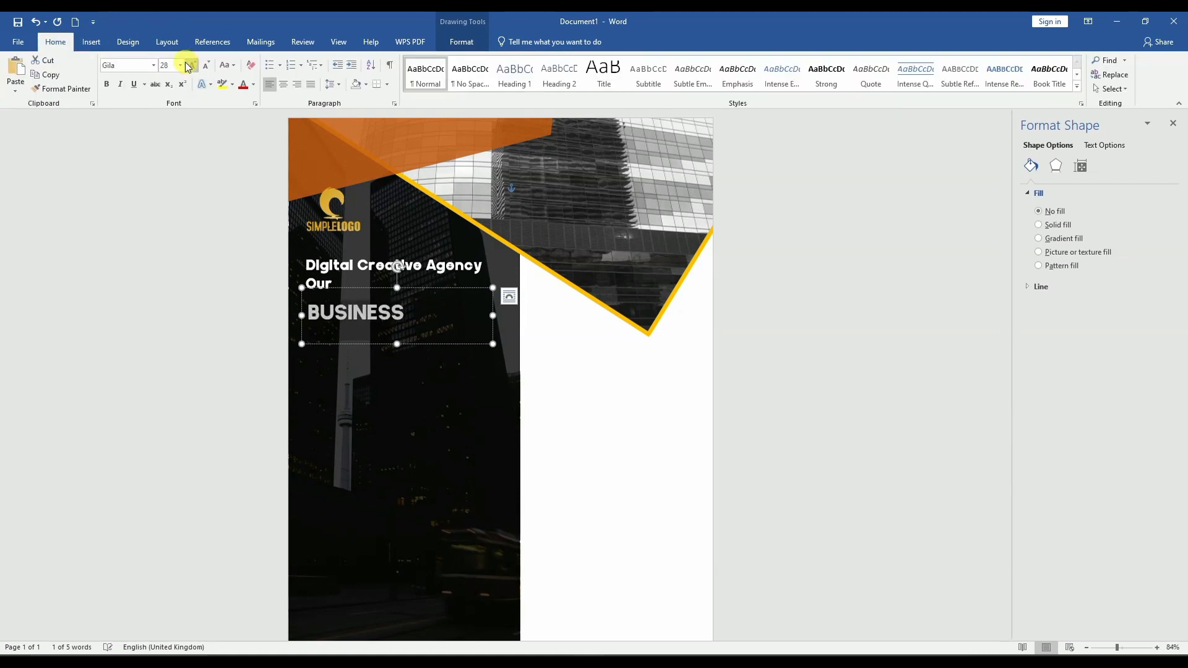
left_click(188, 65)
left_click(188, 65)
left_click(188, 65)
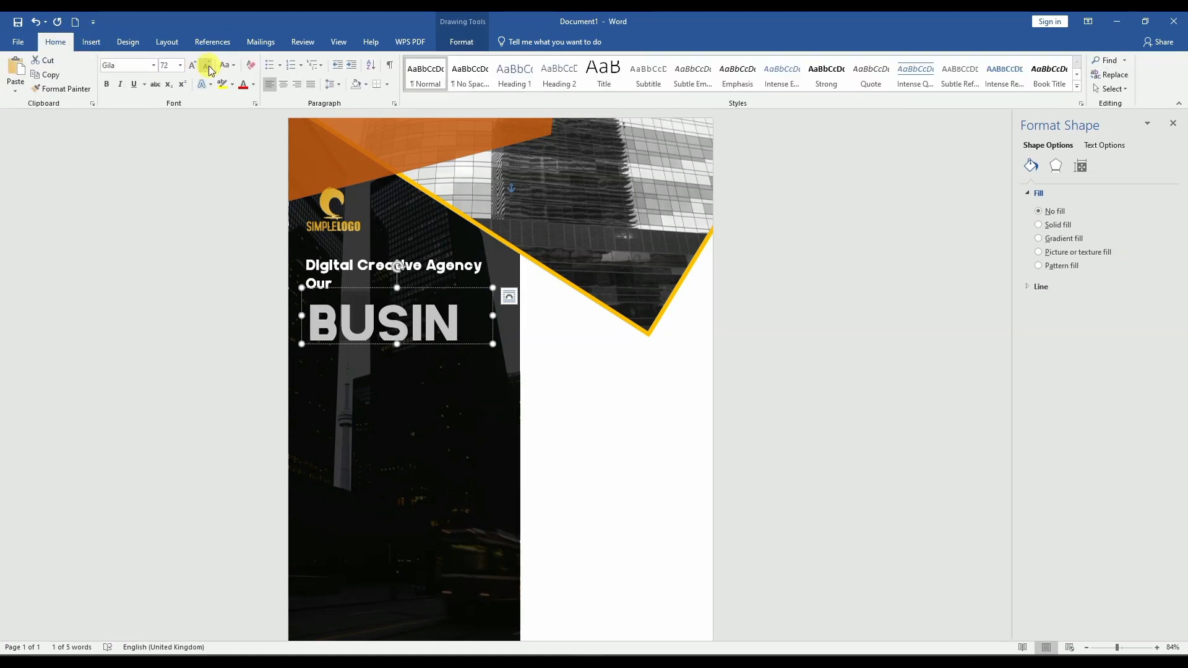
left_click(207, 65)
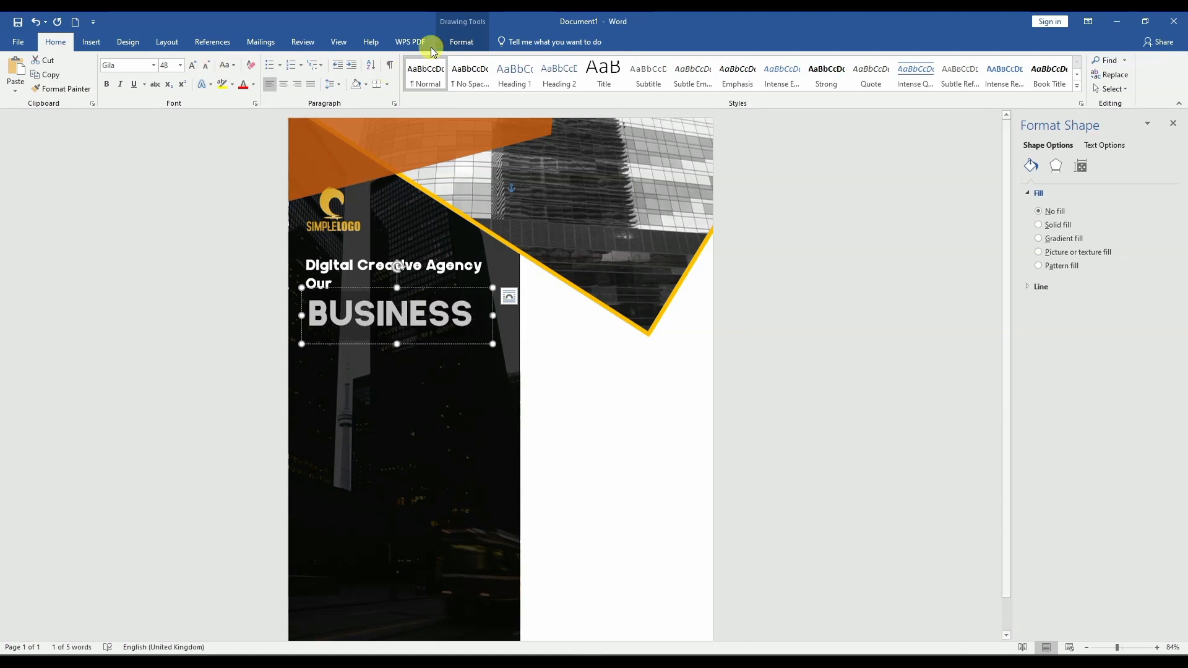
Color the "BUSINESS" text with the golden orange from the standard colors
left_click(460, 41)
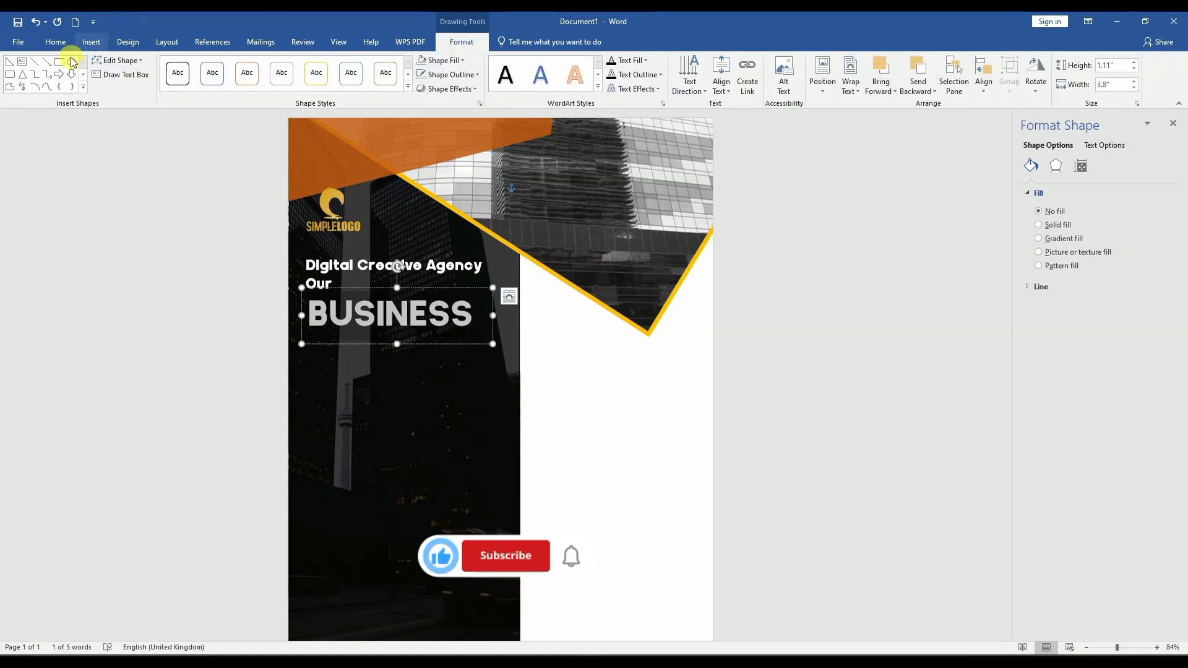
left_click(55, 42)
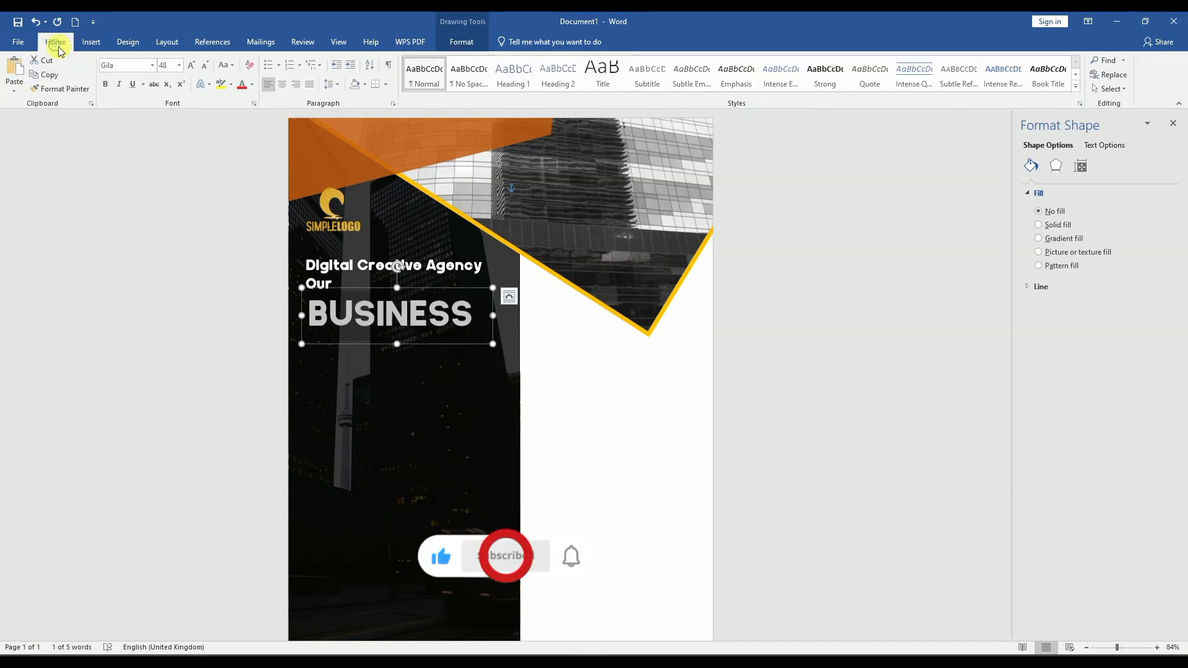
left_click(254, 85)
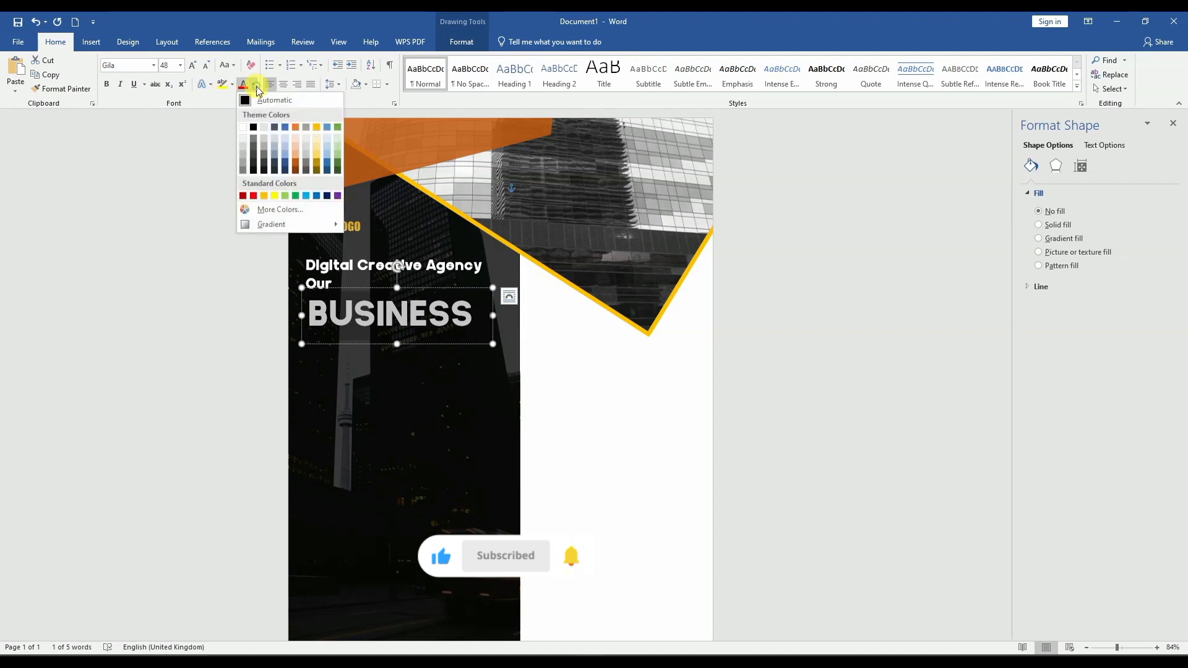
left_click(266, 195)
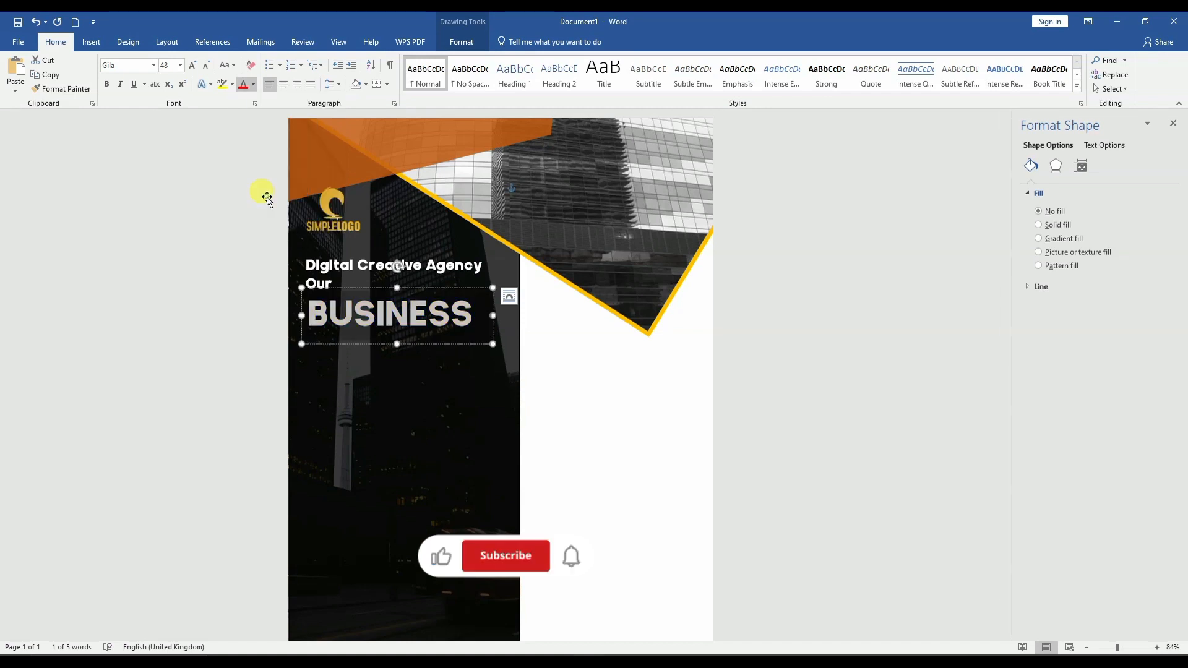
left_click(477, 394)
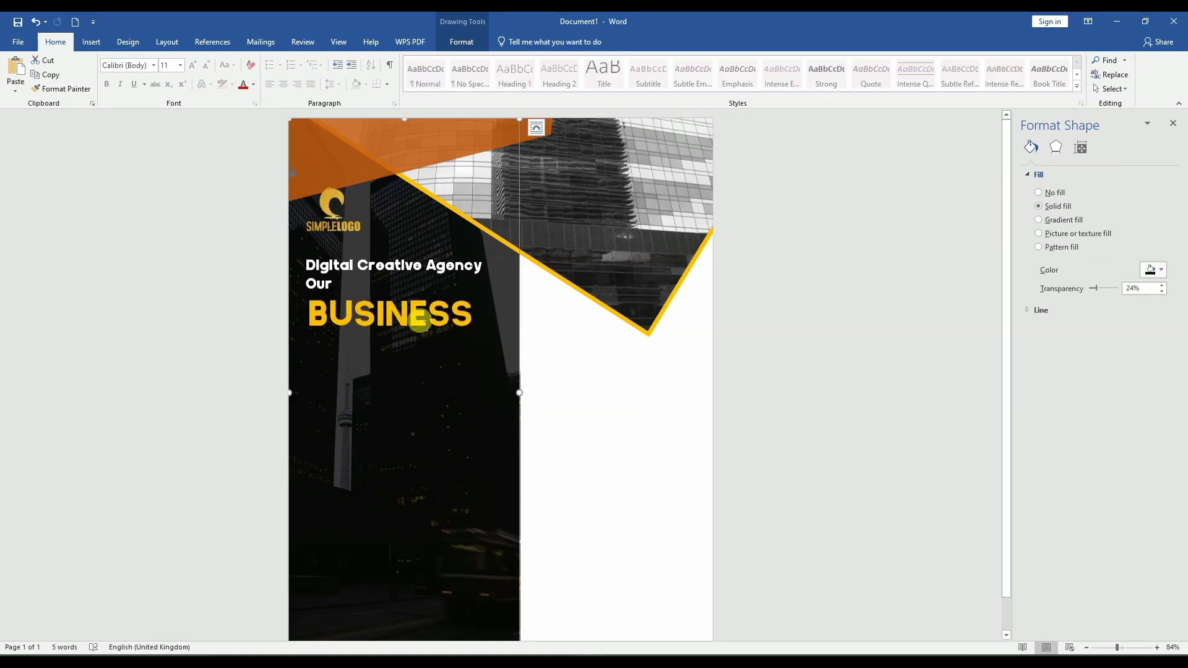
Start a straight line shape for underlining the "BUSINESS" text
left_click(91, 42)
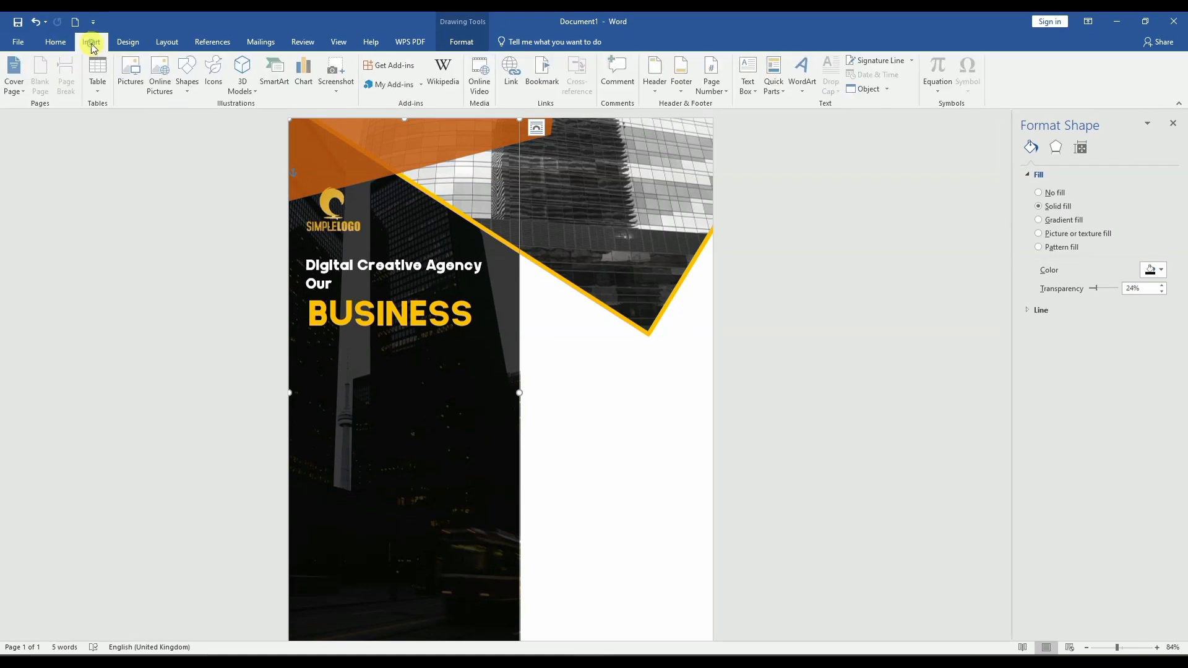
left_click(185, 96)
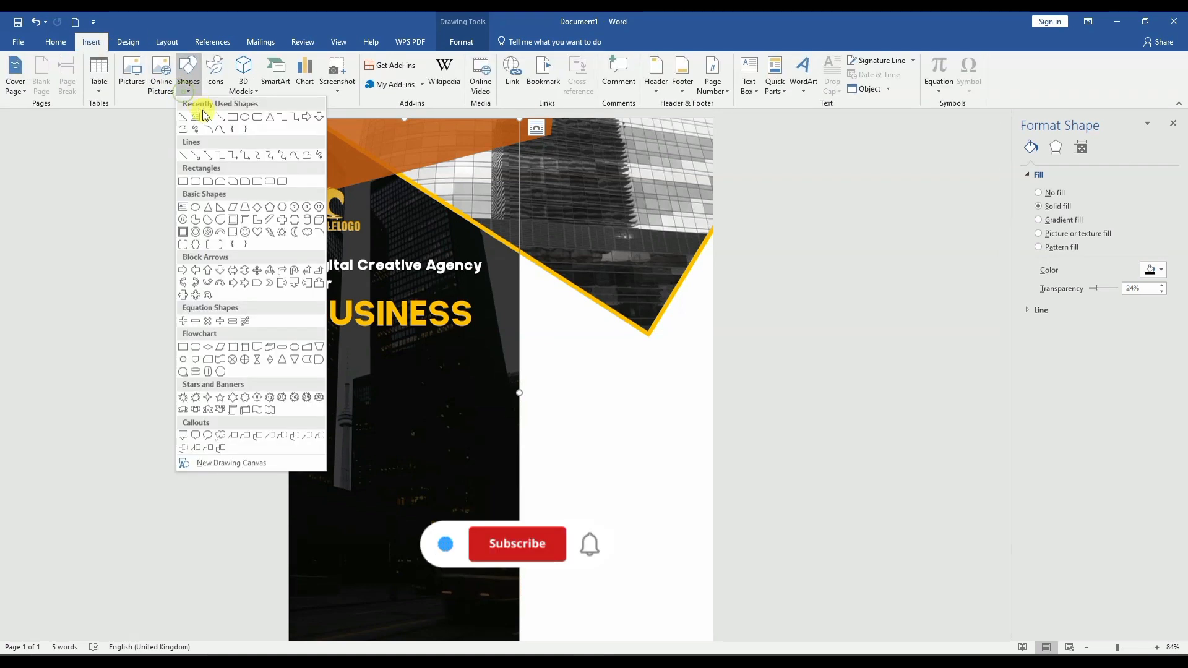
left_click(208, 121)
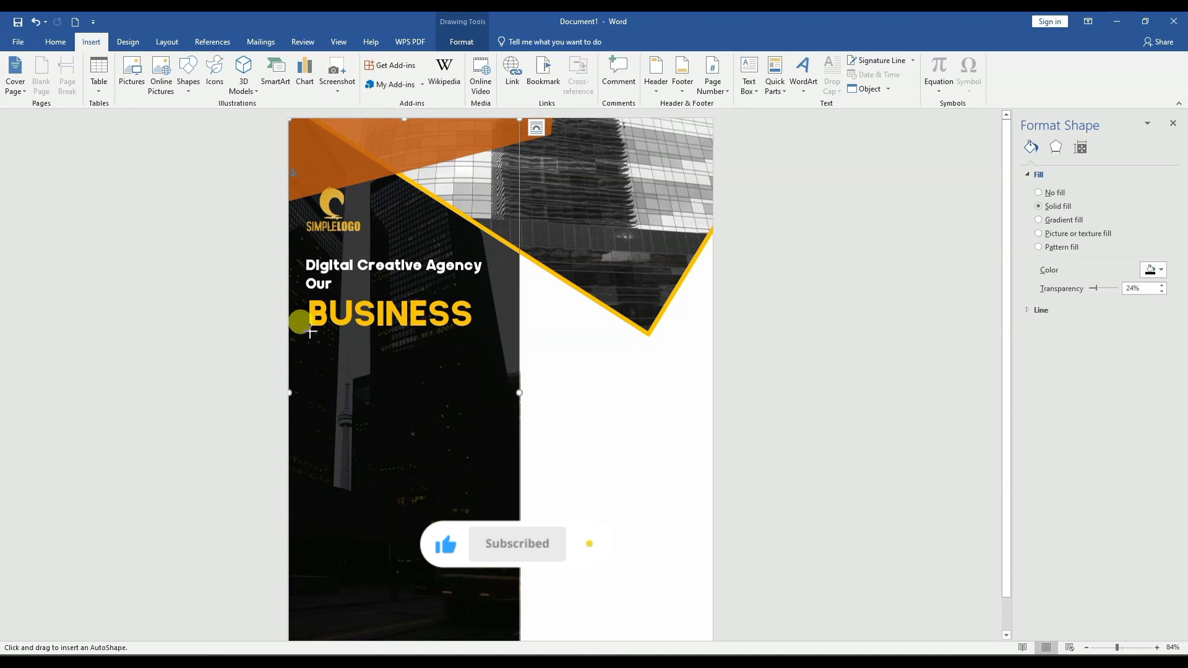
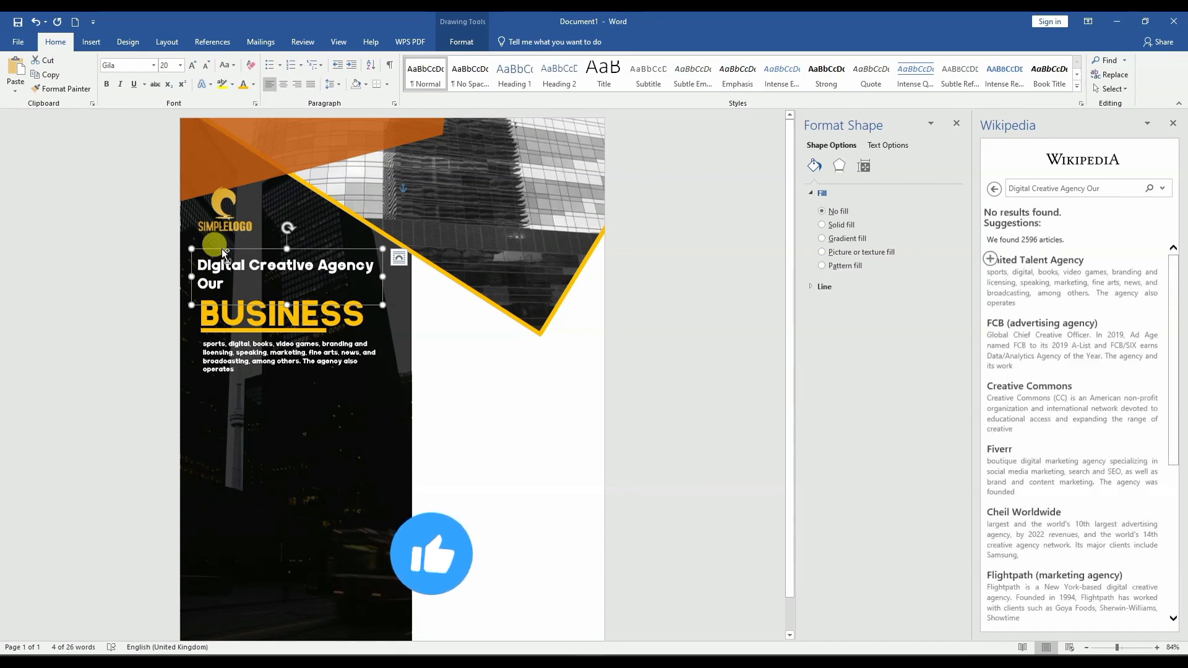
Duplicate the "Digital Creative Agency Our" heading below the description paragraph and shift the original slightly right in line with "BUSINESS"
left_click_drag(224, 253, 229, 379)
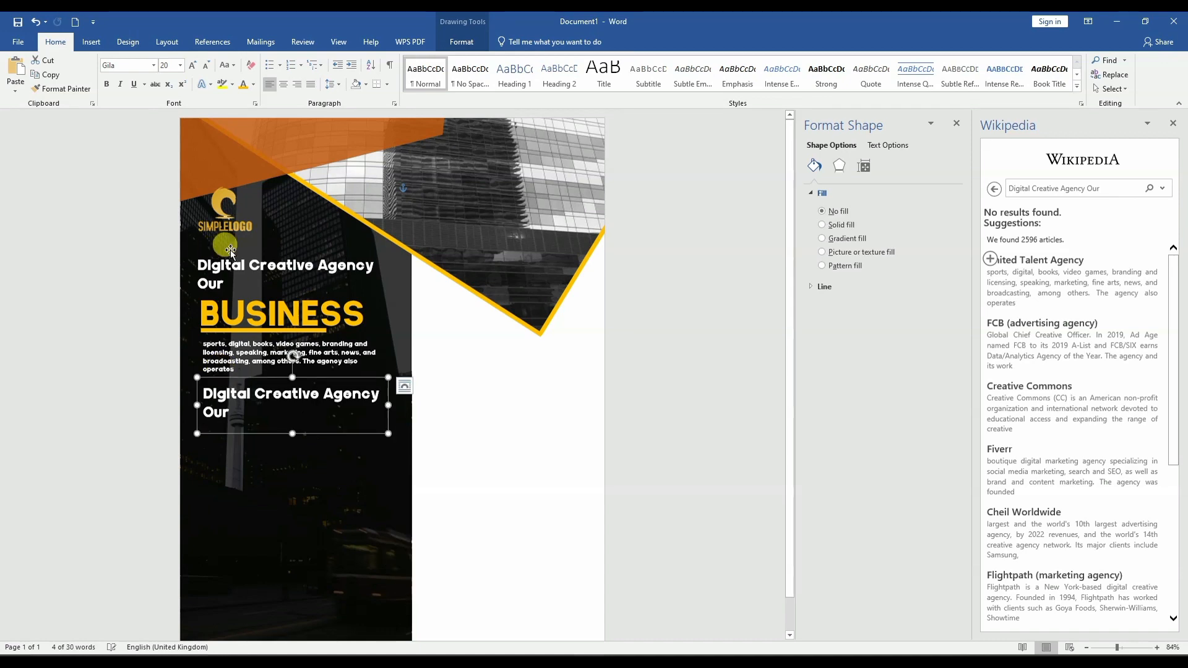
left_click(212, 276)
left_click(199, 261)
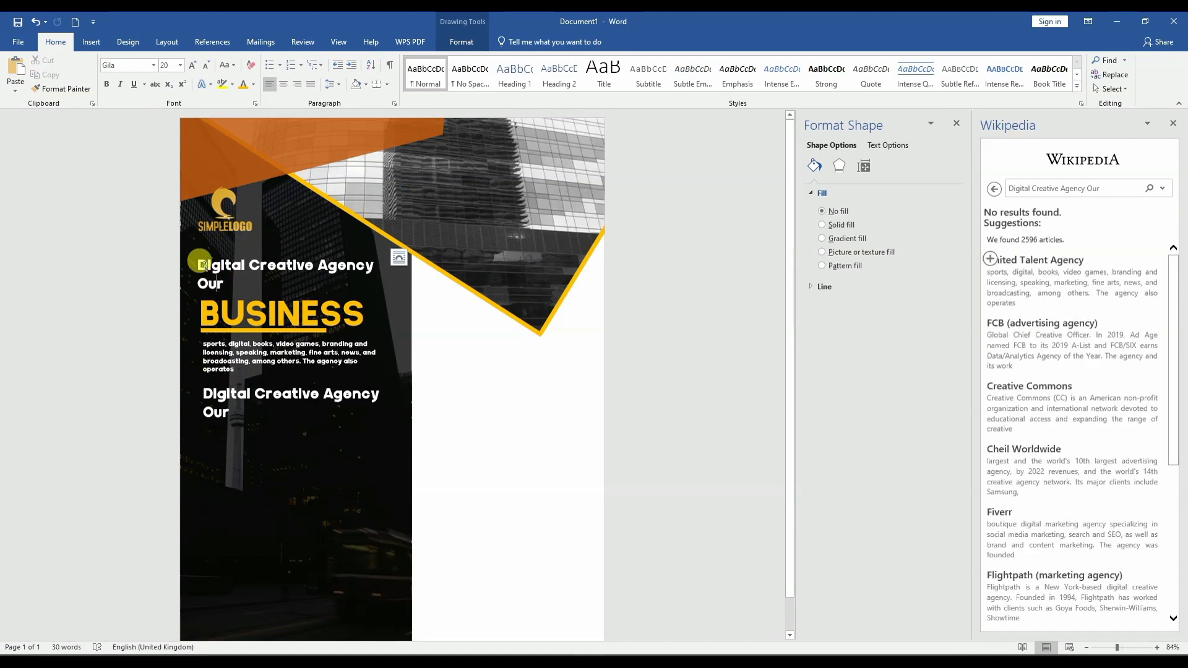
left_click(203, 250)
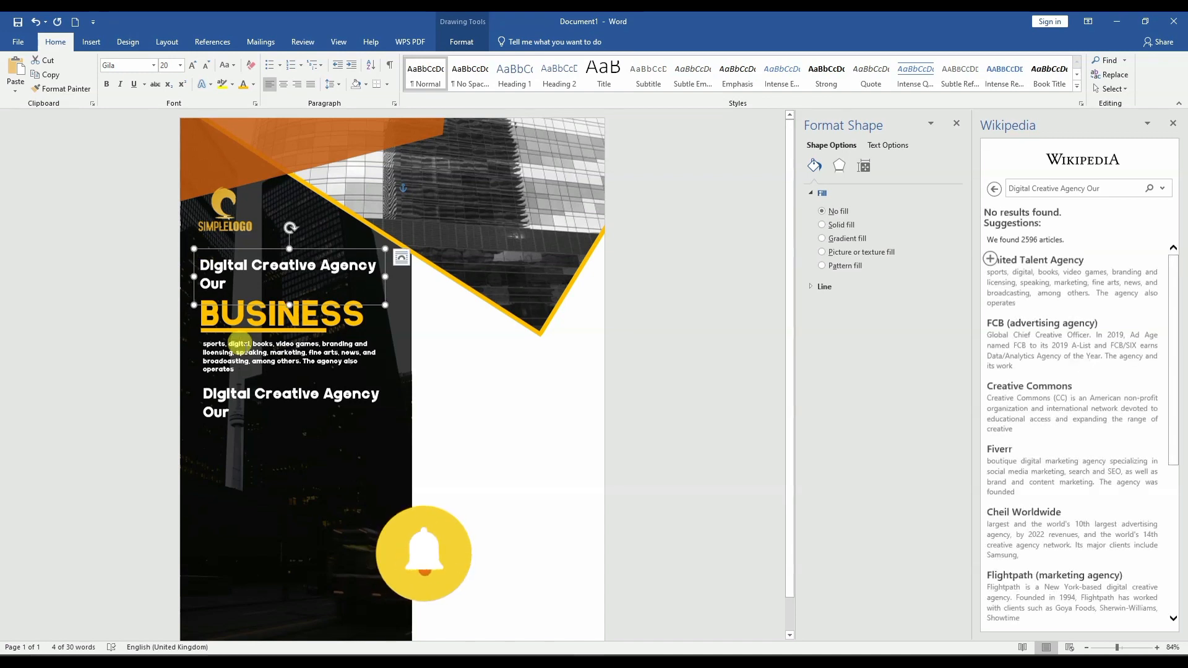
left_click(235, 410)
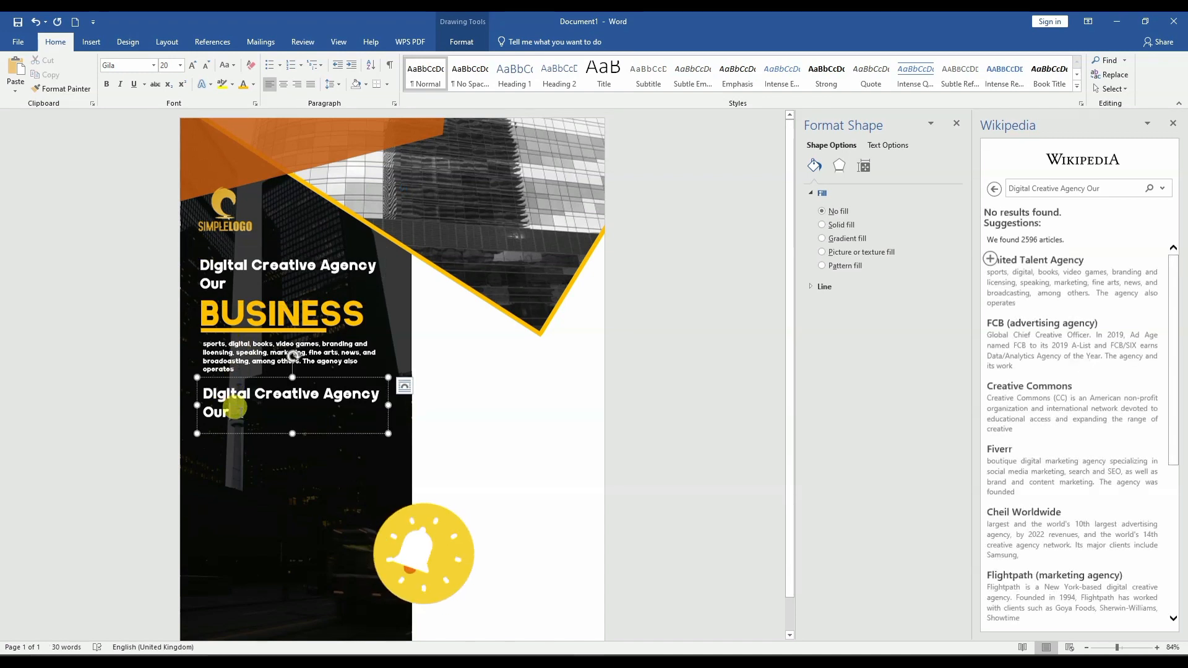
key("ctrl+a")
key("Left")
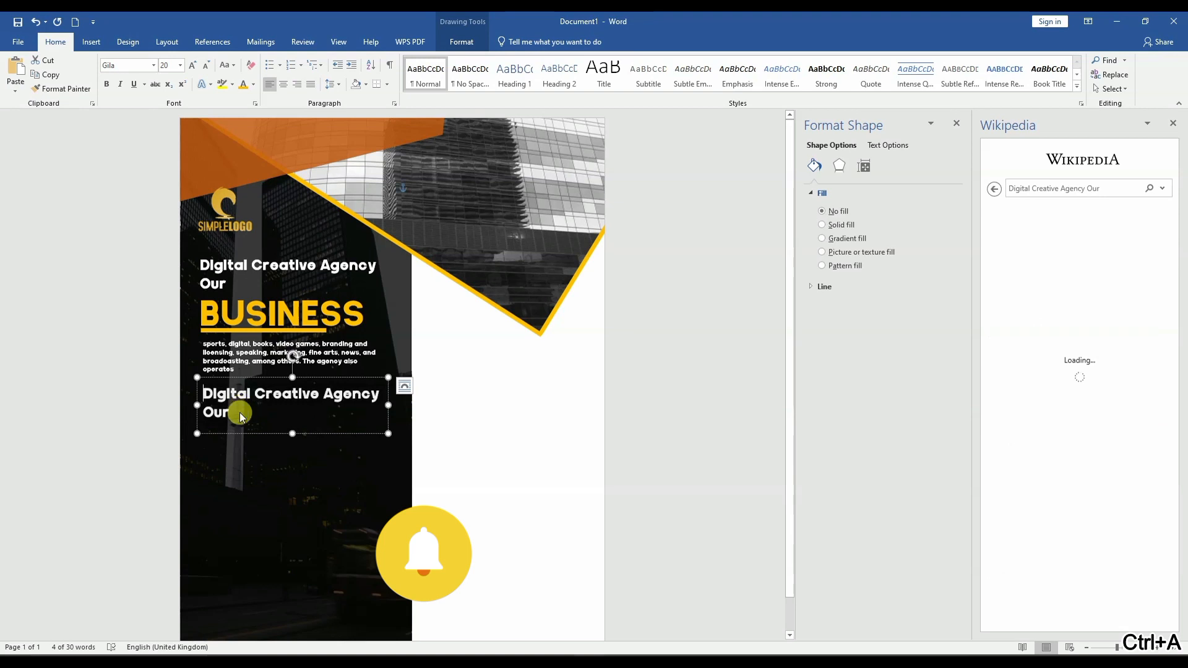
type("A")
Replace all text in the heading copy below the description paragraph with "ABOUT US?"
left_click(241, 415)
key("ctrl+a")
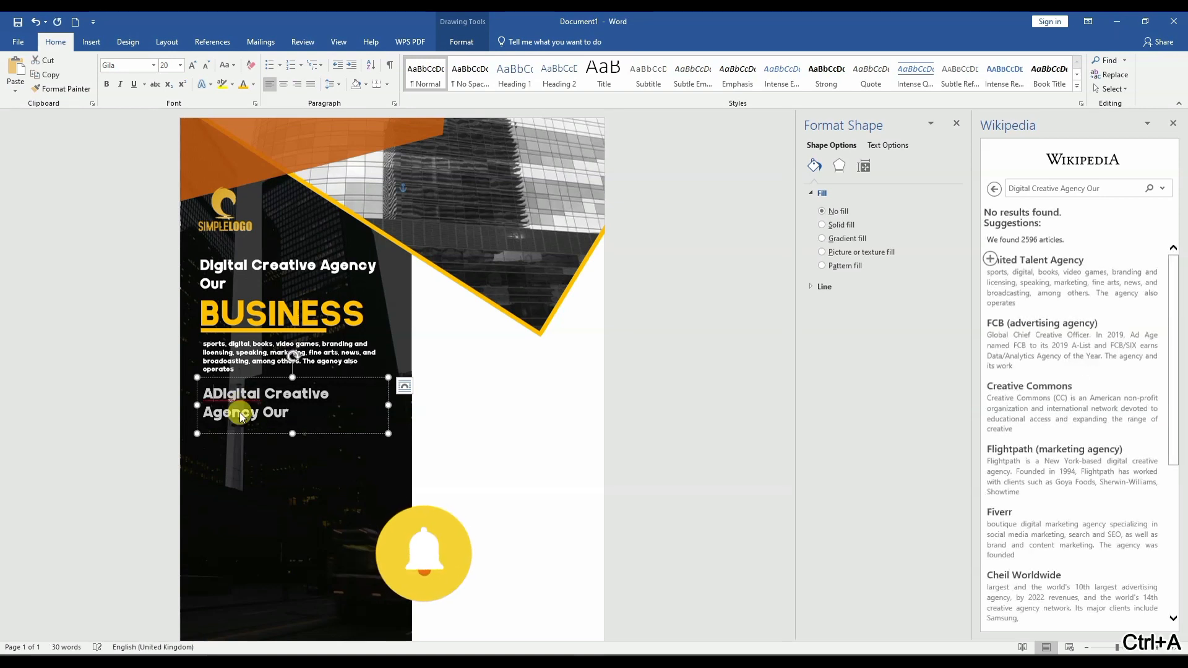
key("BackSpace")
type("AB")
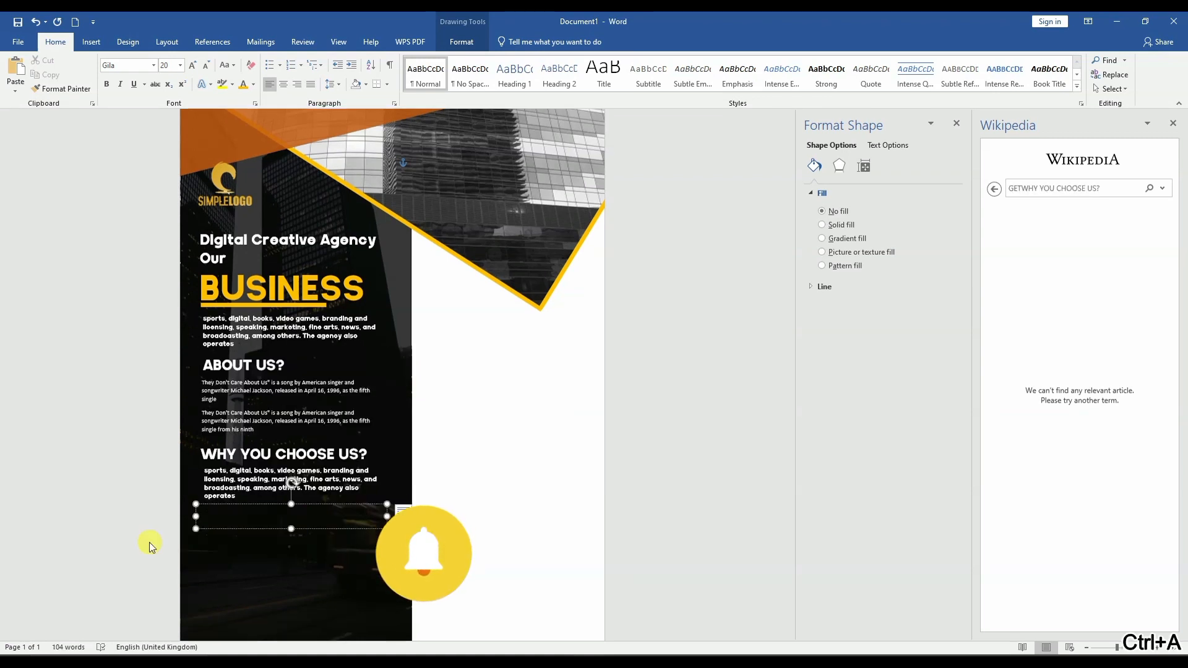
Replace the text of the heading copy below the last paragraph with "GET IN TOUCH" and color it golden orange
type("GET")
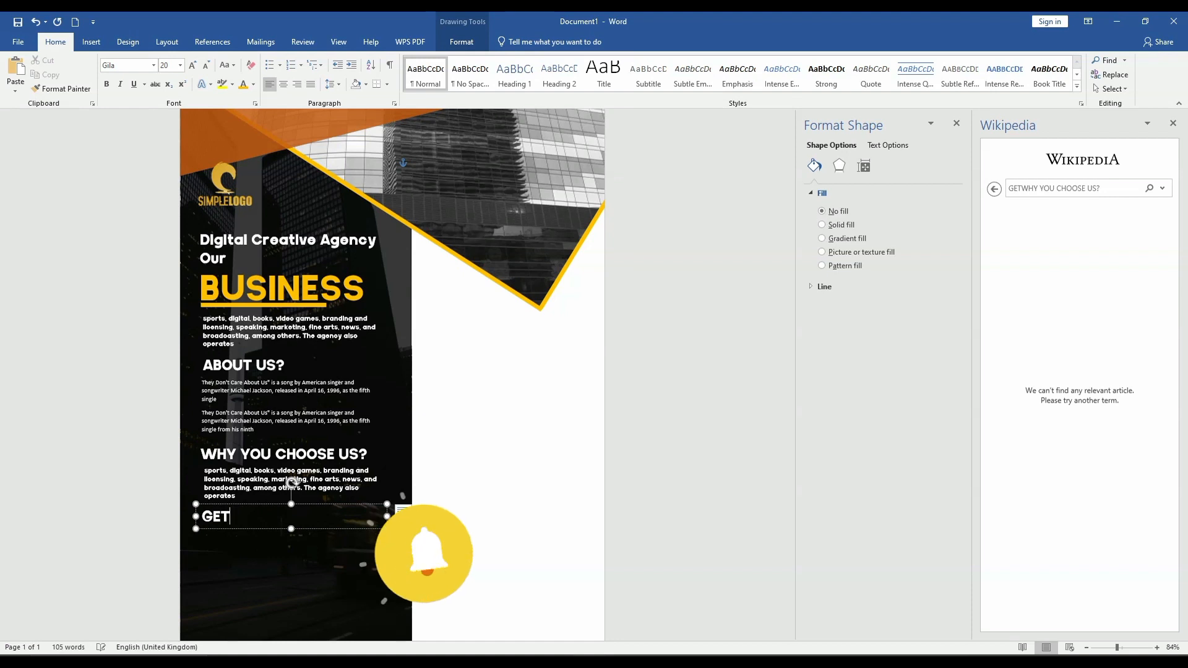
type(" IN ")
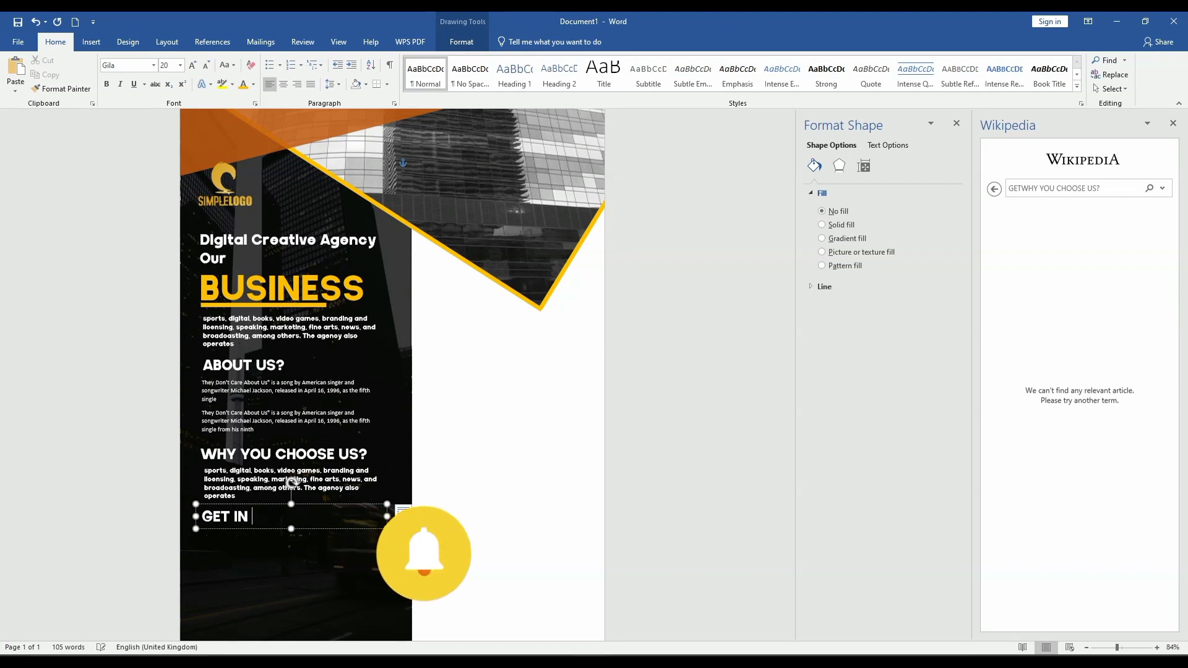
type("TOUCH")
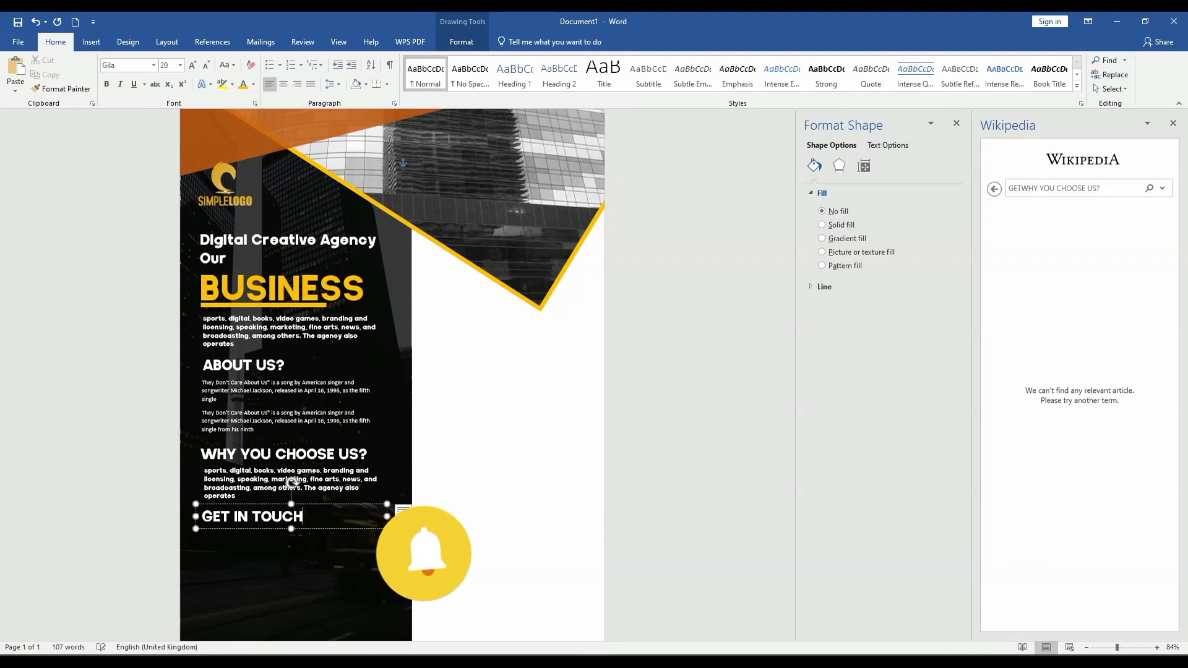
key("ctrl+a")
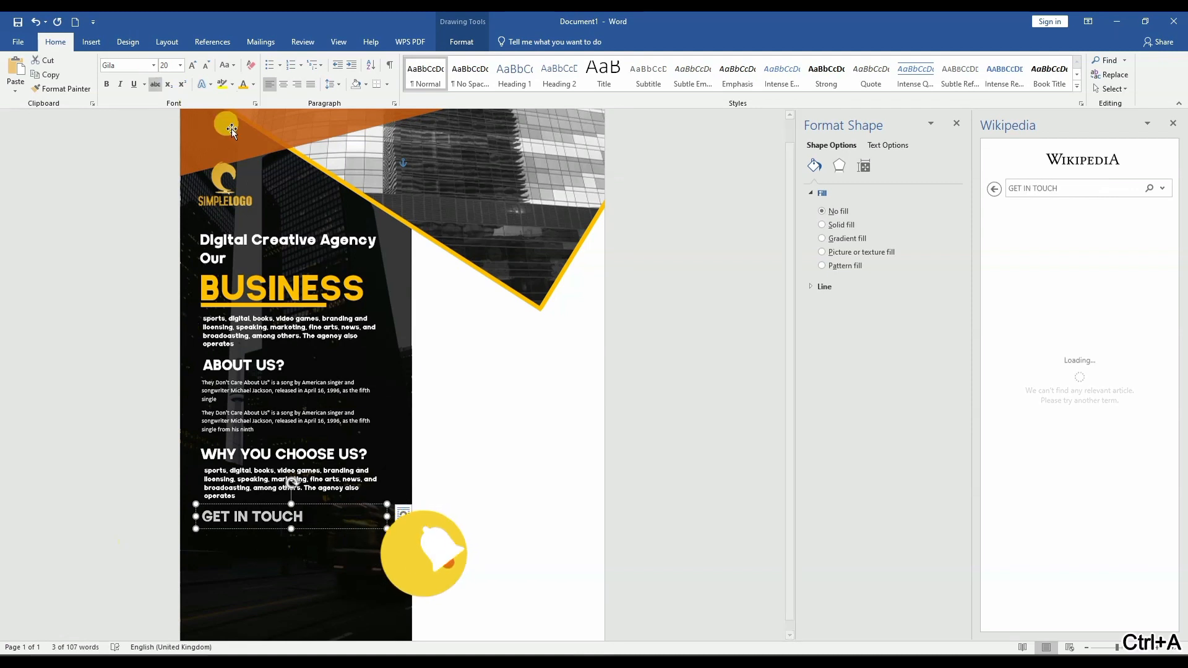
left_click(246, 87)
left_click(318, 547)
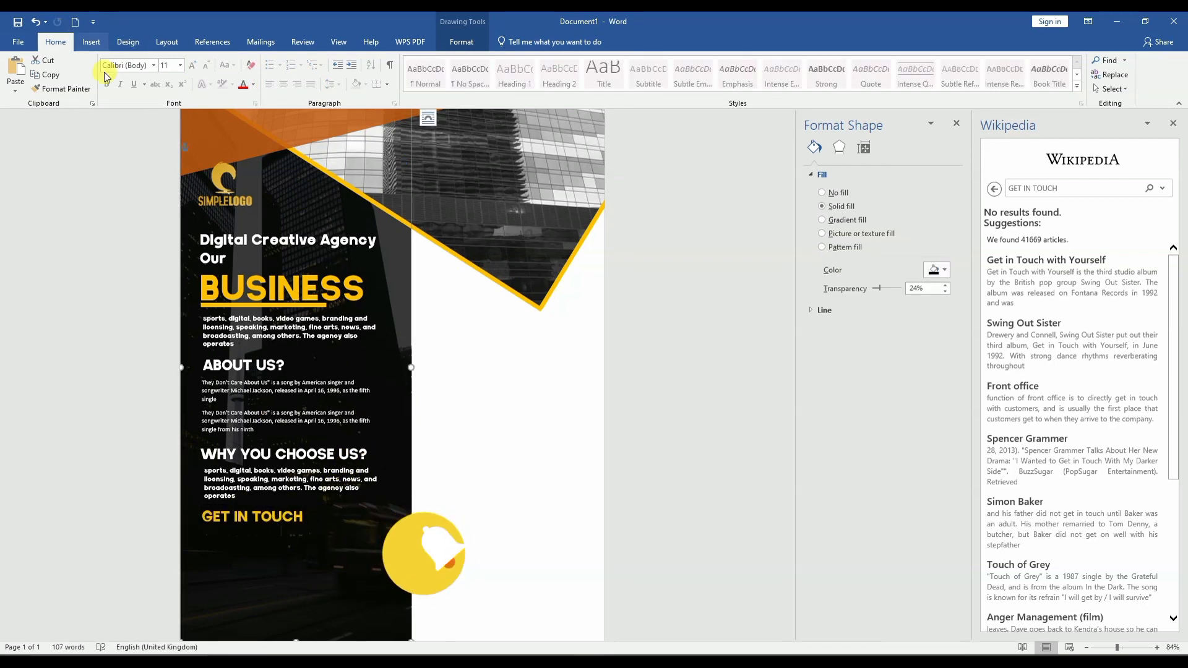
Duplicate the "ABOUT US?" paragraph text box and place the copy directly below the "GET IN TOUCH" heading
left_click(224, 392)
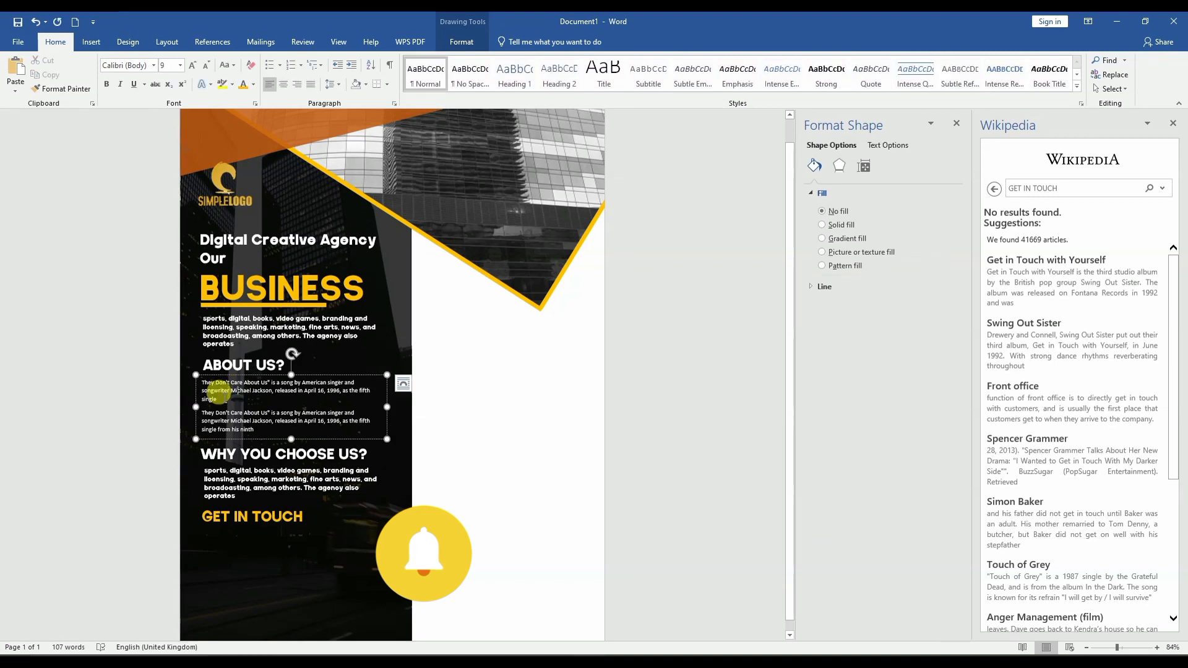
triple_click(202, 384)
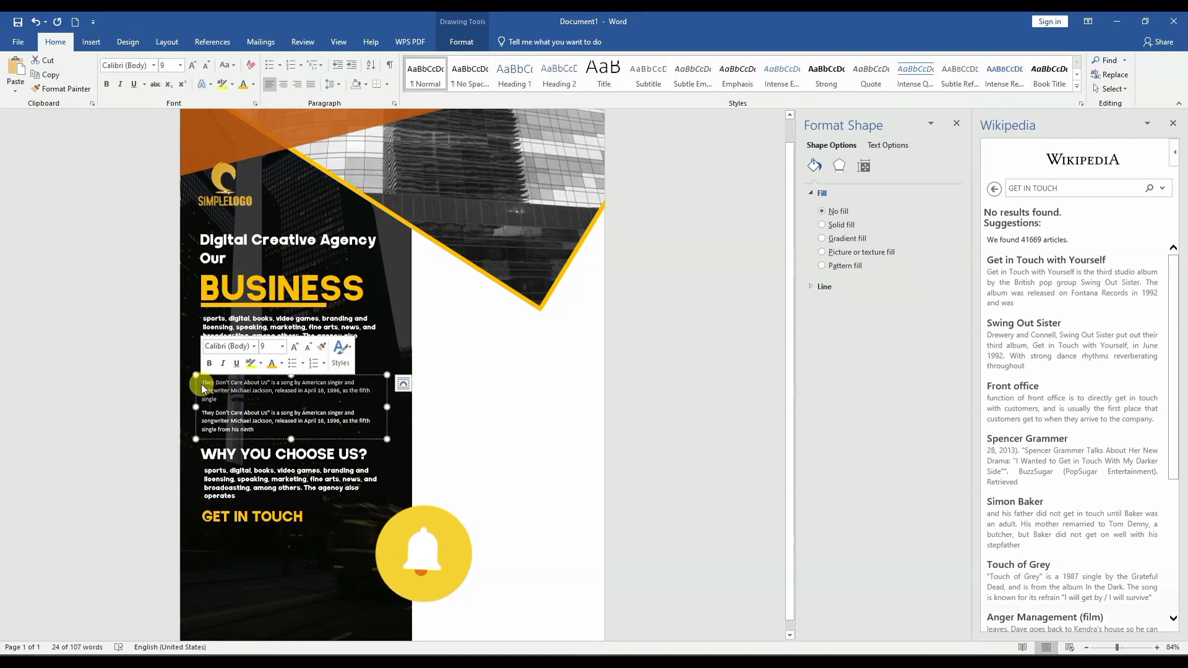
key("ctrl+c")
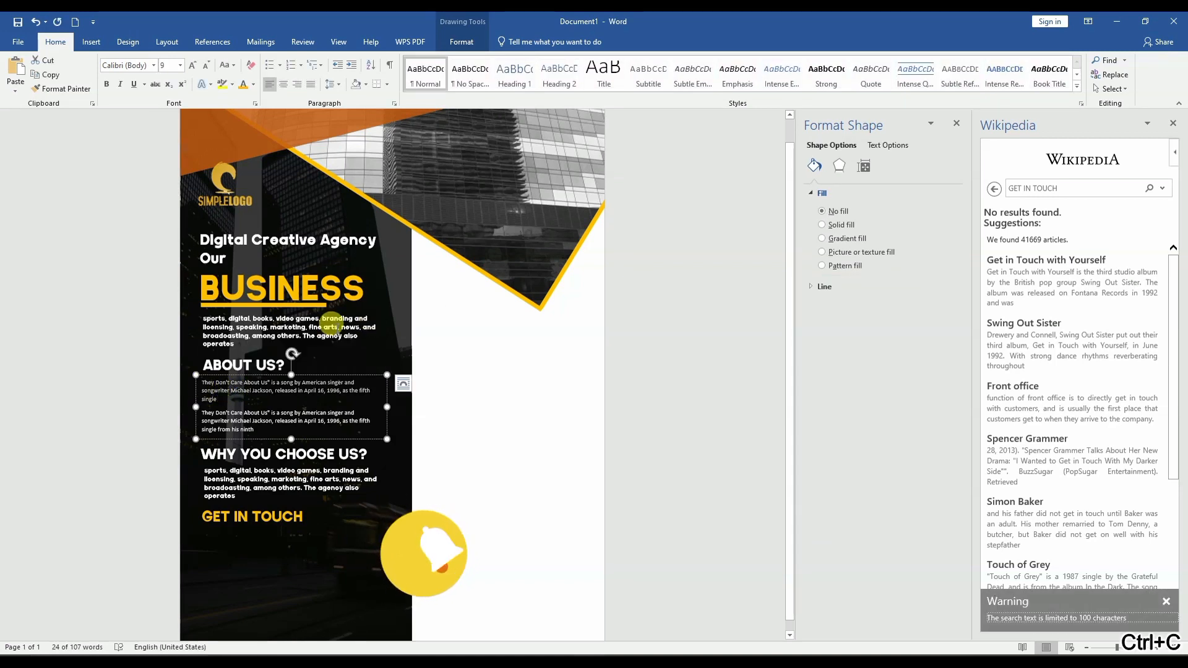
left_click(338, 342)
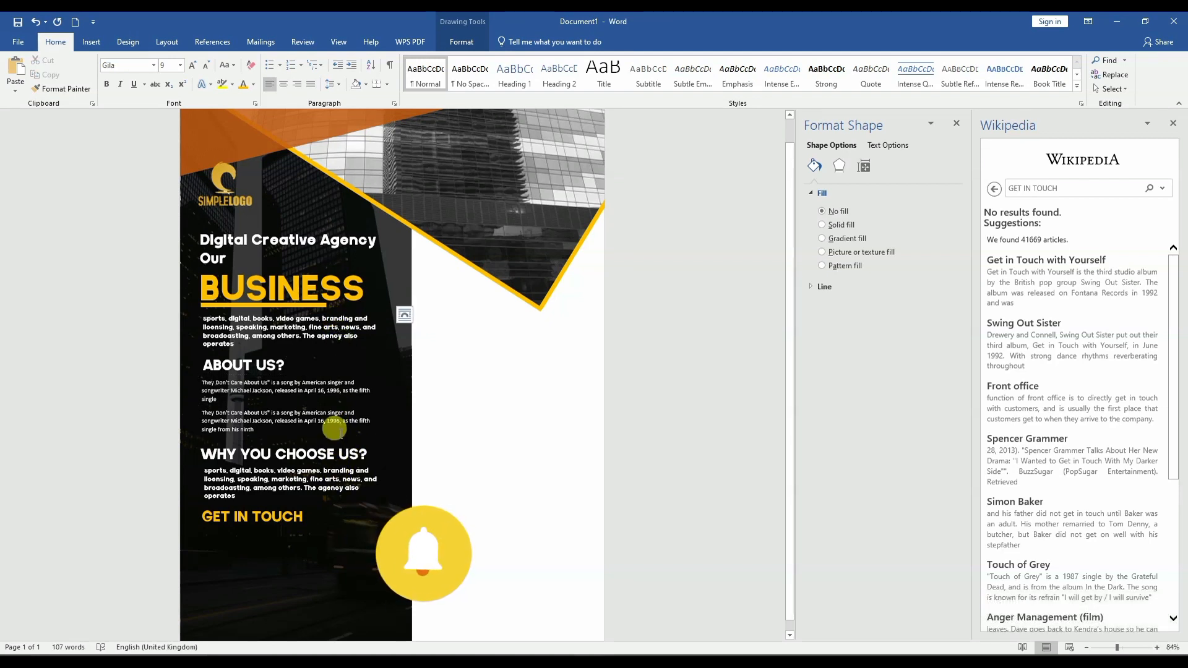
left_click(339, 433)
left_click(343, 375)
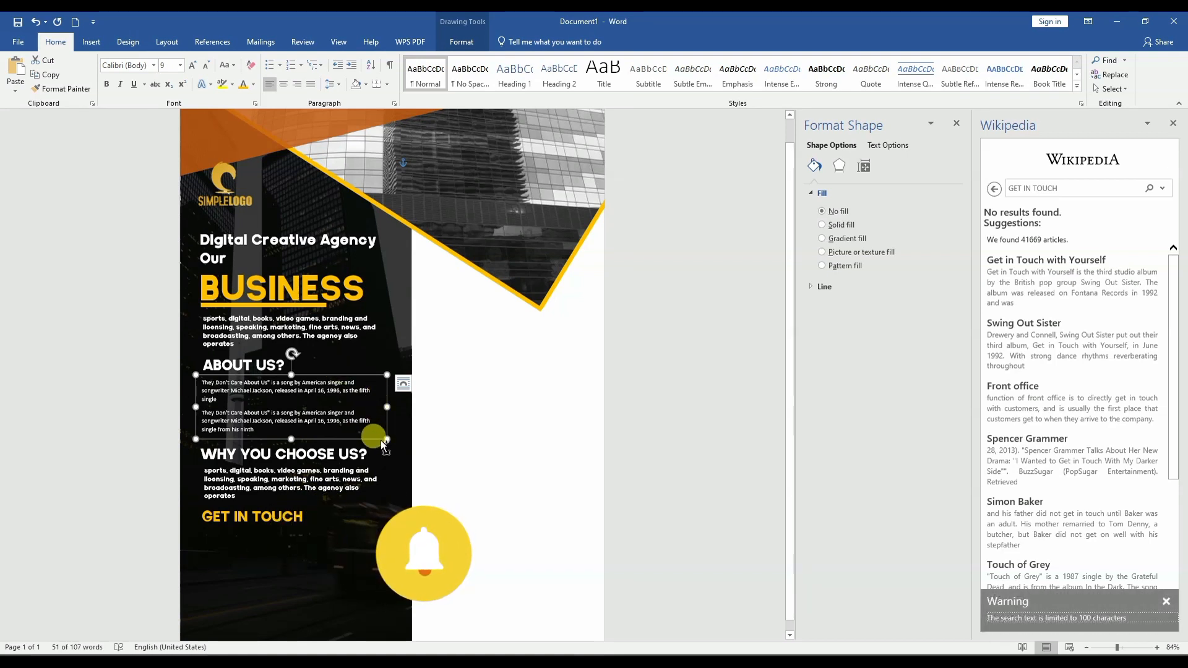
left_click_drag(382, 440, 381, 588)
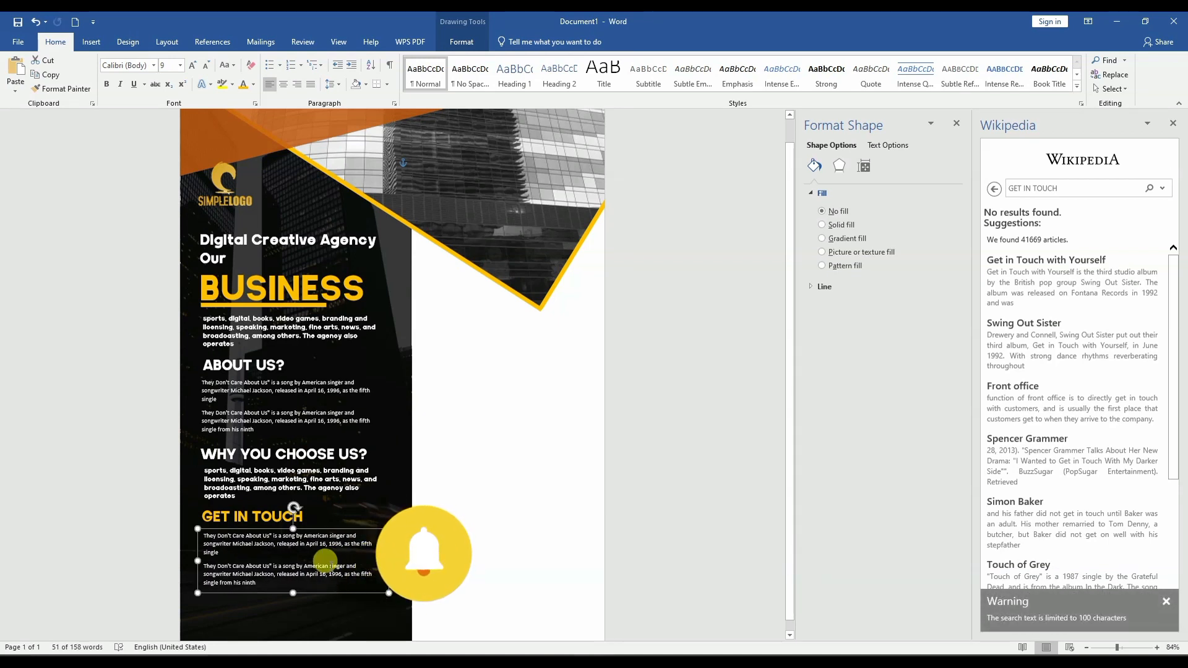
Dismiss the search warning and close the Wikipedia pane
left_click(331, 565)
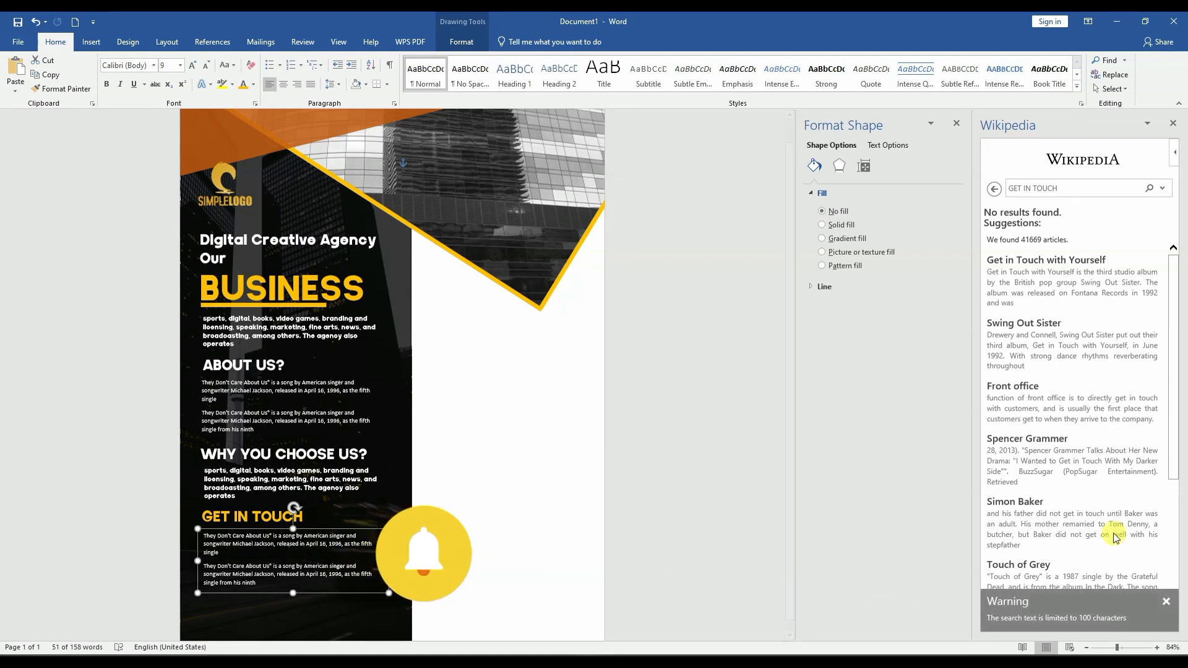
left_click(1168, 605)
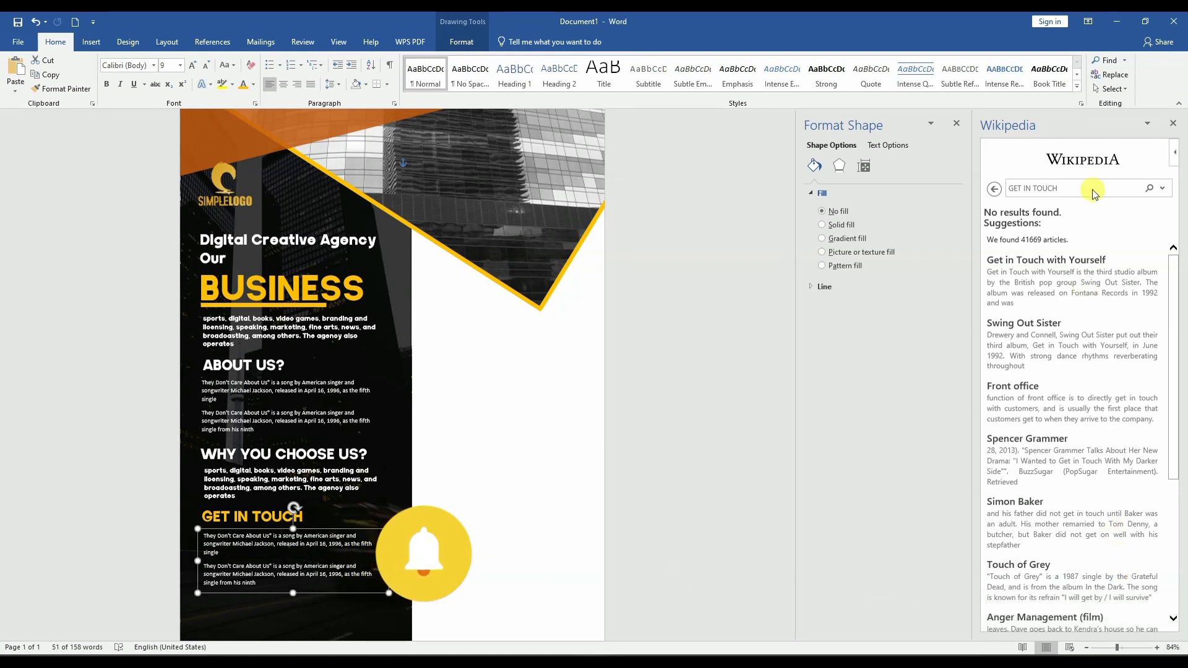
left_click(1174, 123)
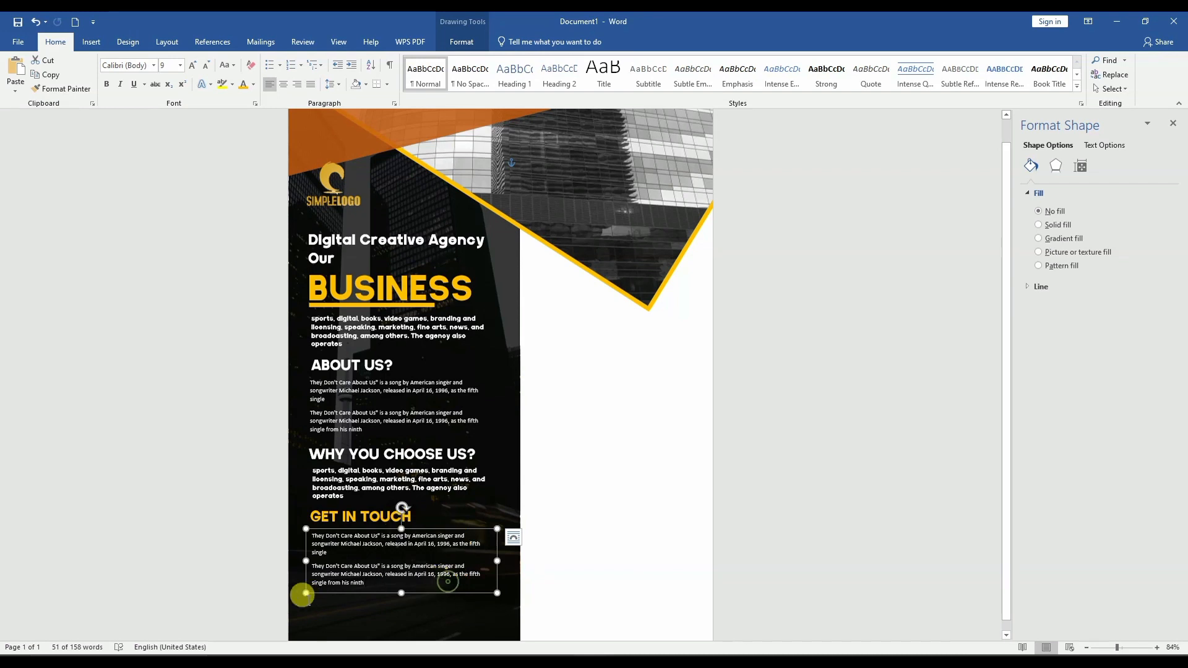
Delete the second paragraph of the text below "GET IN TOUCH" and narrow its text box from the right side
left_click_drag(314, 589, 309, 563)
key("BackSpace")
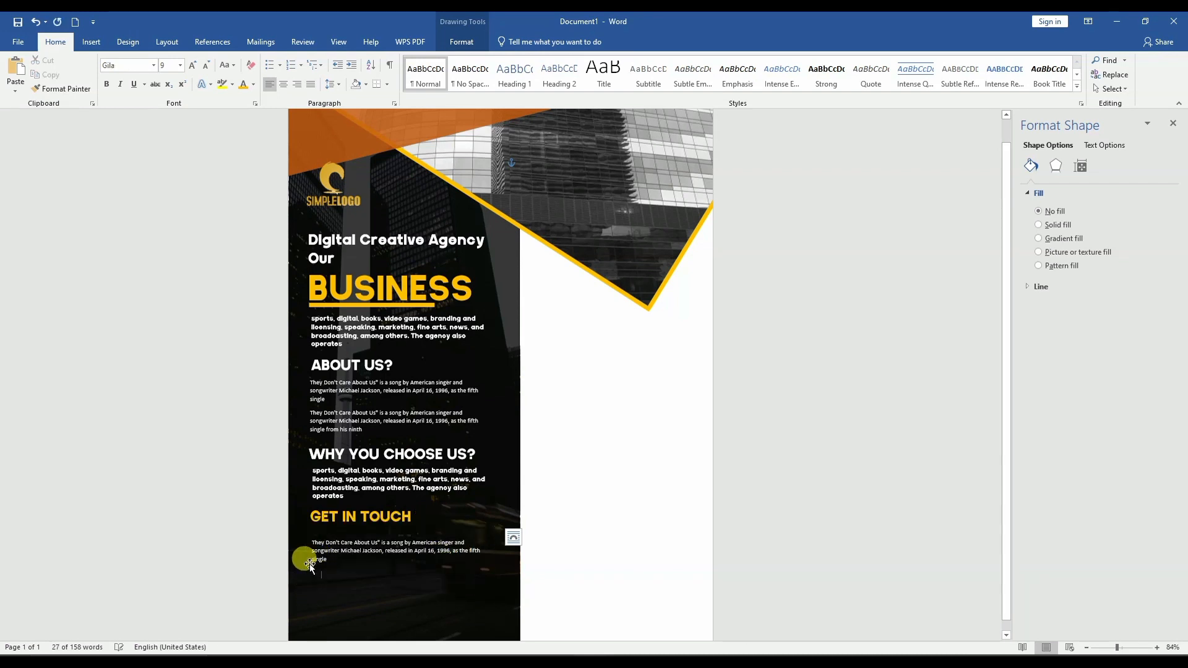
left_click(309, 563)
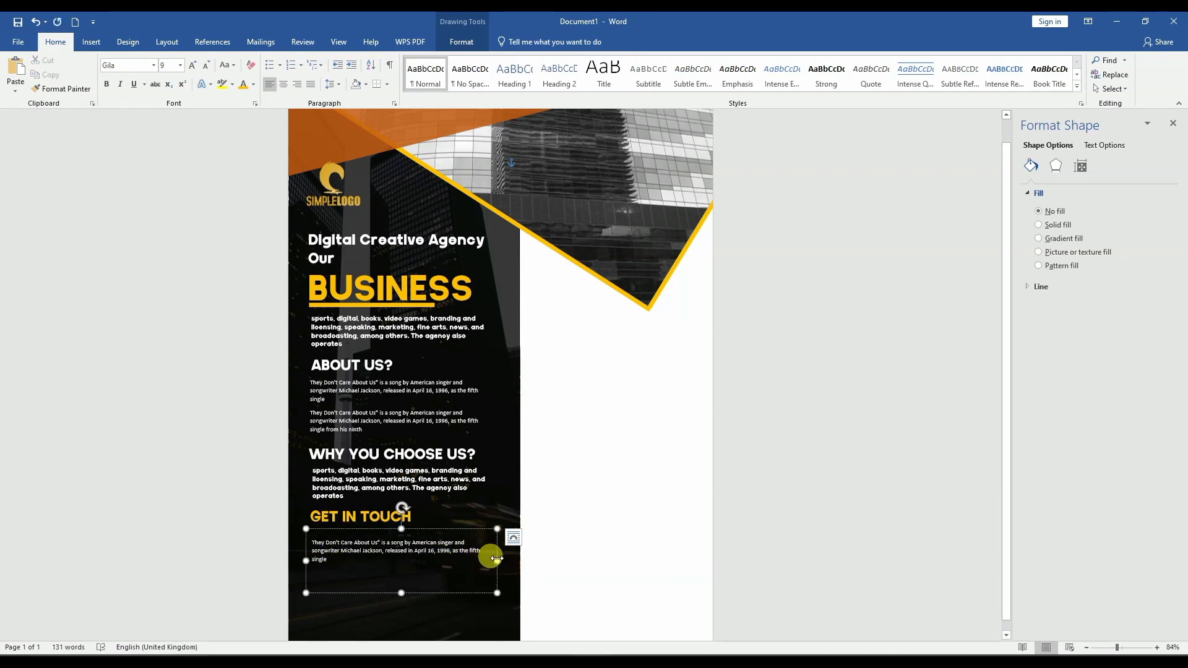
left_click_drag(498, 560, 440, 557)
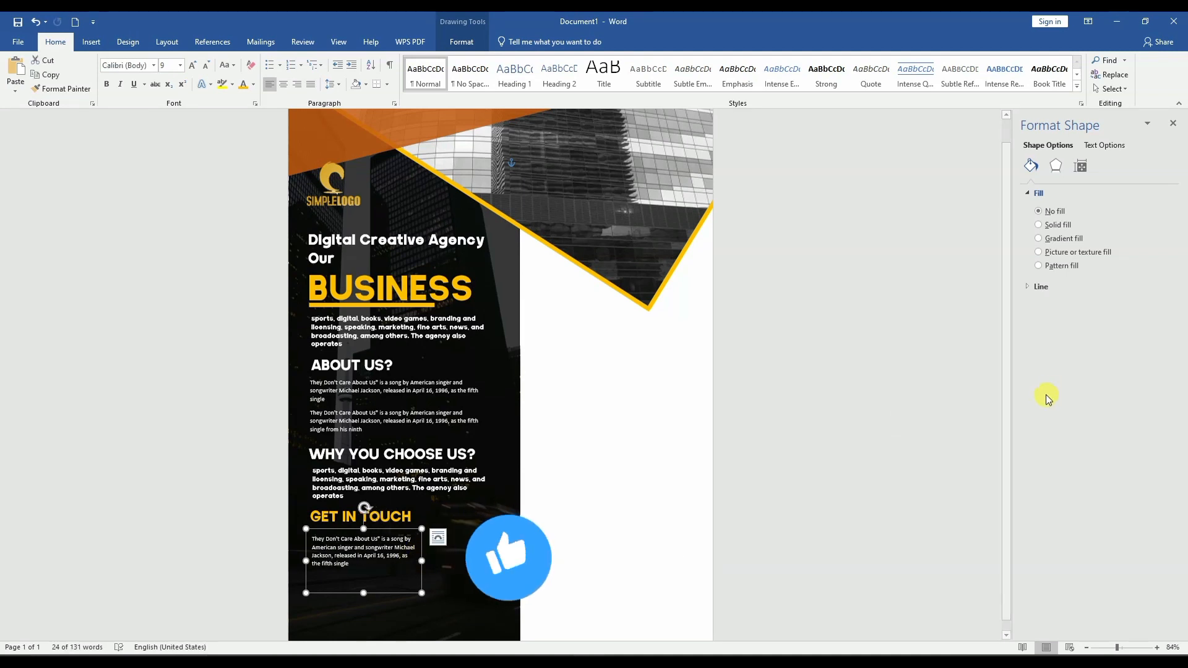
Search the online pictures for "QR CODE" and insert a plain black-and-white QR code image
scroll(1011, 405, "down", 1)
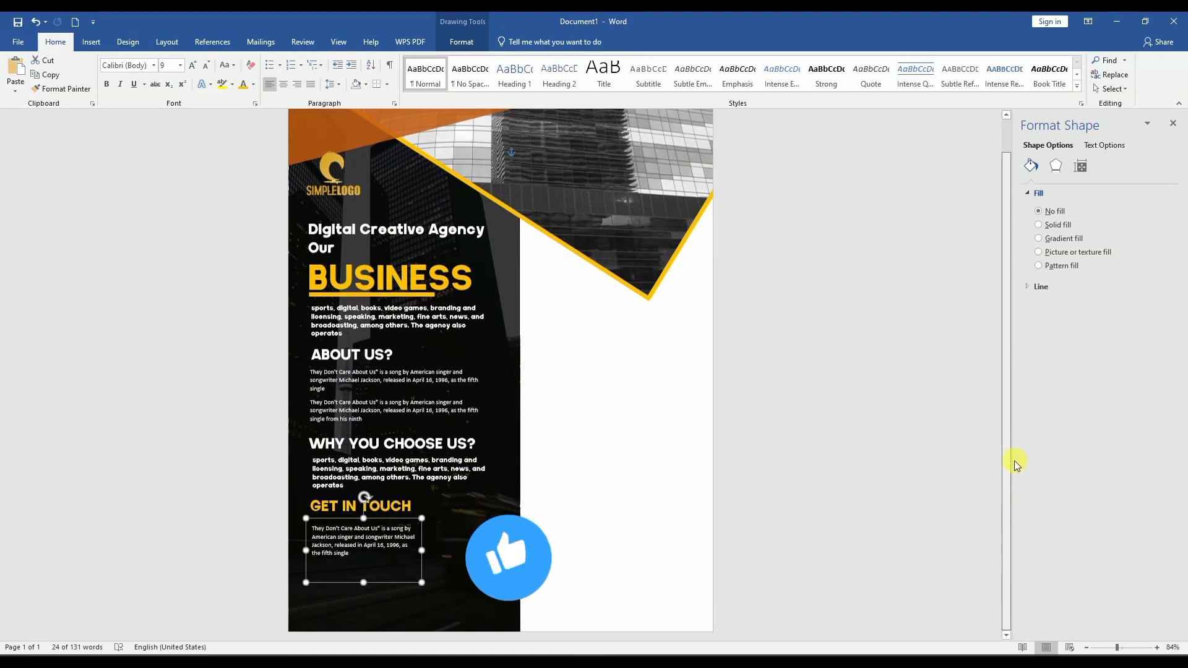
left_click(91, 43)
left_click(476, 534)
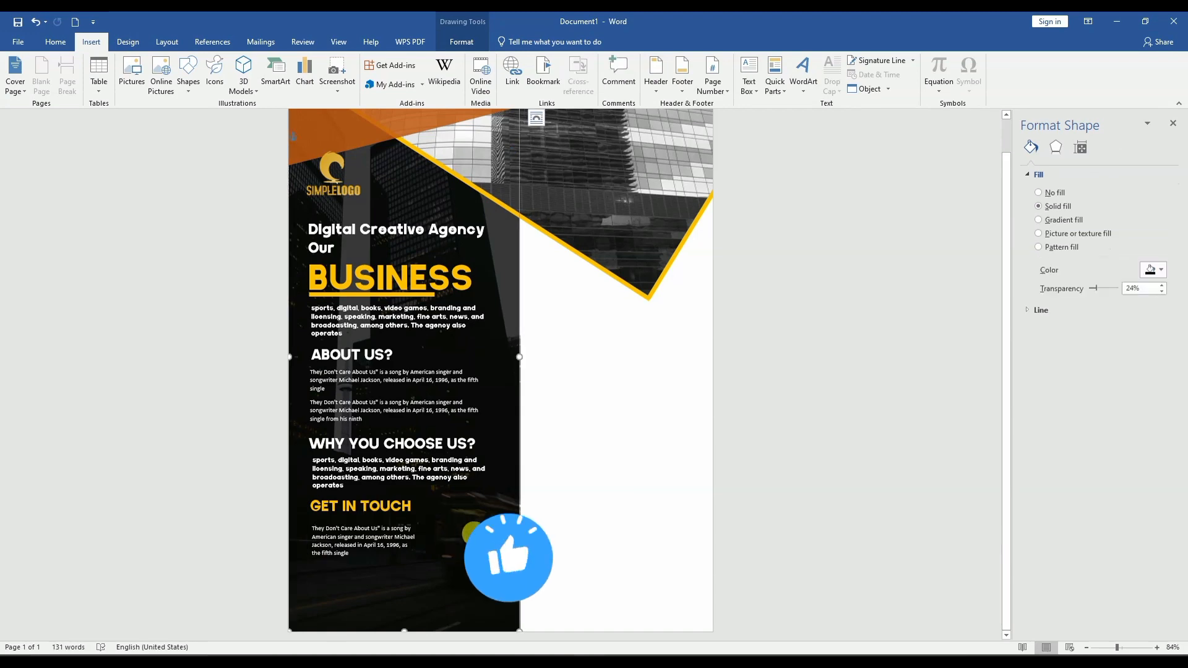
left_click(162, 83)
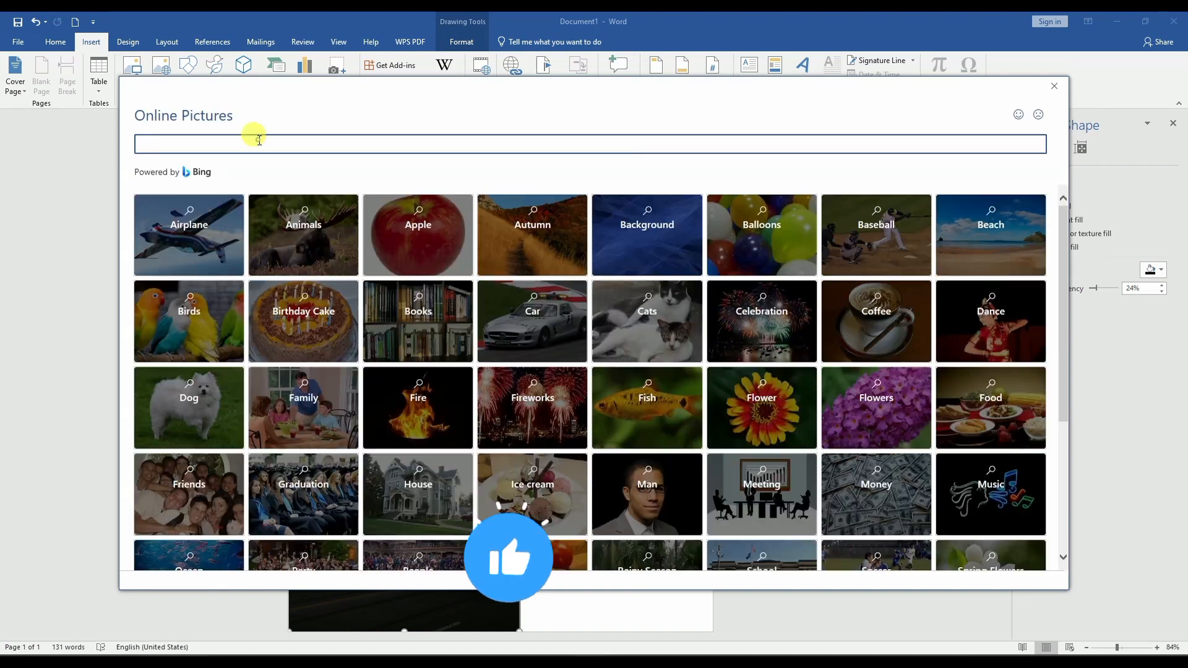
type("QR CODE")
key("Return")
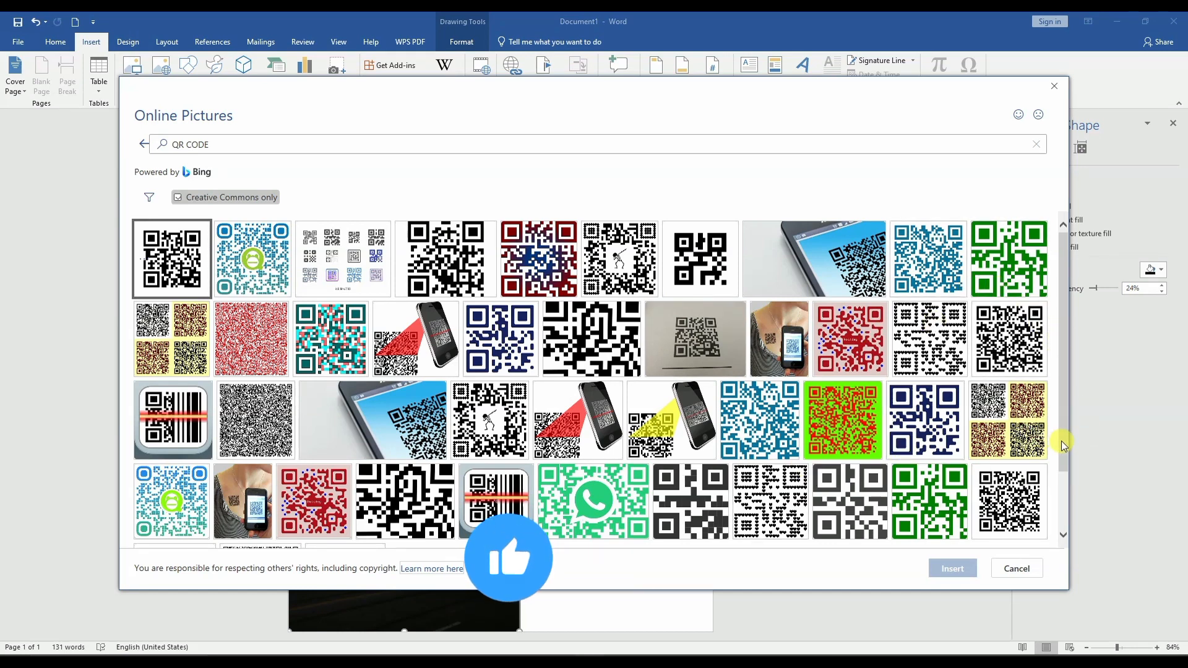
left_click_drag(1065, 443, 1077, 518)
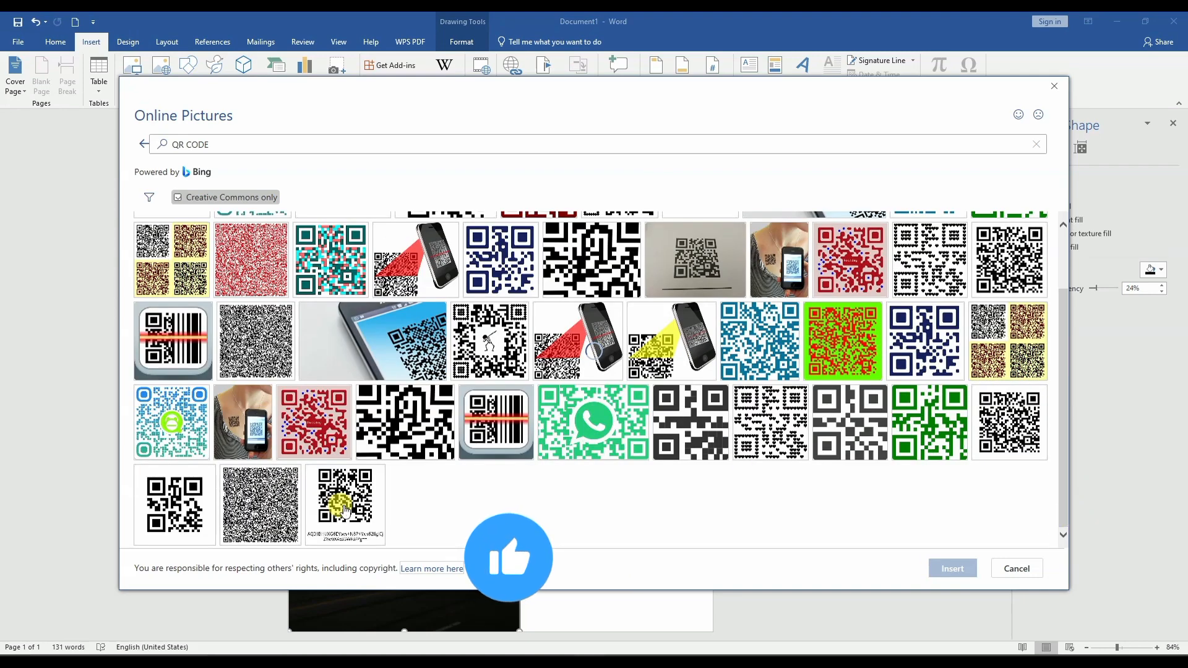
left_click(148, 503)
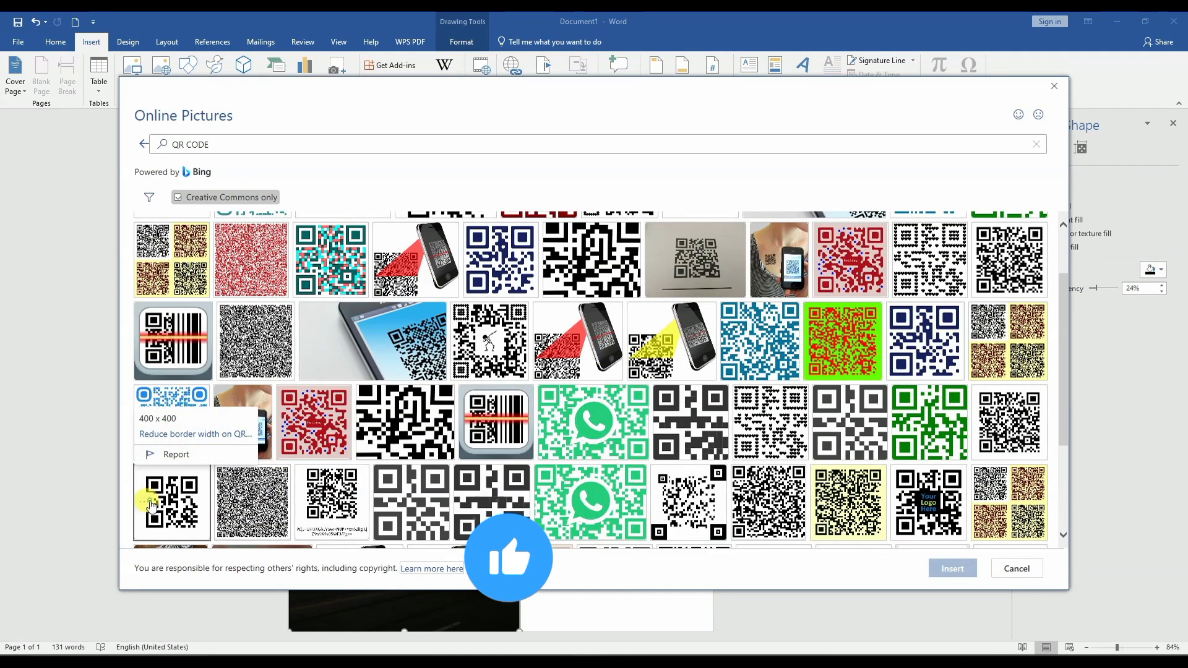
double_click(149, 500)
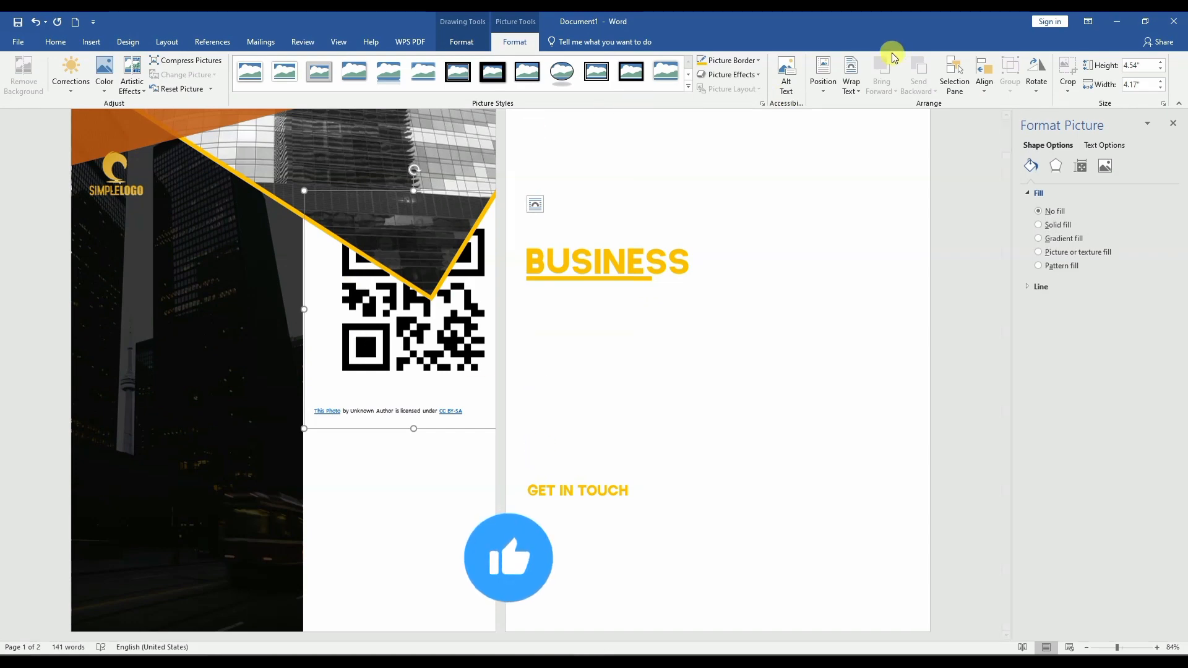
Give the QR code picture the top-left text-wrapping position and shrink it to about 2.39" by 2.21" on the page's white area
left_click(835, 79)
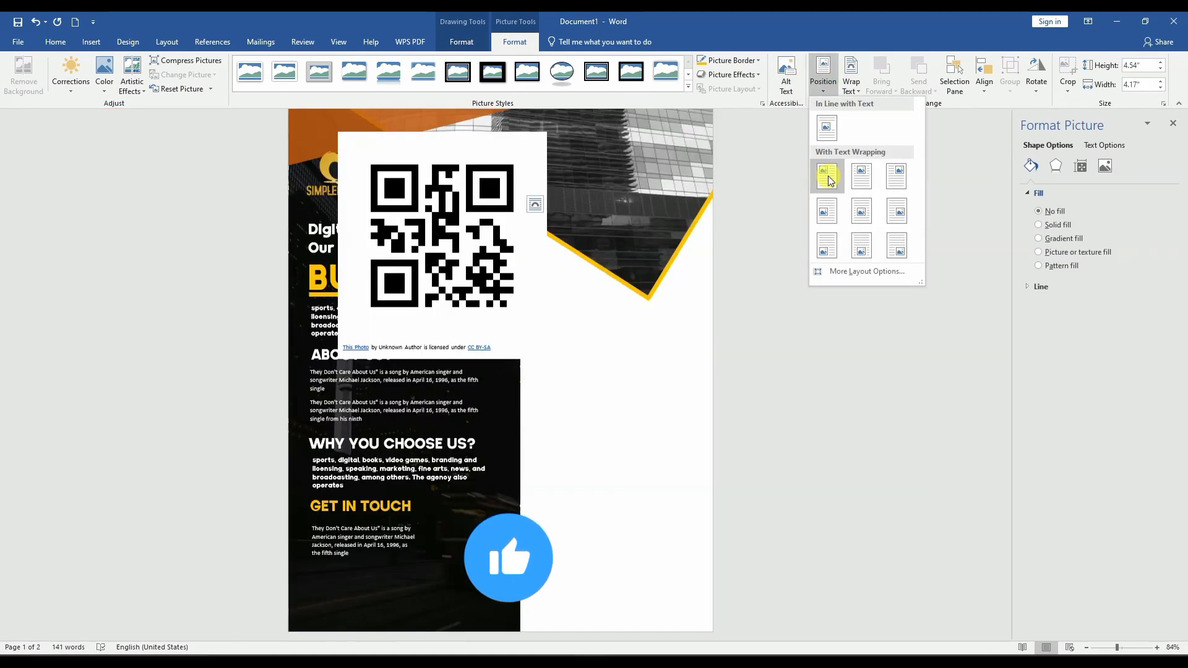
left_click(829, 179)
left_click_drag(522, 291, 622, 463)
left_click_drag(651, 525, 550, 415)
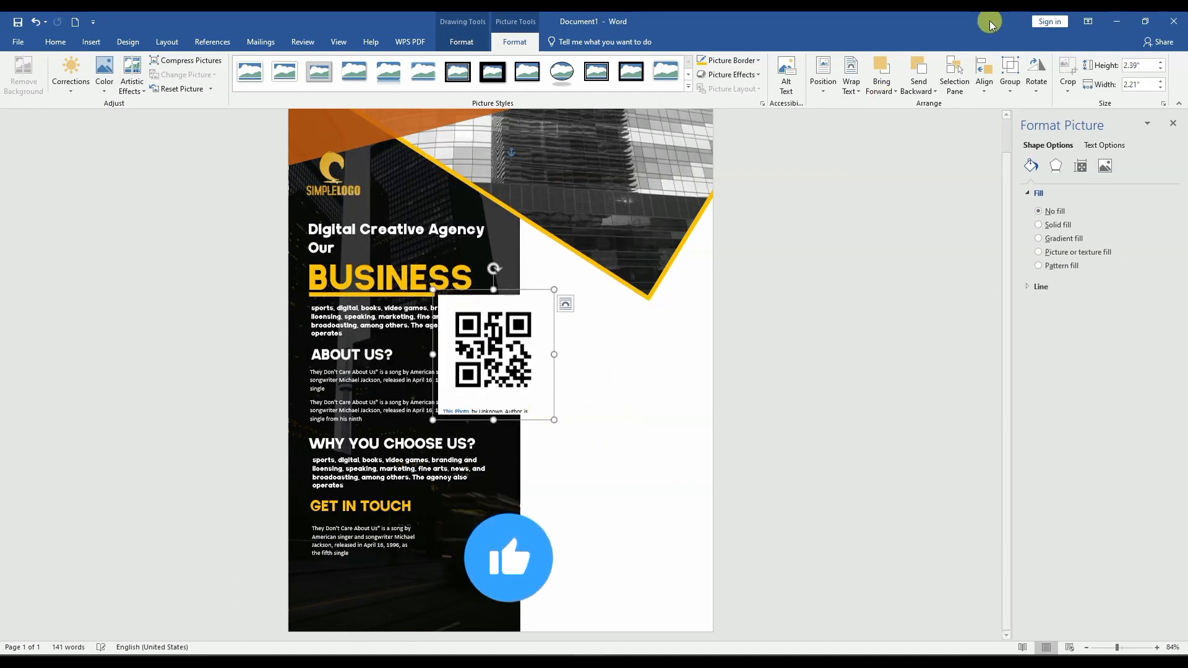
left_click_drag(514, 331, 636, 368)
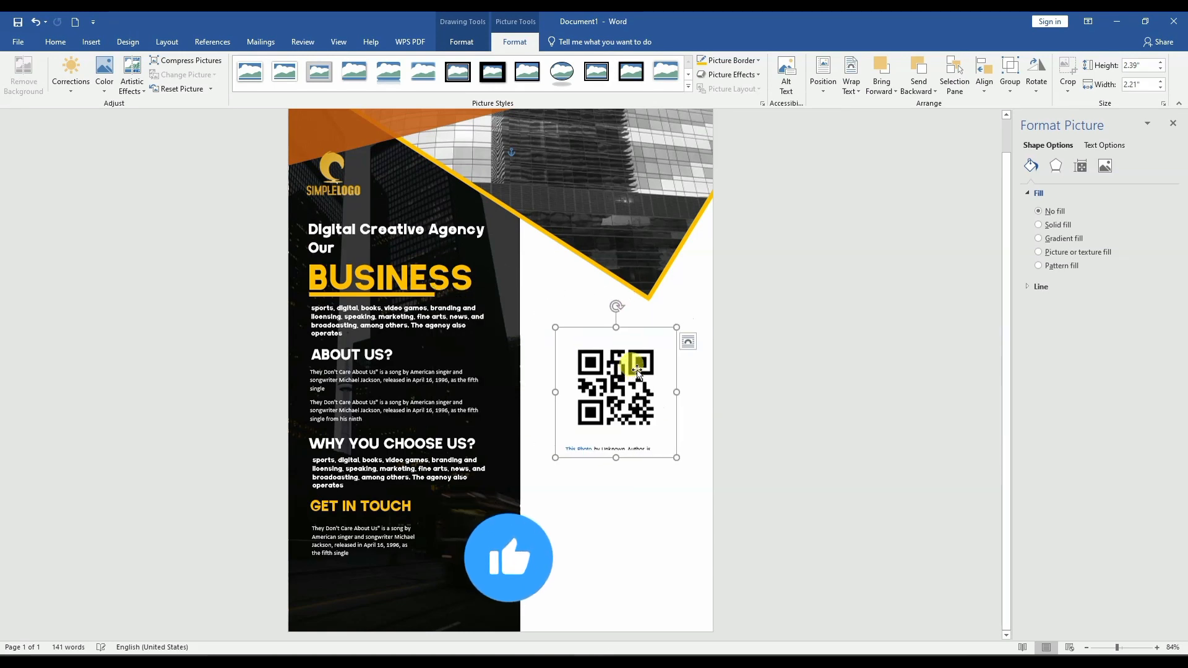
left_click(1069, 85)
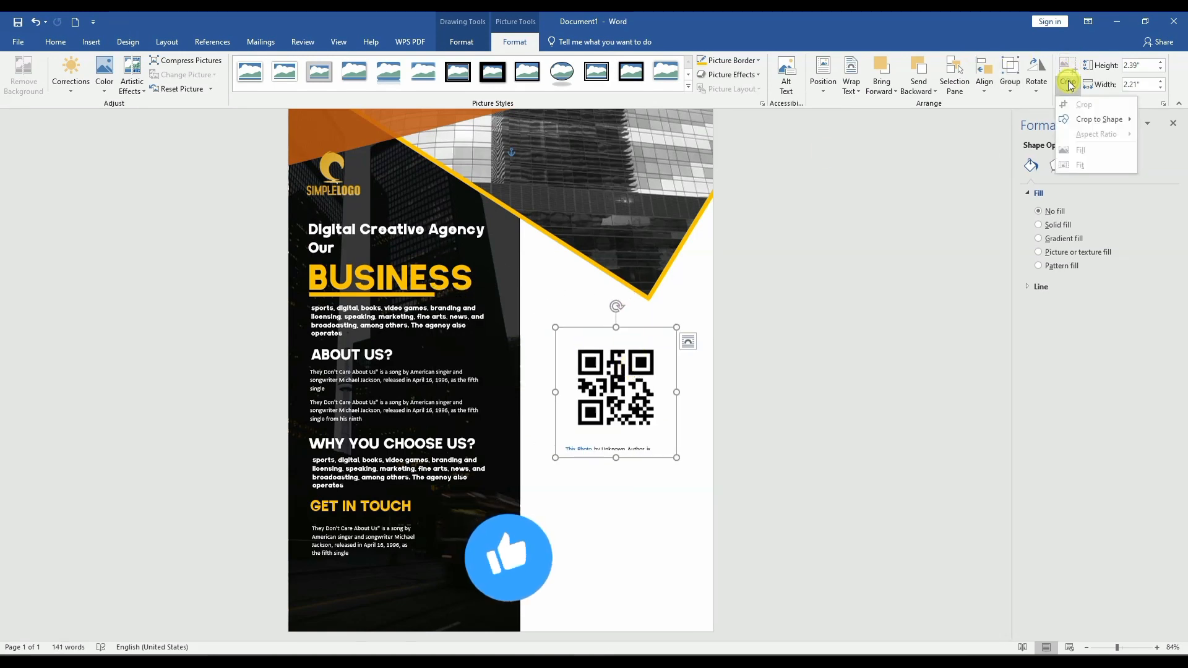
left_click(641, 487)
left_click(632, 440)
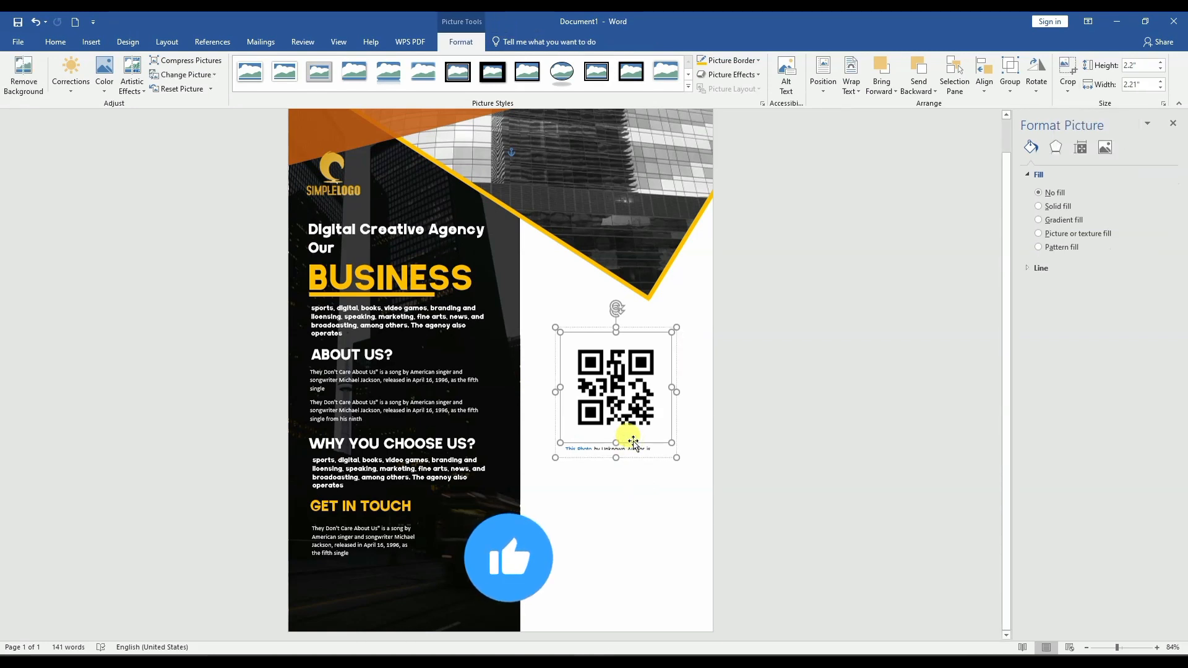
left_click(1067, 67)
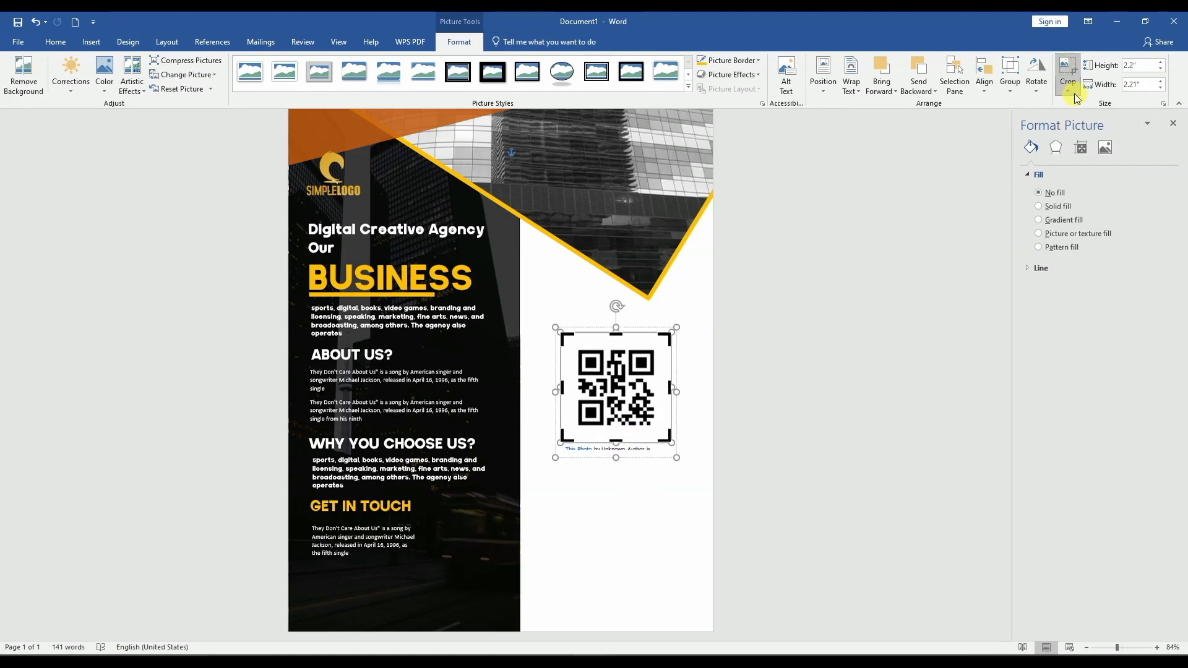
left_click(1075, 94)
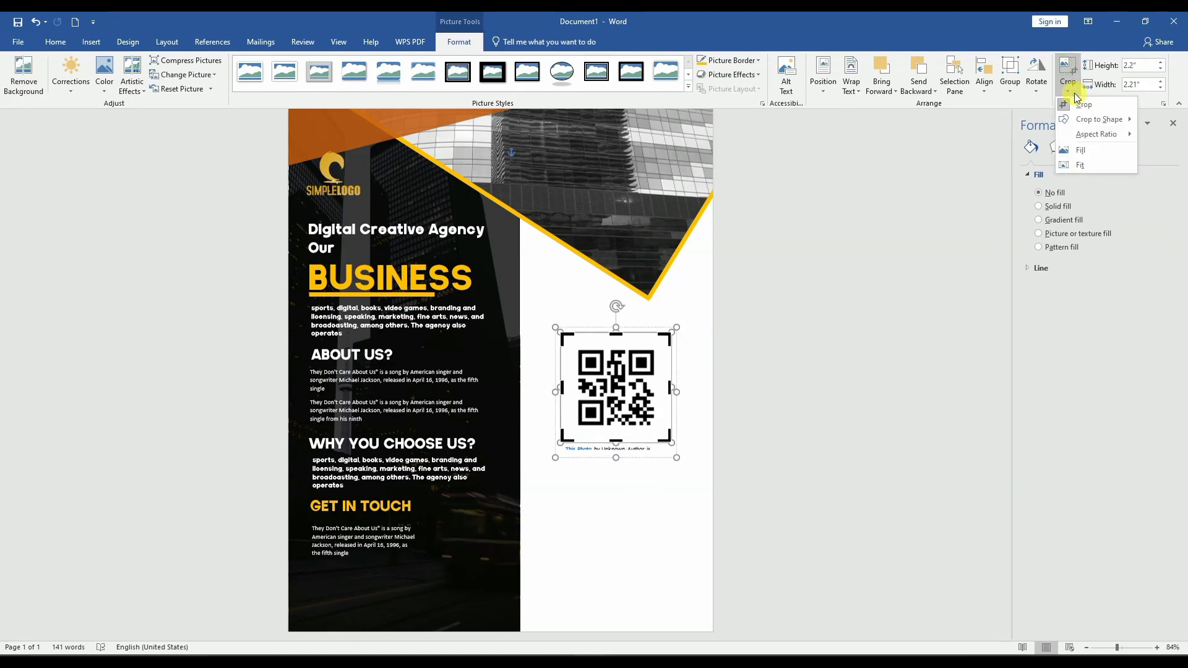
Try to delete the frame holding the QR code and its attribution caption, and undo the deletion
left_click(650, 458)
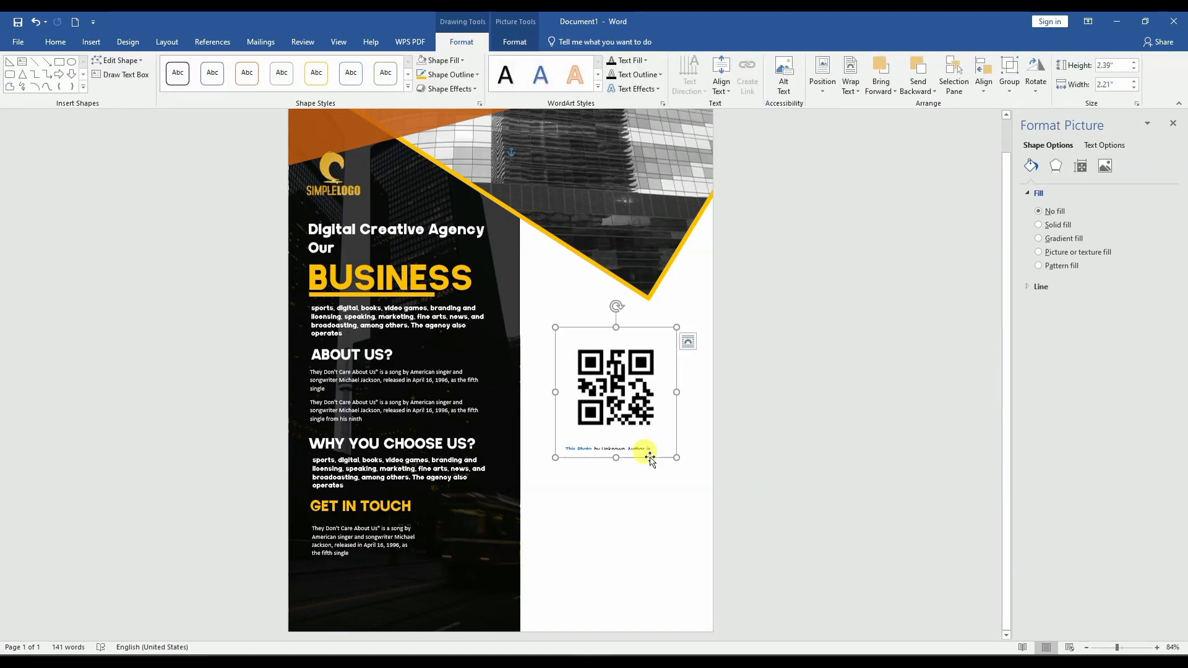
key("Delete")
key("ctrl+z")
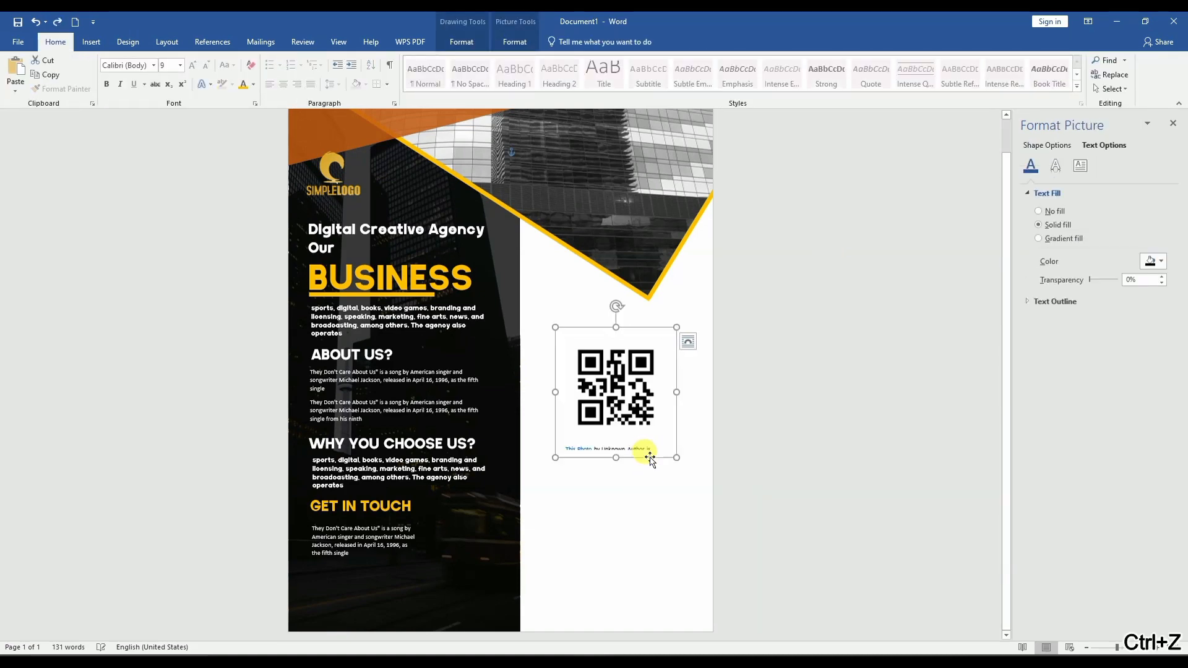
Move the QR code image away from its attribution caption to the page bottom, beside the "GET IN TOUCH" paragraph
left_click(644, 427)
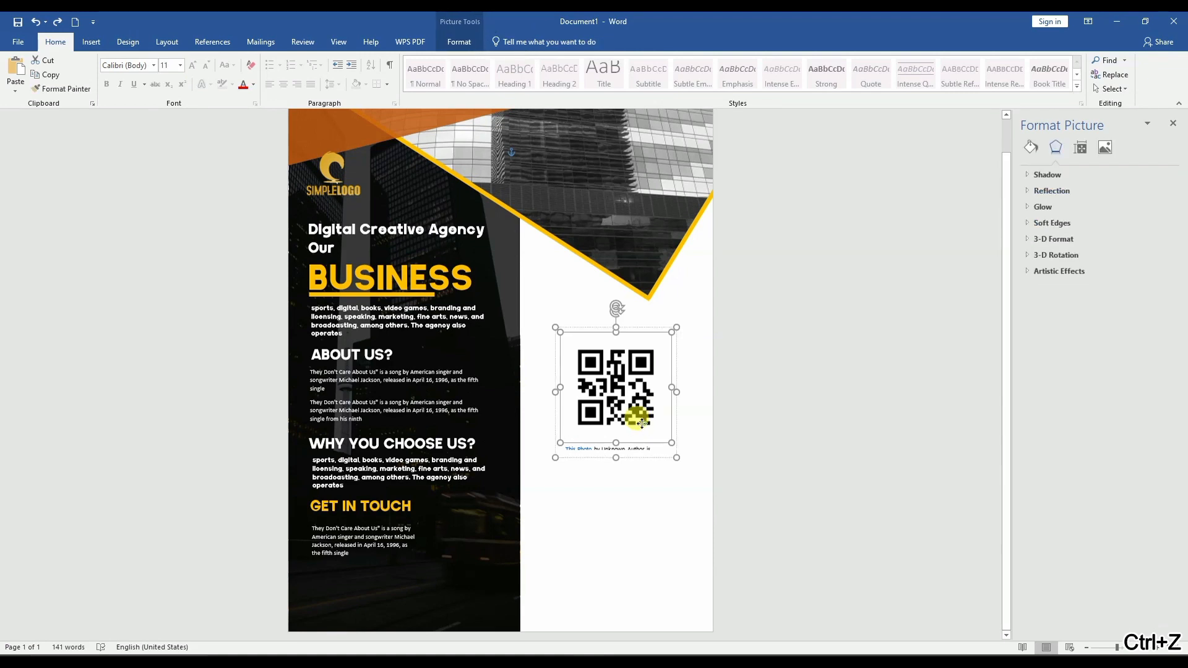
left_click_drag(641, 424, 542, 600)
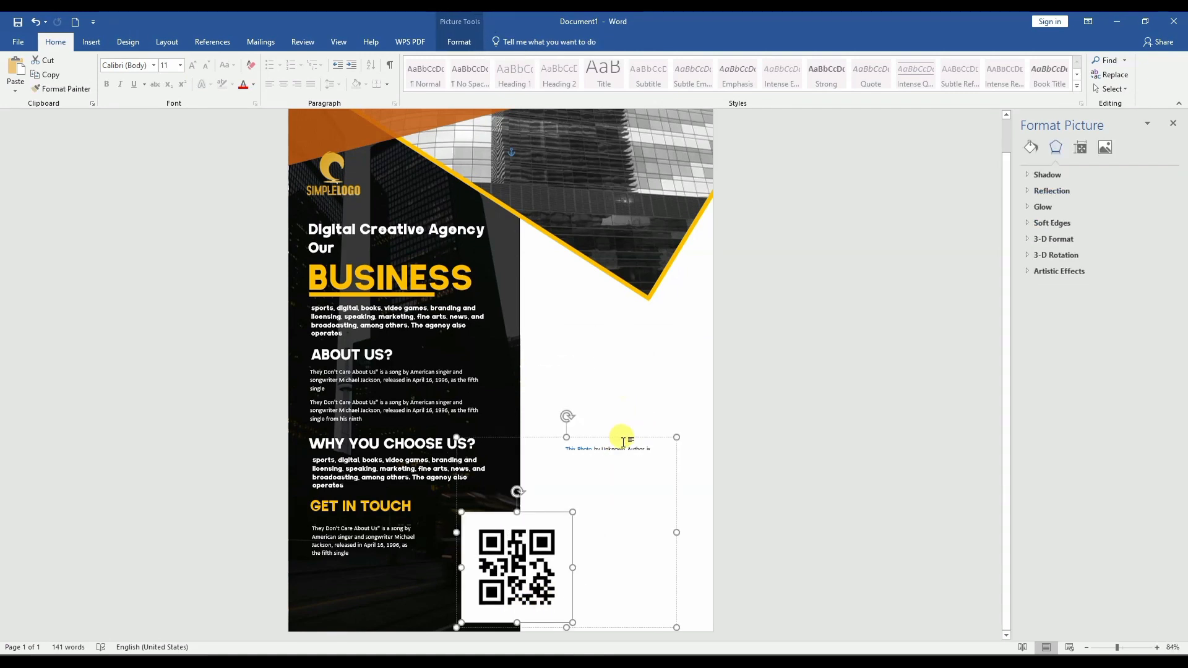
Try to delete the attribution caption above the QR code, and undo the deletion
left_click(623, 441)
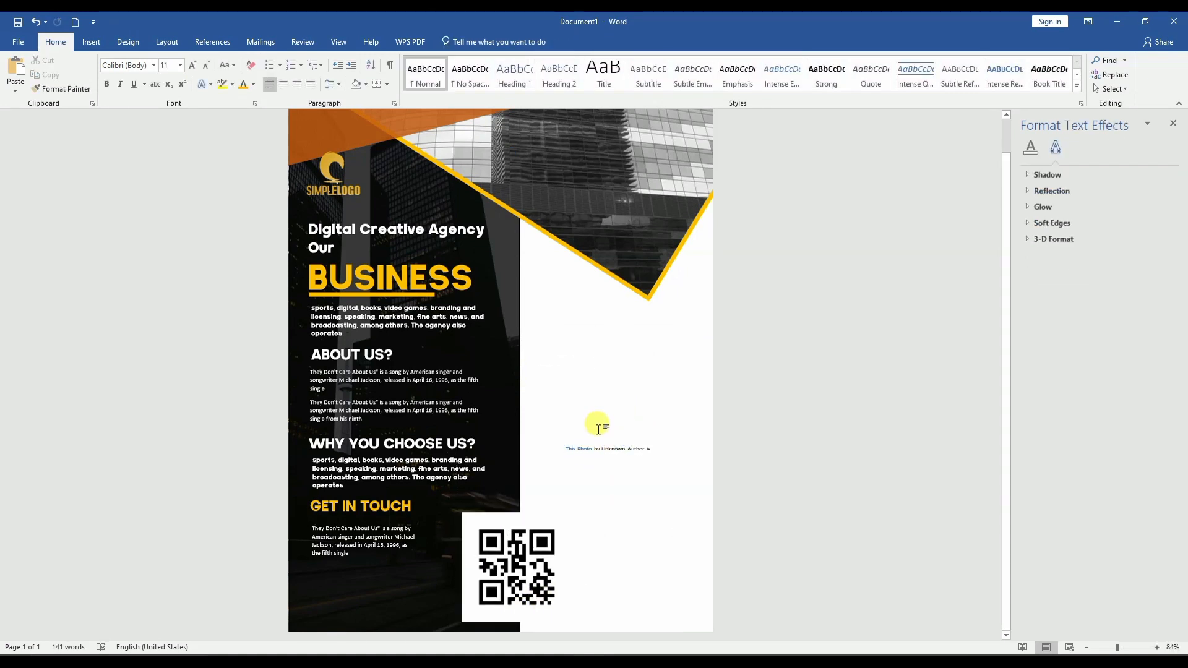
left_click(601, 444)
key("Delete")
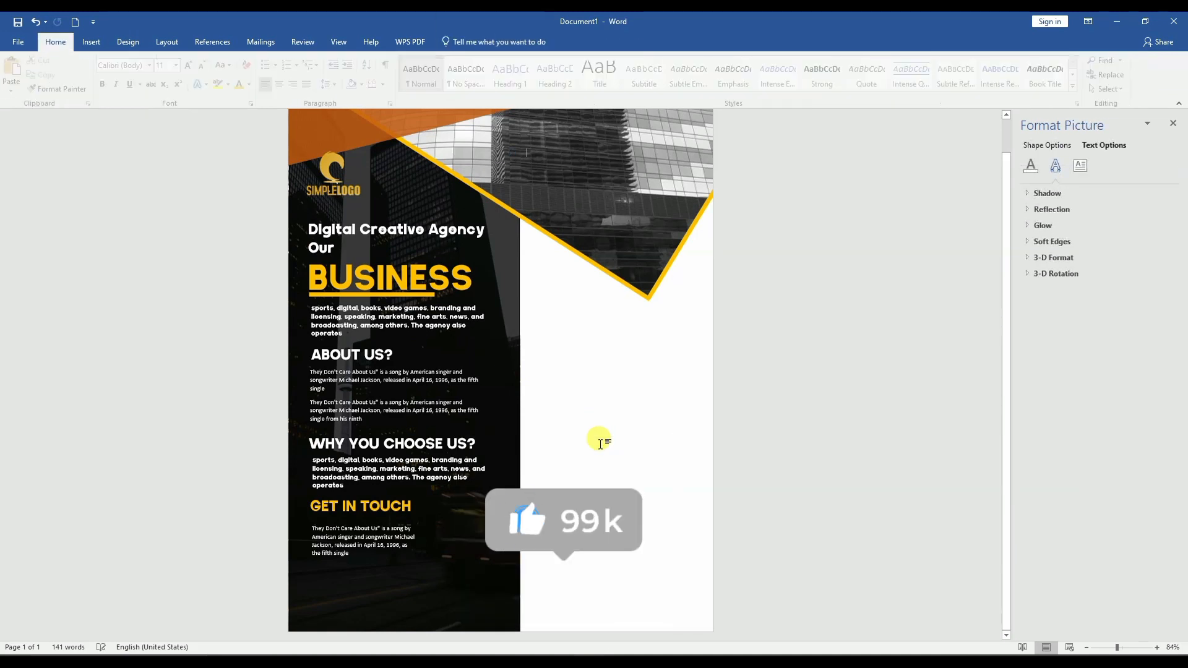
key("ctrl+z")
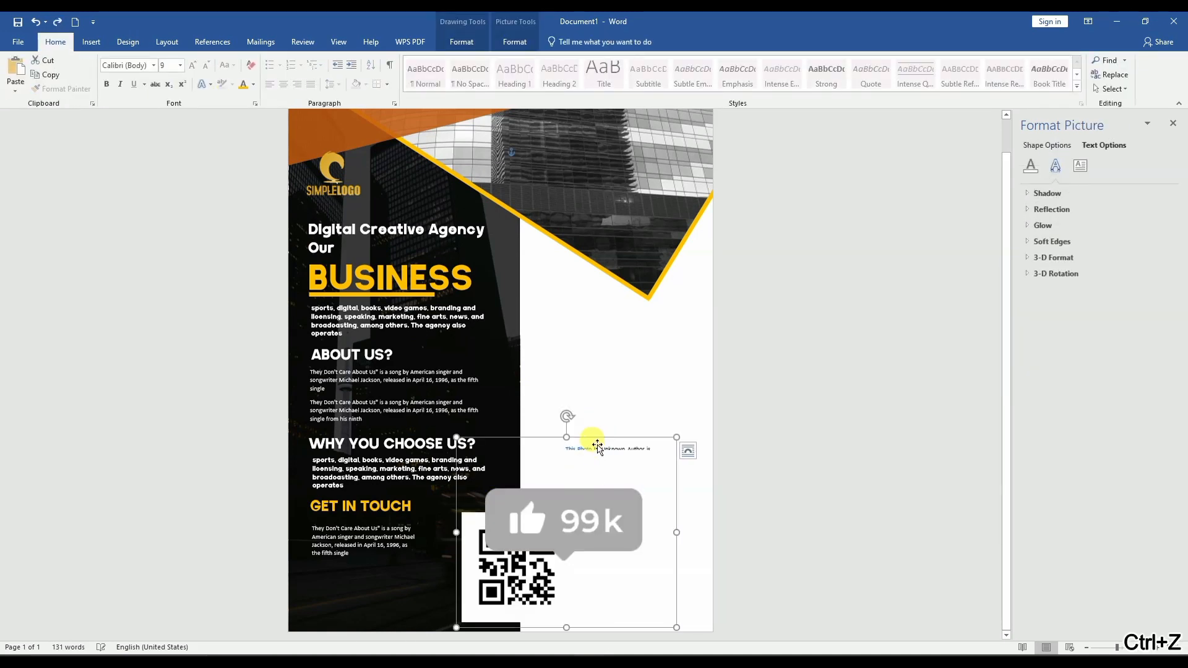
Ungroup the QR code picture from its attribution caption and delete only the caption
right_click(597, 450)
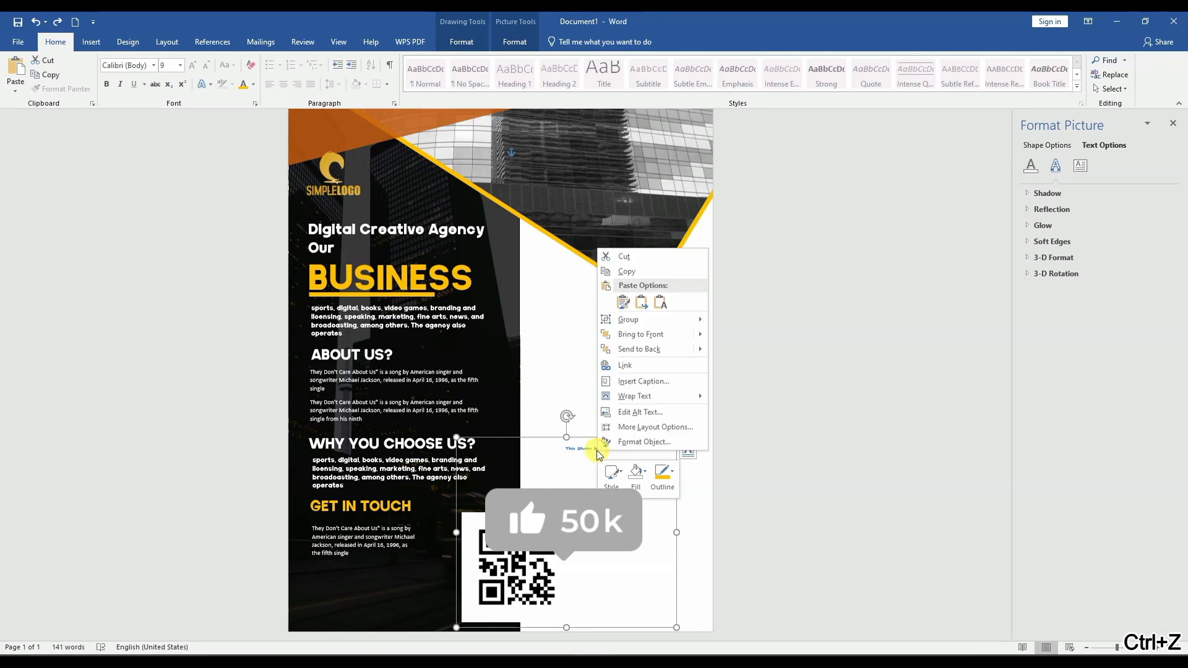
mouse_move(656, 322)
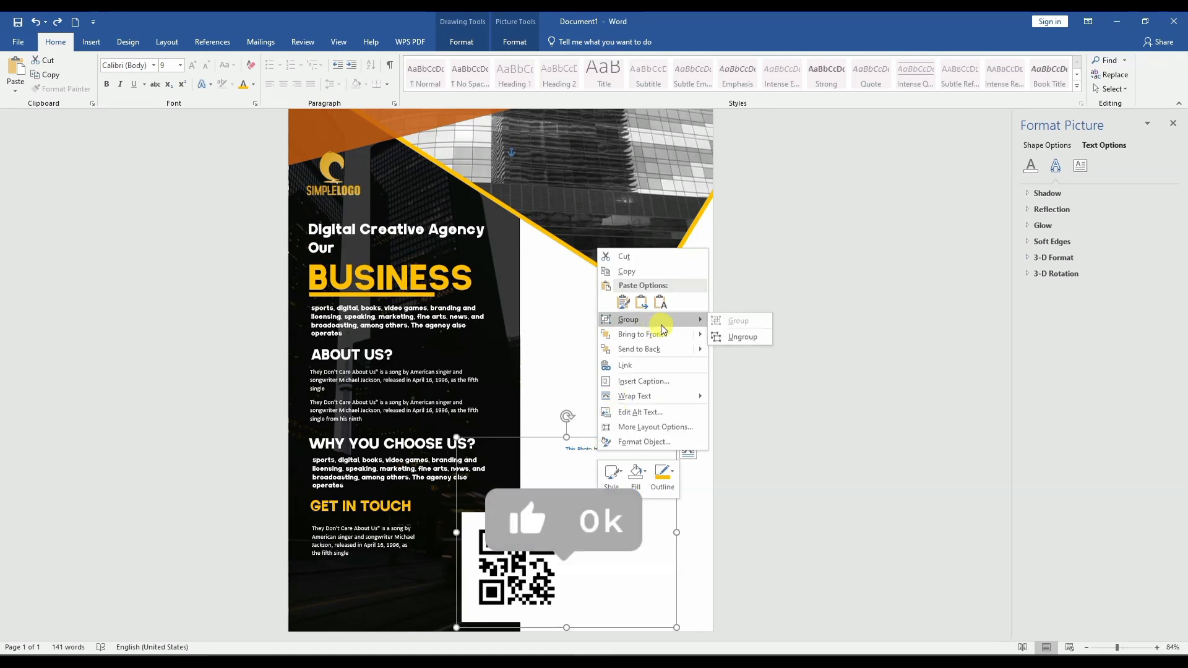
left_click(724, 338)
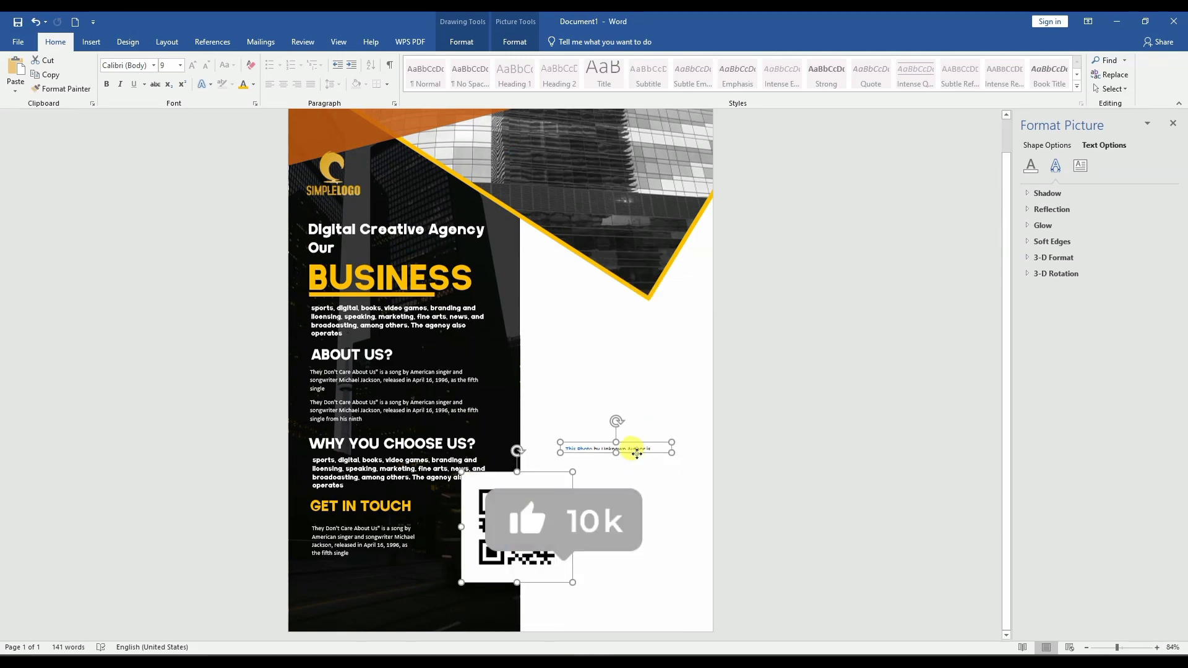
key("Delete")
key("ctrl+z")
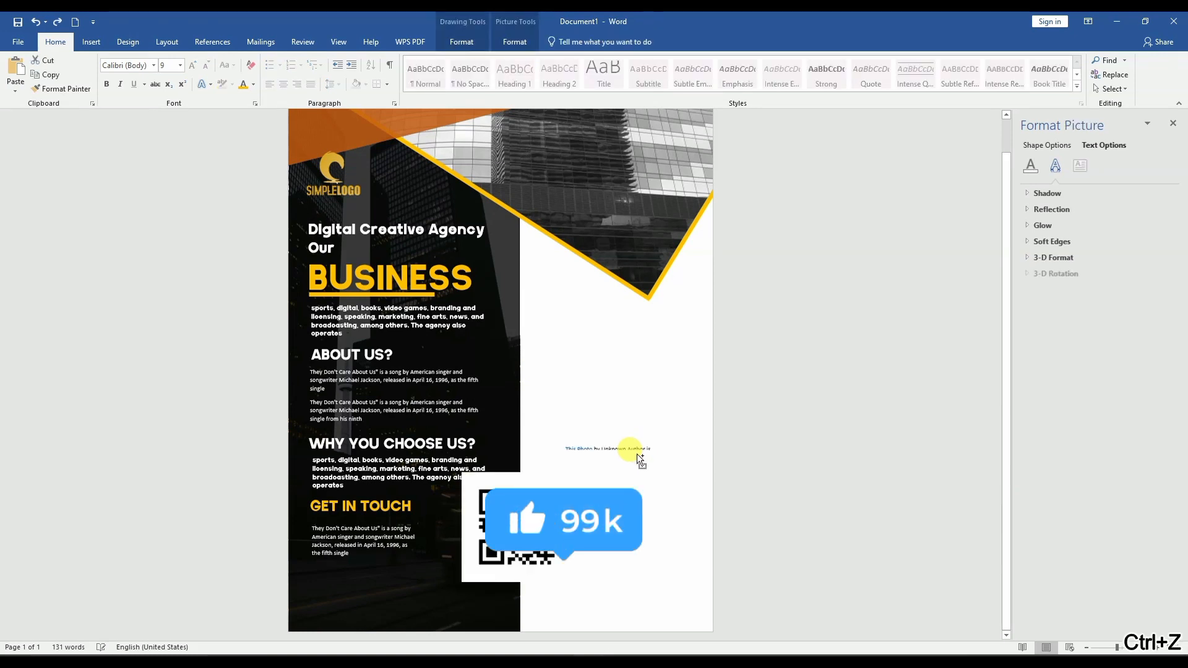
left_click(626, 447)
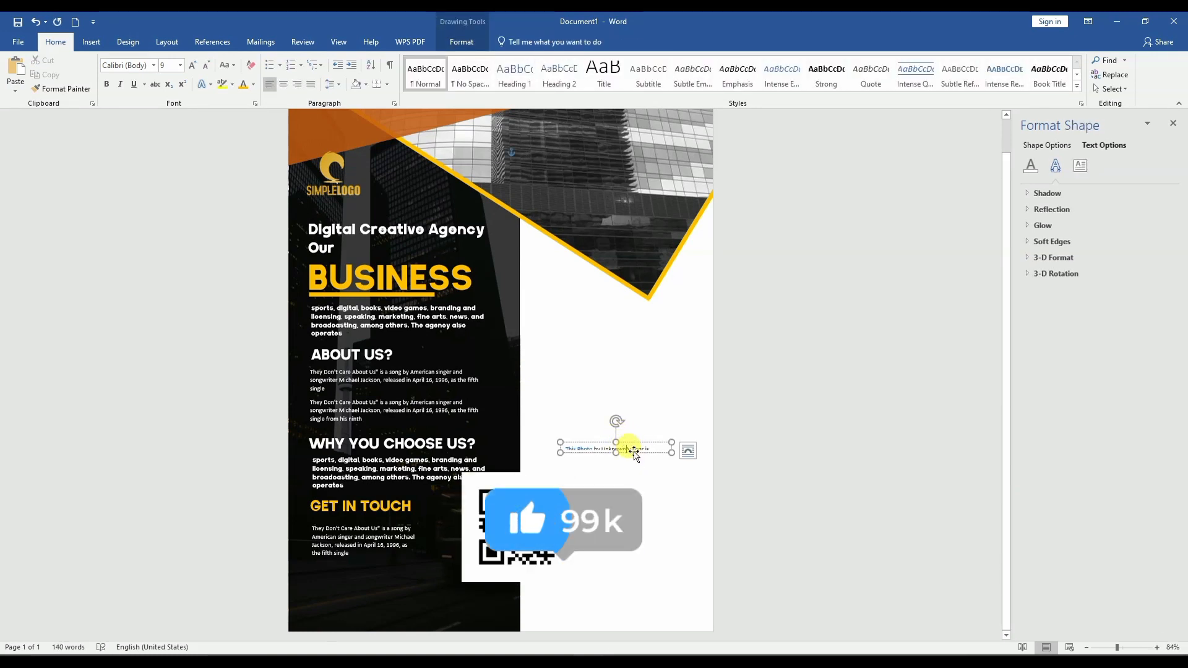
key("Delete")
Shrink the QR code picture and place it inside the dark panel, beside the "GET IN TOUCH" paragraph
left_click(566, 575)
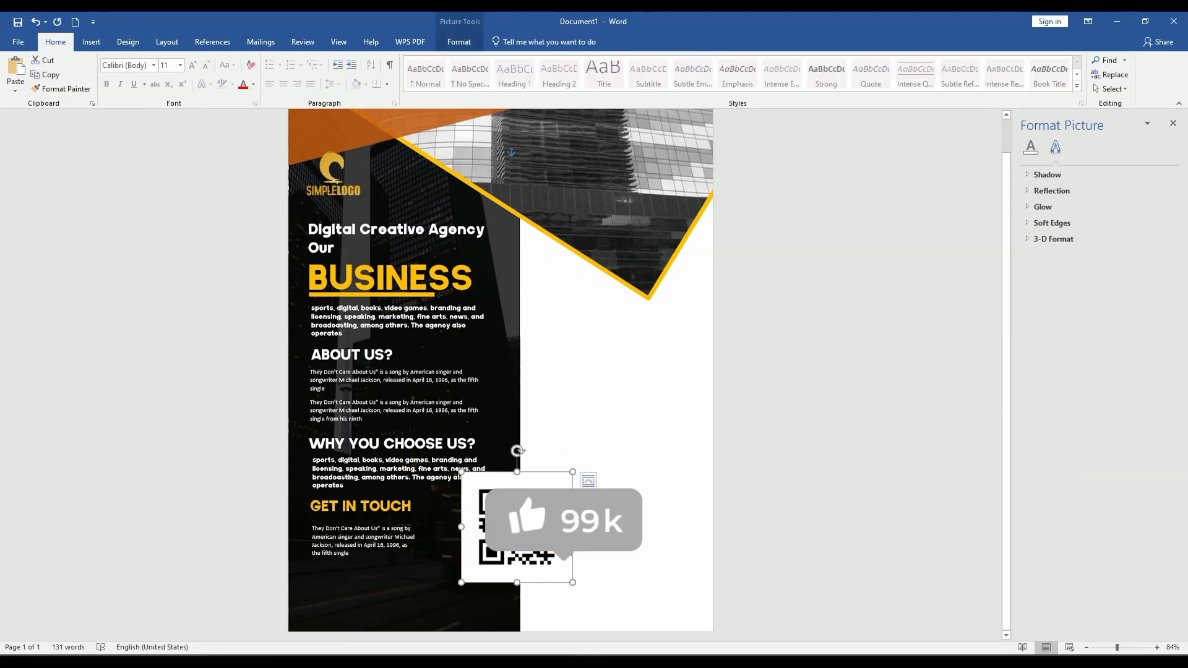
left_click_drag(568, 578, 470, 575)
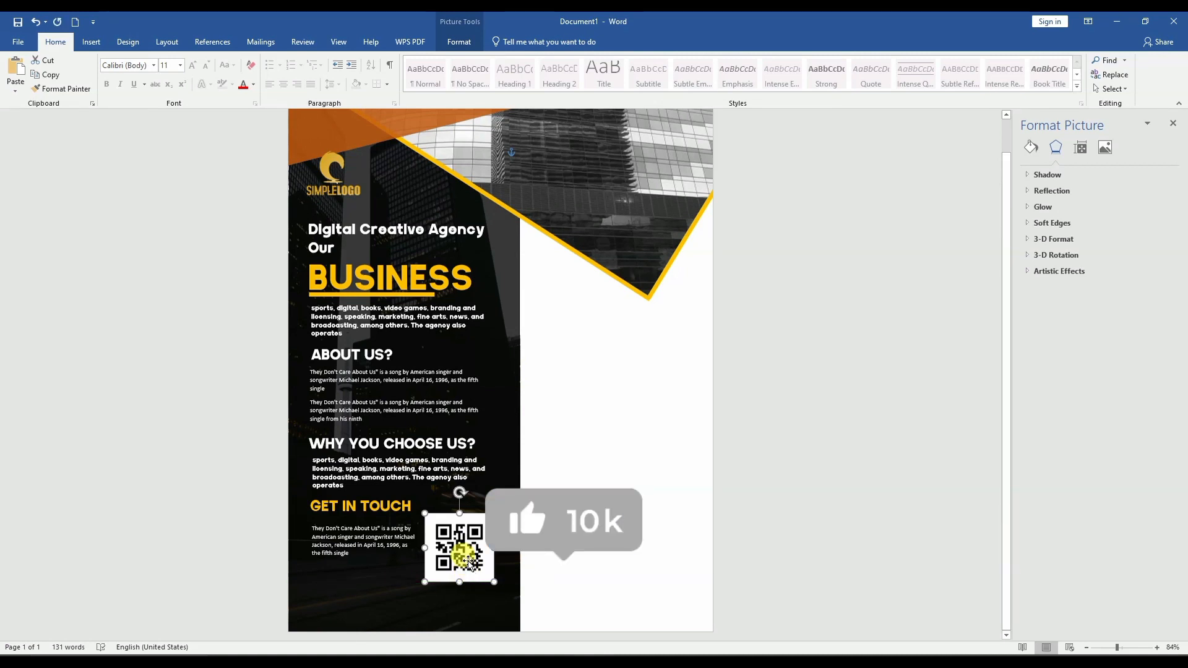
key("Right")
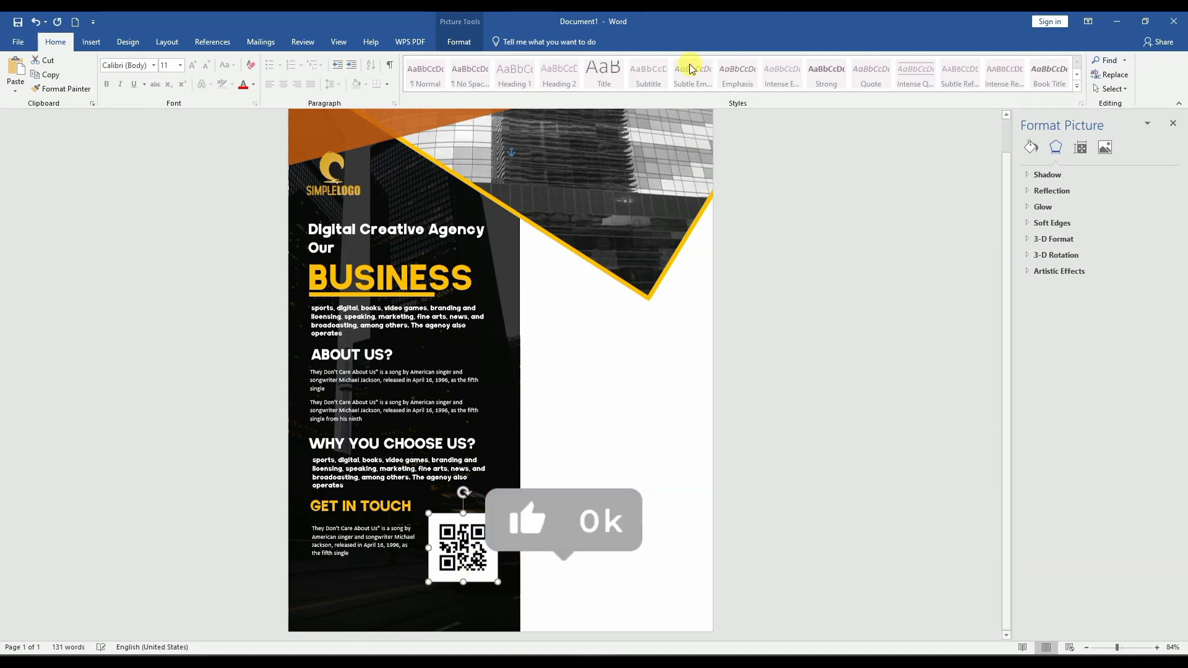
left_click(547, 316)
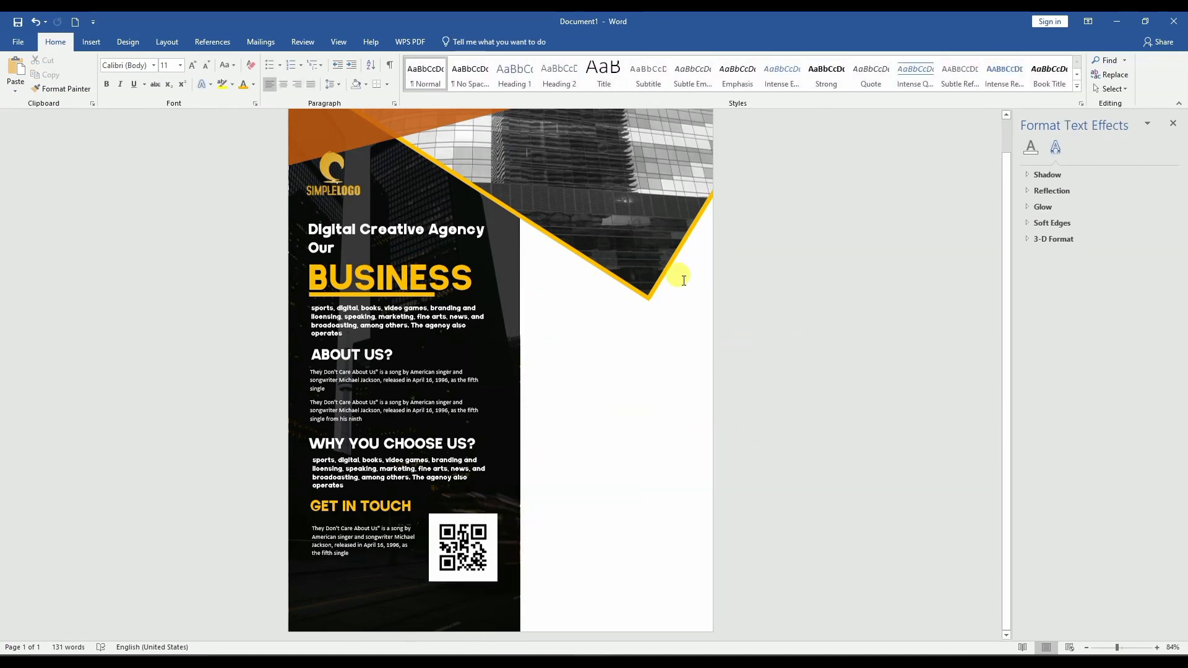
Duplicate the "ABOUT US?" heading onto the white area below the building photo and colour the copy black
left_click(96, 43)
left_click(385, 359)
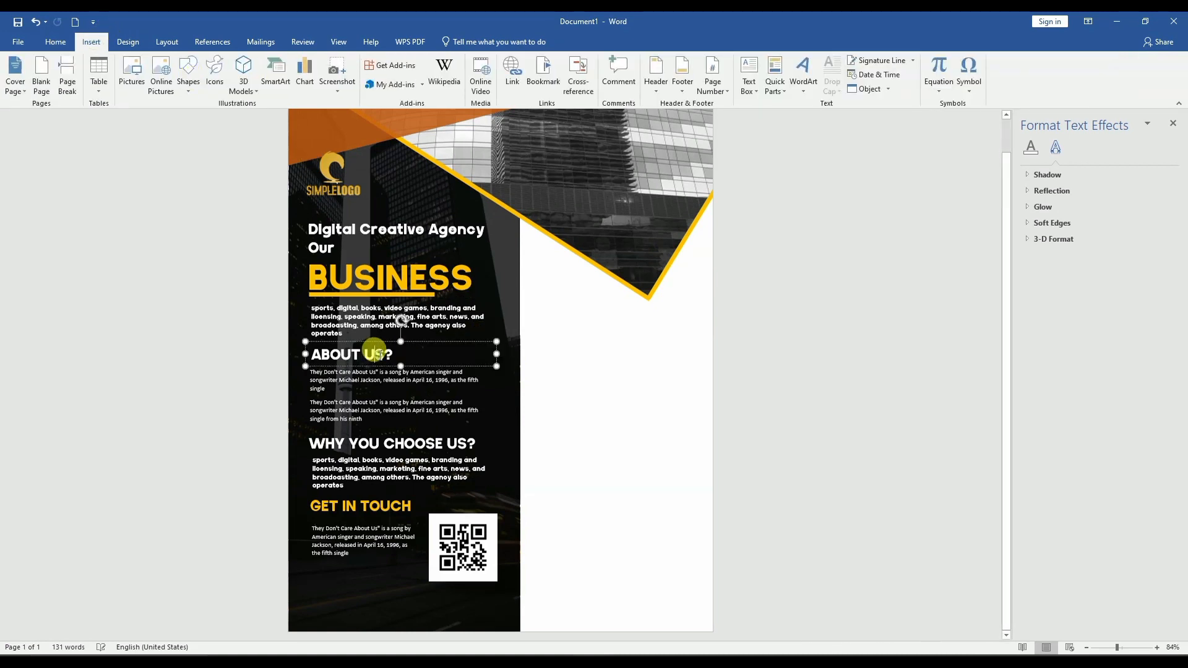
left_click(389, 364)
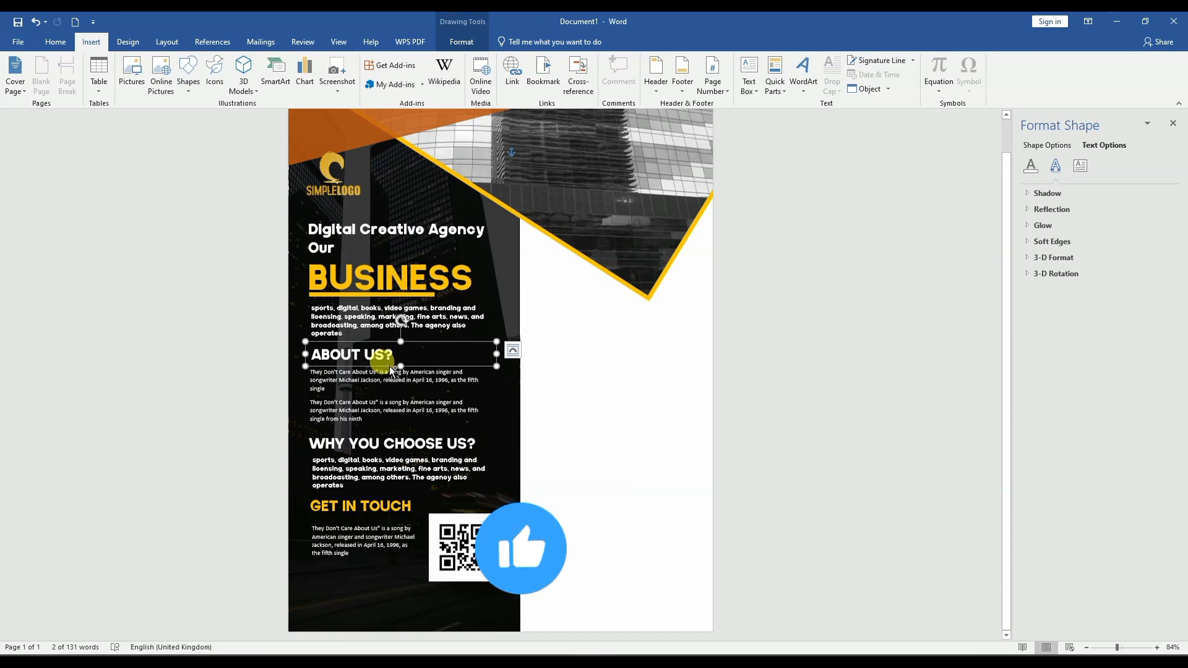
left_click_drag(401, 356, 634, 354)
key("ctrl+a")
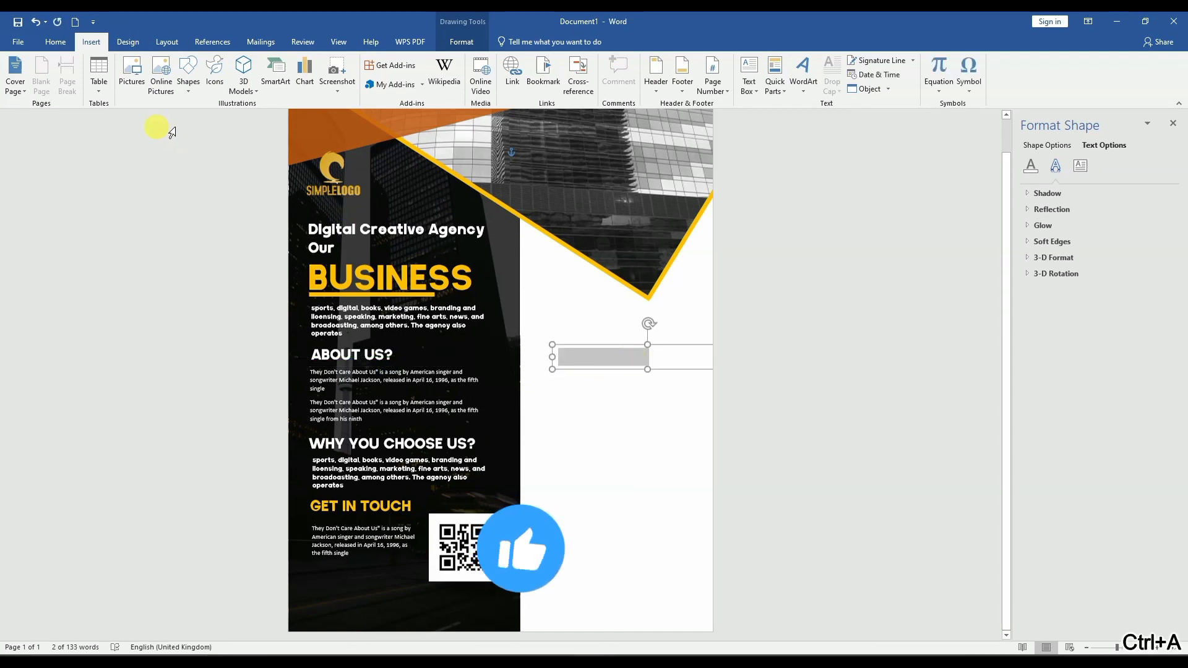
left_click(54, 43)
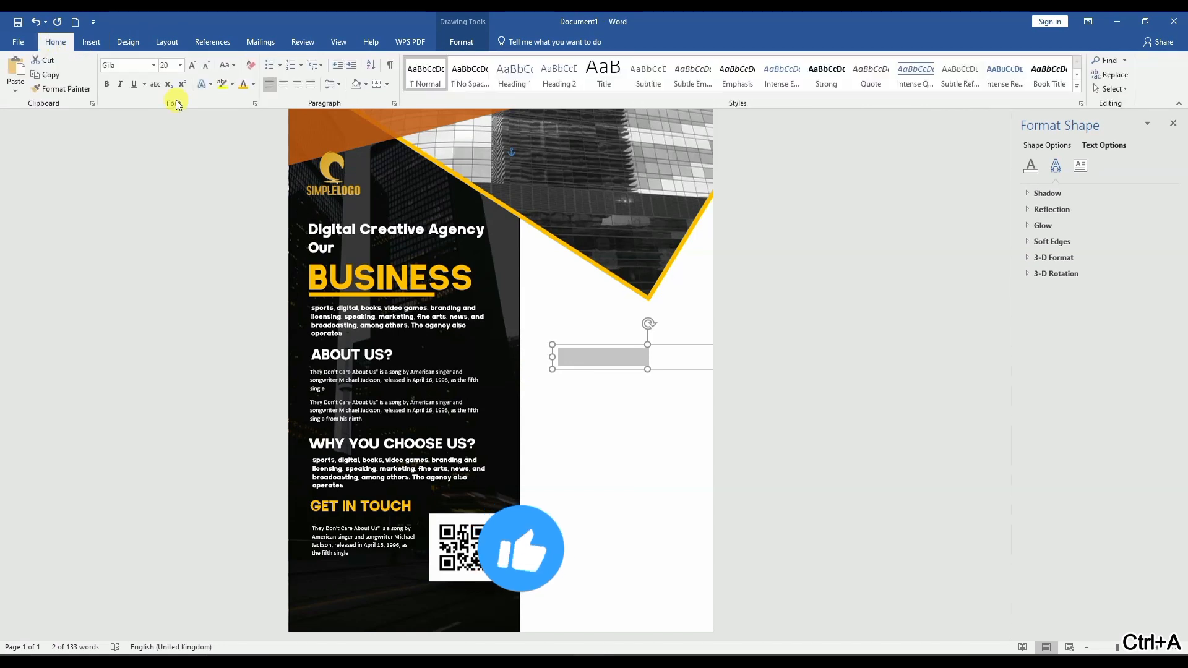
left_click(254, 83)
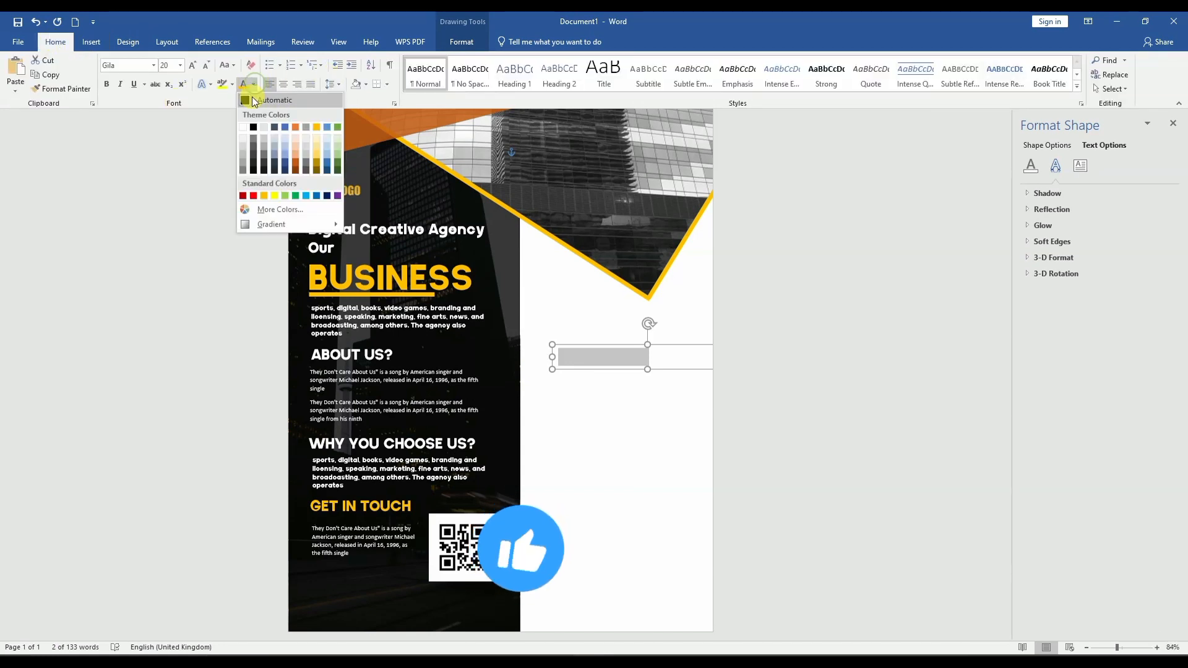
left_click(254, 125)
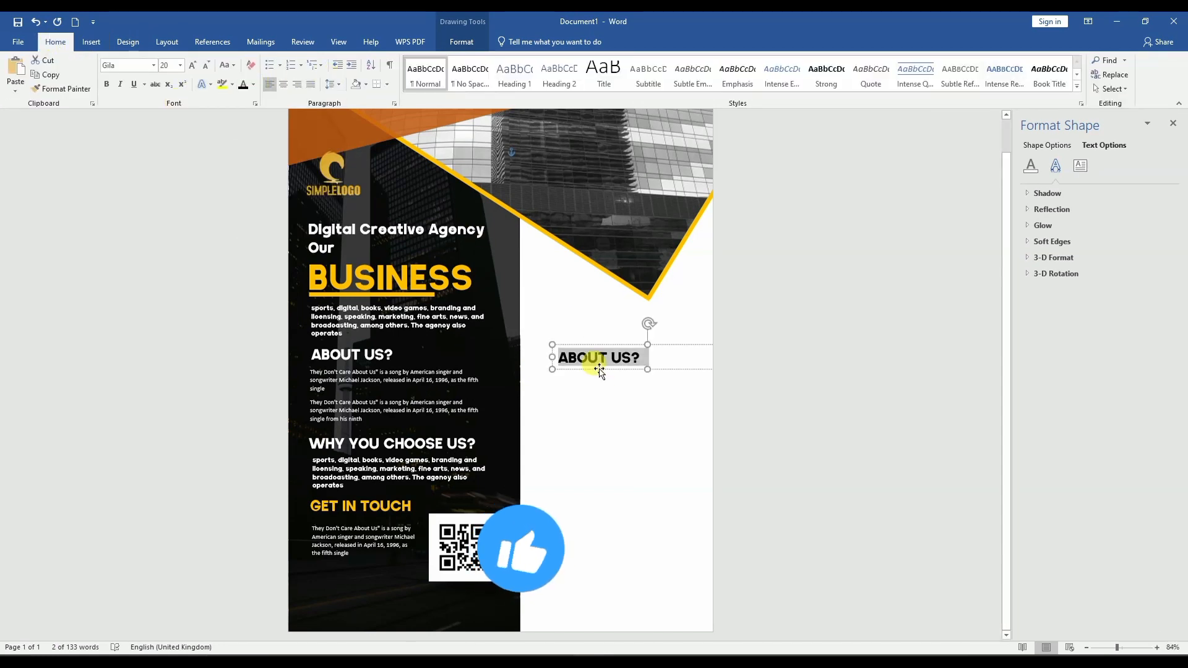
left_click_drag(599, 369, 555, 334)
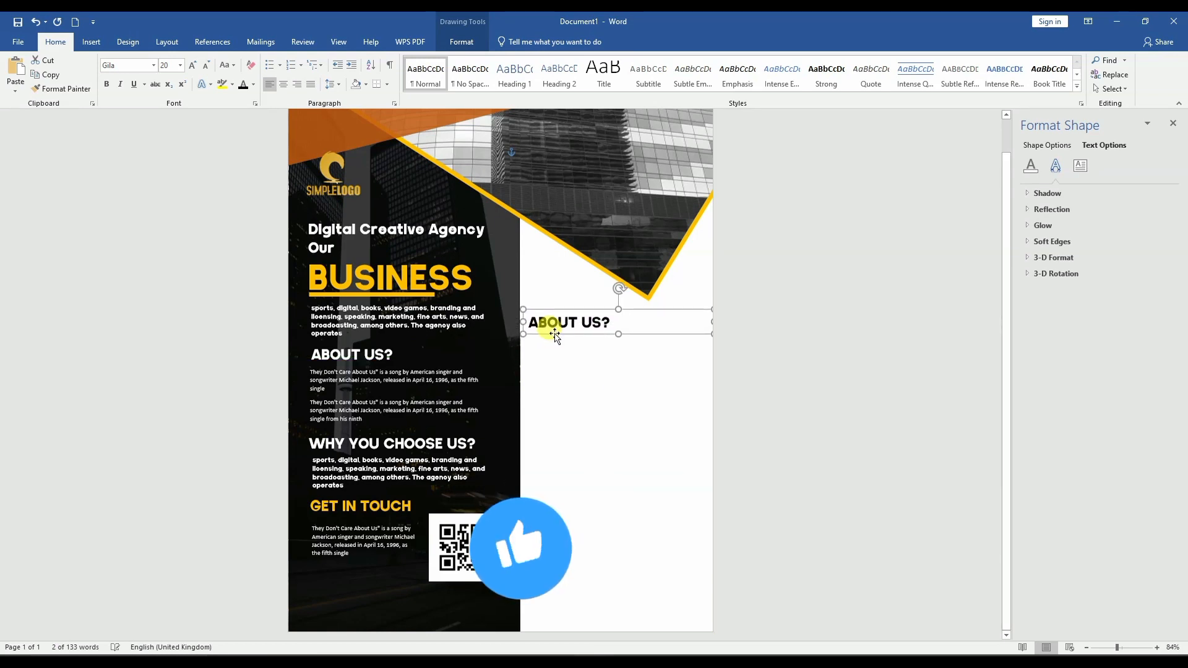
Replace the copied heading's text with "WHAT WE DO?"
left_click(634, 324)
key("ctrl+a")
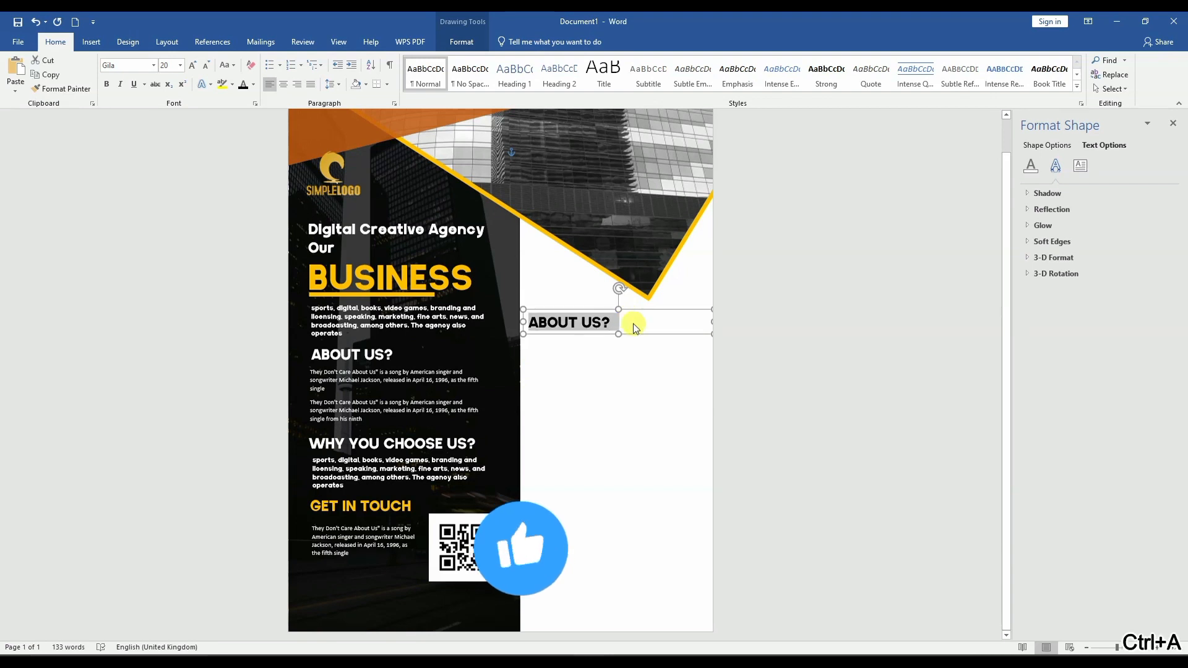
key("Delete")
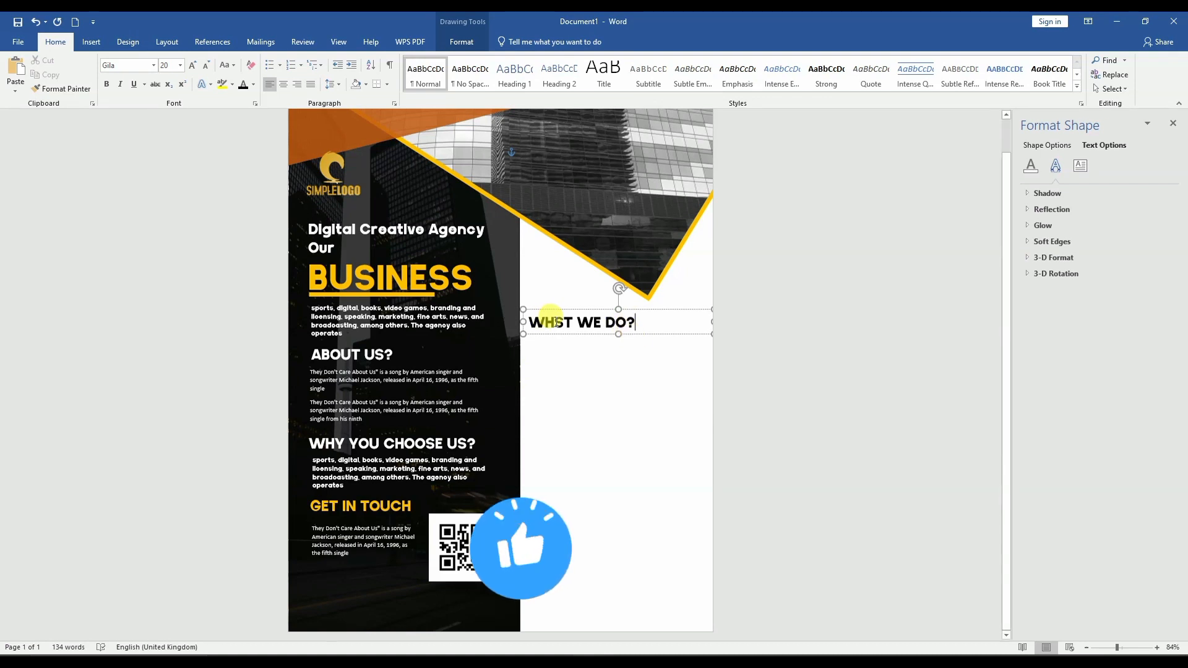
key("BackSpace")
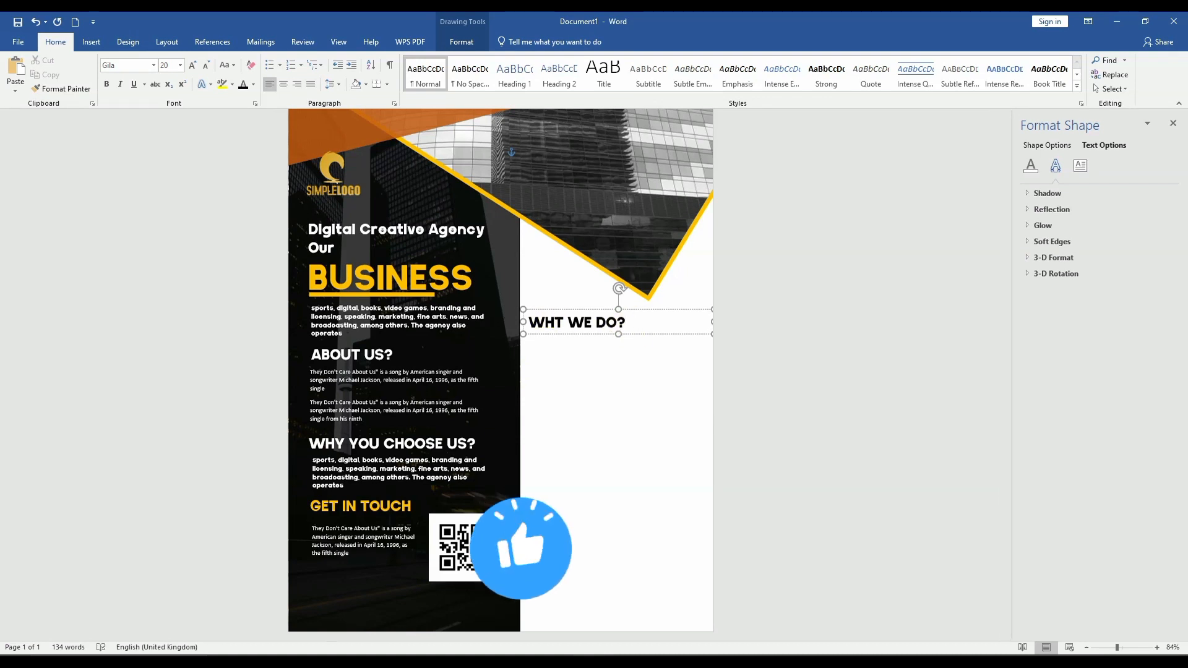
left_click(588, 326)
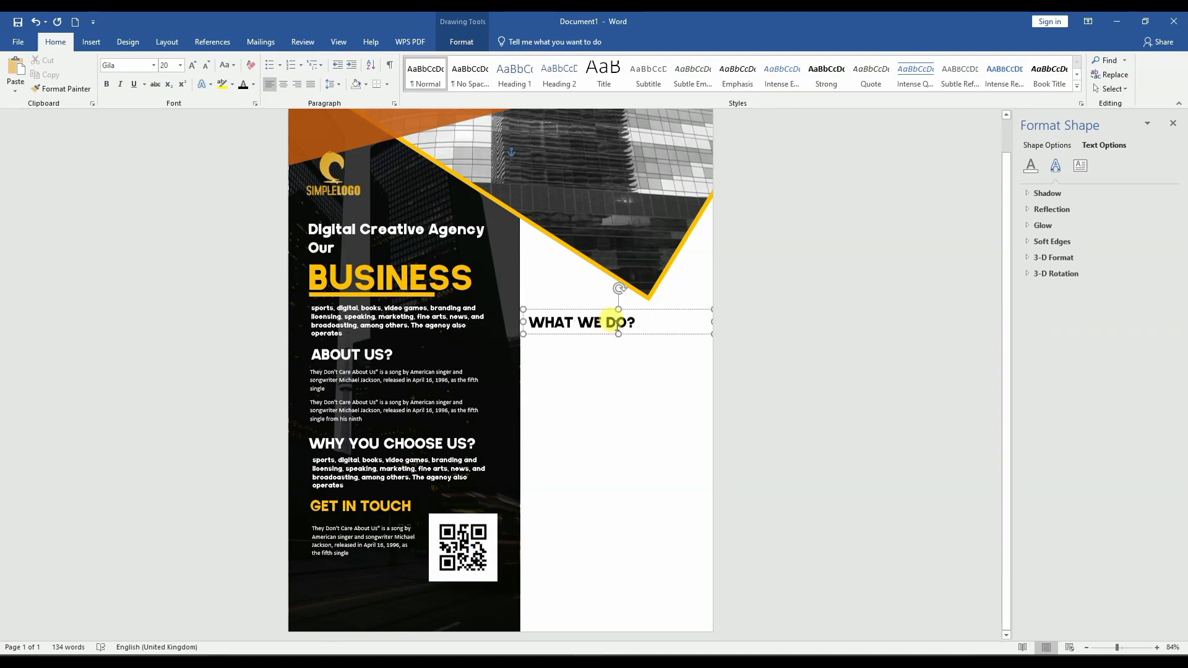
Change the "WHAT WE DO?" heading to sentence case and narrow its text box to fit inside the page edge
key("ctrl+a")
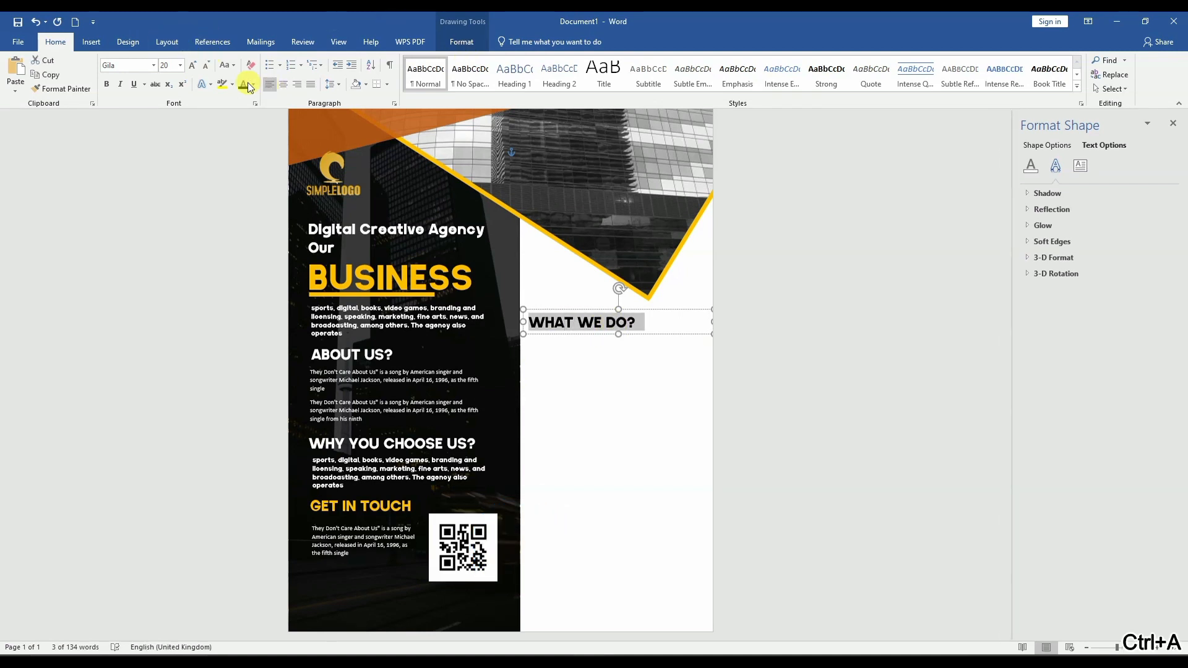
left_click(237, 68)
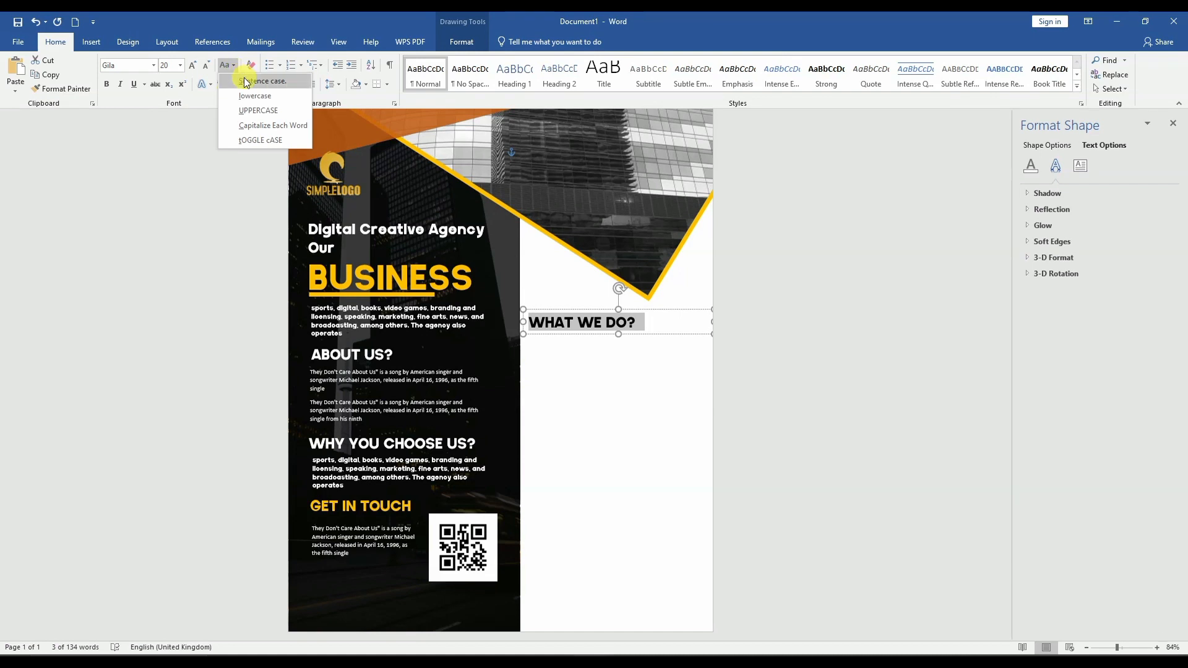
left_click(248, 78)
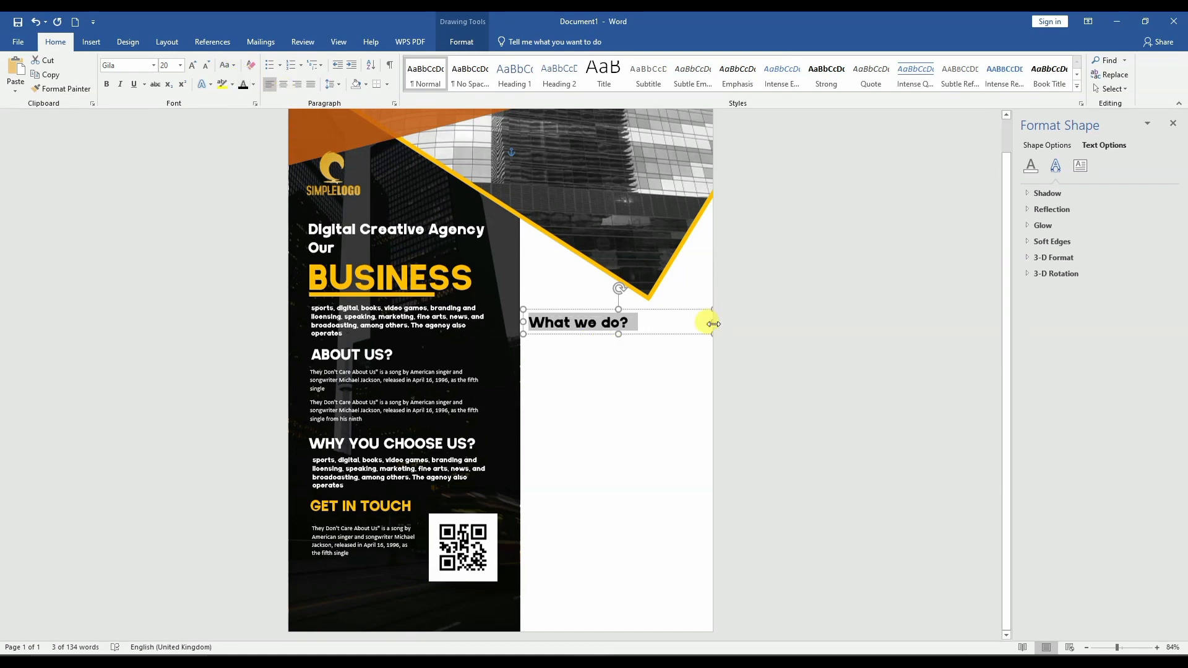
left_click_drag(712, 321, 694, 322)
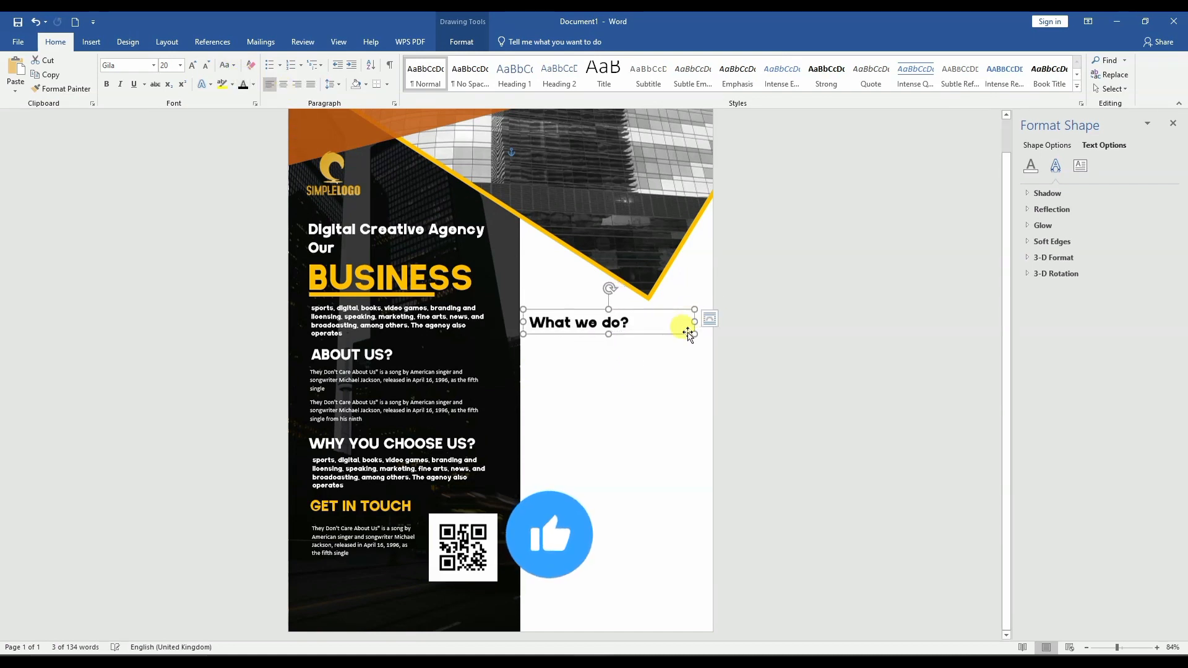
left_click(663, 384)
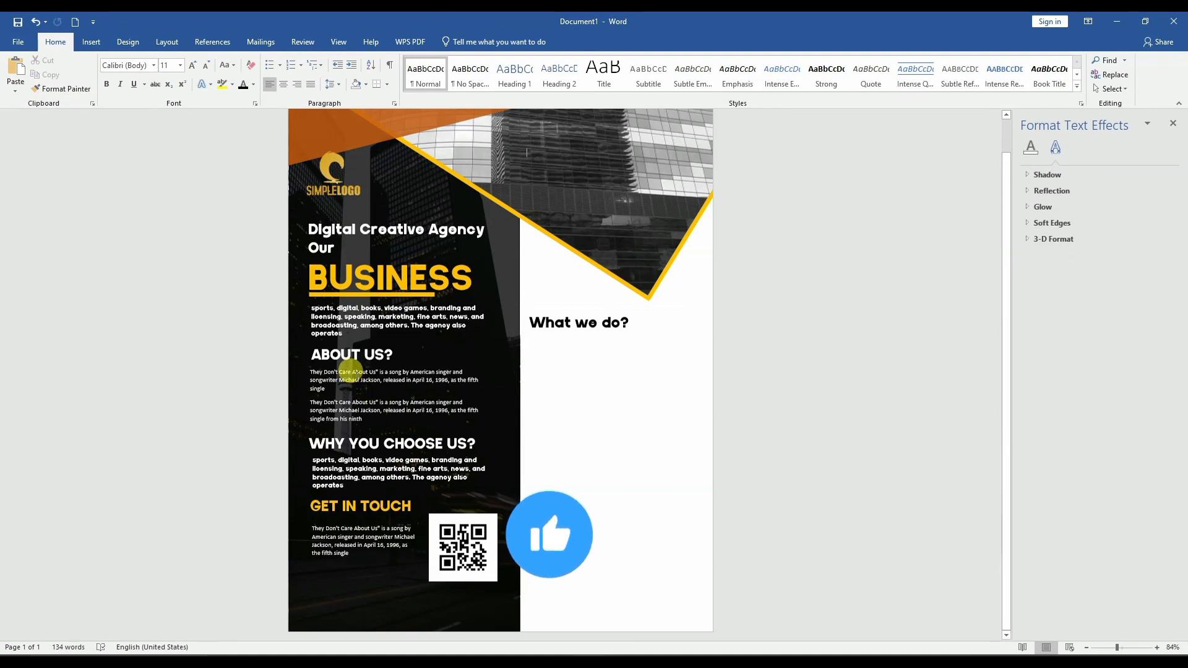
Duplicate the "GET IN TOUCH" paragraph onto the white area below the "What we do?" heading and colour its text black
left_click(353, 537)
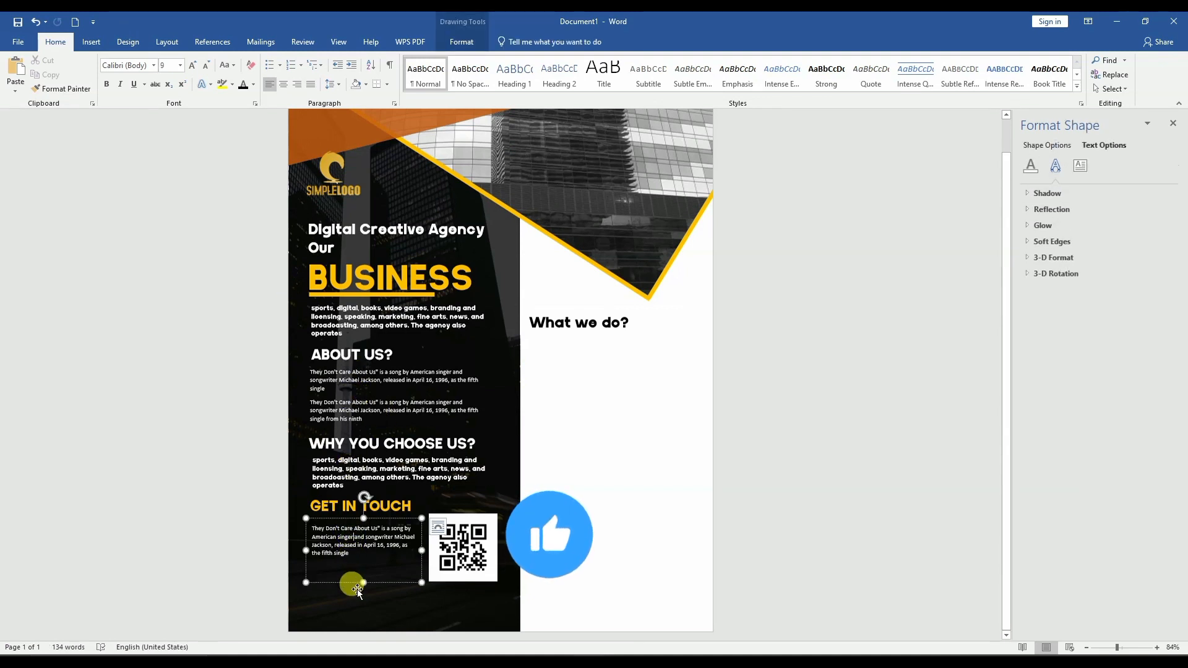
left_click_drag(354, 584, 609, 378)
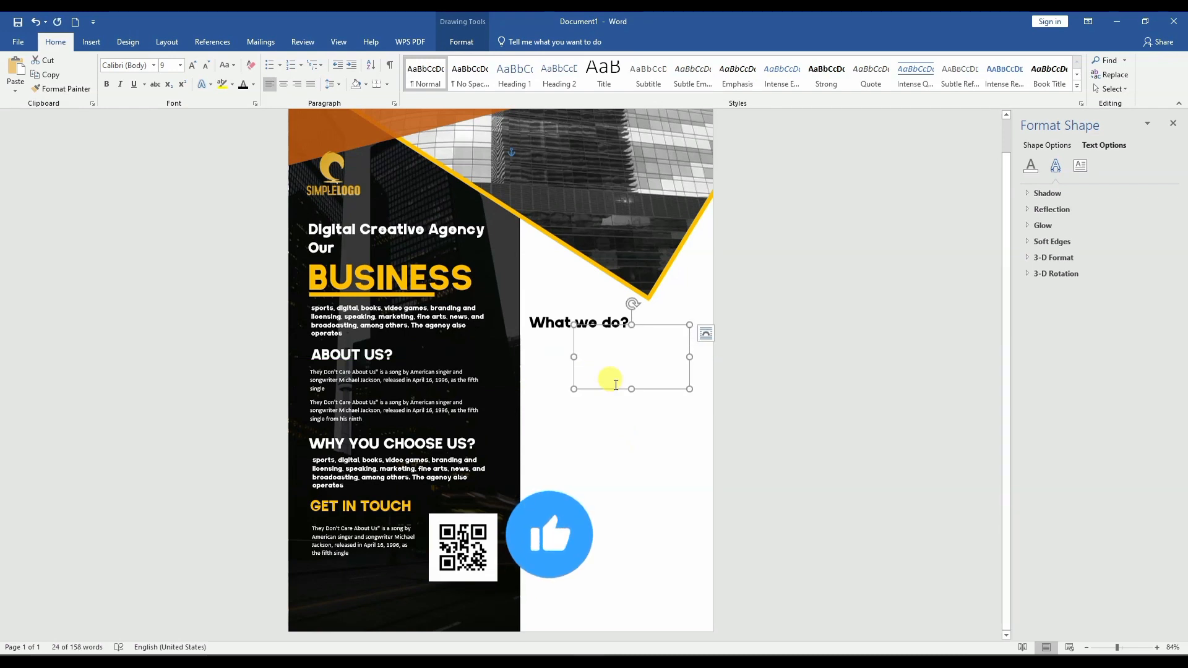
key("ctrl+a")
left_click(241, 89)
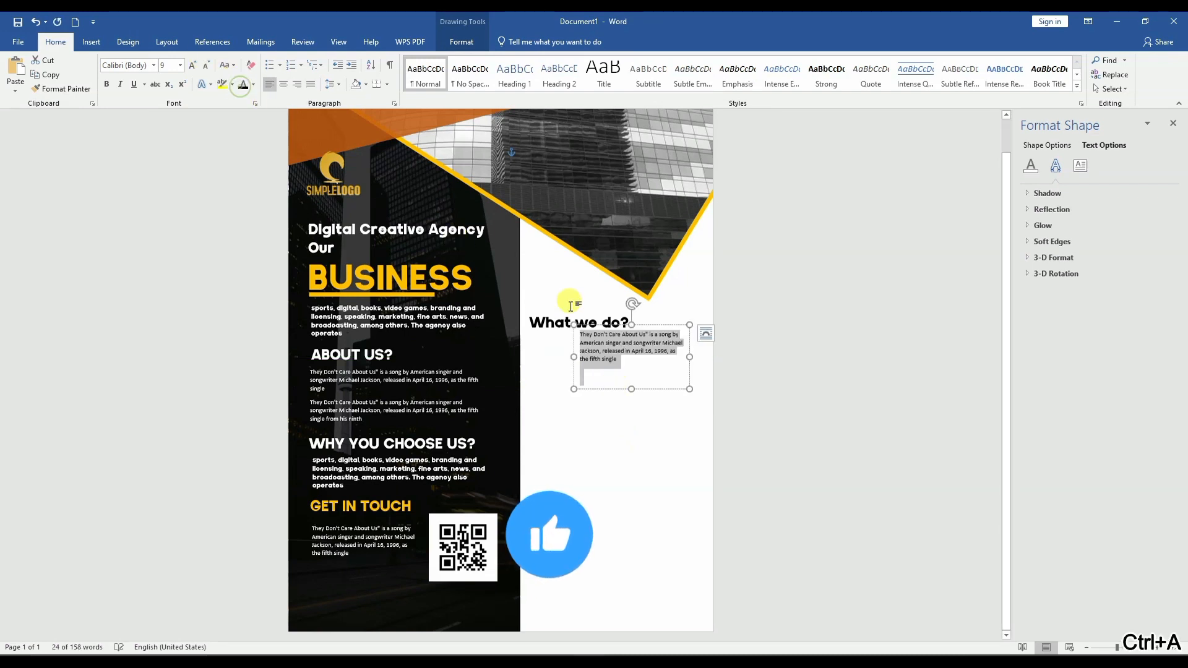
Fit the copied paragraph's box under the "What we do?" heading at the heading's width and justify its text
left_click_drag(606, 390, 557, 385)
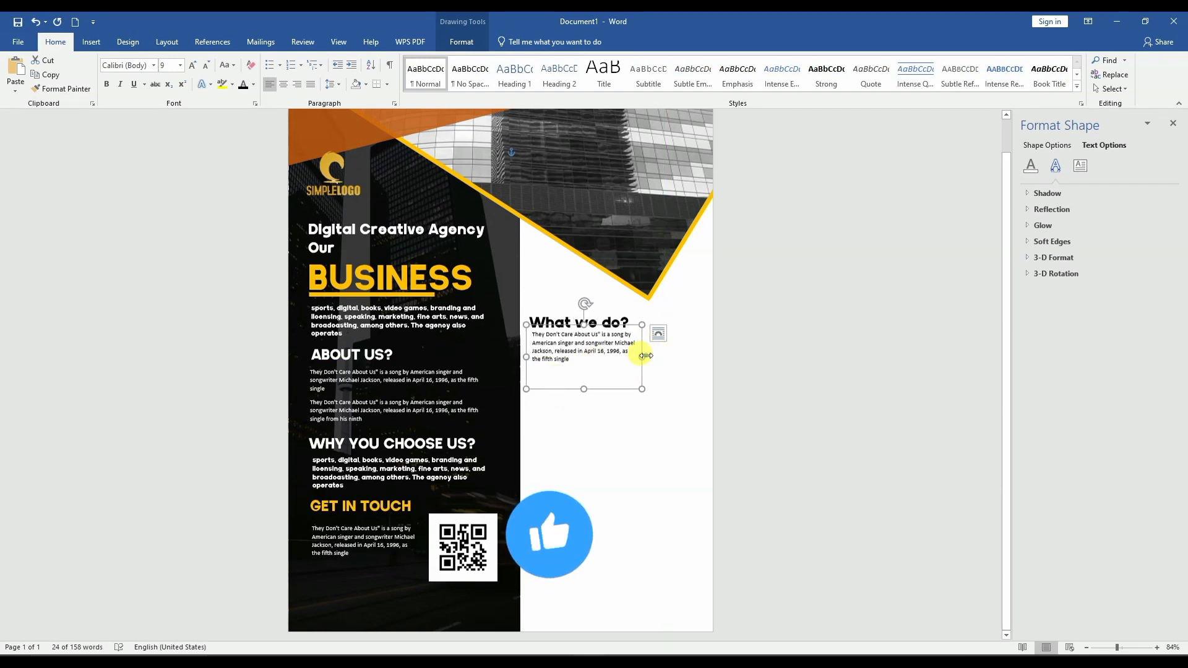
left_click_drag(646, 356, 695, 361)
left_click(311, 83)
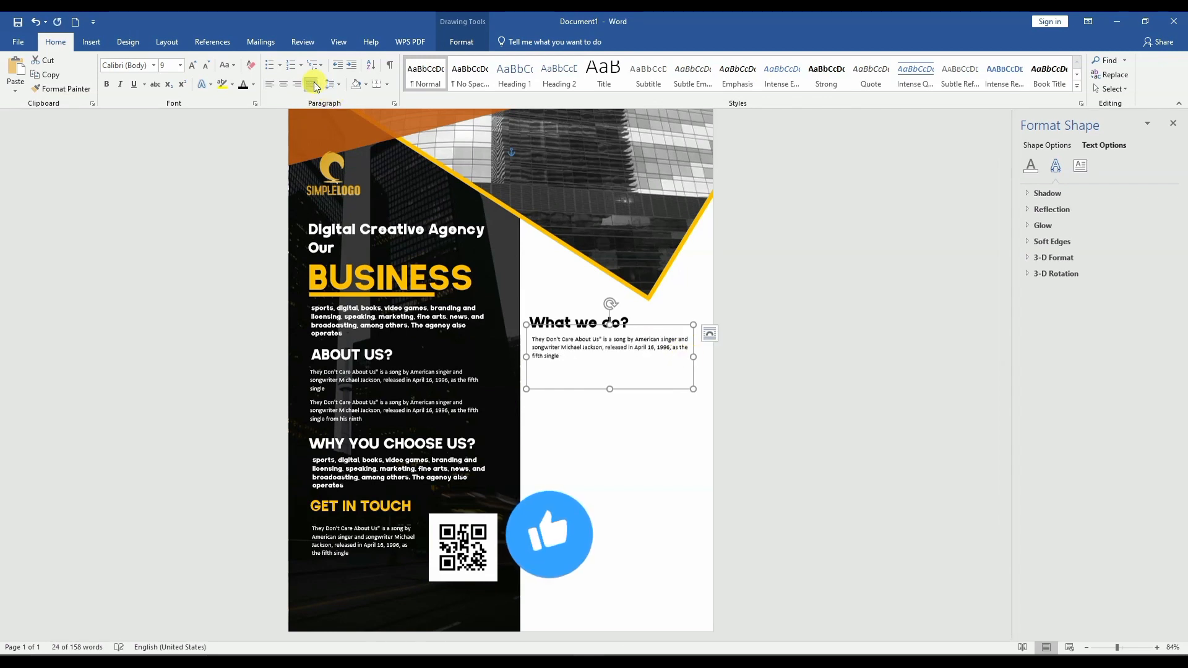
Justify the two "ABOUT US?" paragraphs and the intro paragraph beneath the "BUSINESS" title
left_click(425, 397)
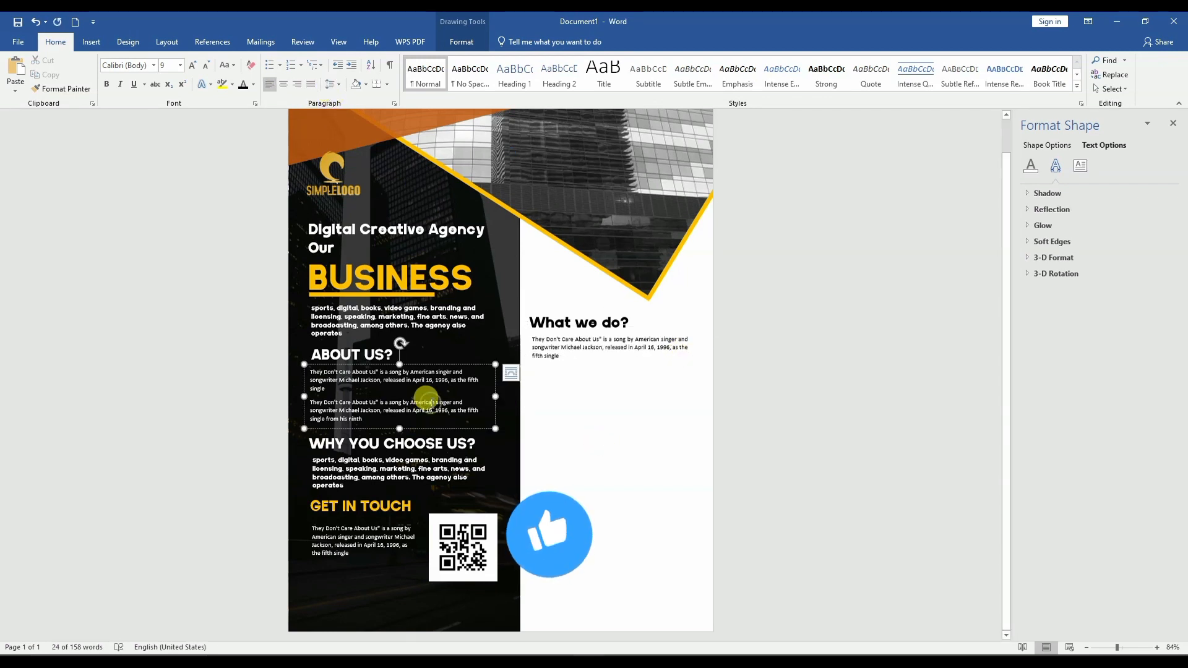
key("ctrl+a")
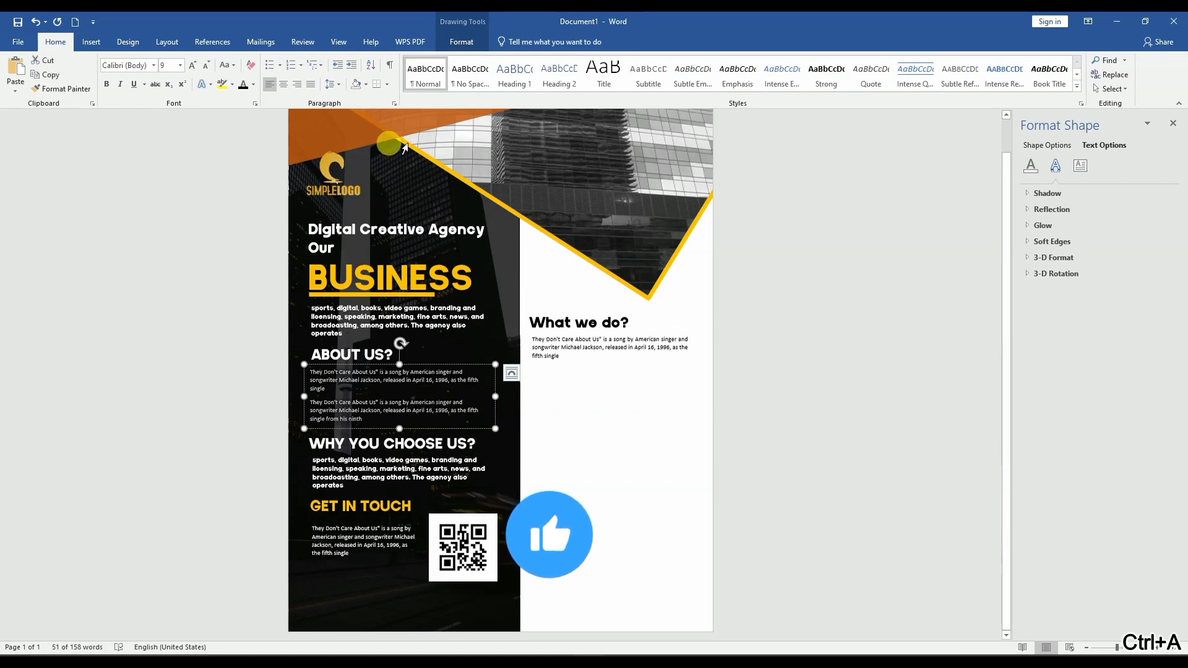
left_click(312, 83)
left_click(413, 320)
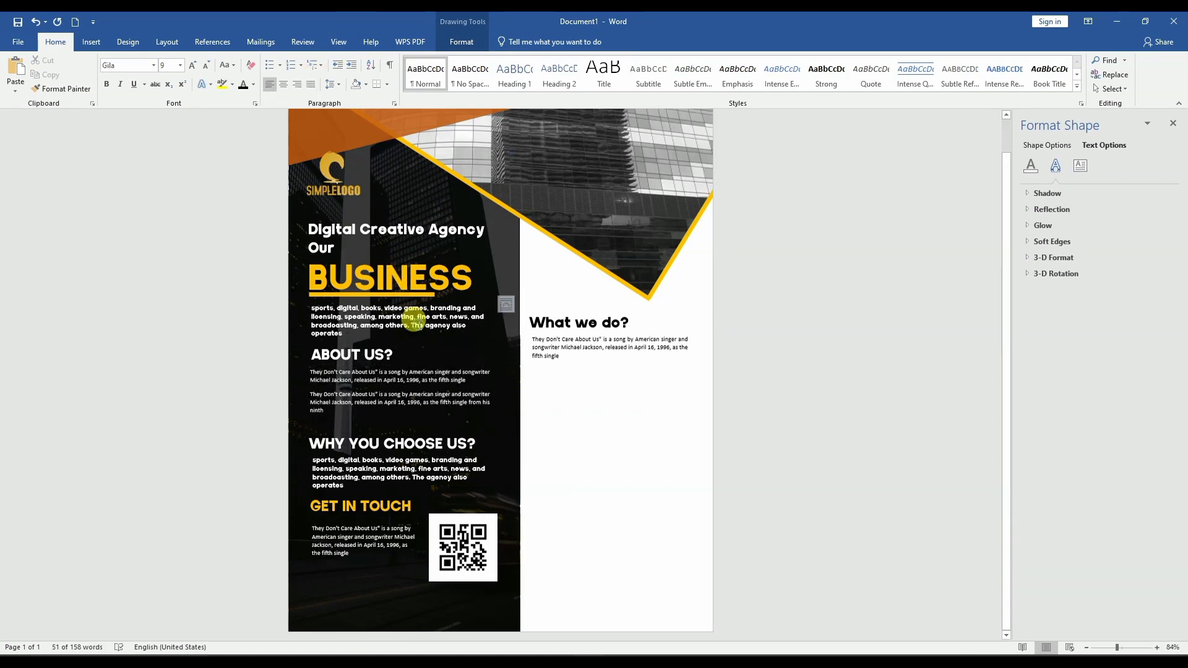
key("ctrl+a")
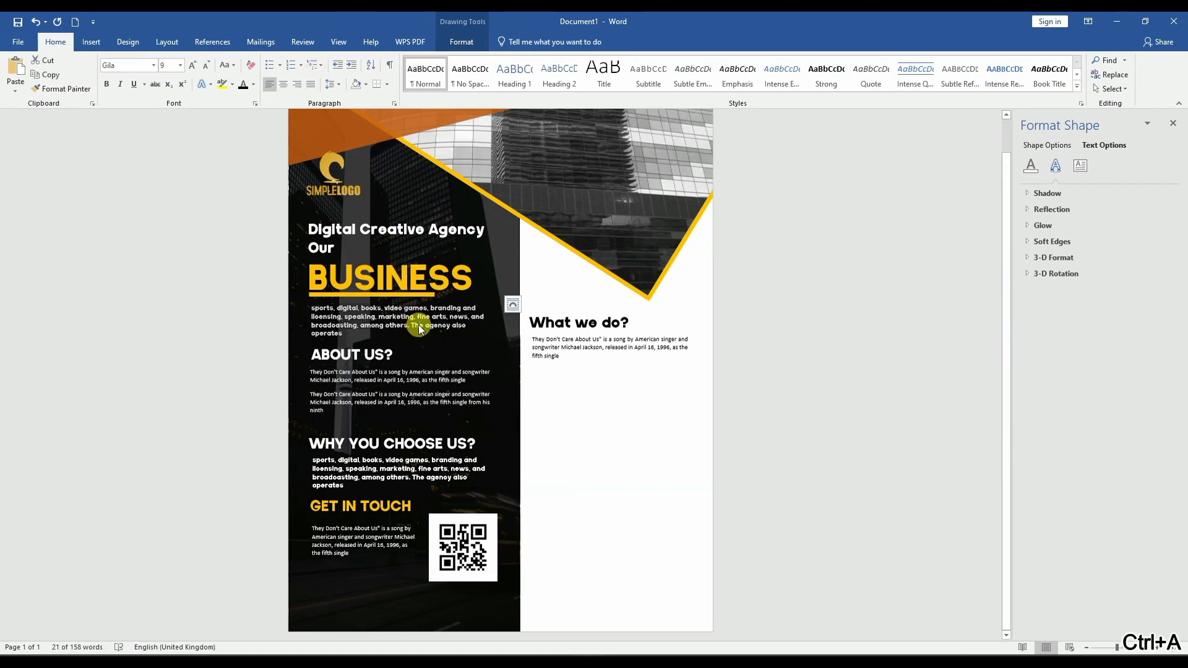
left_click(314, 89)
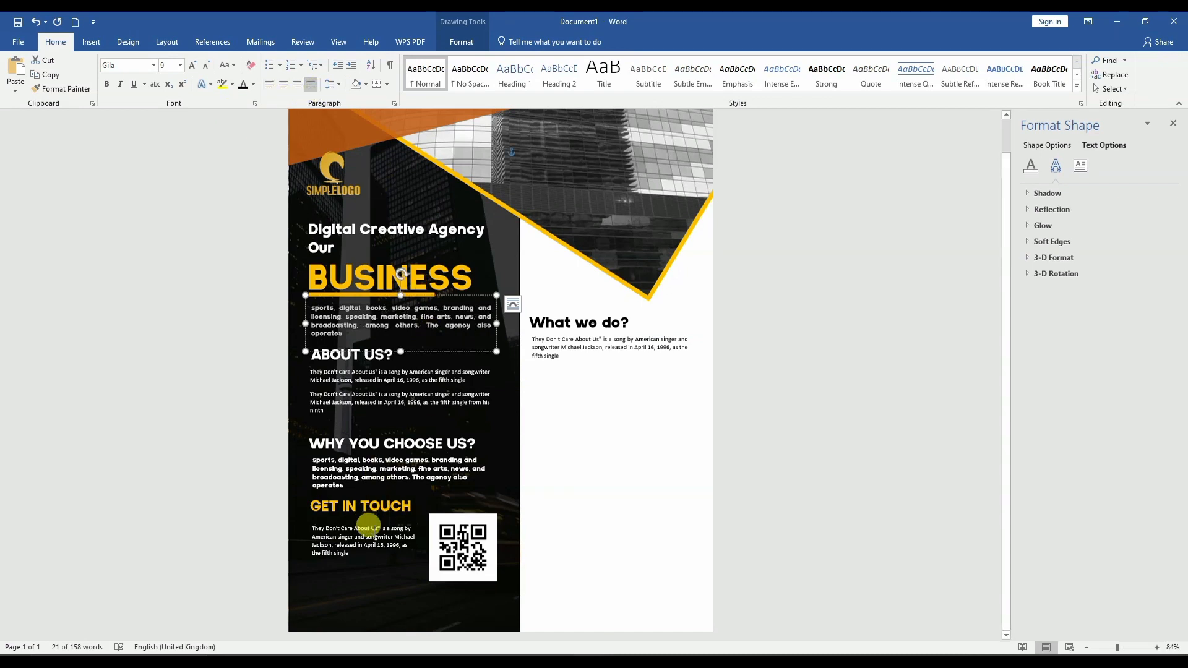
Justify the paragraphs under the "GET IN TOUCH" and "WHY YOU CHOOSE US?" headings
left_click(372, 534)
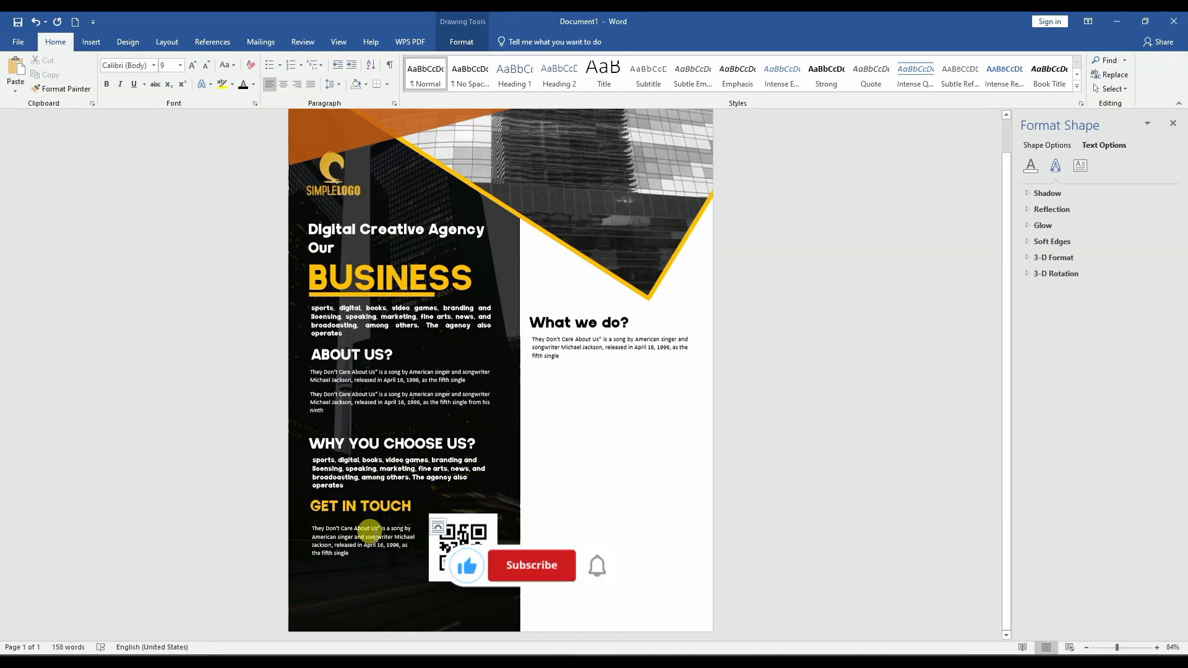
key("ctrl+a")
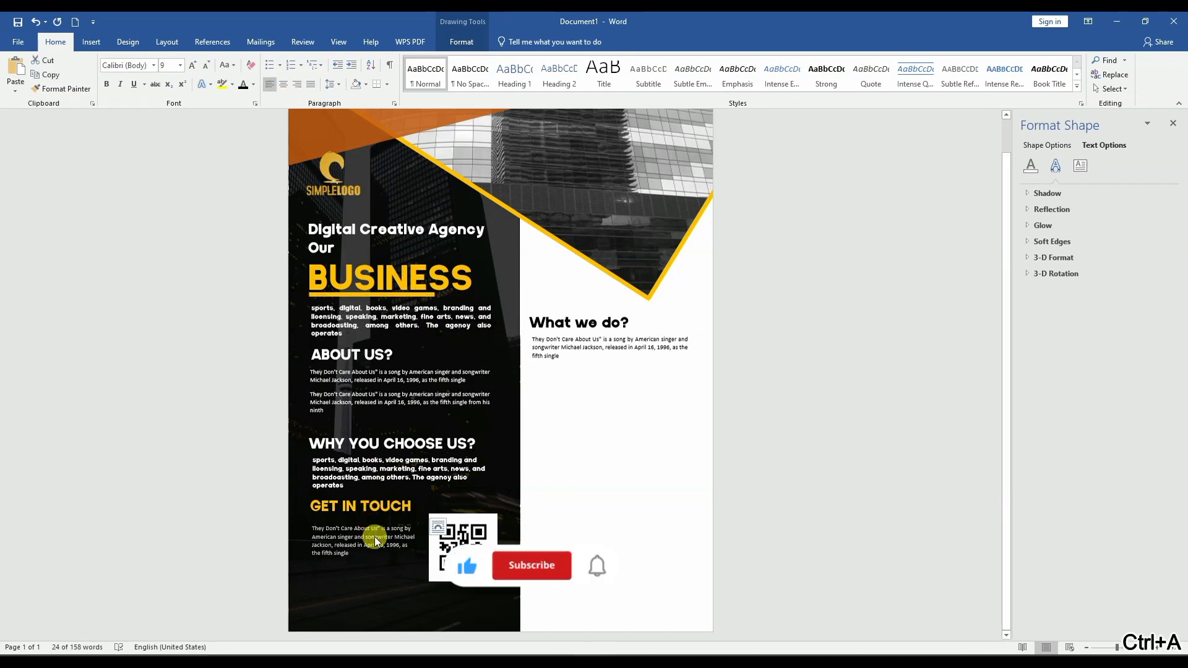
left_click(314, 90)
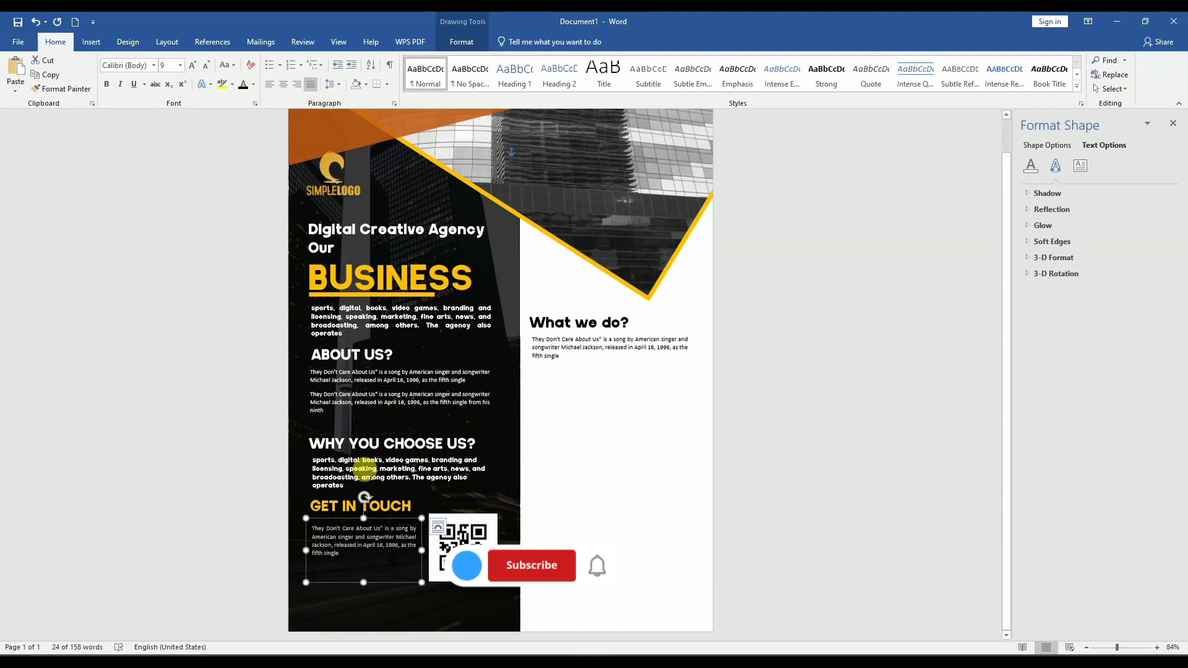
left_click(365, 473)
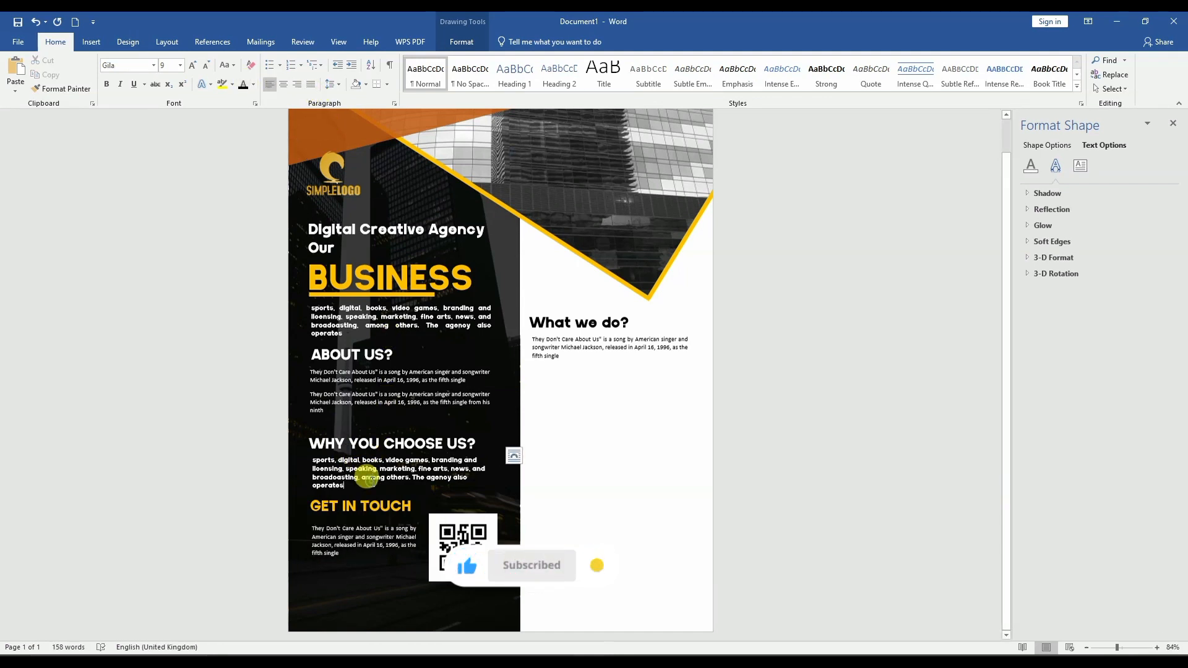
key("ctrl+a")
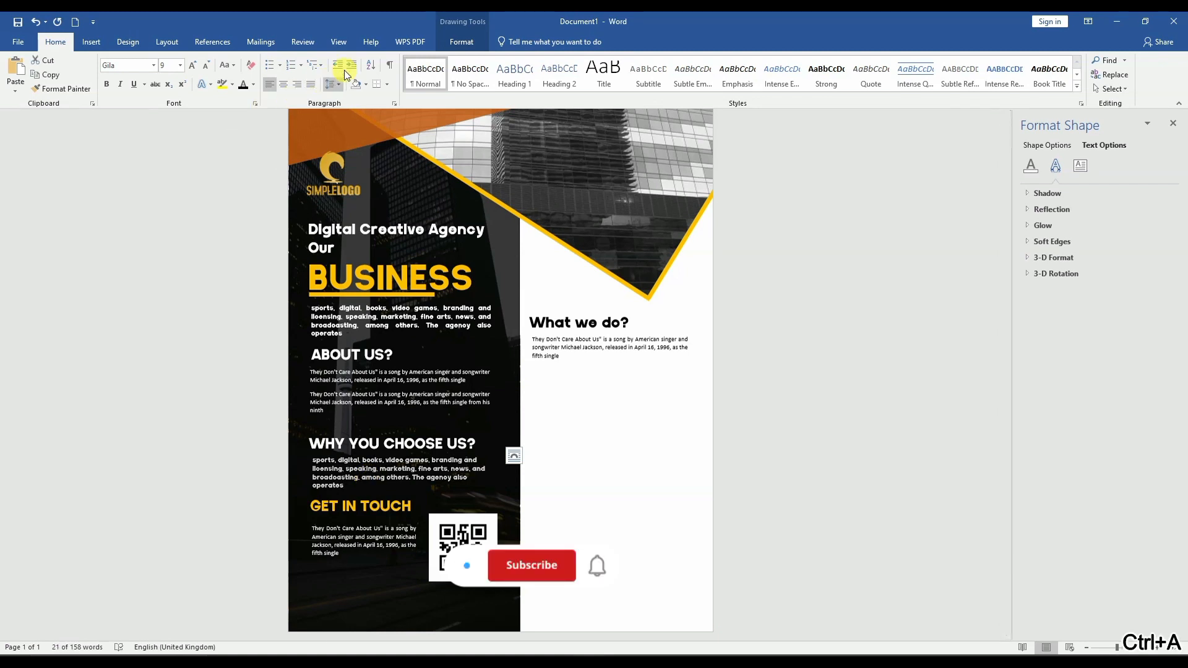
left_click(311, 84)
left_click(642, 442)
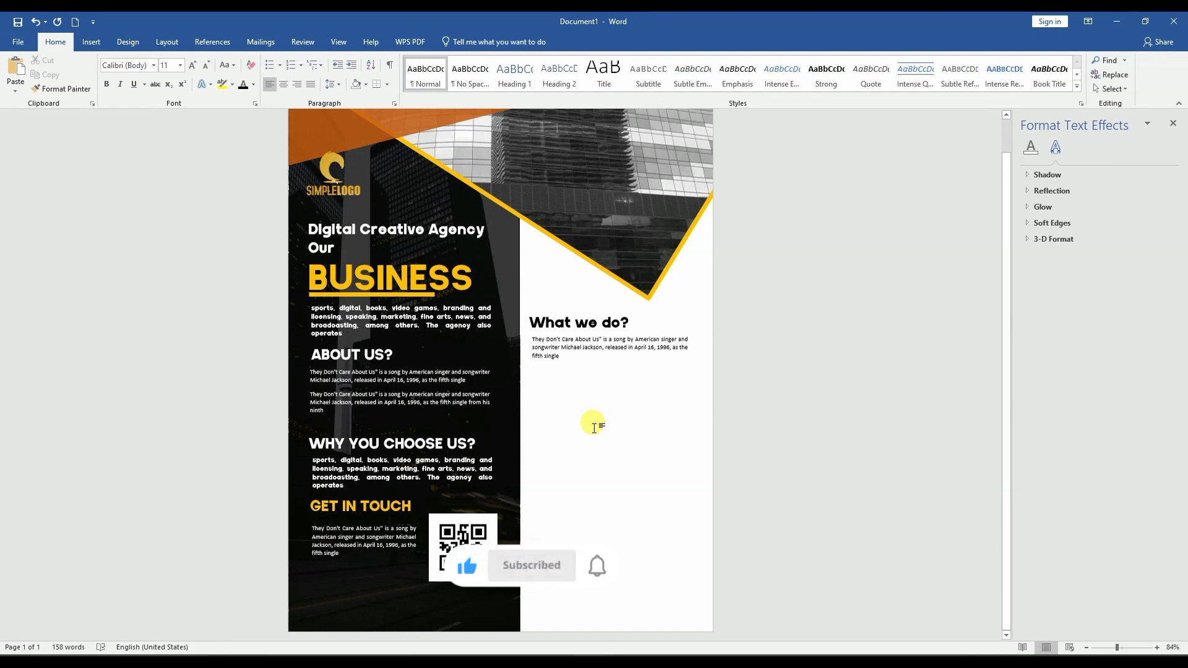
Open the built-in icon library for inserting an icon
left_click(92, 44)
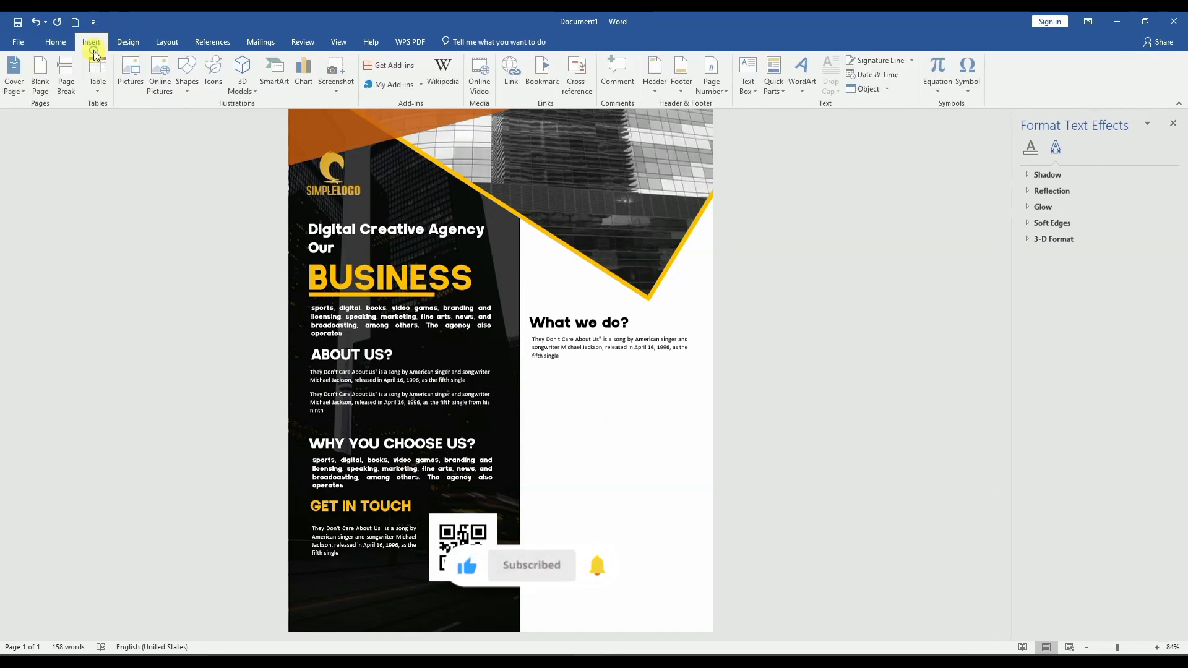
left_click(216, 71)
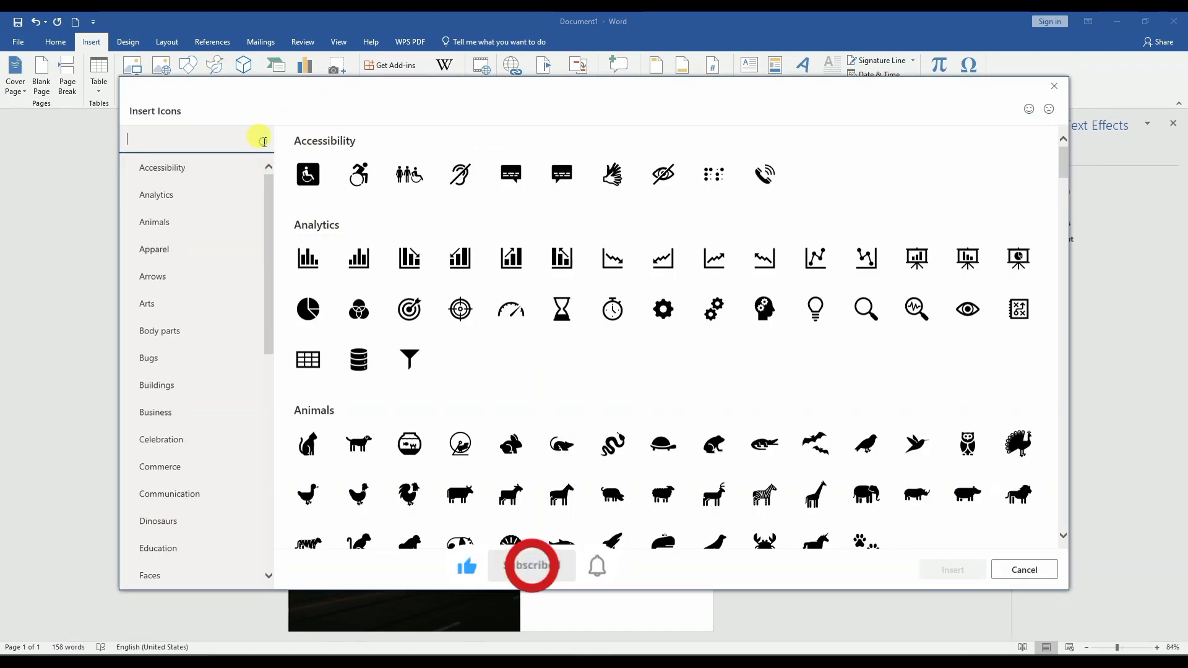
type("DESIGN")
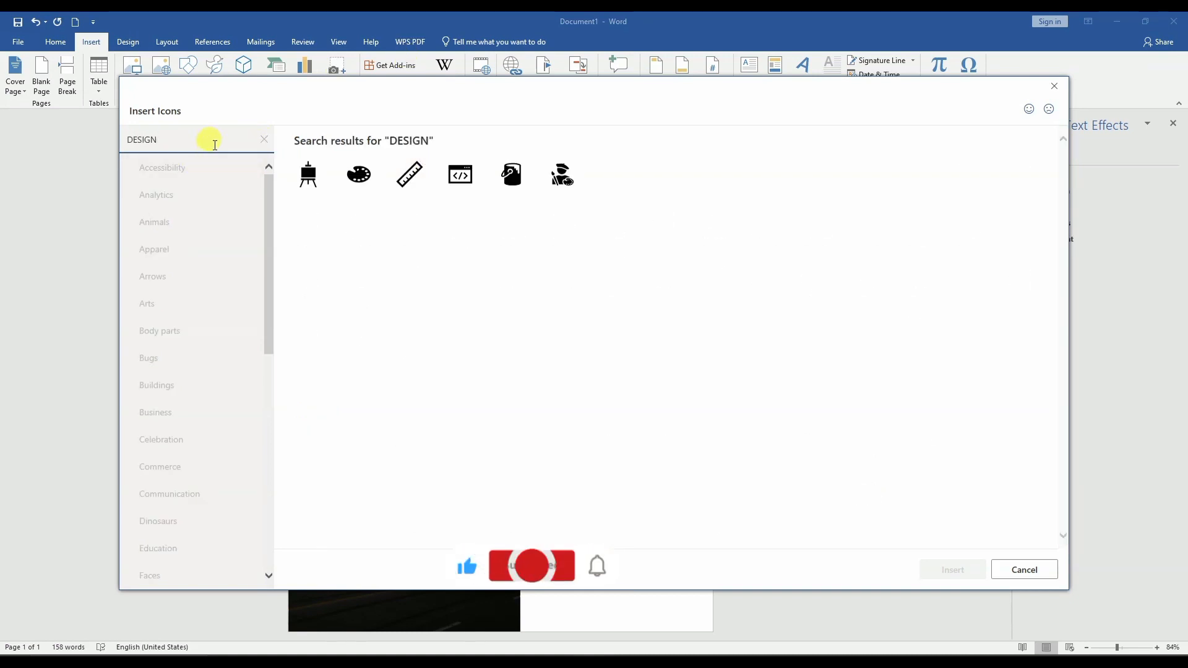
key("BackSpace")
key("BackSpace")
key("BackSpace")
key("BackSpace")
key("BackSpace")
key("BackSpace")
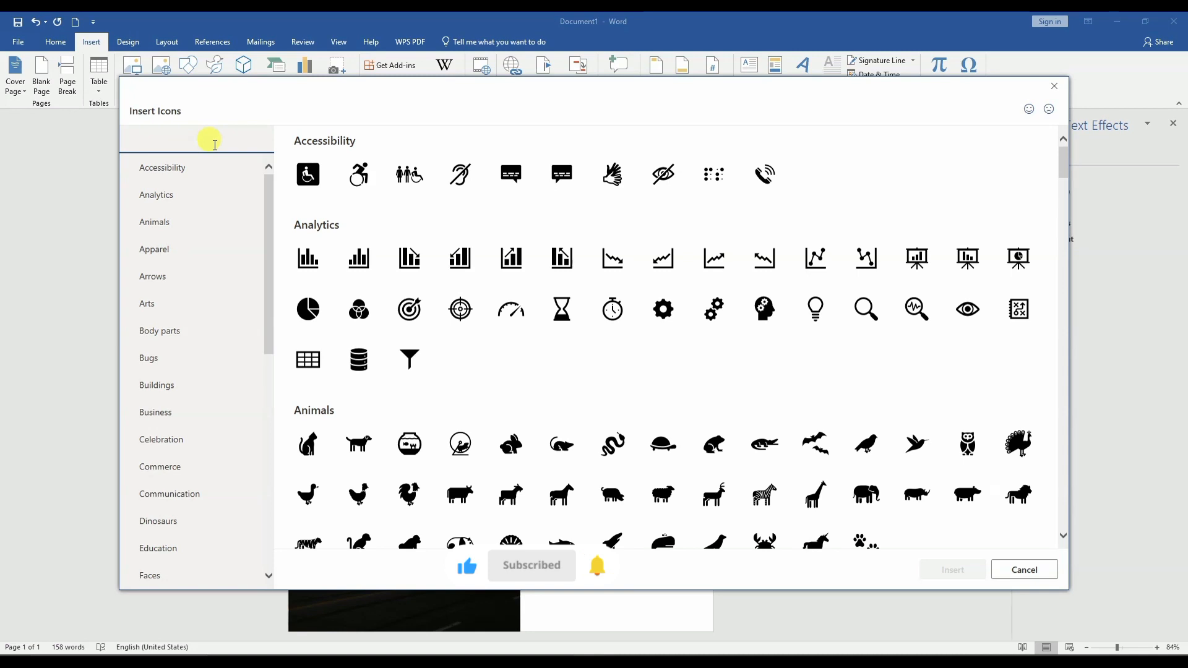
Insert the pencil icon by searching for "PEN" and place it with text wrapping below the "What we do?" paragraph
type("PEN")
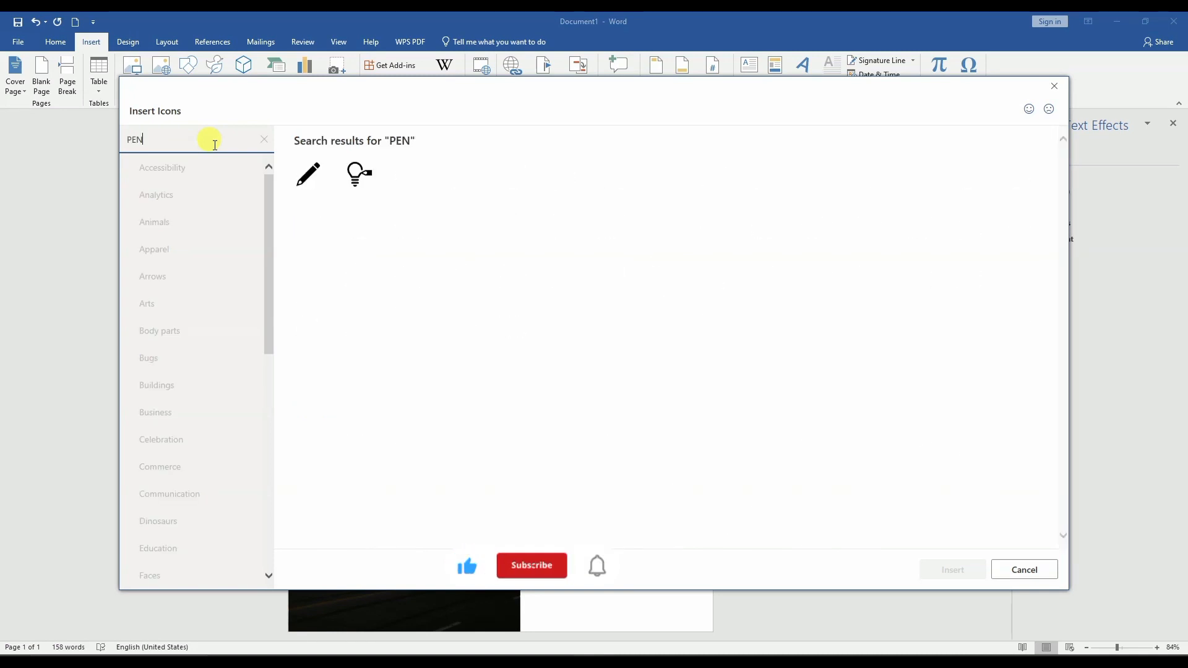
left_click(308, 174)
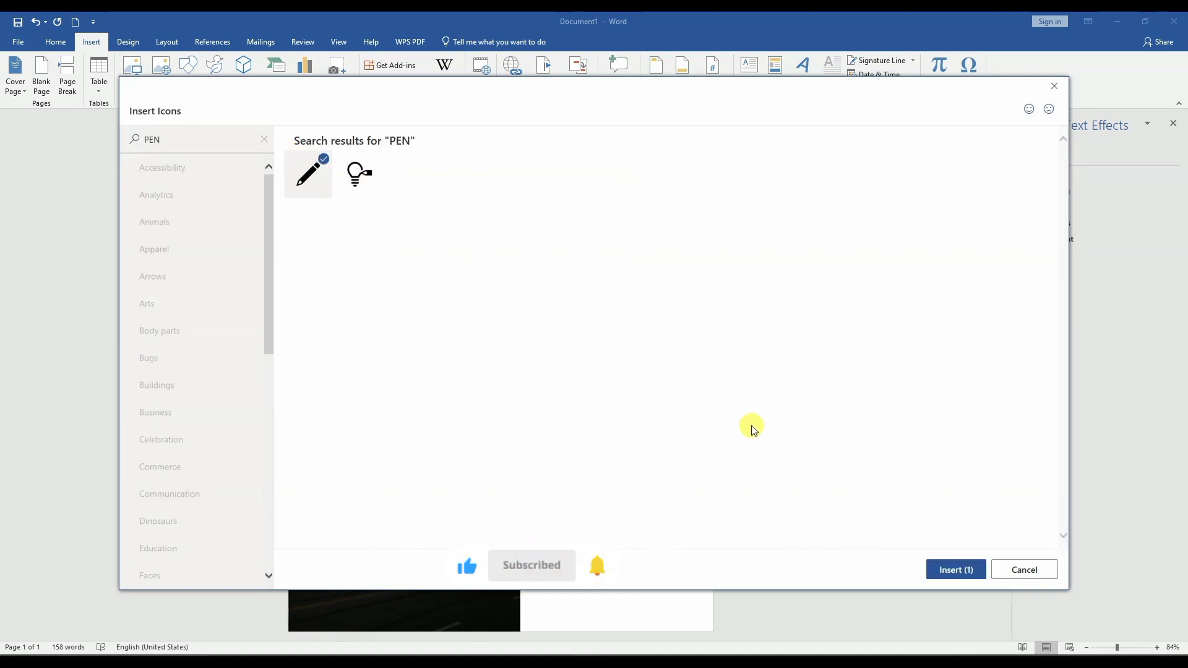
left_click(956, 577)
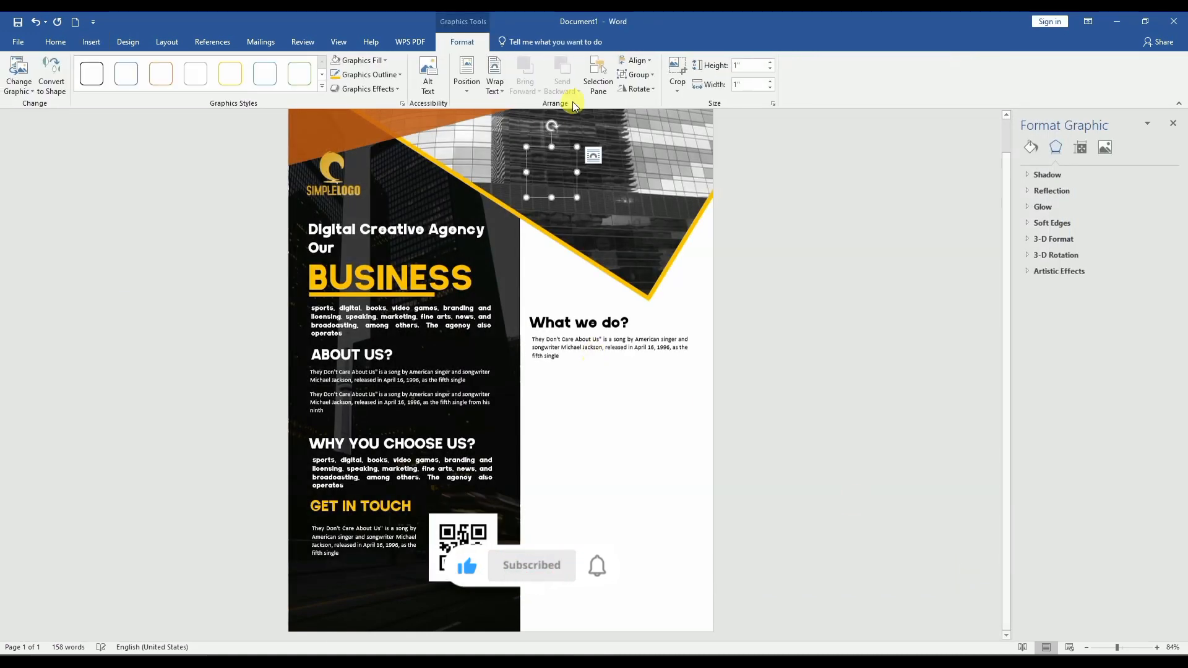
left_click(467, 76)
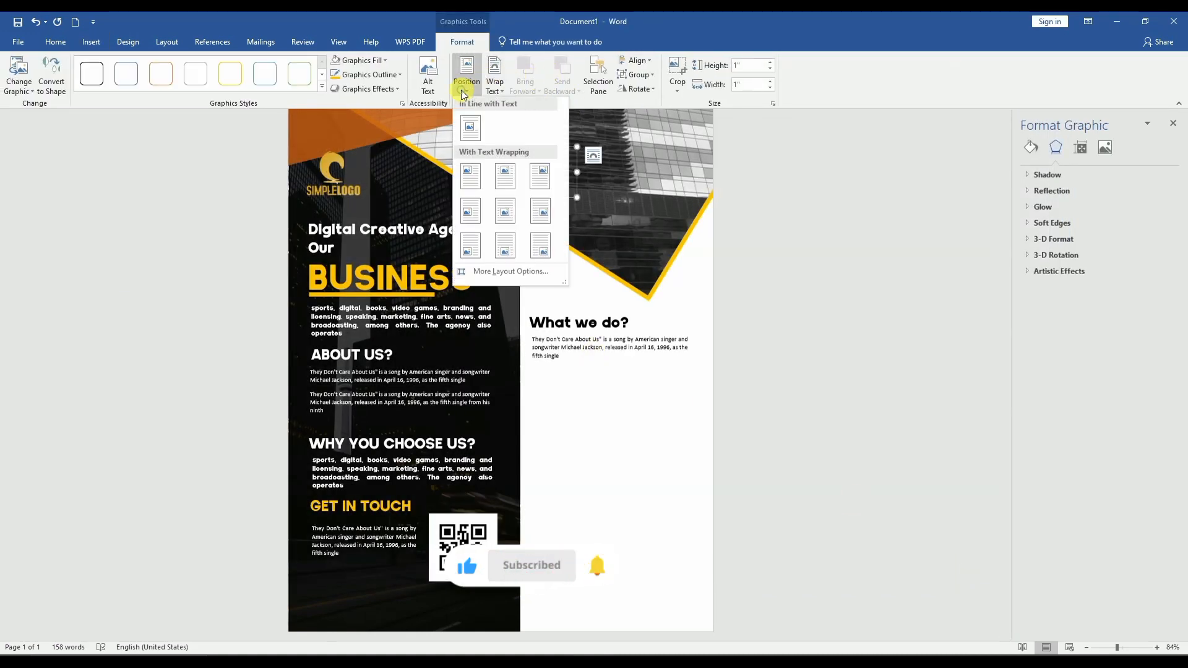
left_click(505, 246)
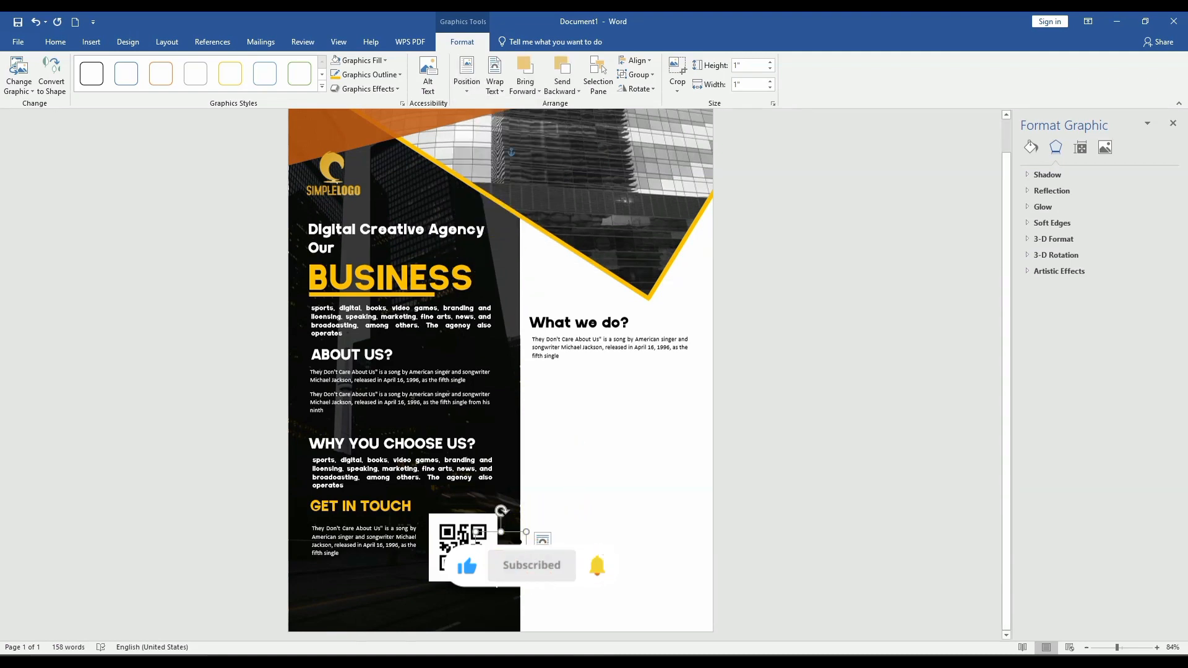
mouse_move(489, 568)
left_mouse_down()
mouse_move(636, 428)
mouse_move(594, 431)
left_mouse_up()
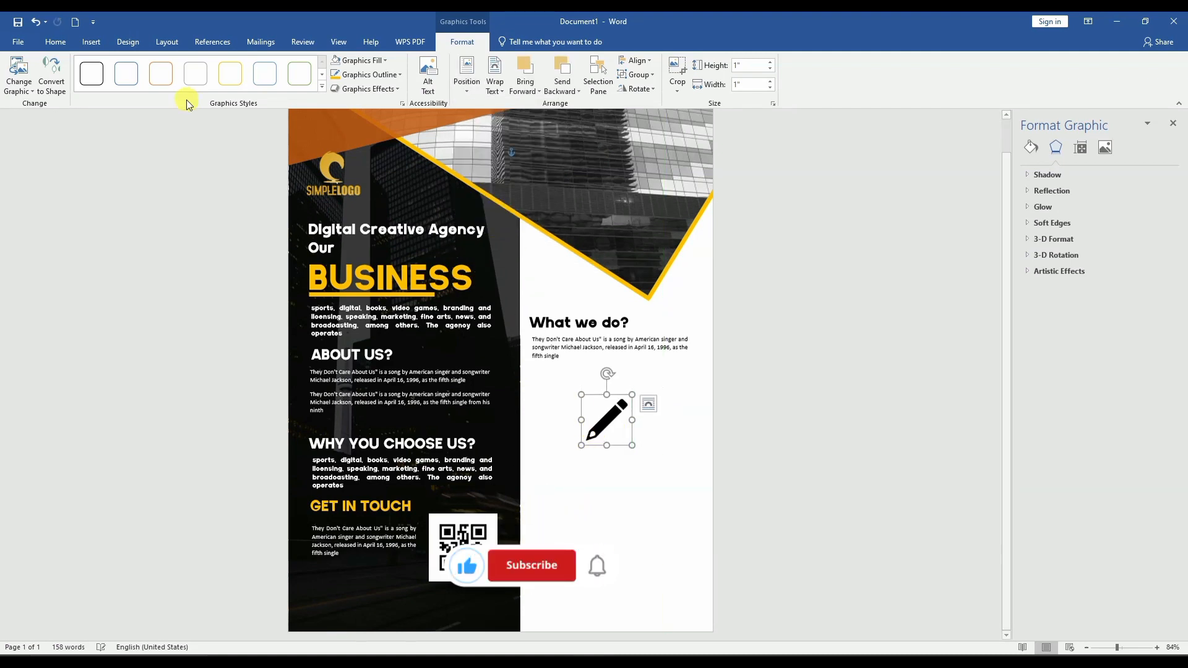
Draw a rectangle about 1.3" wide and 1.12" high on the white area below the pencil icon
left_click(91, 41)
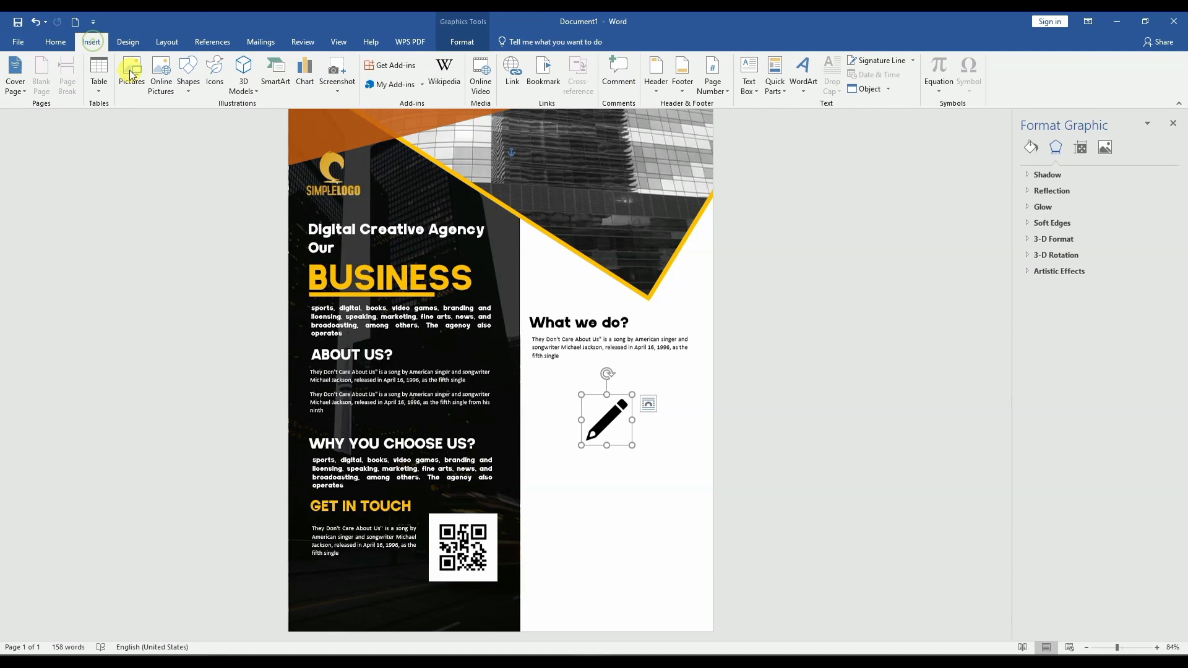
left_click(186, 93)
left_click(232, 119)
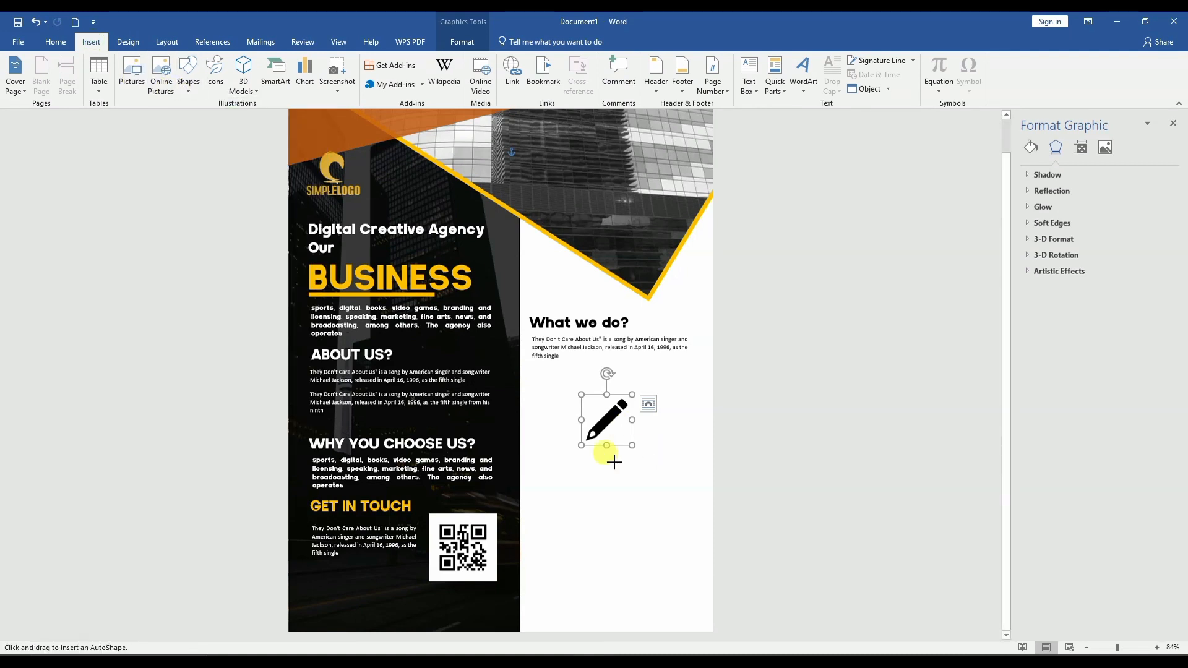
left_click_drag(580, 481, 643, 539)
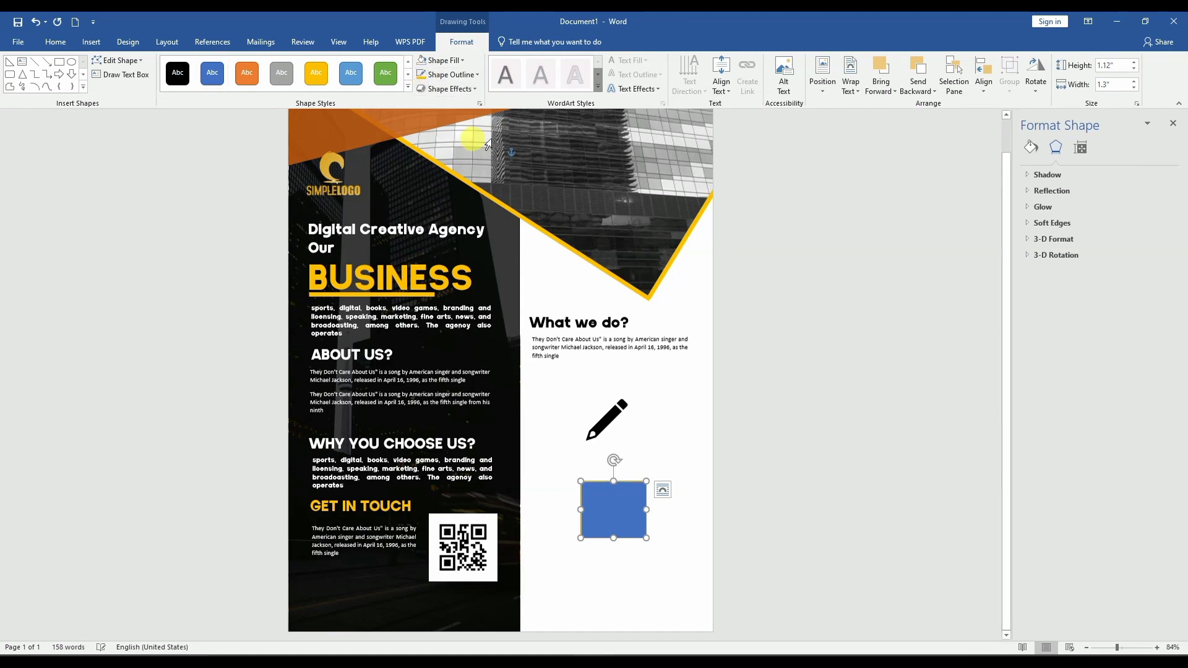
Fill the rectangle with gold and remove its outline
left_click(467, 63)
left_click(441, 159)
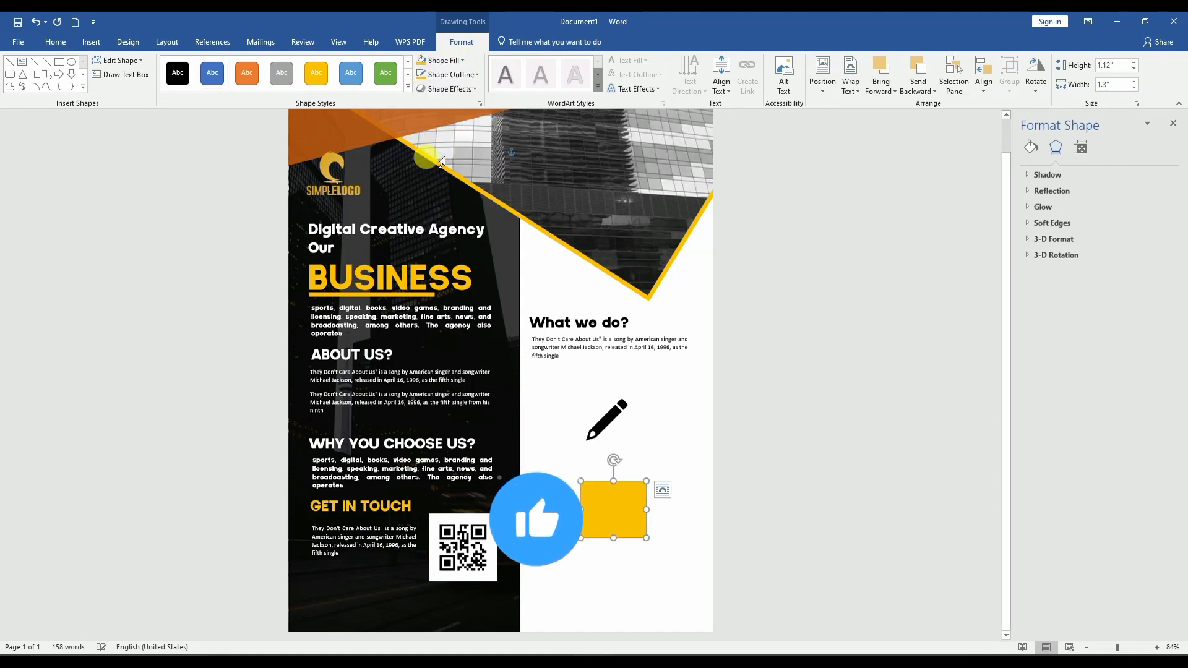
left_click(479, 77)
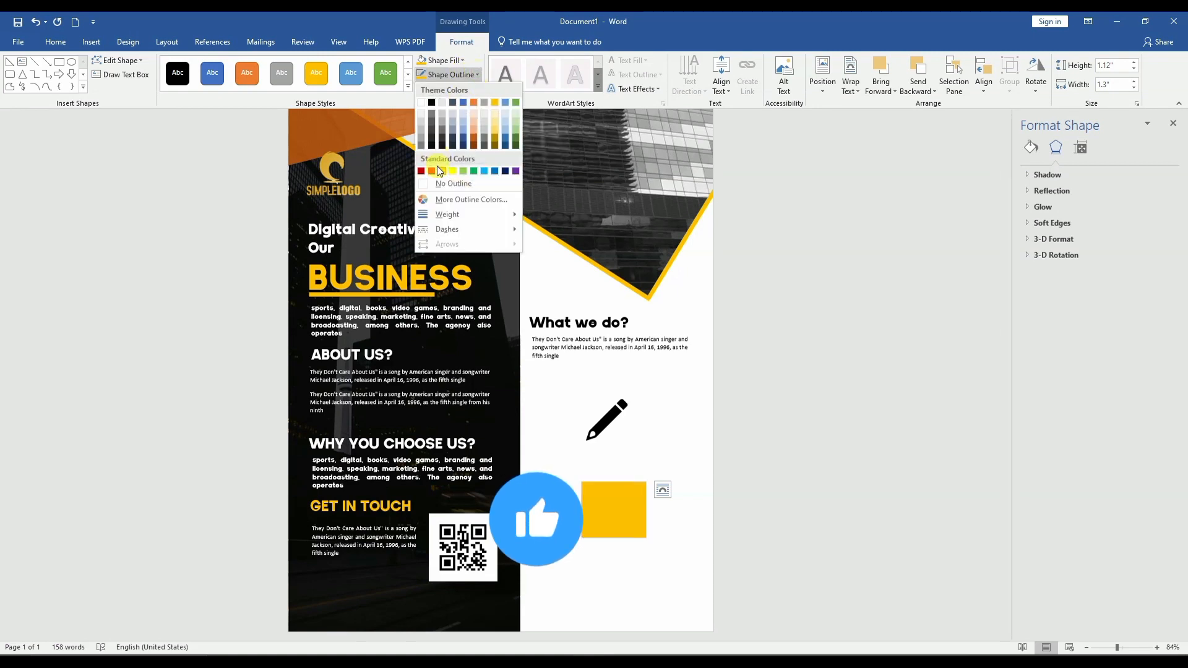
left_click(448, 181)
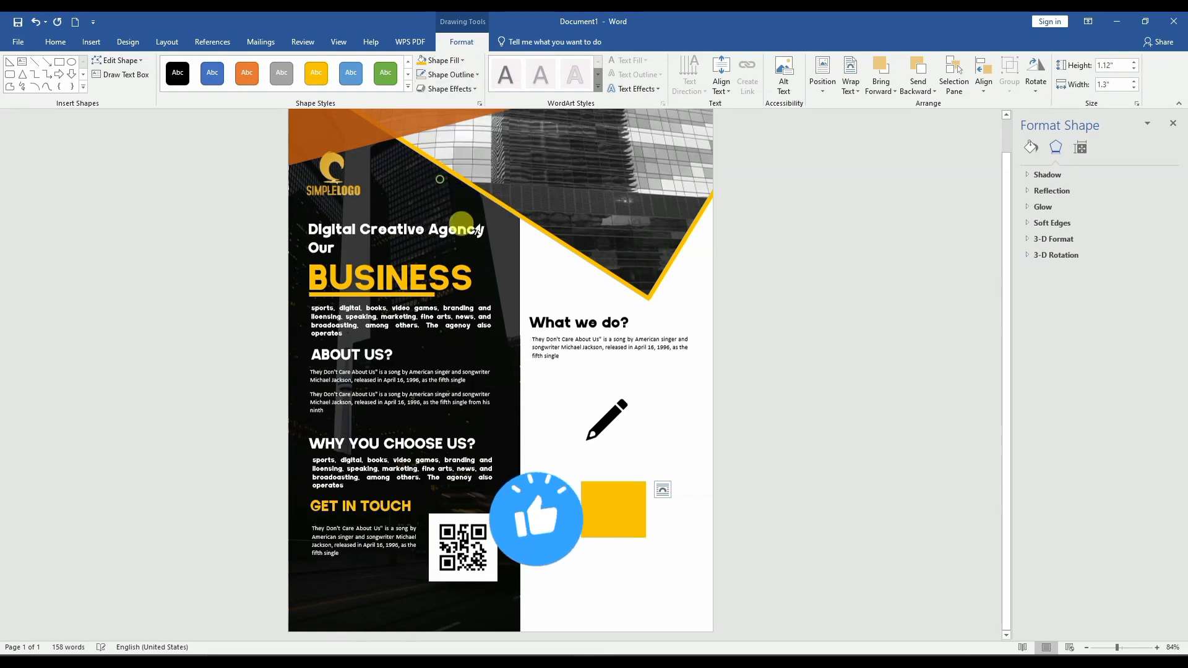
Move the pencil icon onto the gold rectangle and send the rectangle to the back
left_click(607, 416)
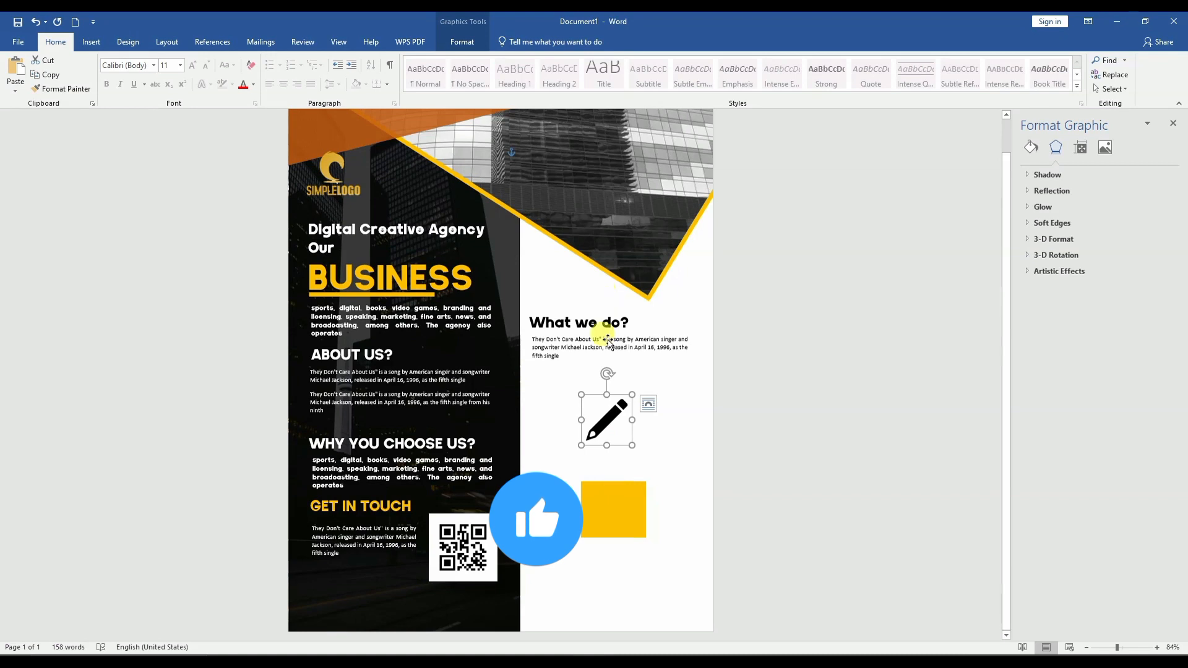
left_click_drag(609, 423, 618, 511)
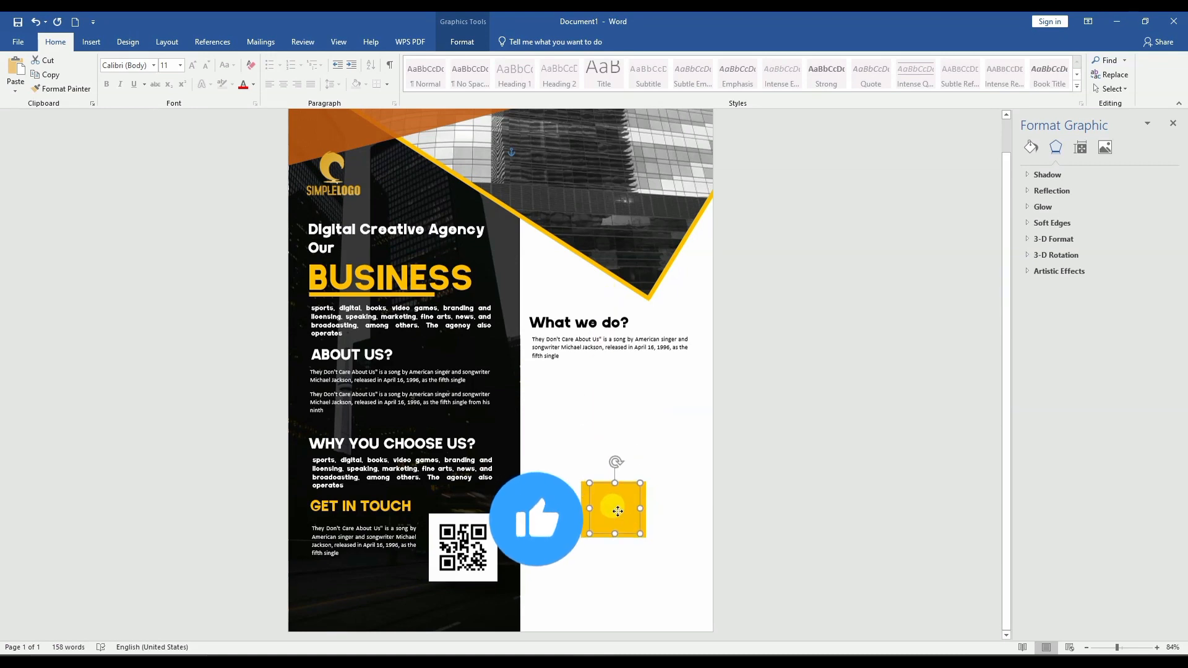
right_click(617, 511)
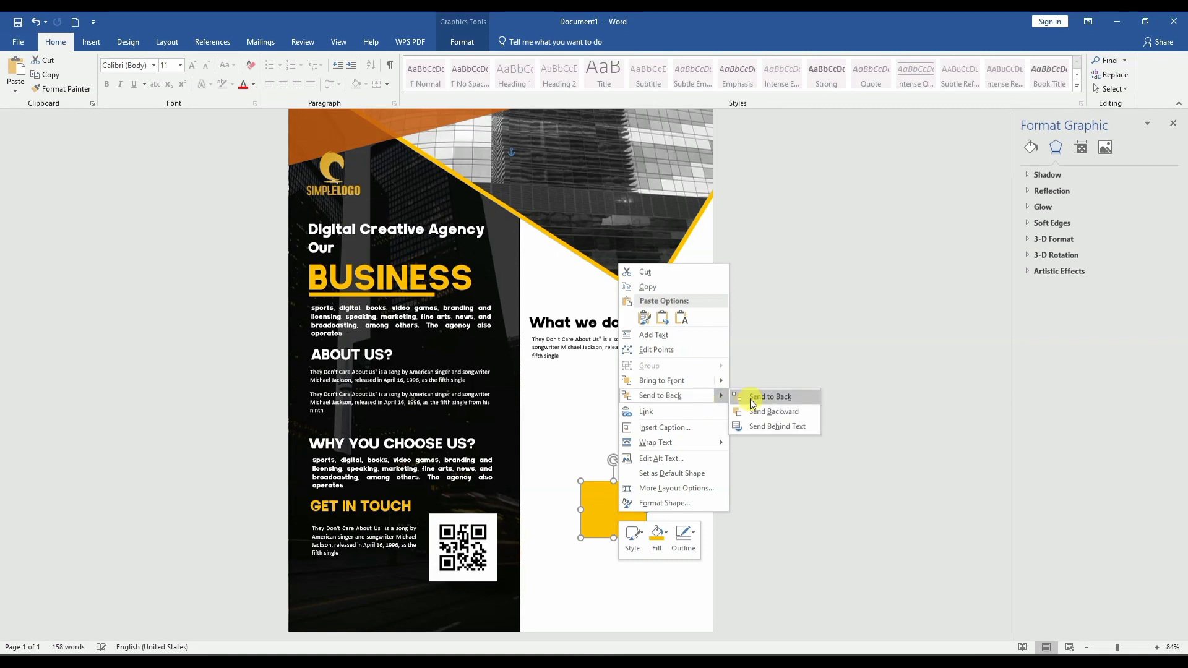
left_click(753, 403)
Change the pencil icon's fill to white on the gold rectangle
left_click(615, 515)
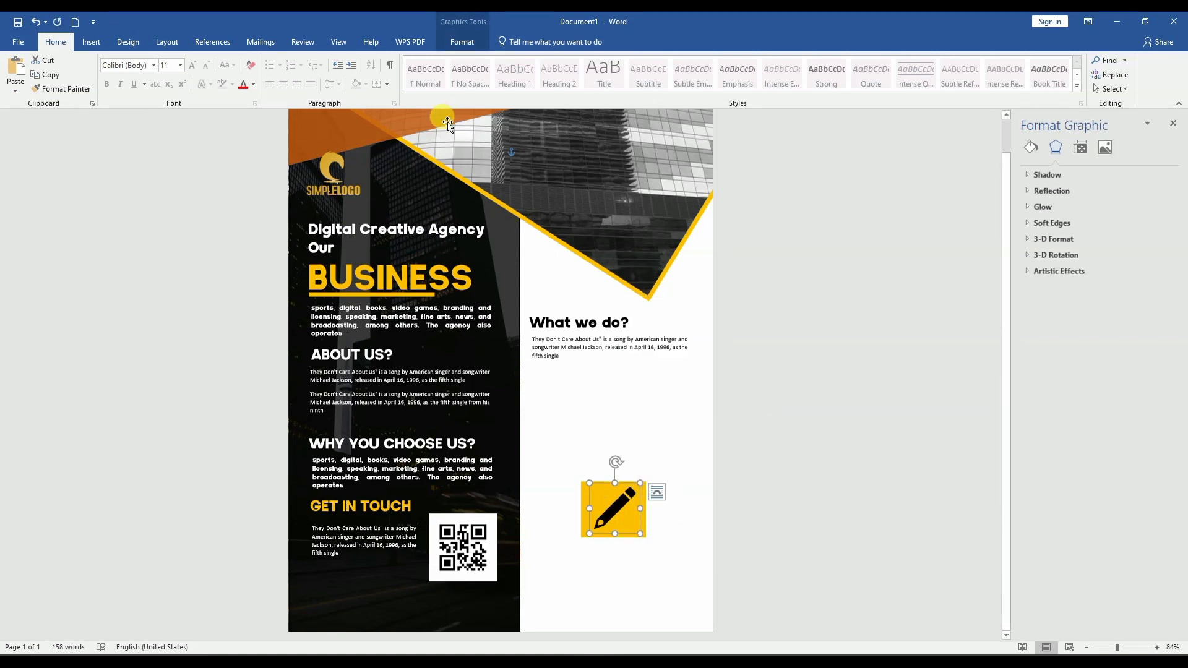
left_click(477, 37)
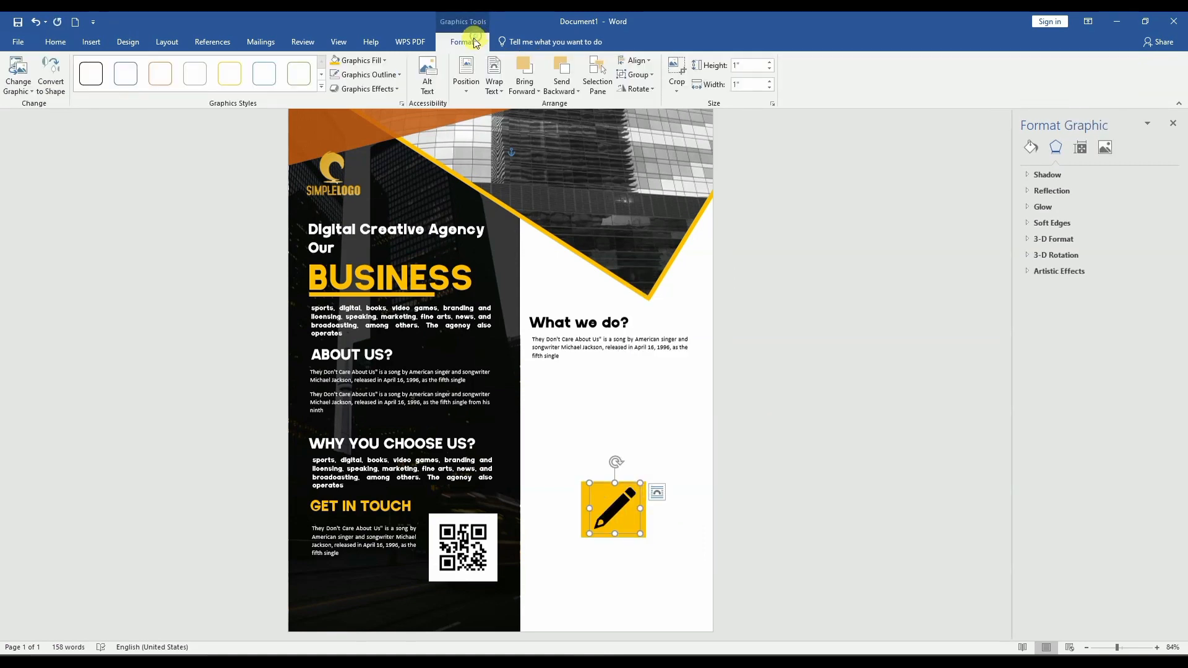
left_click(389, 55)
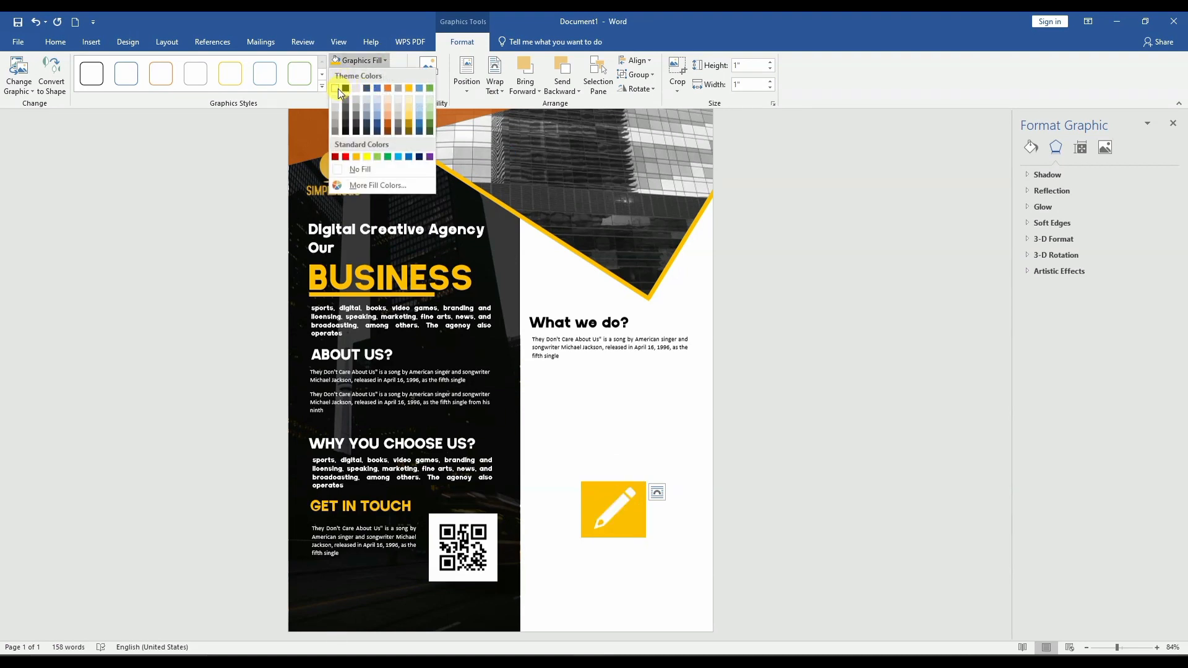
left_click(337, 88)
left_click(622, 560)
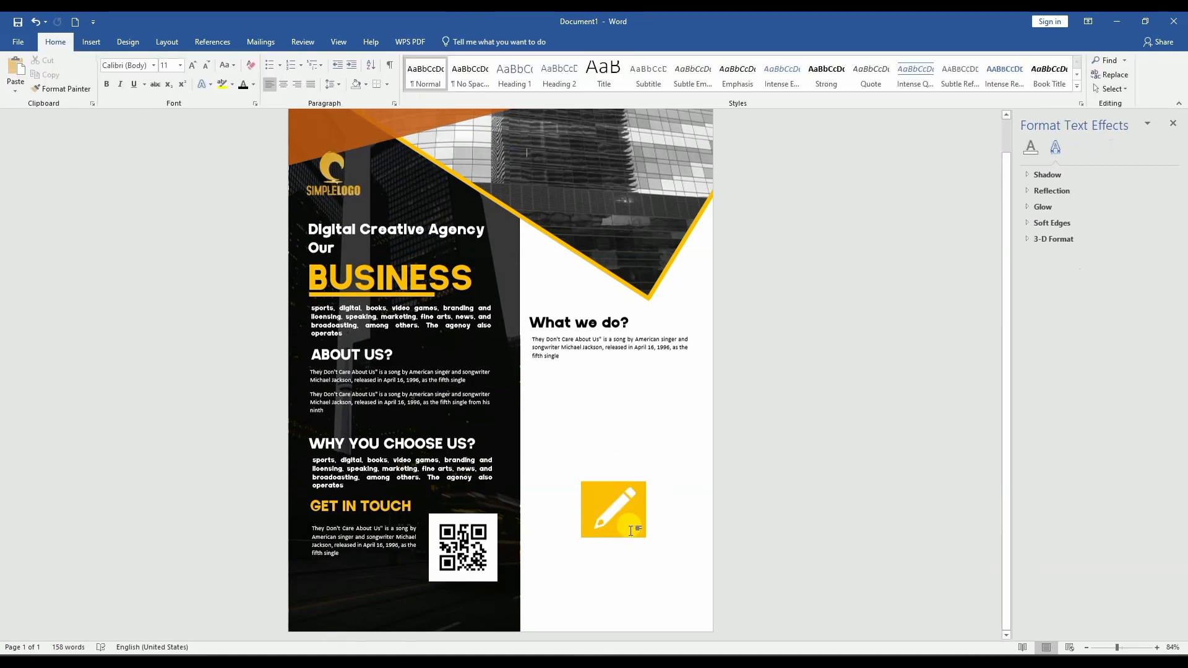
left_click(618, 513)
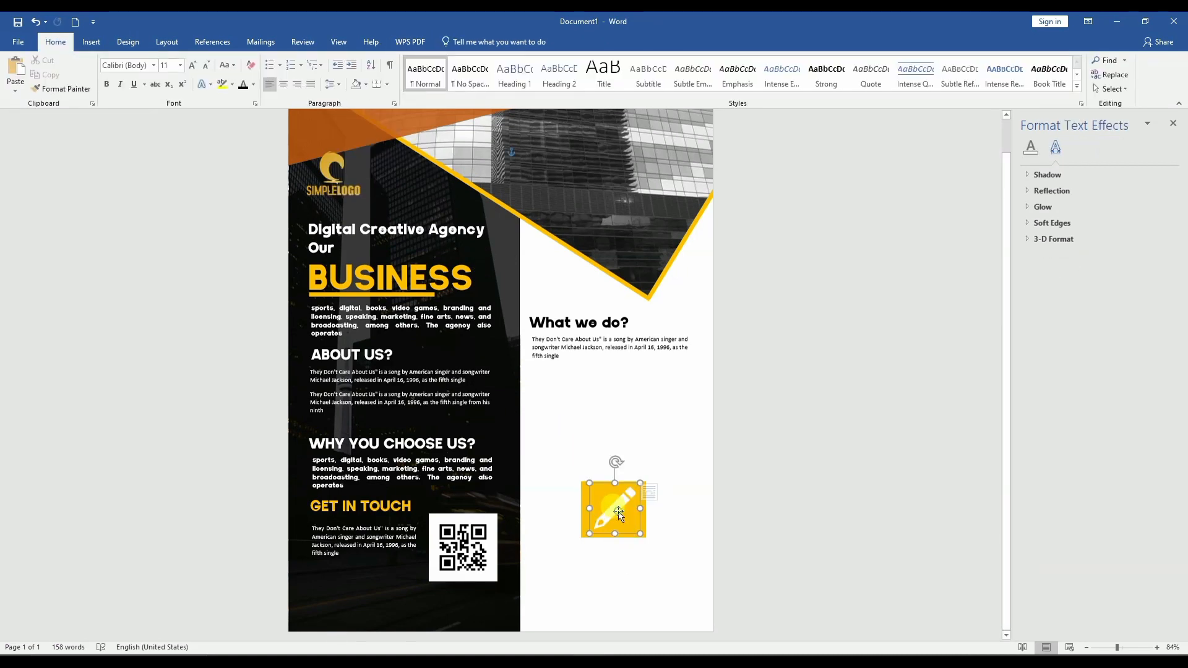
Shrink the gold rectangle to a smaller square and scale down the white pencil icon to fit centered inside it
left_click(645, 560)
left_click(645, 541)
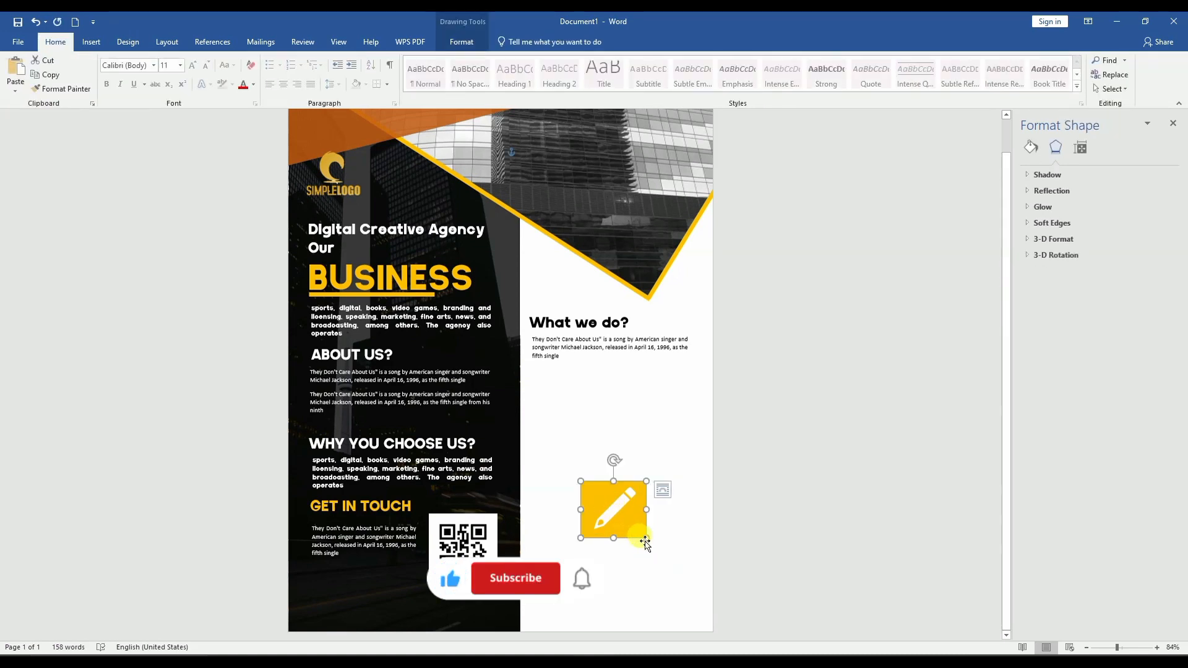
left_click_drag(644, 541, 629, 533)
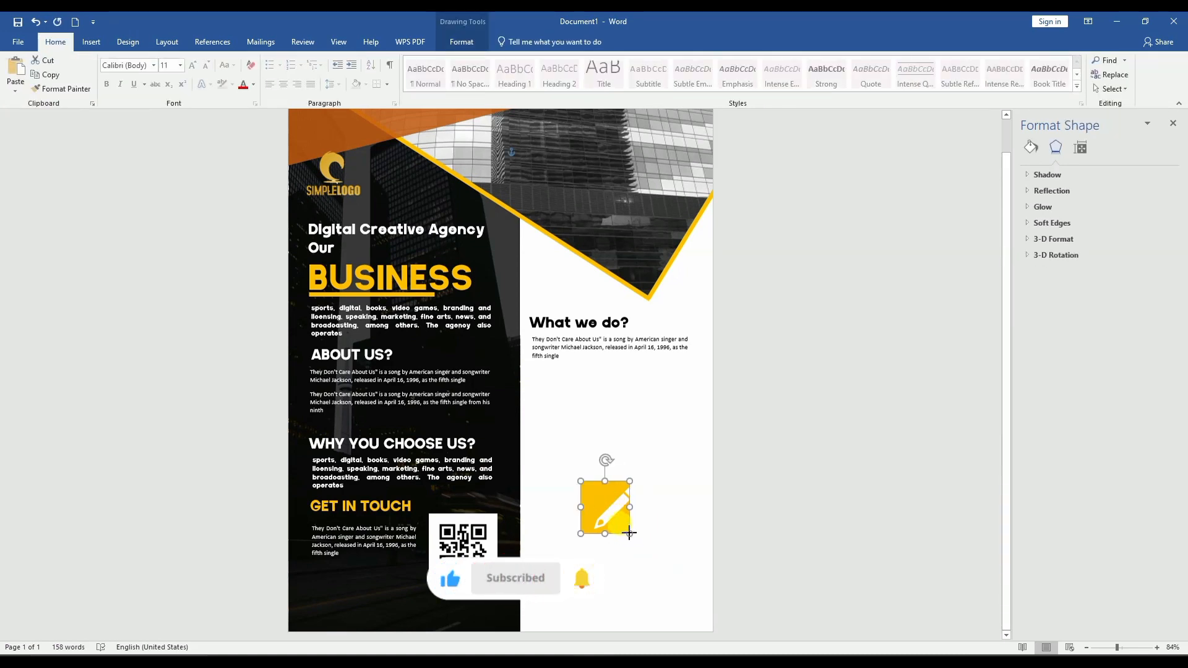
left_click(619, 513)
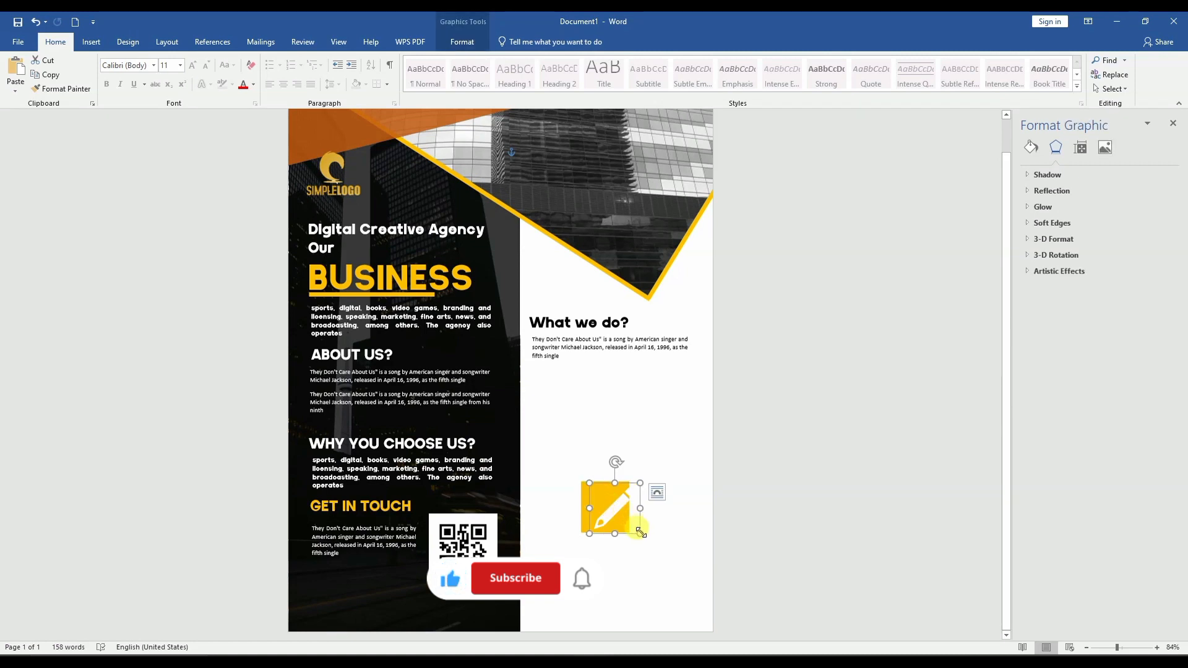
left_click_drag(640, 533, 607, 508)
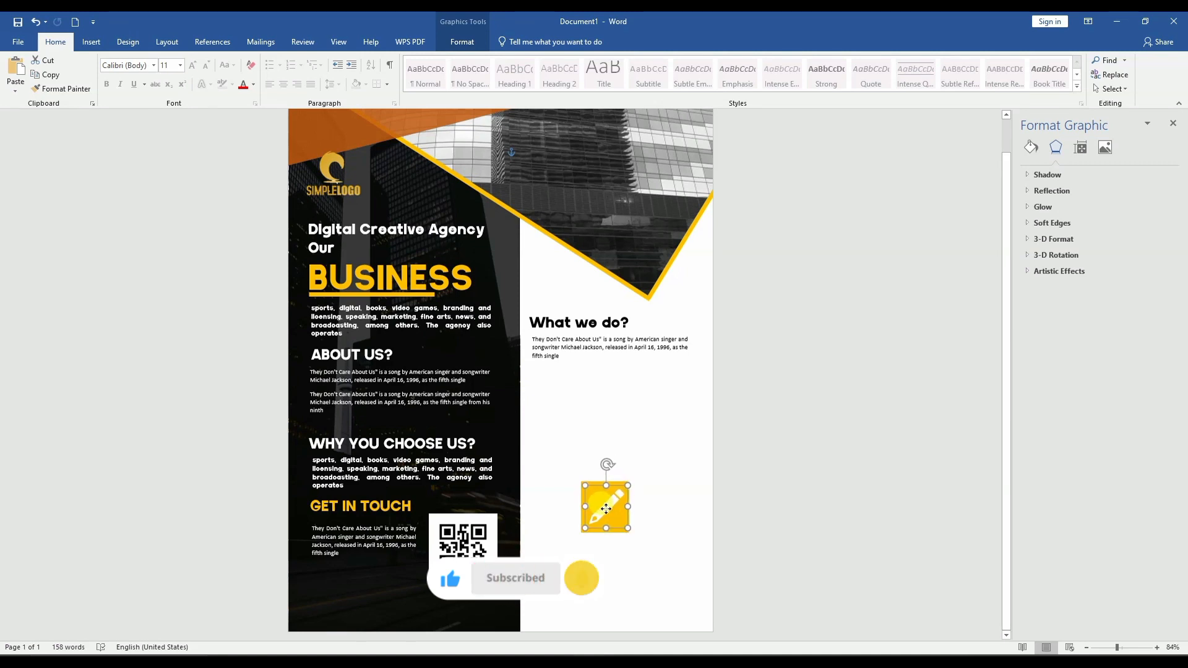
left_click(696, 580)
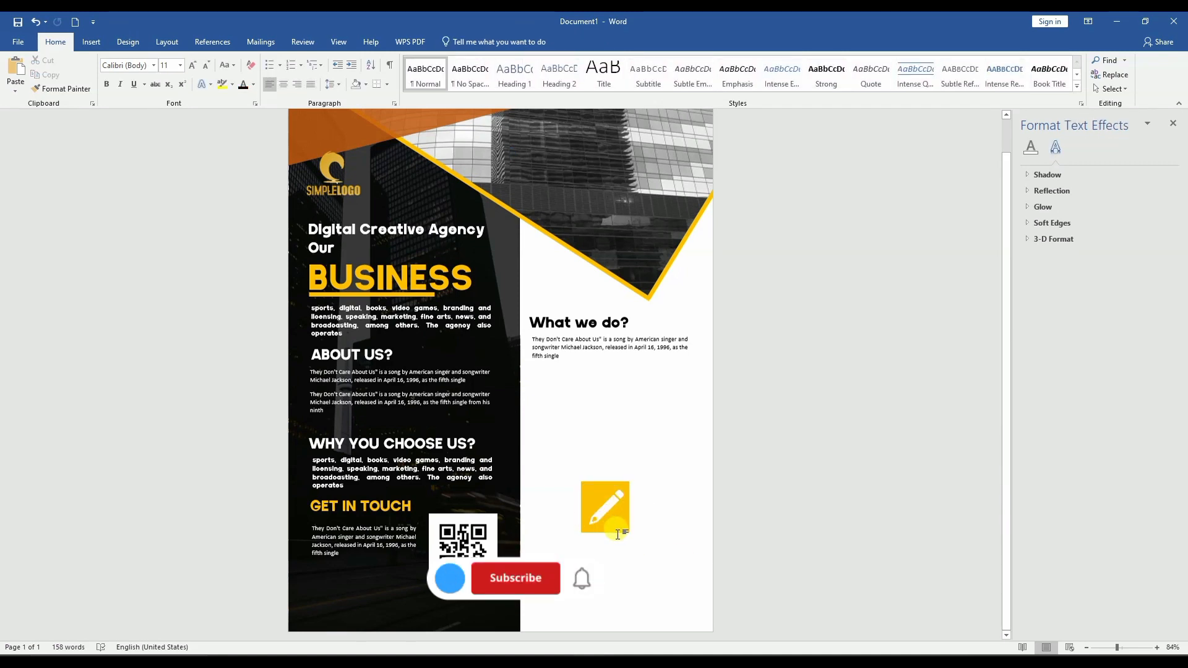
Group the pencil icon with its gold square, and place the group at a smaller size below the "What we do?" paragraph
left_click(589, 492)
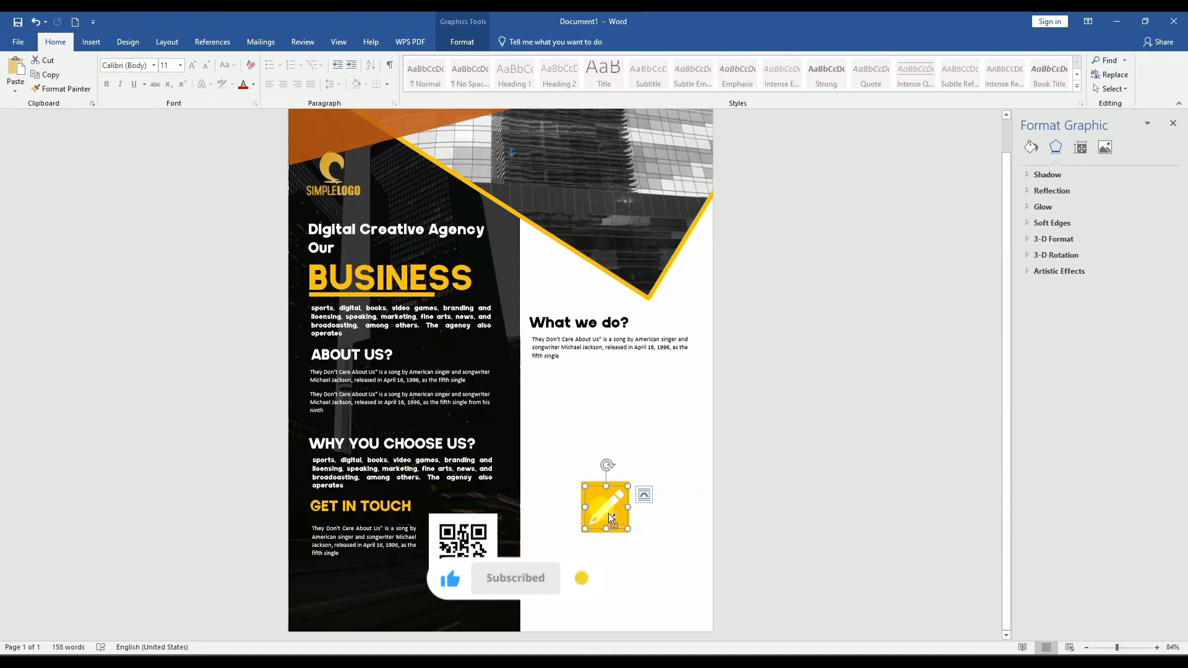
left_click(610, 531)
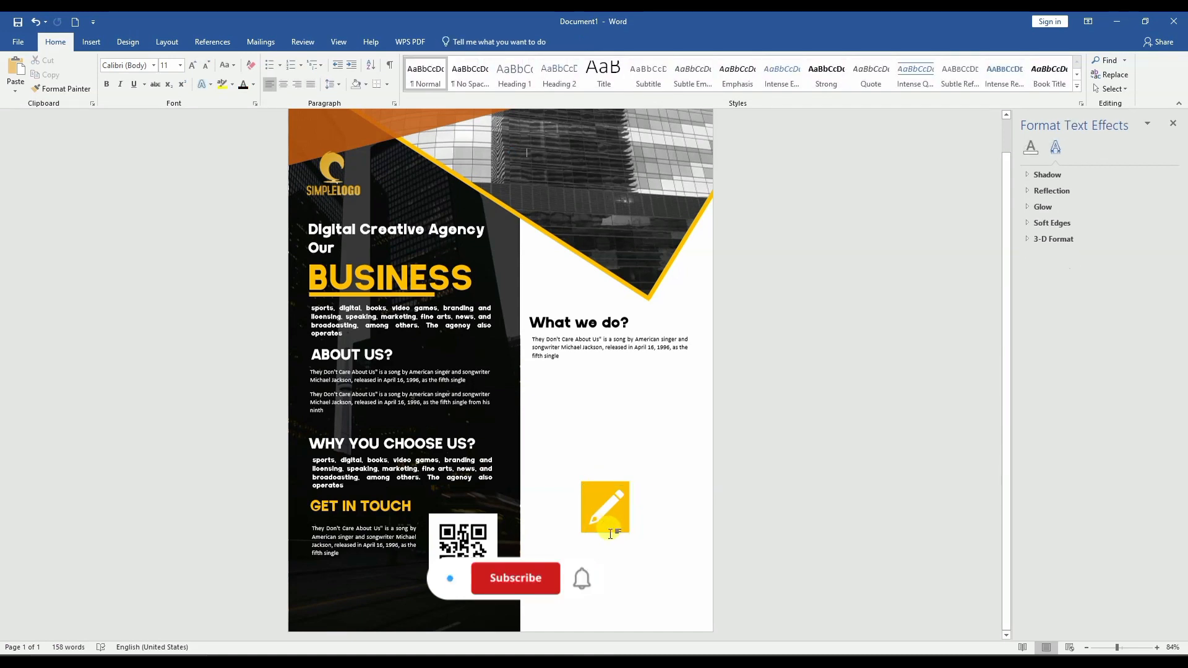
left_click(609, 517)
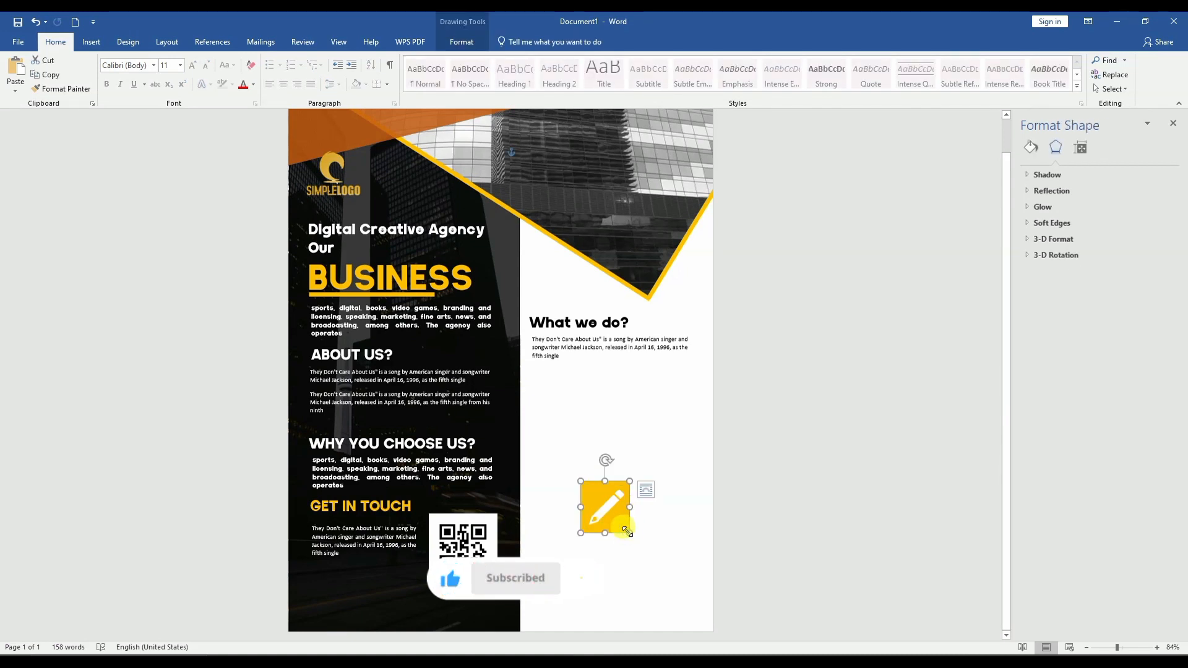
left_click(607, 511)
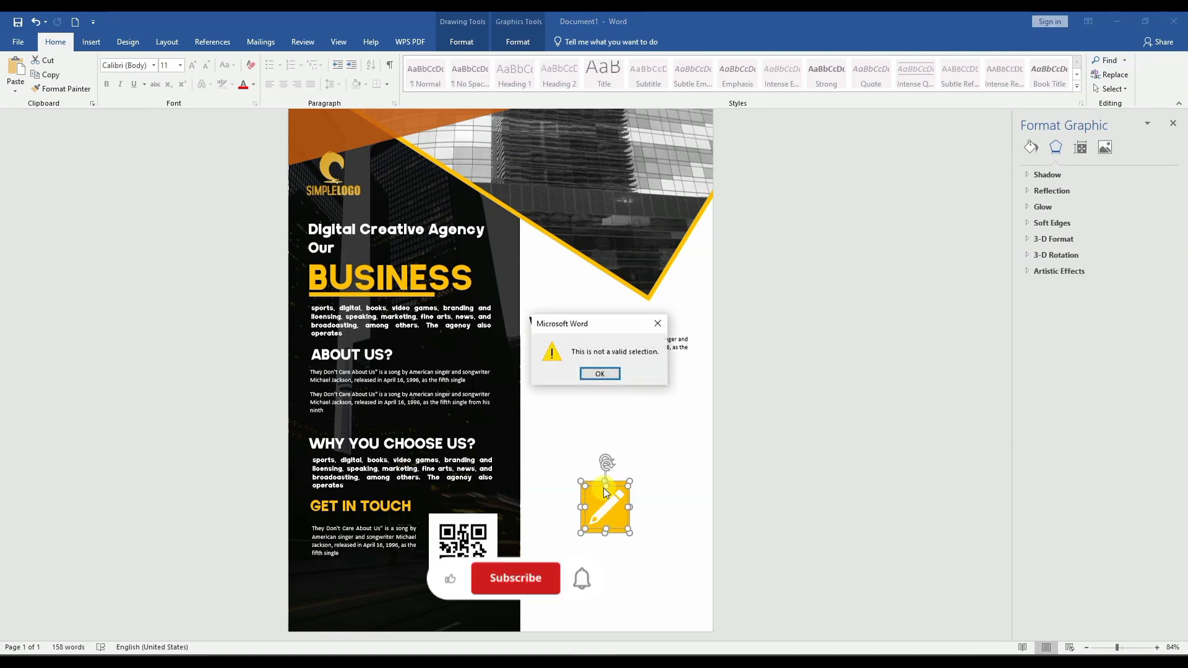
left_click(603, 374)
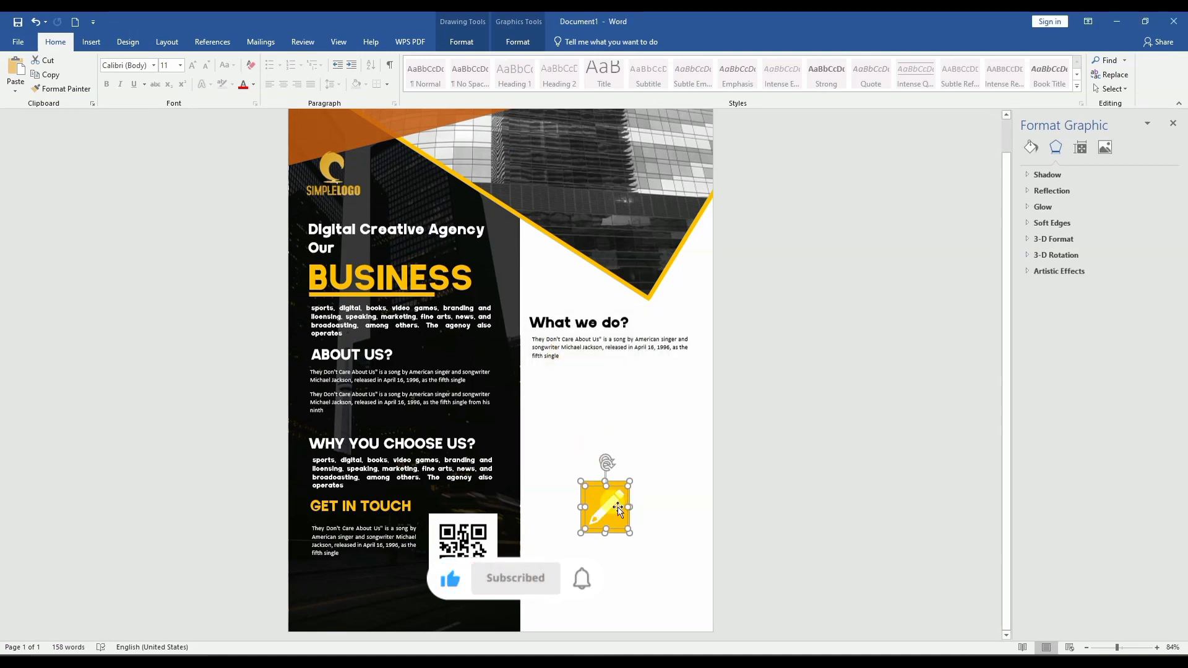
right_click(619, 510)
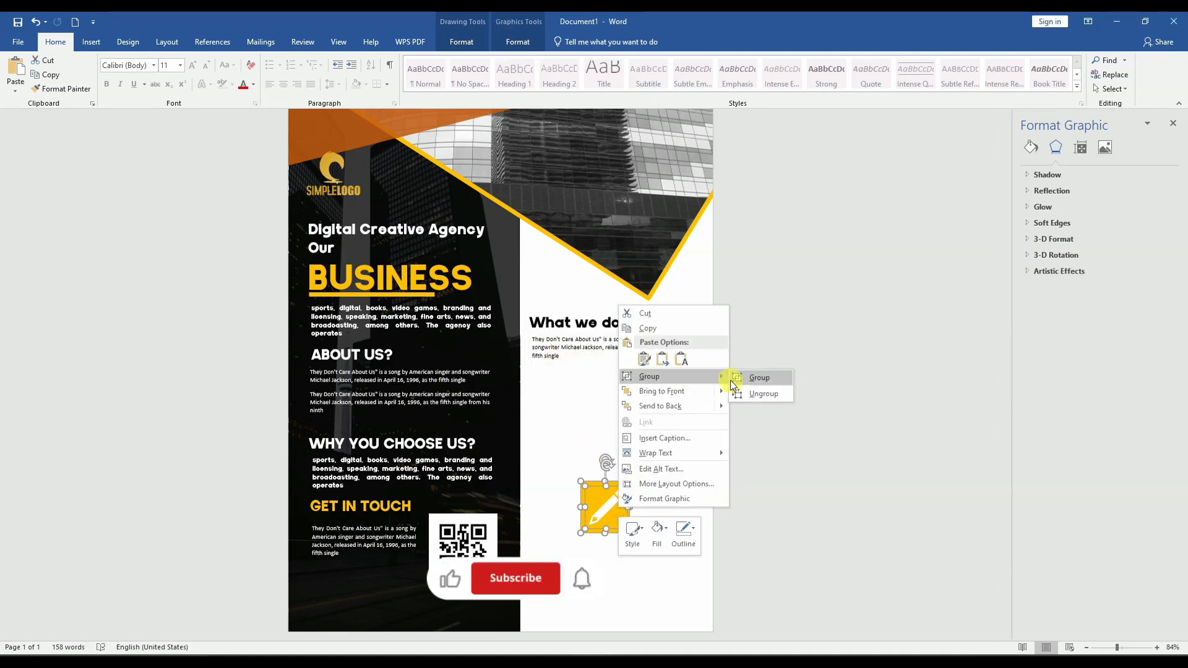
left_click(730, 380)
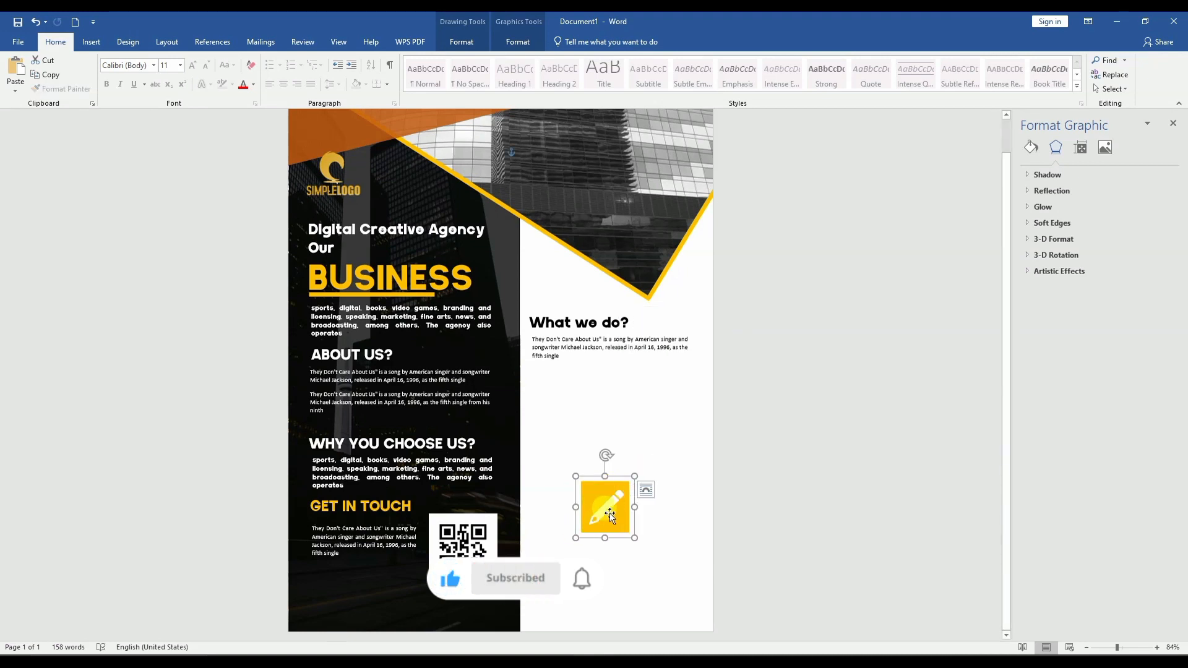
mouse_move(608, 512)
left_mouse_down()
mouse_move(562, 385)
mouse_move(554, 412)
mouse_move(568, 427)
mouse_move(550, 406)
left_mouse_up()
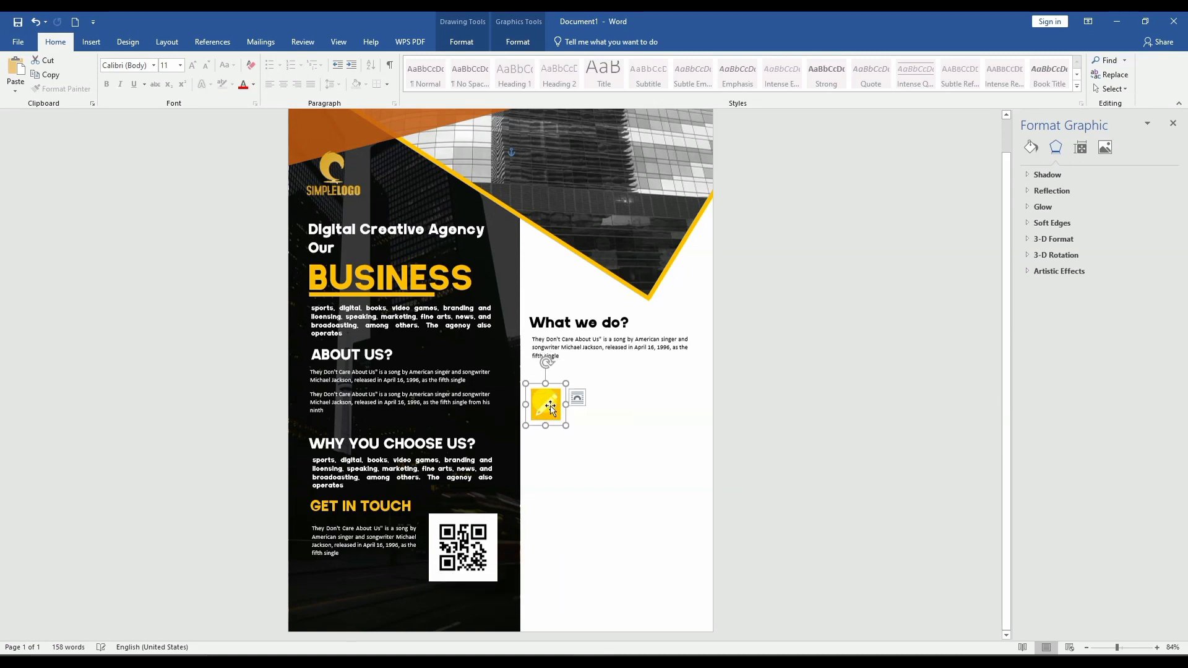
left_click(590, 468)
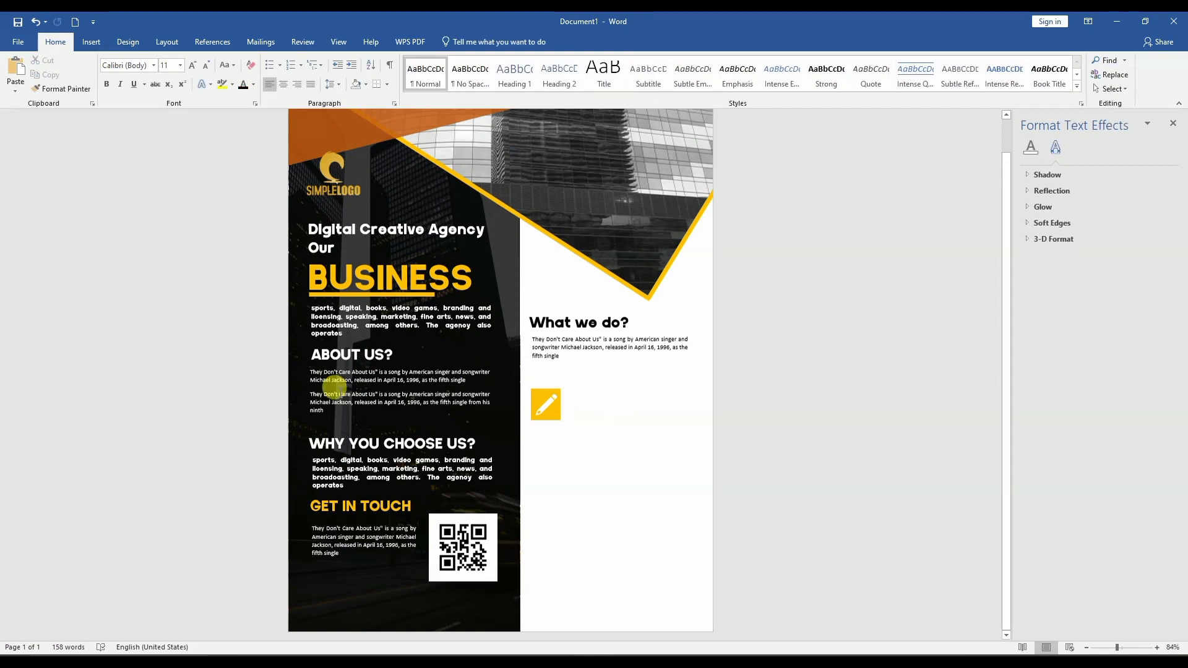
Place a copy of the GET IN TOUCH heading beside the pencil icon, formatted as 14 pt sentence-case text
left_click(359, 499)
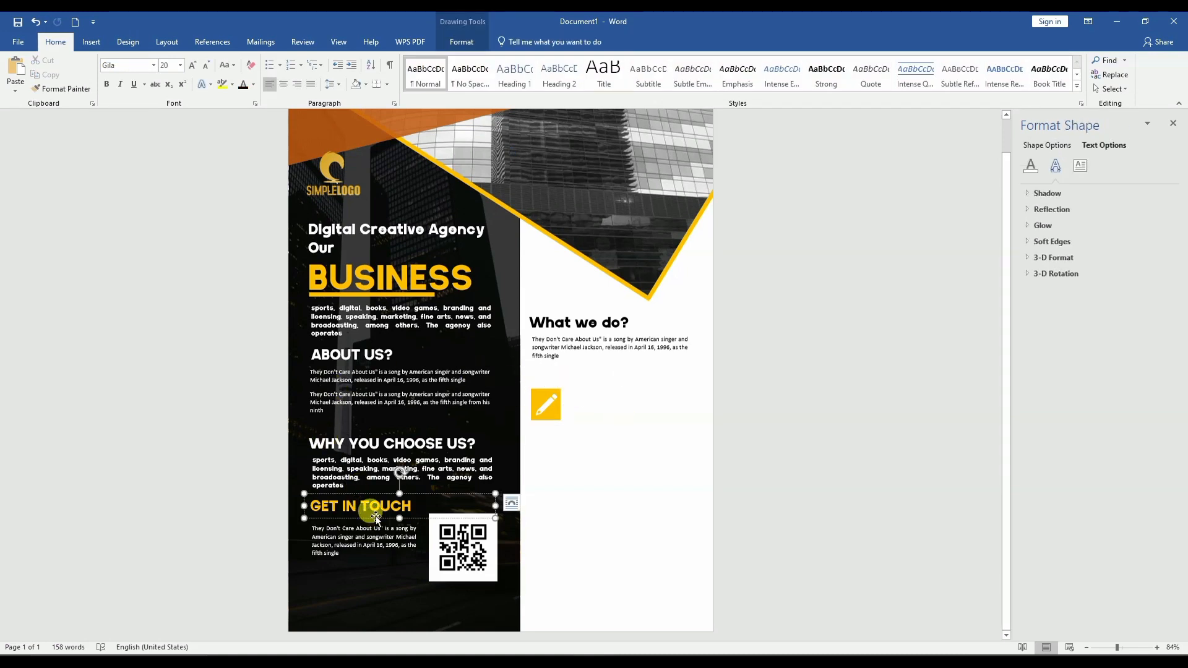
mouse_move(376, 516)
left_mouse_down()
mouse_move(655, 377)
mouse_move(620, 411)
left_mouse_up()
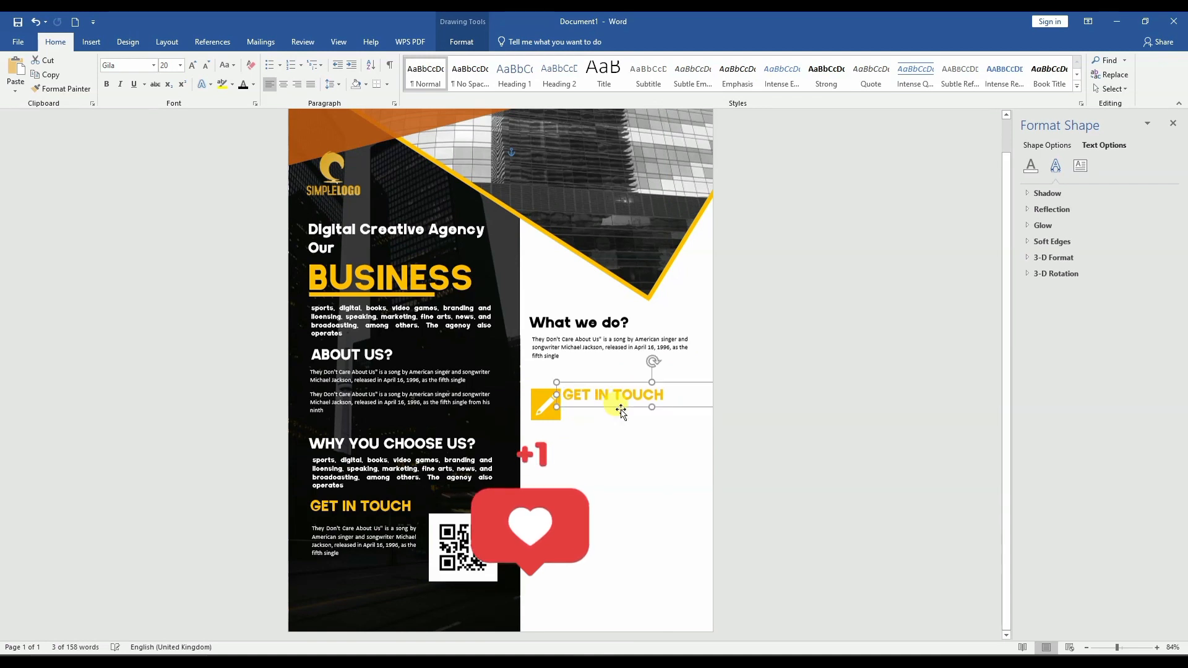
key("ctrl+a")
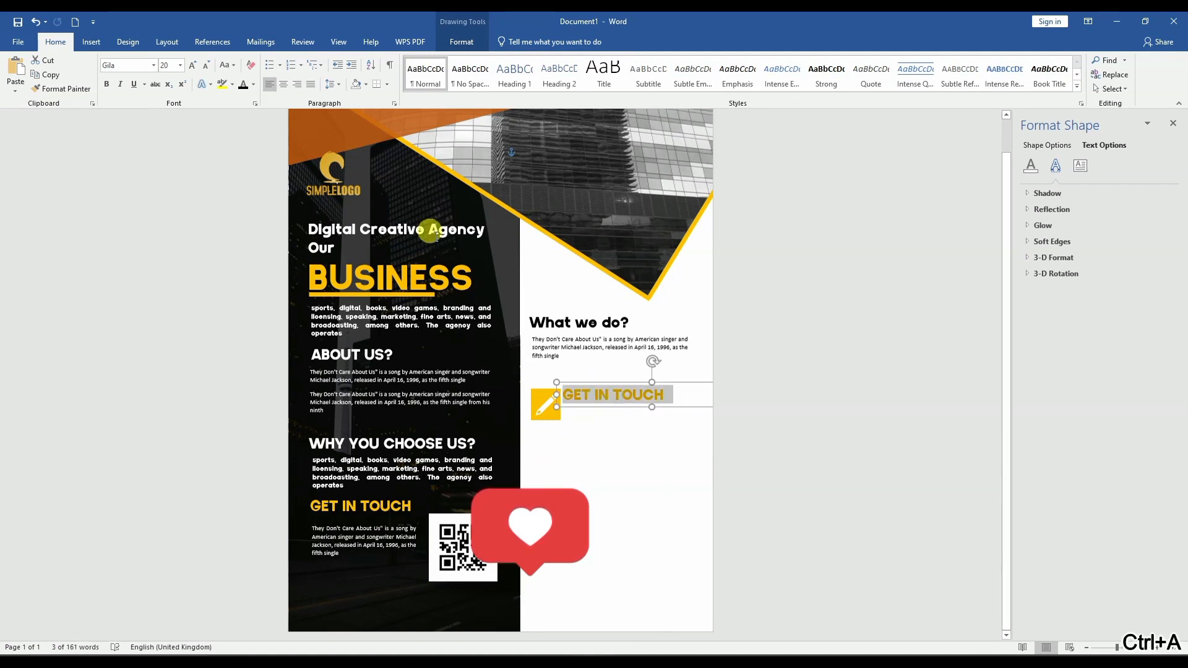
left_click(203, 69)
left_click(203, 70)
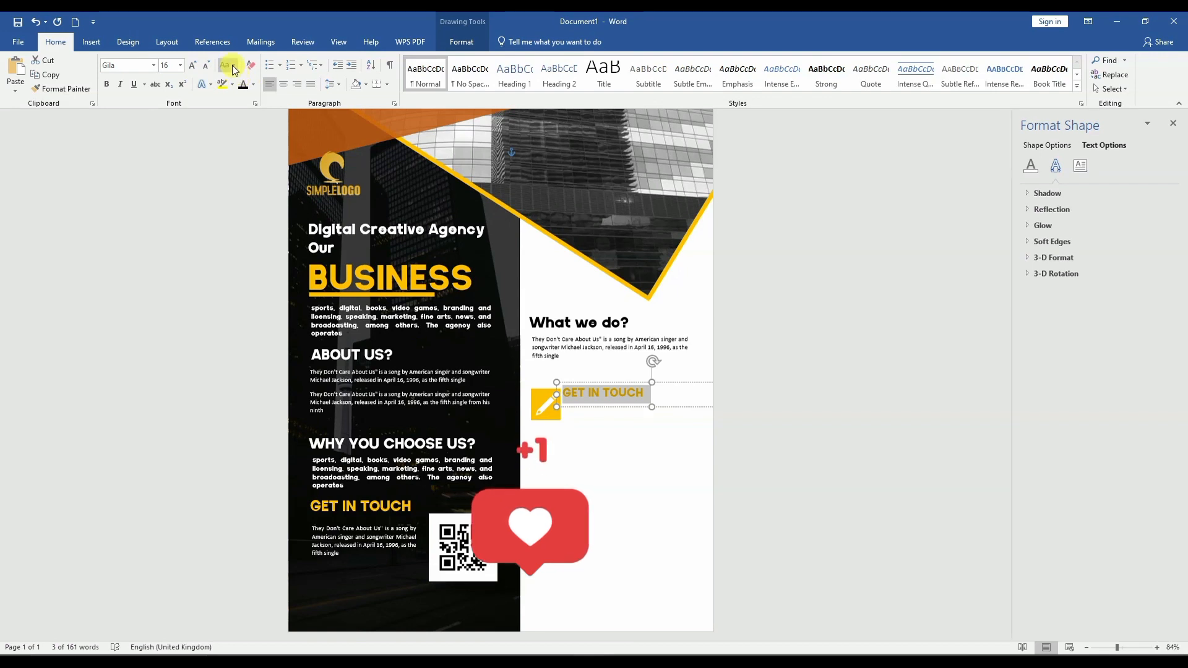
left_click(230, 65)
left_click(260, 80)
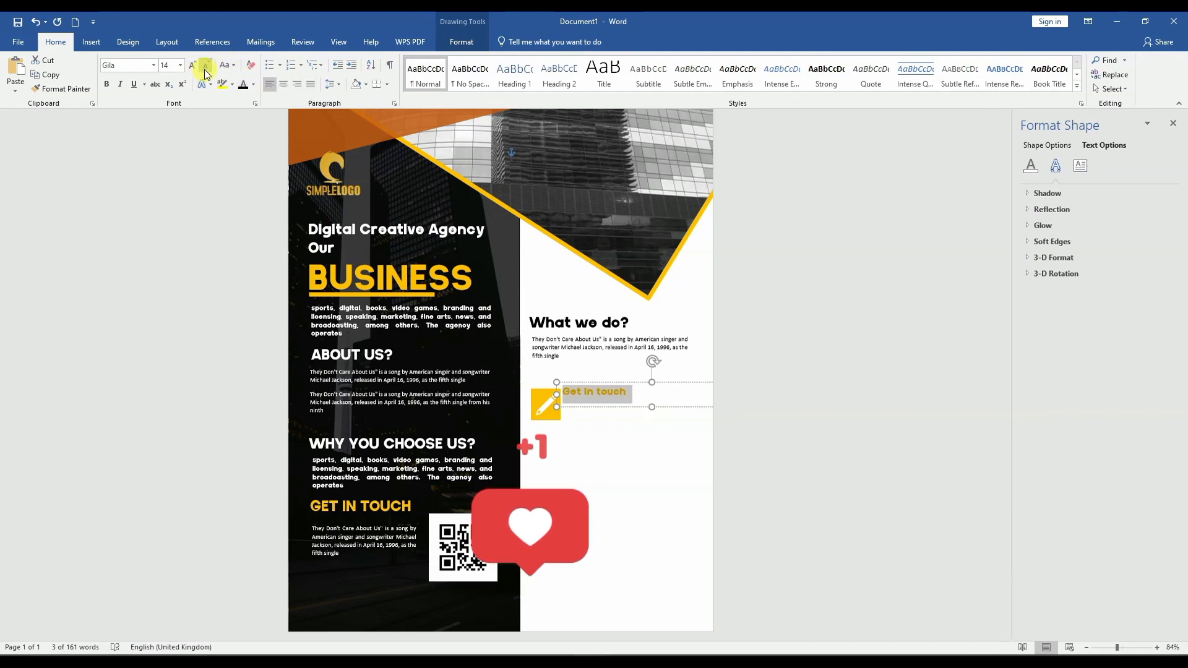
left_click(621, 406)
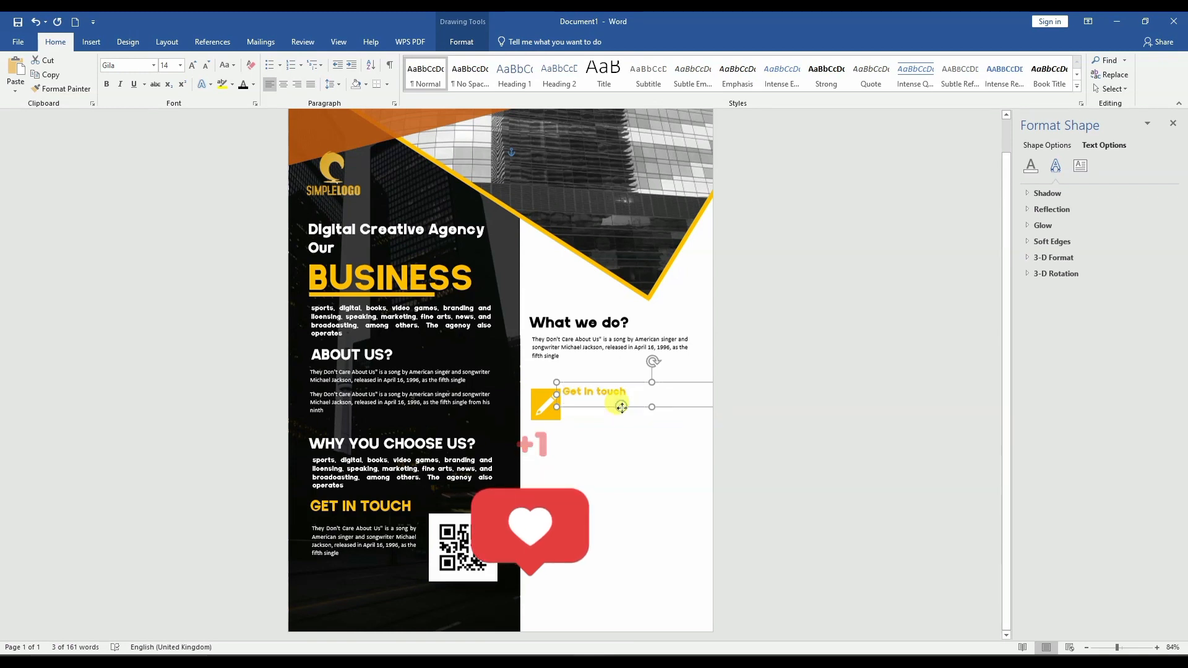
left_click_drag(622, 407, 621, 409)
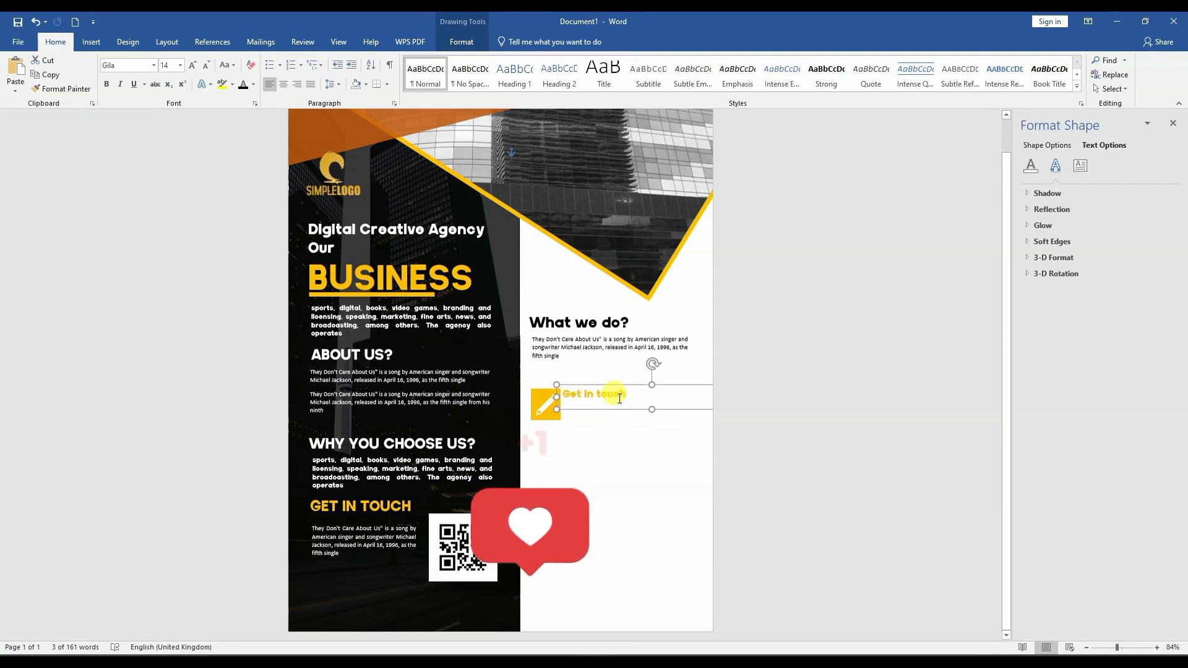
Replace the copied heading's text beside the pencil icon with "design" and convert it to uppercase
left_click(619, 396)
key("ctrl+a")
type("des")
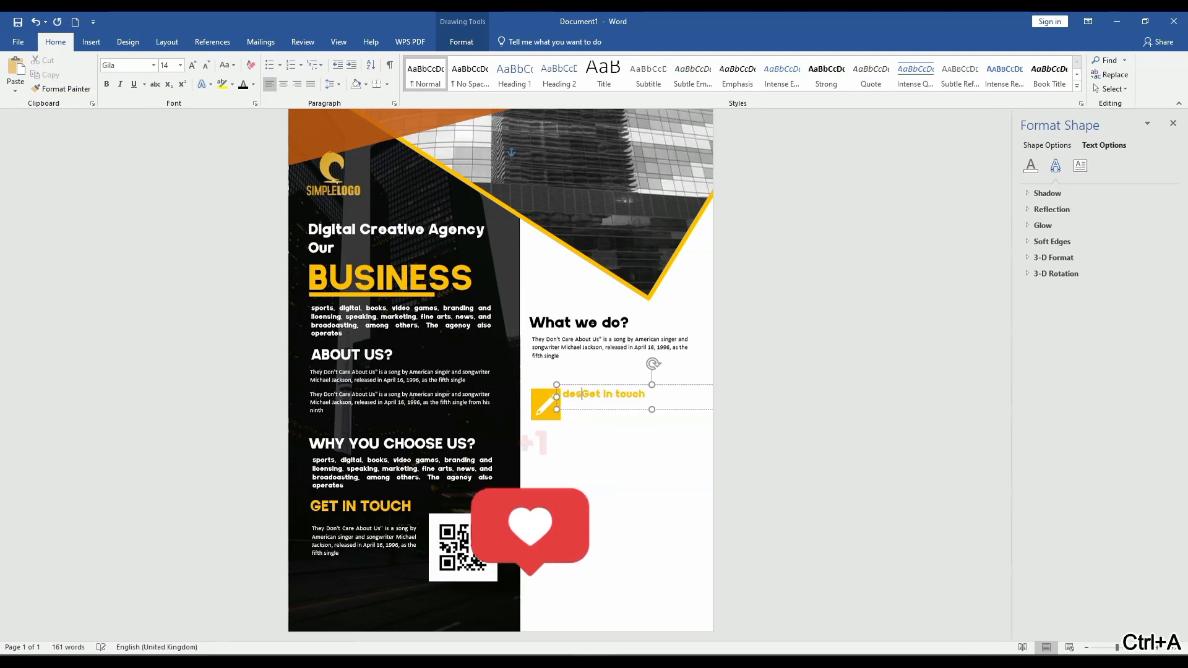
type("igbn")
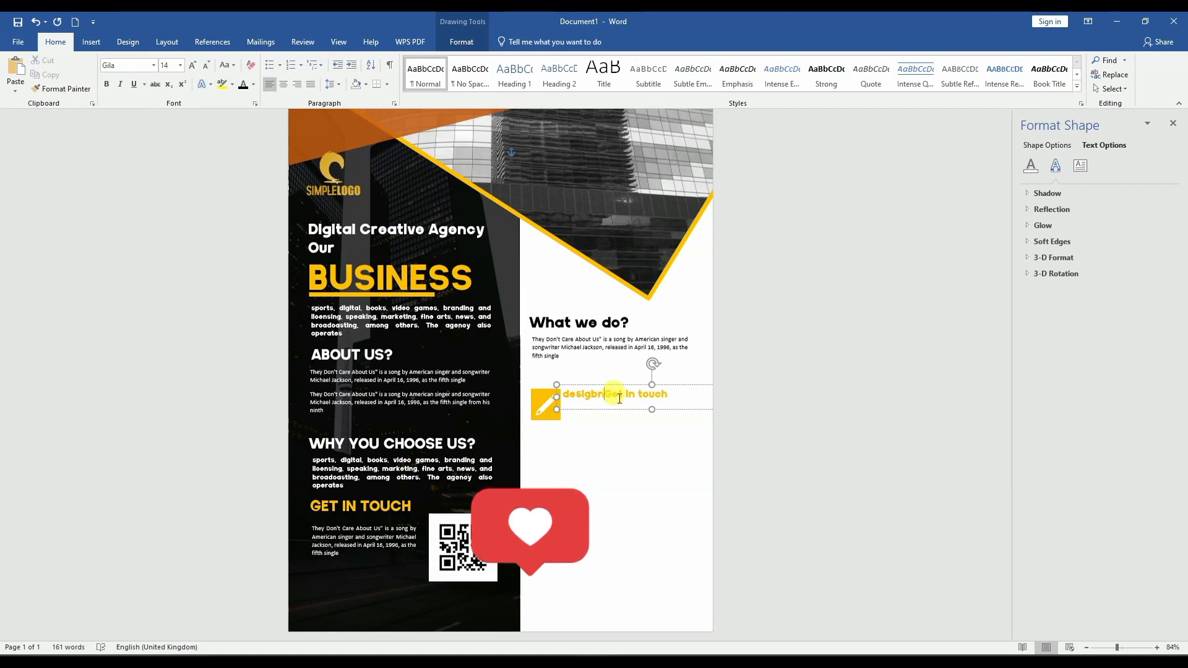
key("ctrl+a")
key("BackSpace")
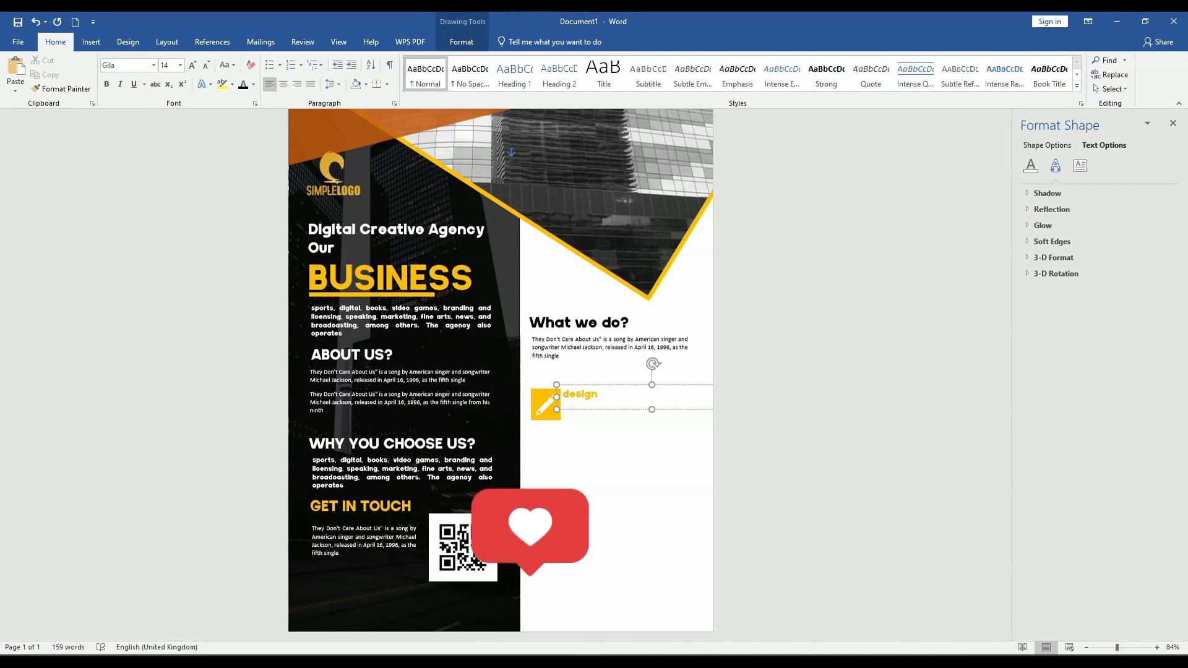
key("ctrl+a")
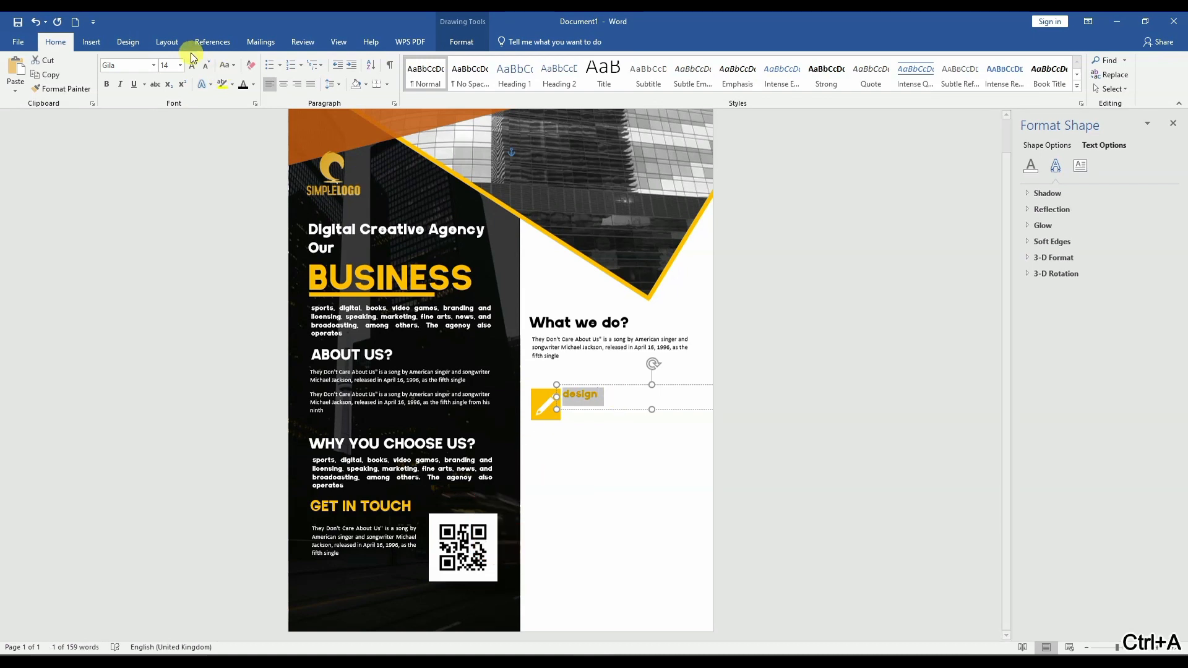
left_click(226, 65)
left_click(241, 109)
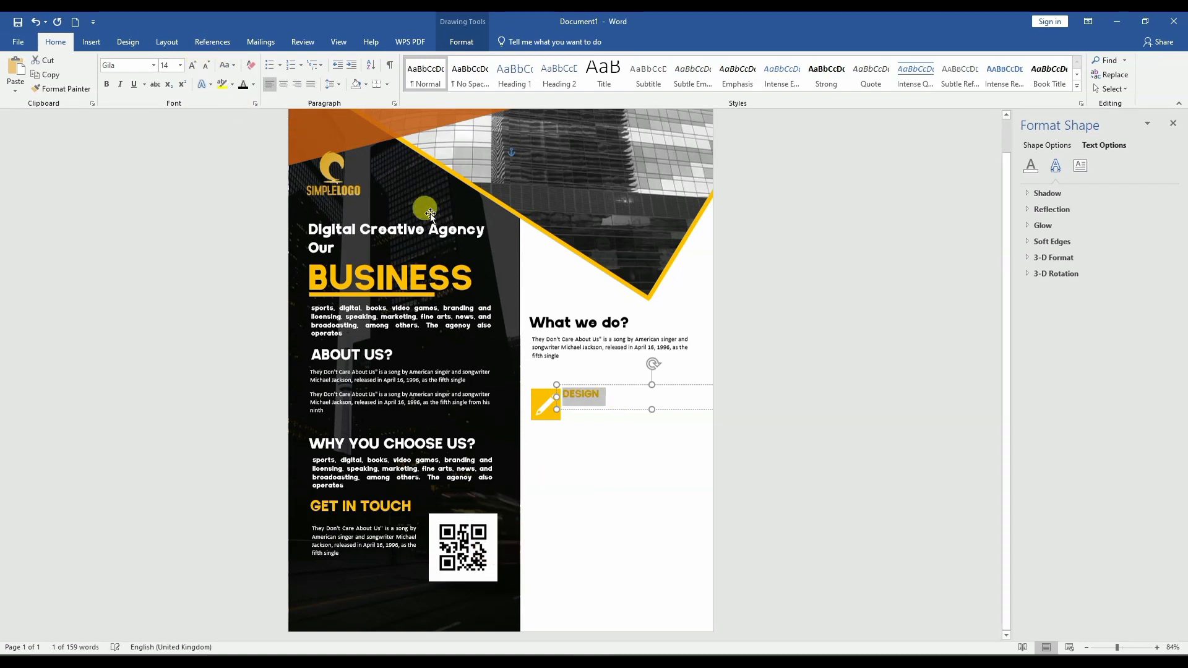
left_click(597, 437)
Copy the "What we do?" paragraph below the DESIGN heading and narrow its text box to fit inside the page
left_click(565, 342)
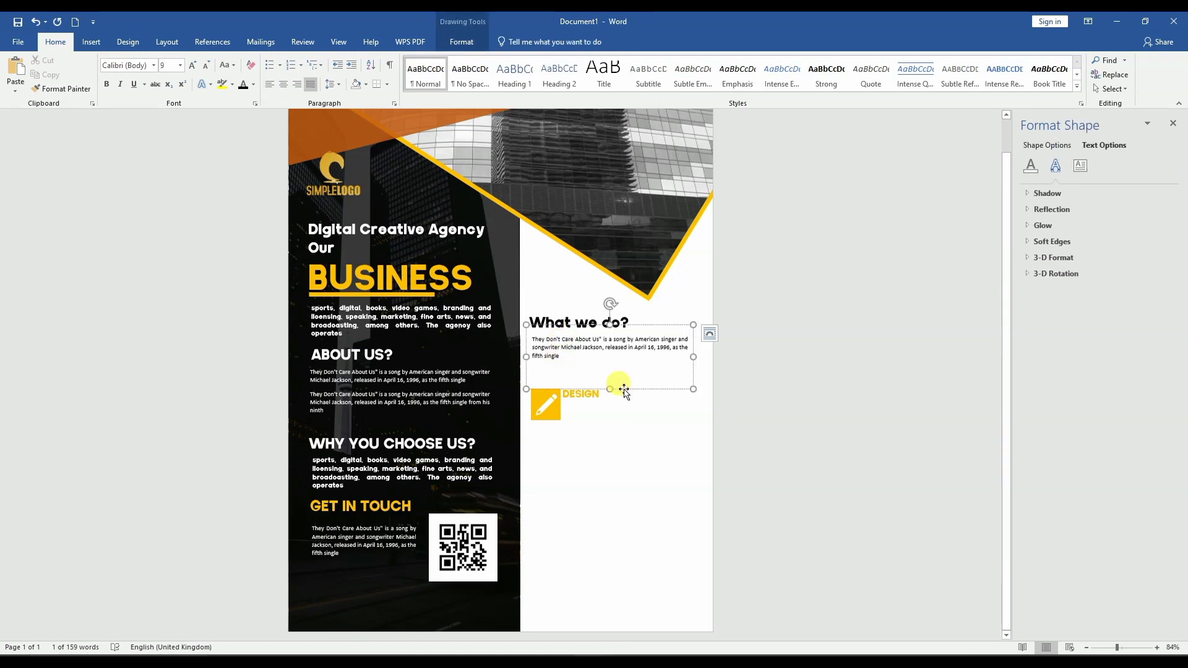
left_click_drag(627, 388, 658, 451)
left_click(692, 423)
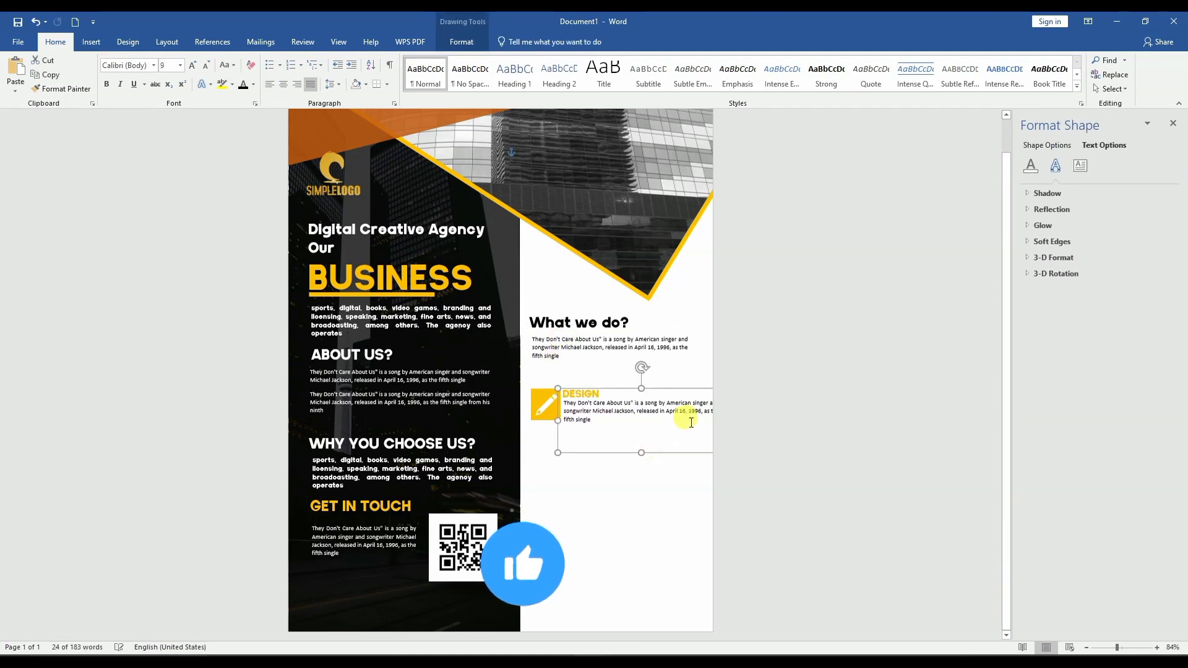
left_click_drag(555, 421, 577, 458)
left_click(591, 495)
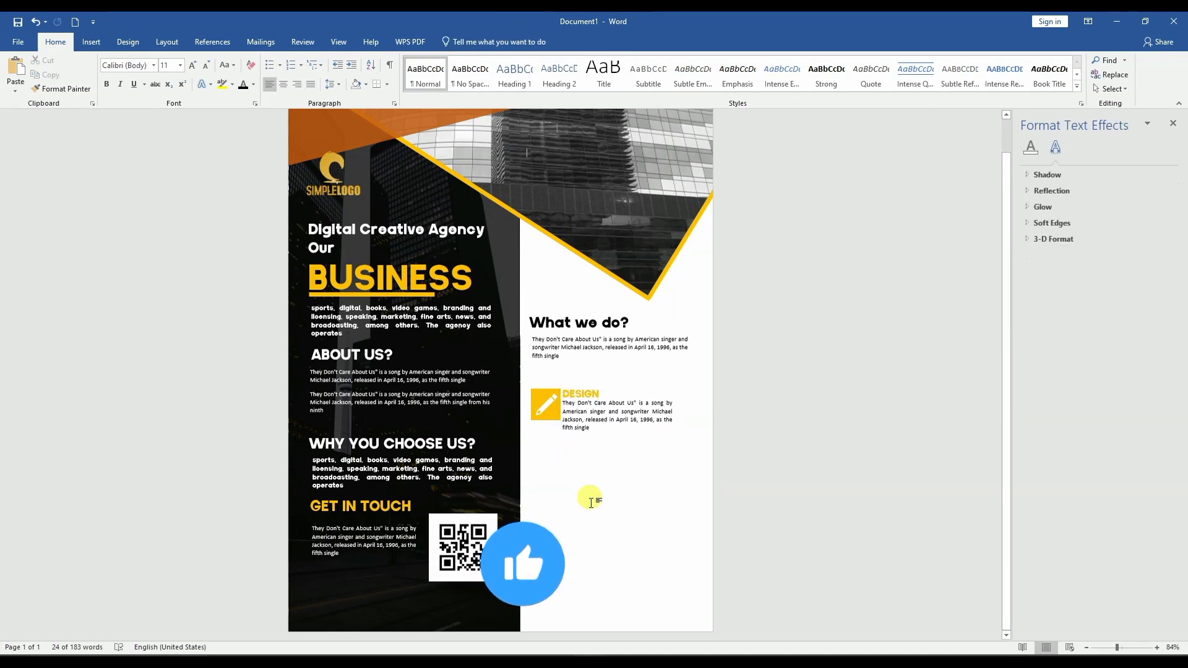
Nudge the pencil icon group slightly to the left, away from the DESIGN text
left_click(554, 416)
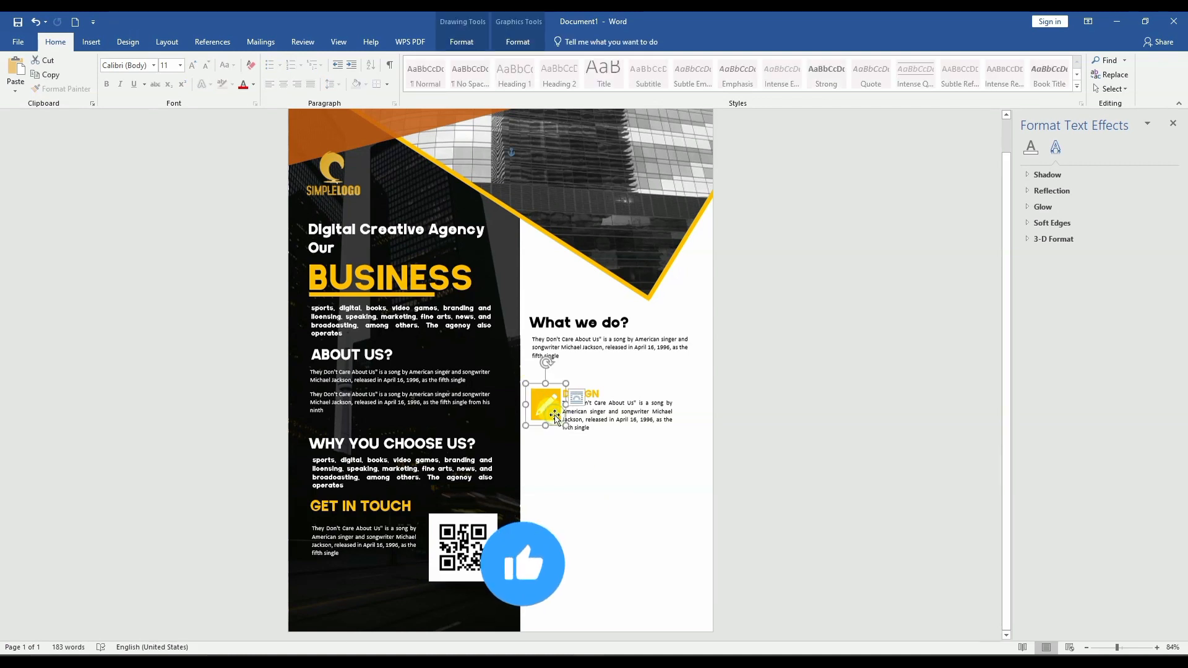
key("Left")
key("Left")
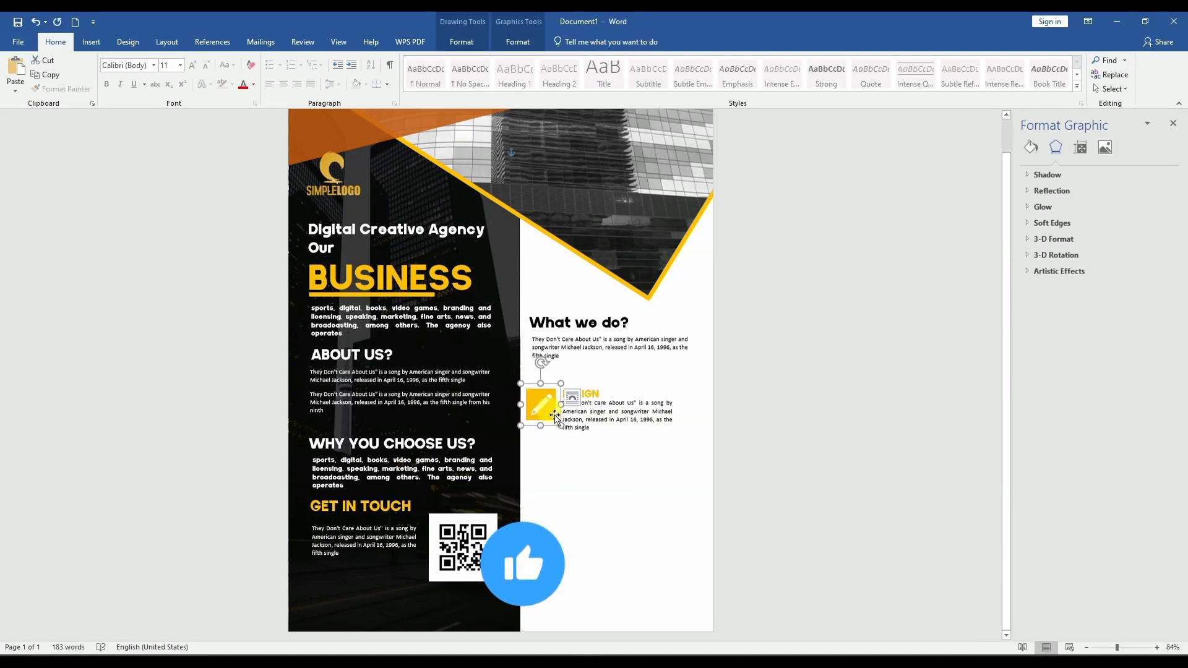
Shorten the text box of the DESIGN description and lower it slightly beneath its heading
left_click(616, 426)
left_click(599, 395)
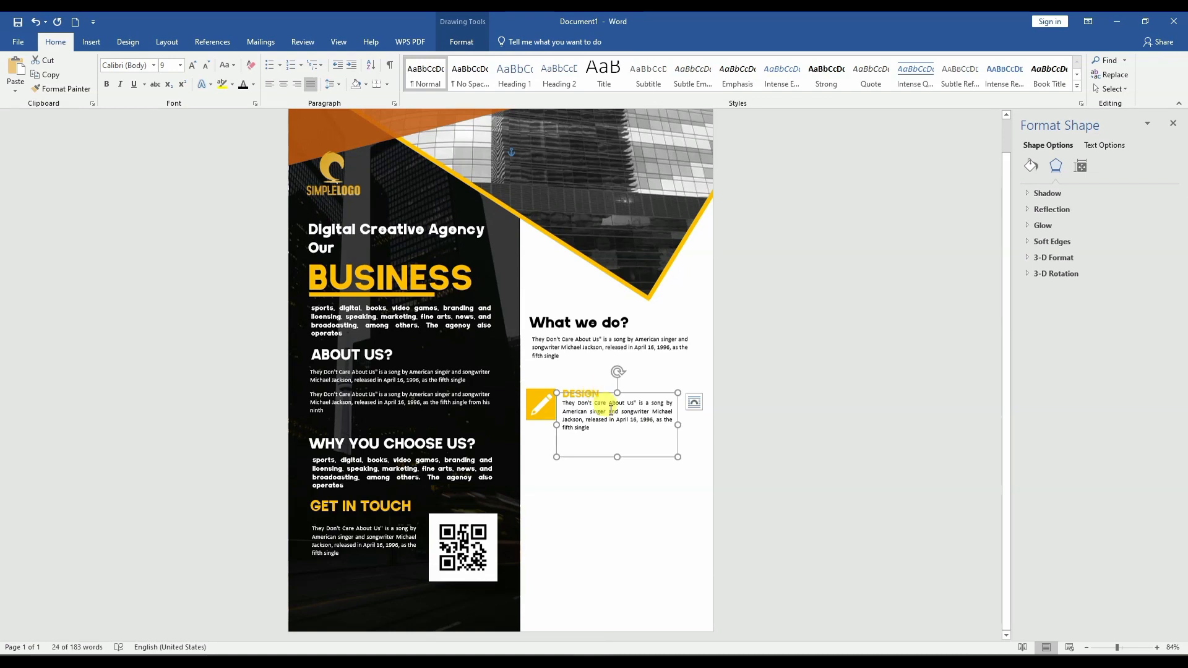
mouse_move(616, 459)
left_mouse_down()
mouse_move(616, 434)
mouse_move(627, 441)
left_mouse_up()
Group the DESIGN heading, its description text box and the pencil icon into one object
left_click(593, 393)
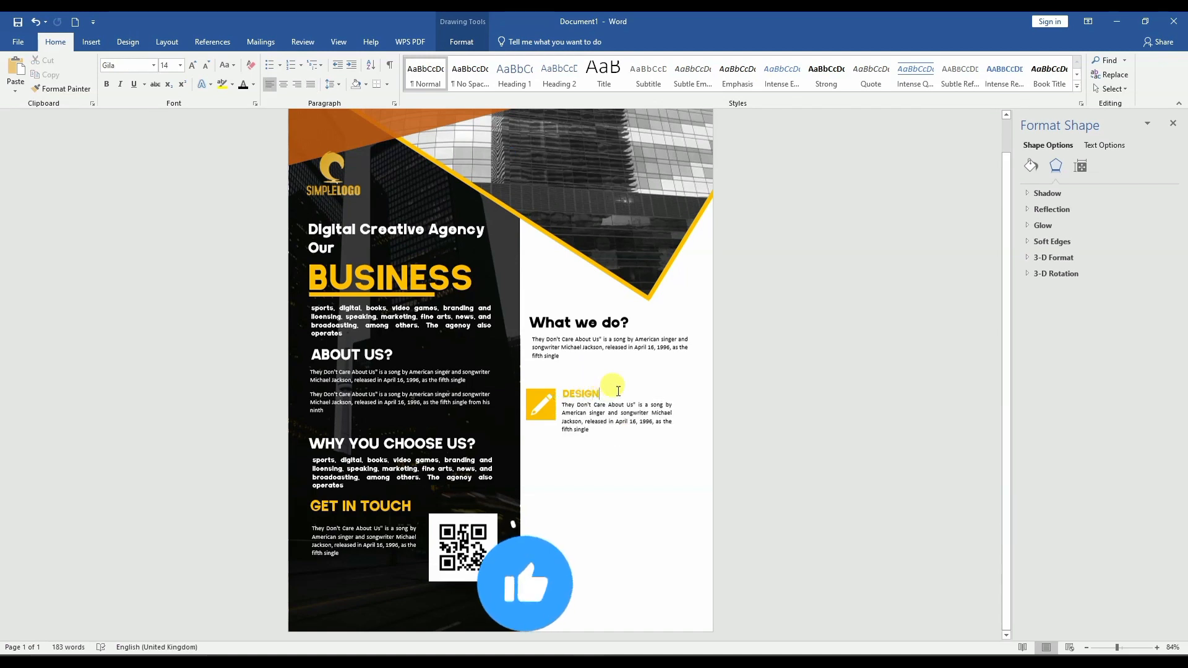
left_click(611, 388)
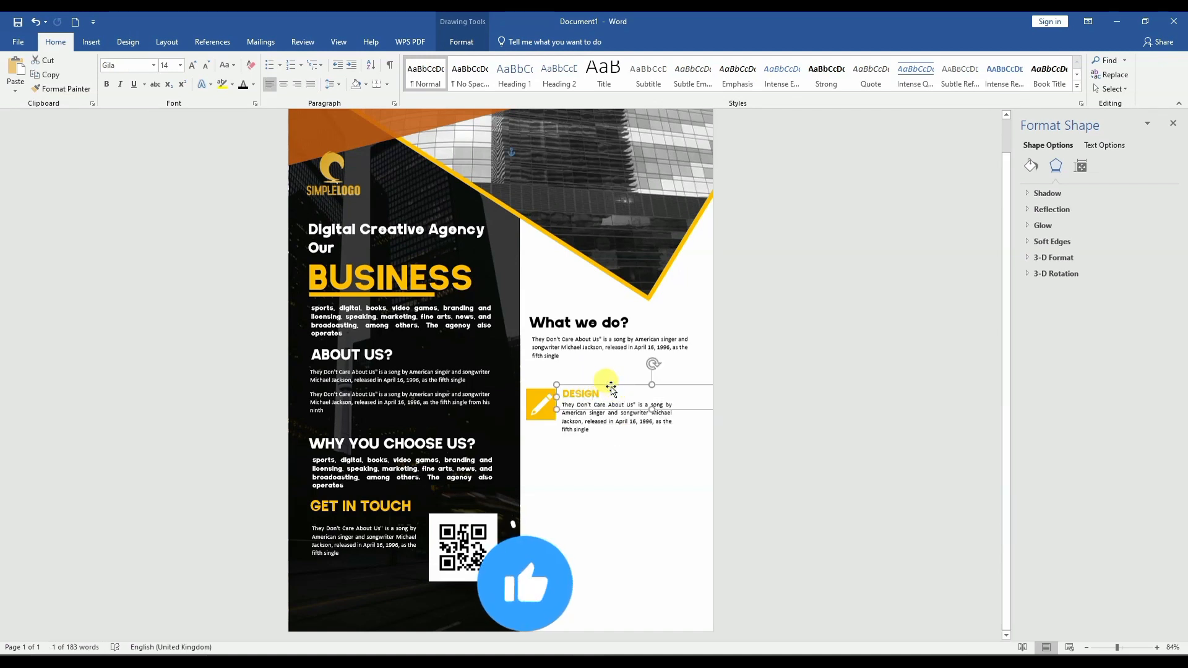
left_click(585, 439, "shift")
left_click(539, 414, "shift")
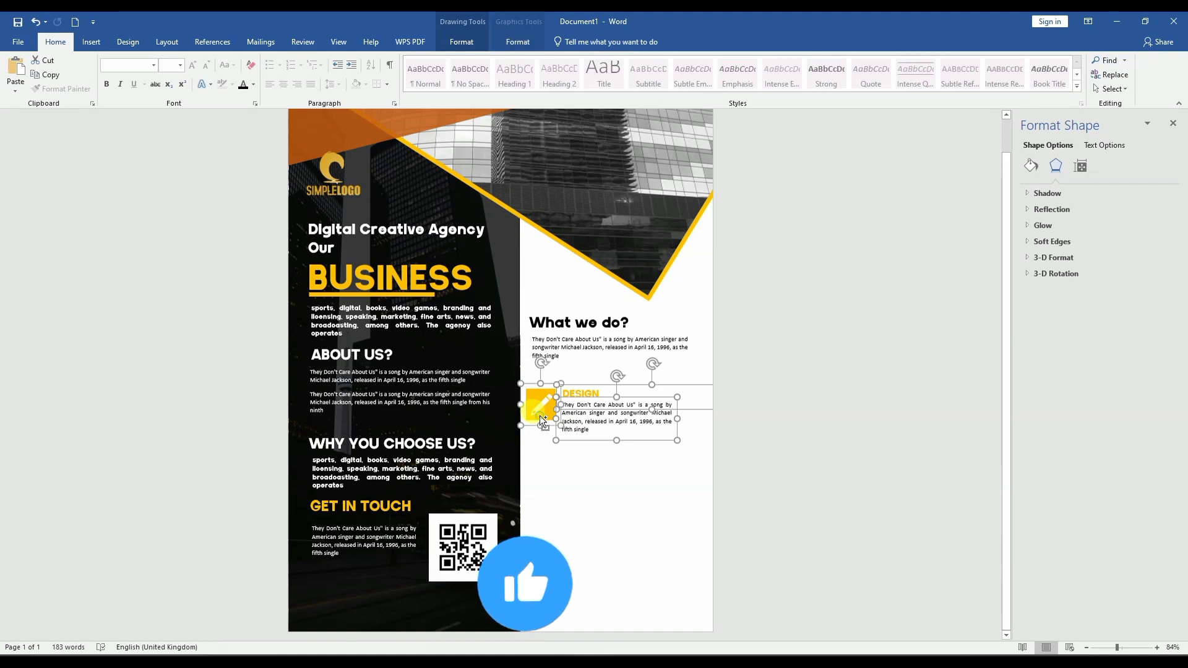
right_click(540, 415)
mouse_move(594, 489)
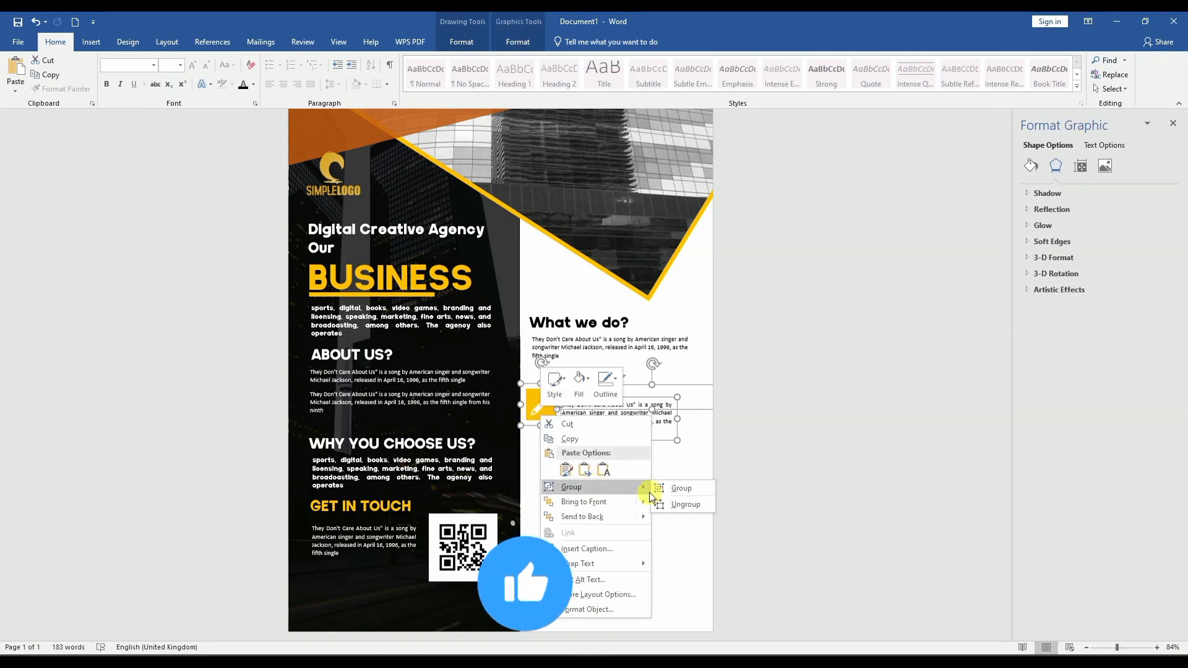
left_click(669, 487)
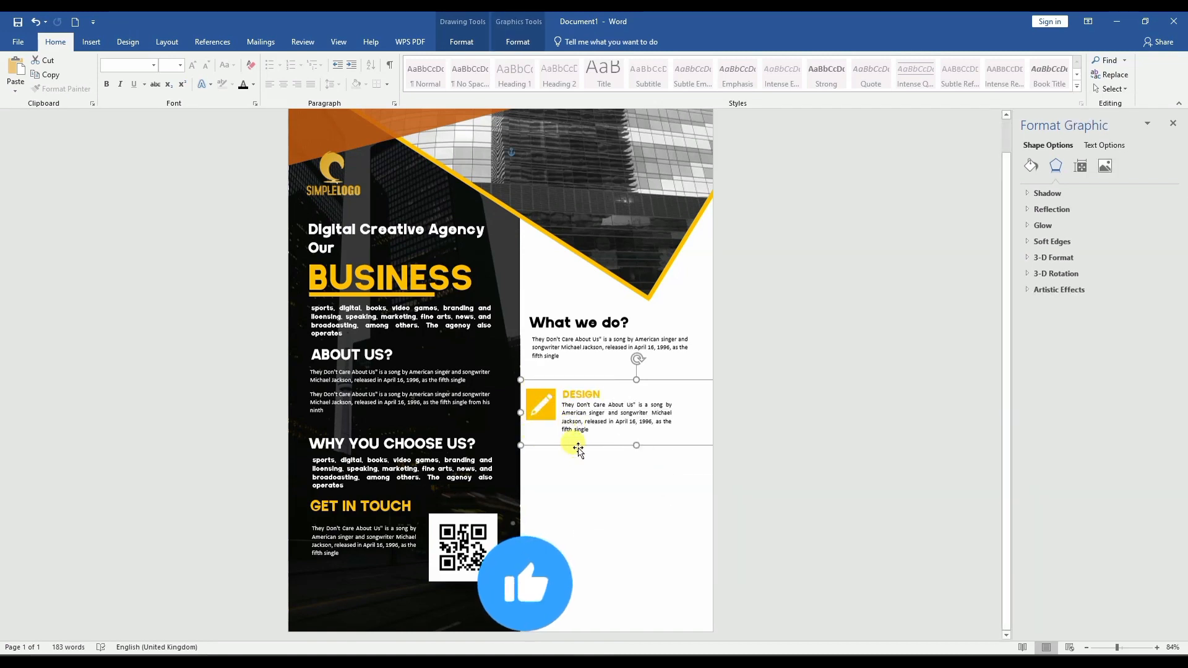
Duplicate the grouped DESIGN block twice, stacking the copies at even spacing below the original in the "What we do?" column
left_click_drag(578, 448, 580, 575)
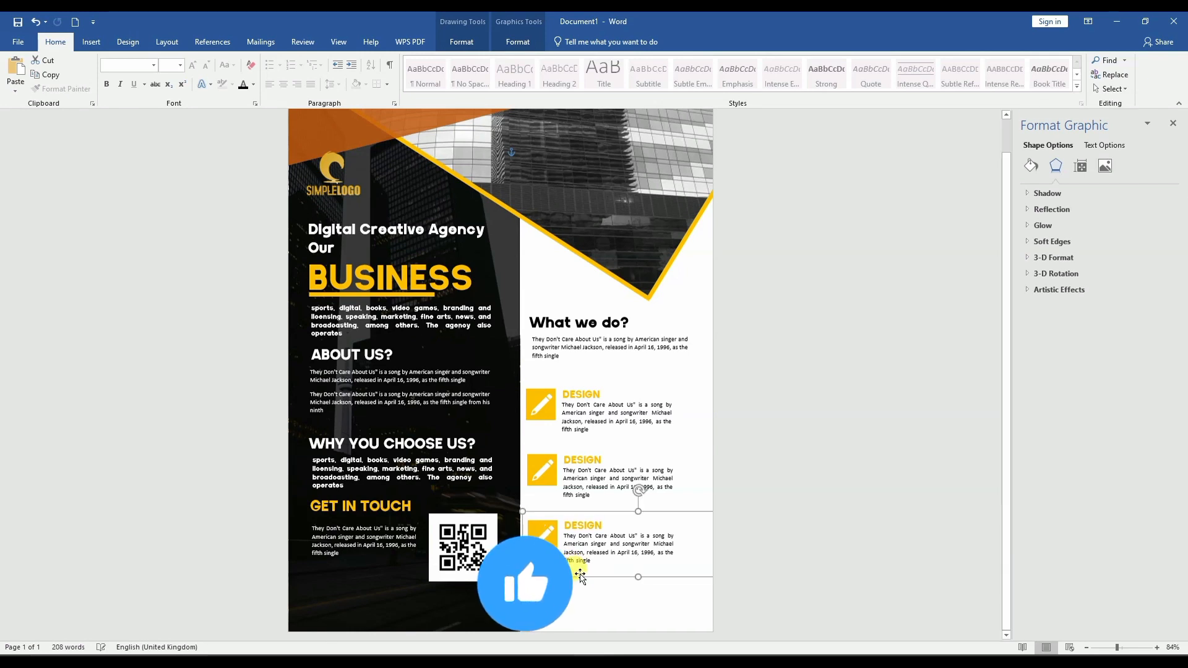
left_click(691, 319)
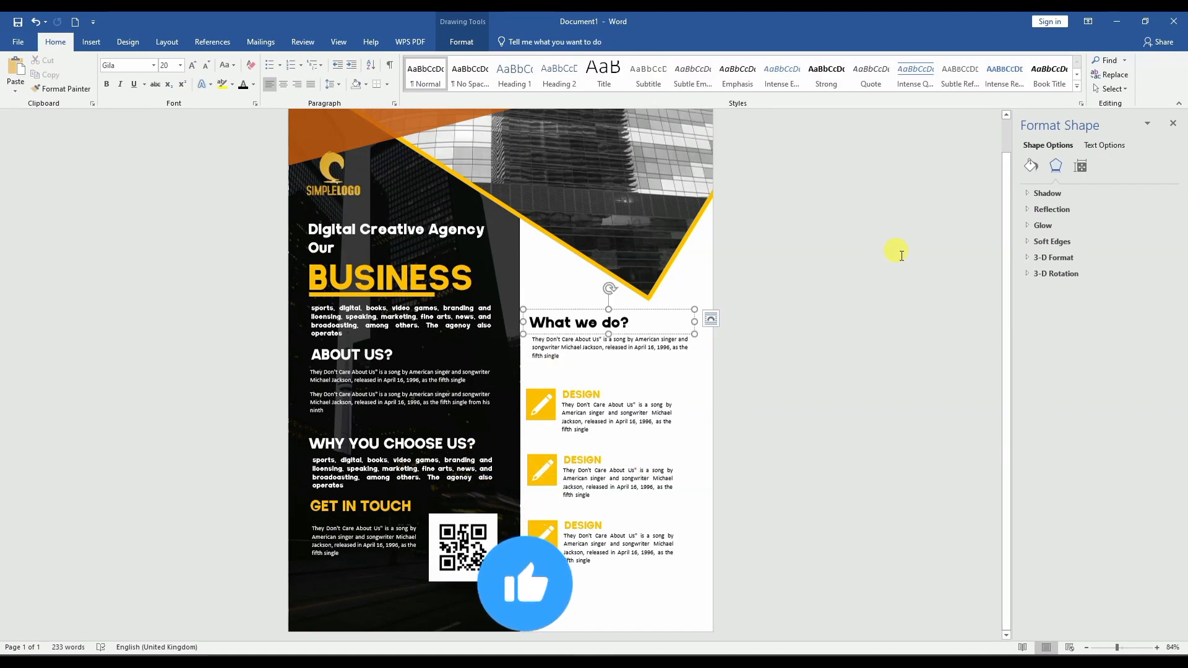
key("ctrl+equal")
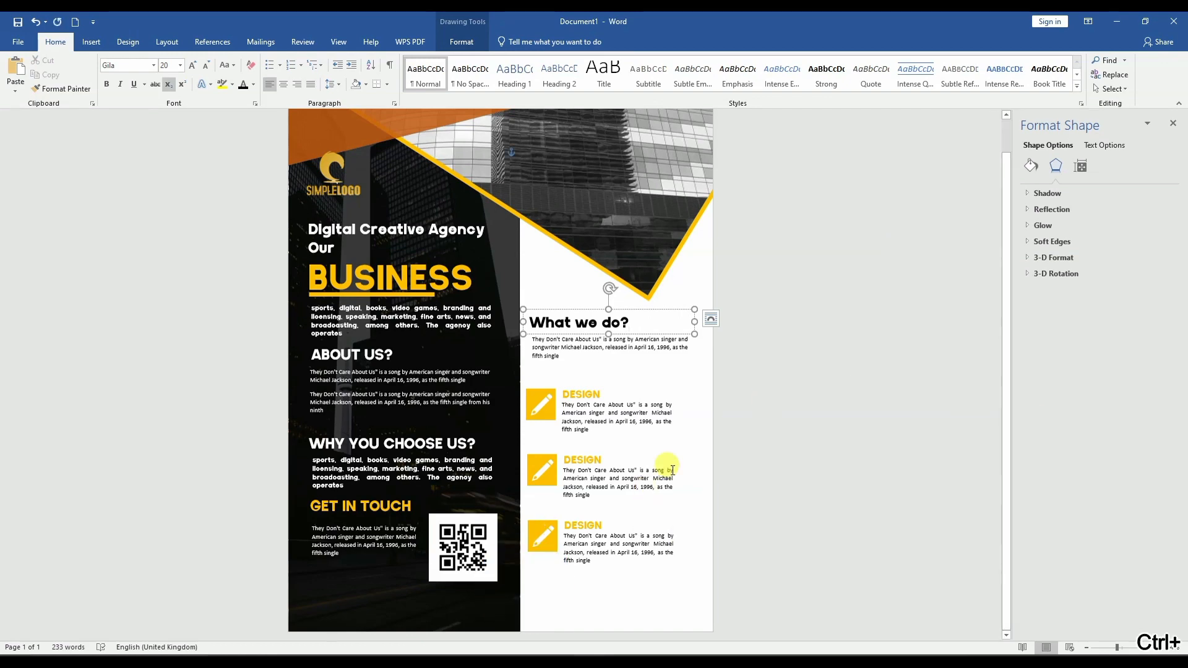
left_click_drag(1116, 650, 1111, 650)
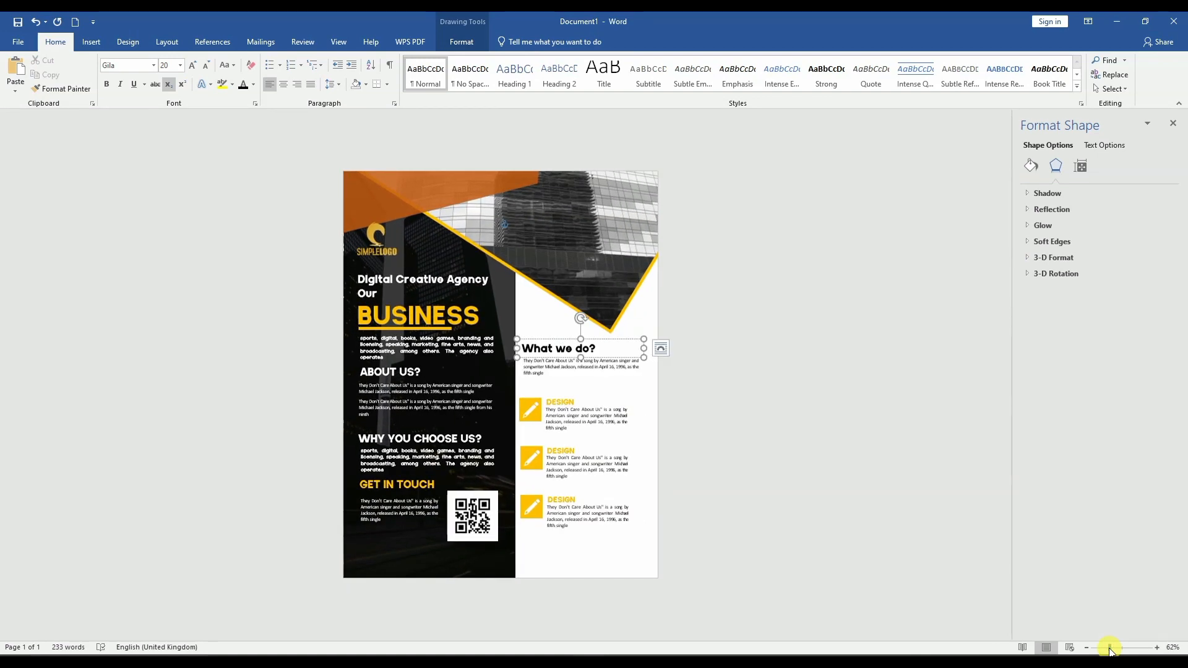